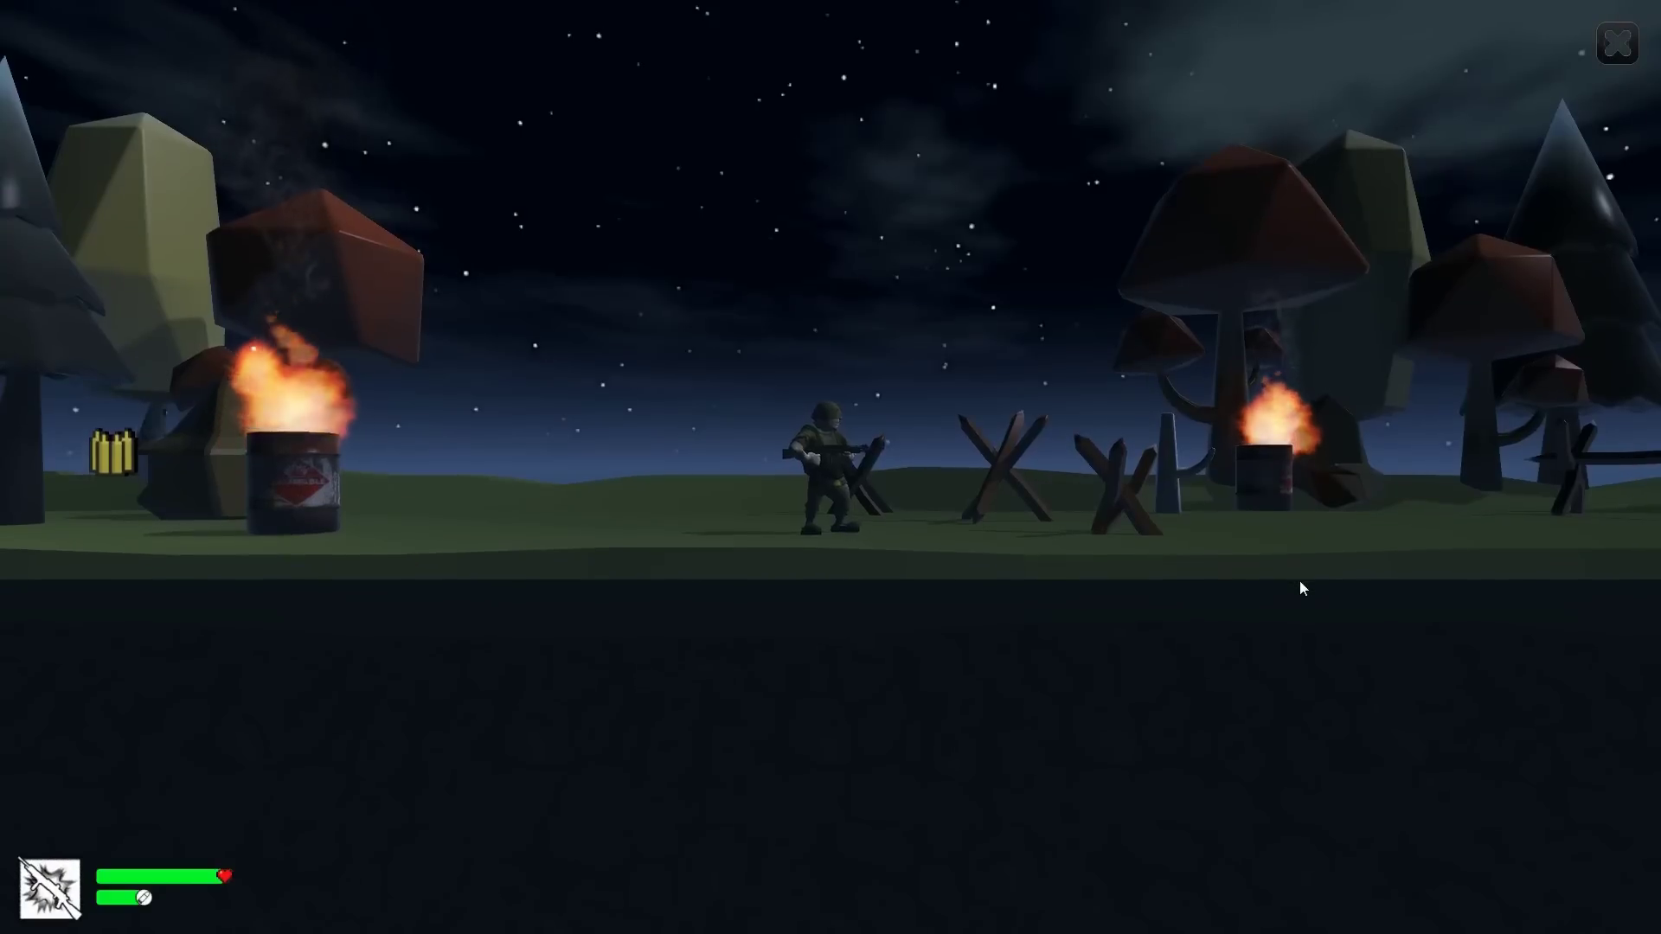
{"action": "key", "text": "space"}
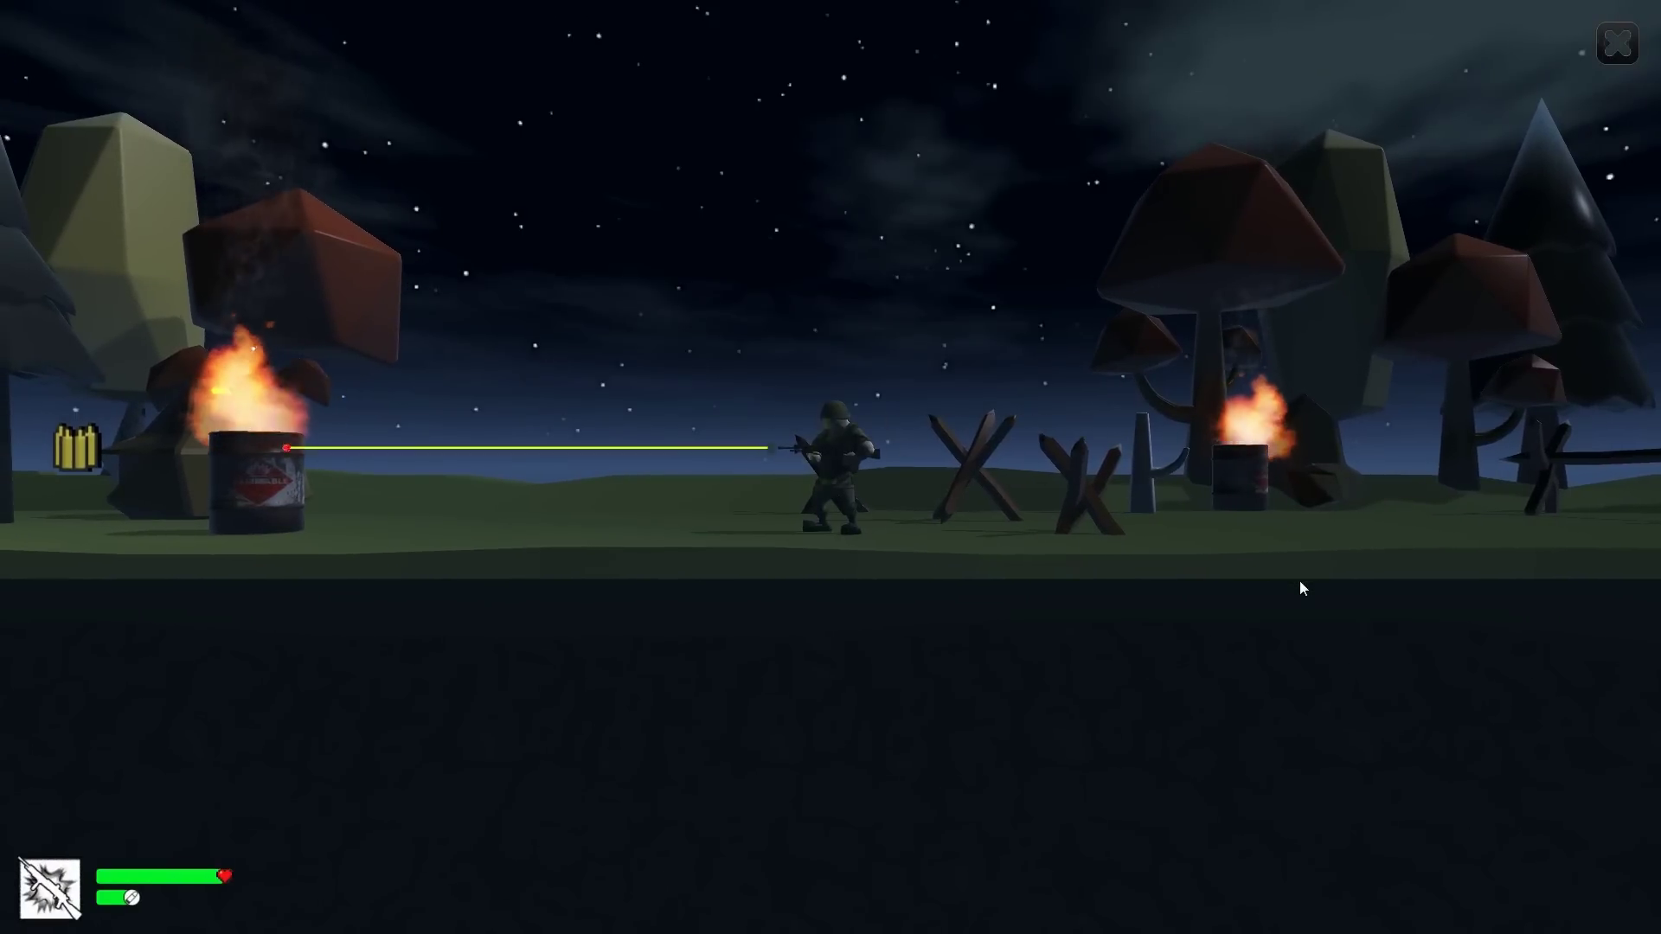
Clear the forest: shoot the barrel and enemies, grab ammo, and jump the barricades
{"action": "key", "text": "a"}
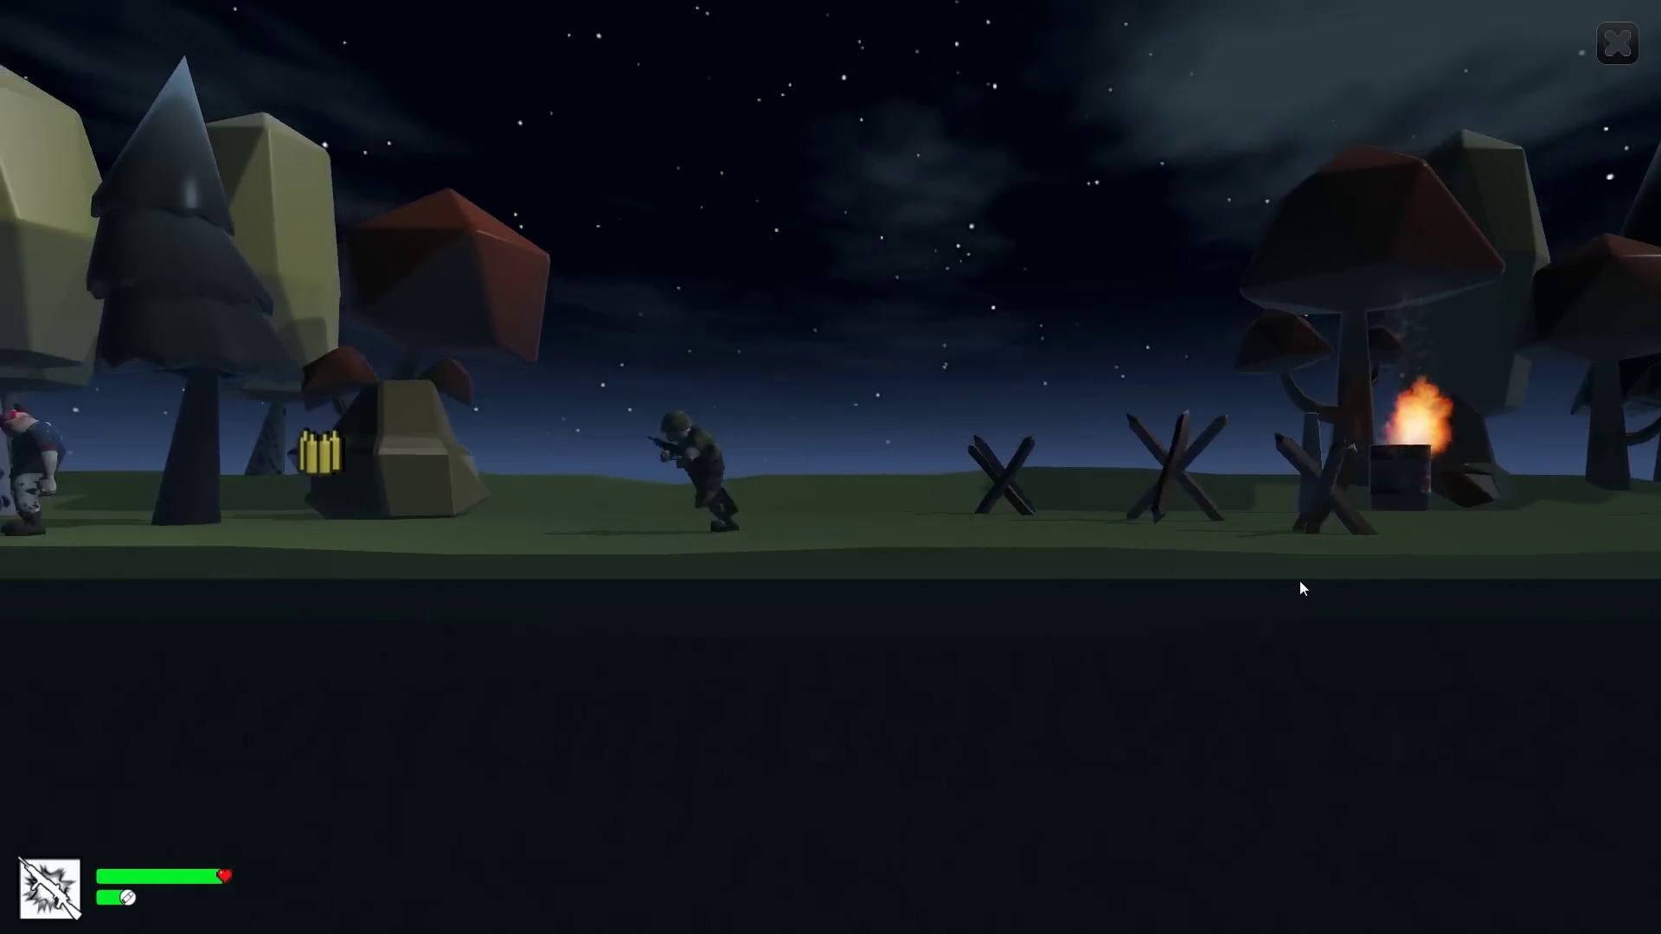
{"action": "key", "text": "space"}
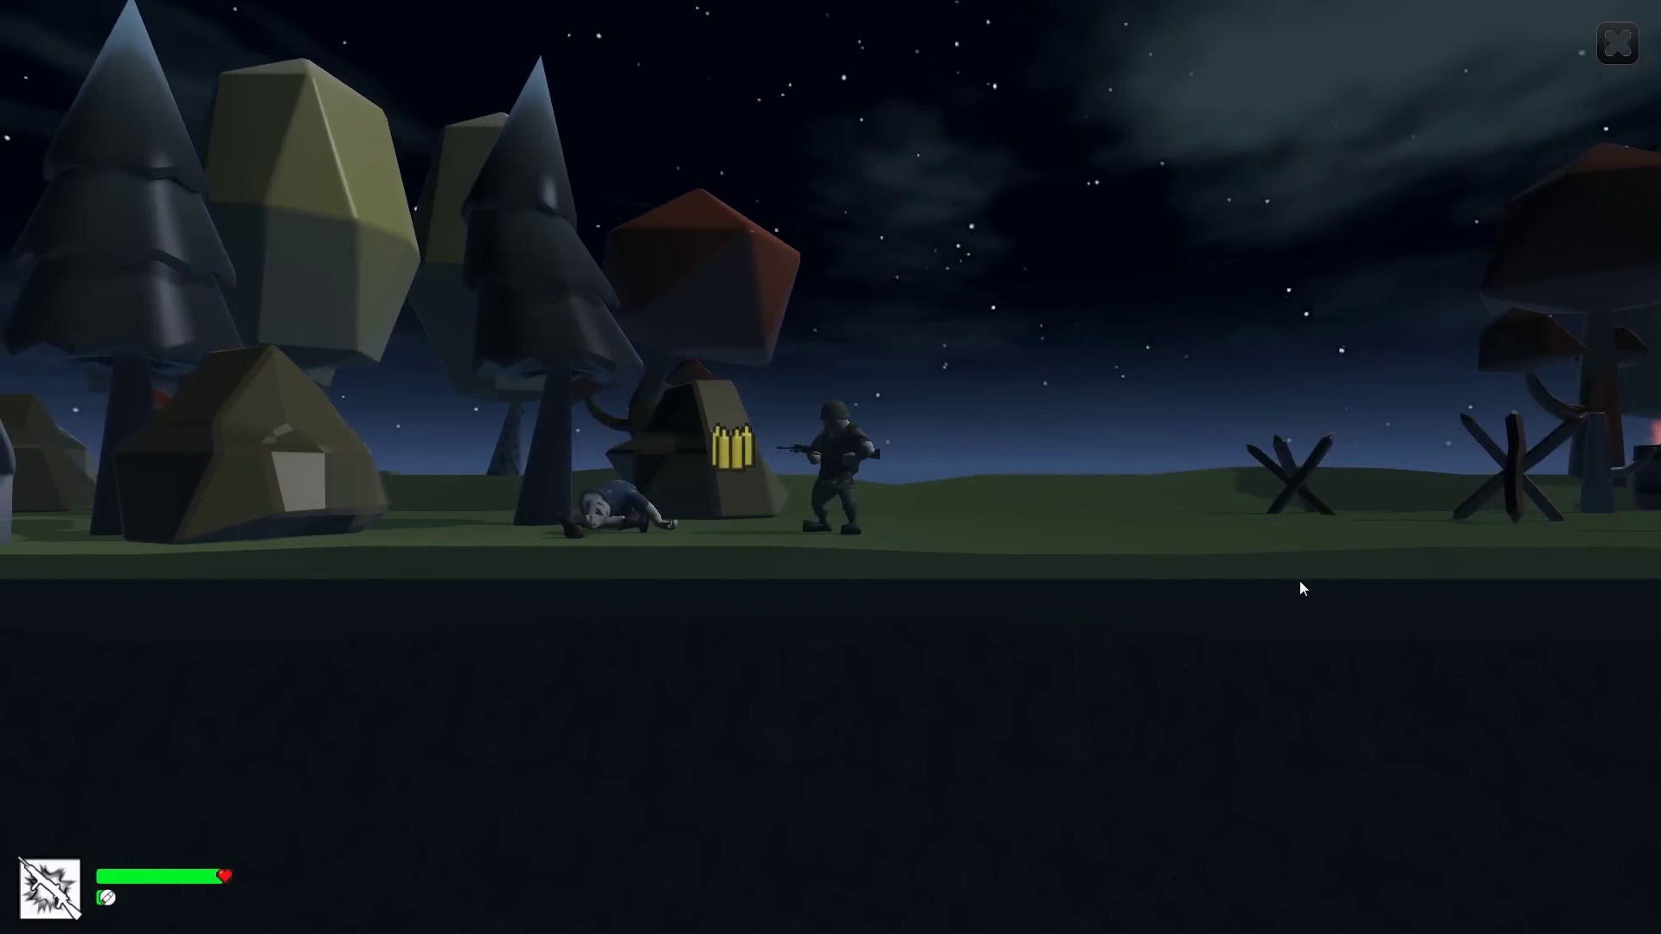
{"action": "key", "text": "a"}
{"action": "key", "text": "d"}
{"action": "key", "text": "a"}
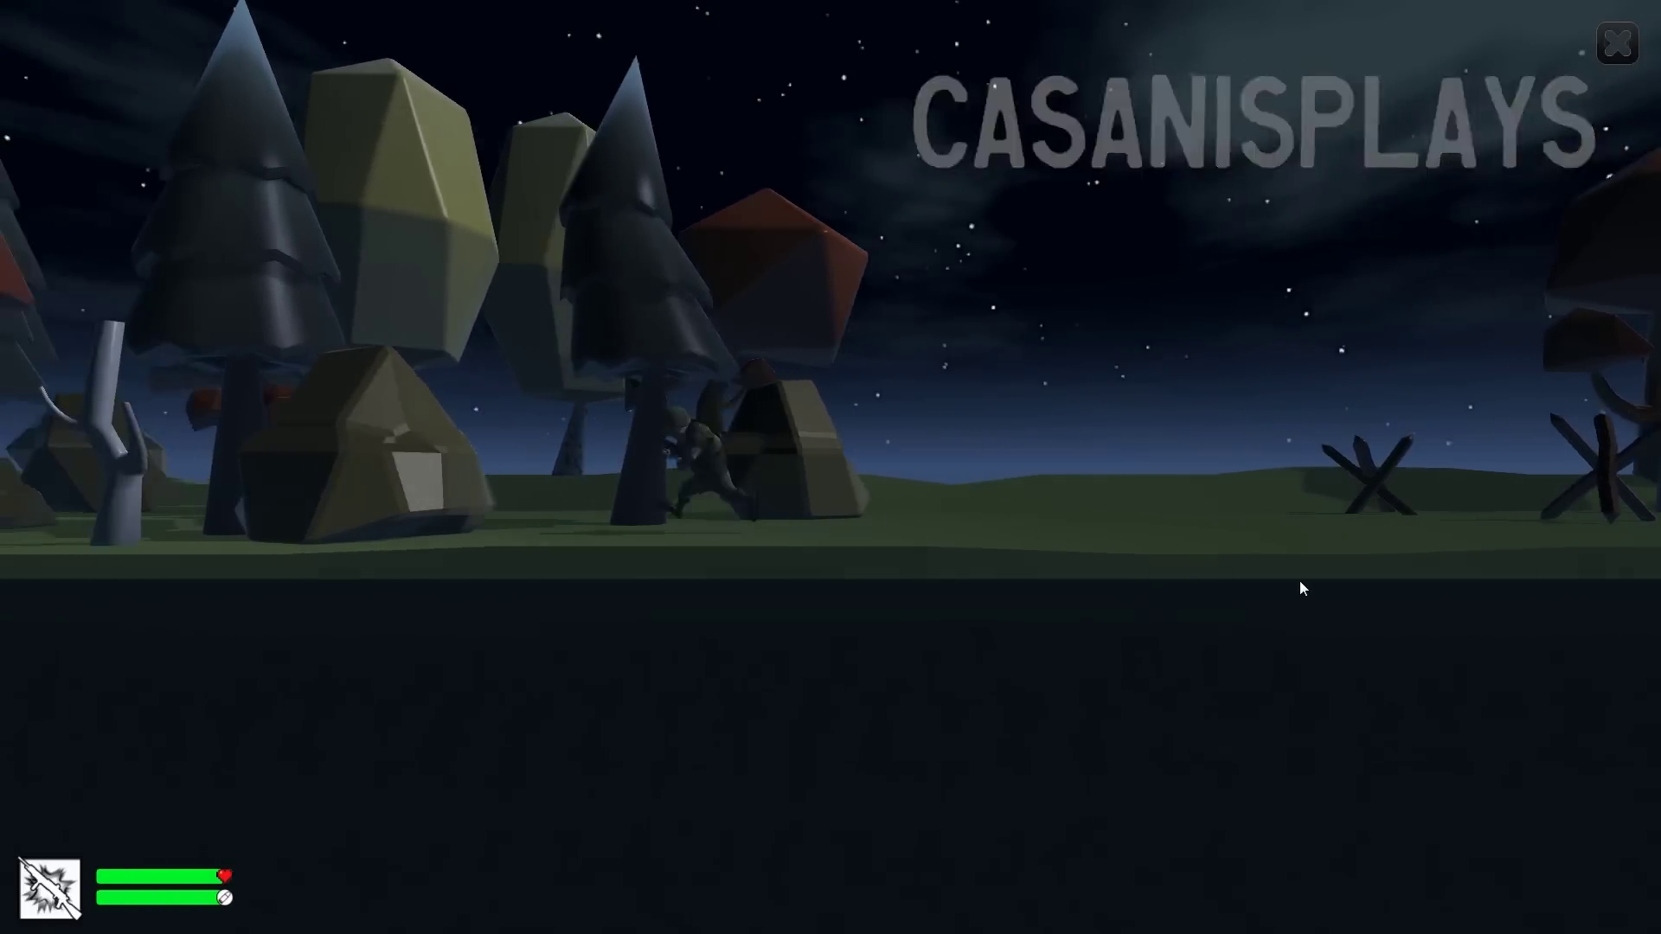
{"action": "key", "text": "d"}
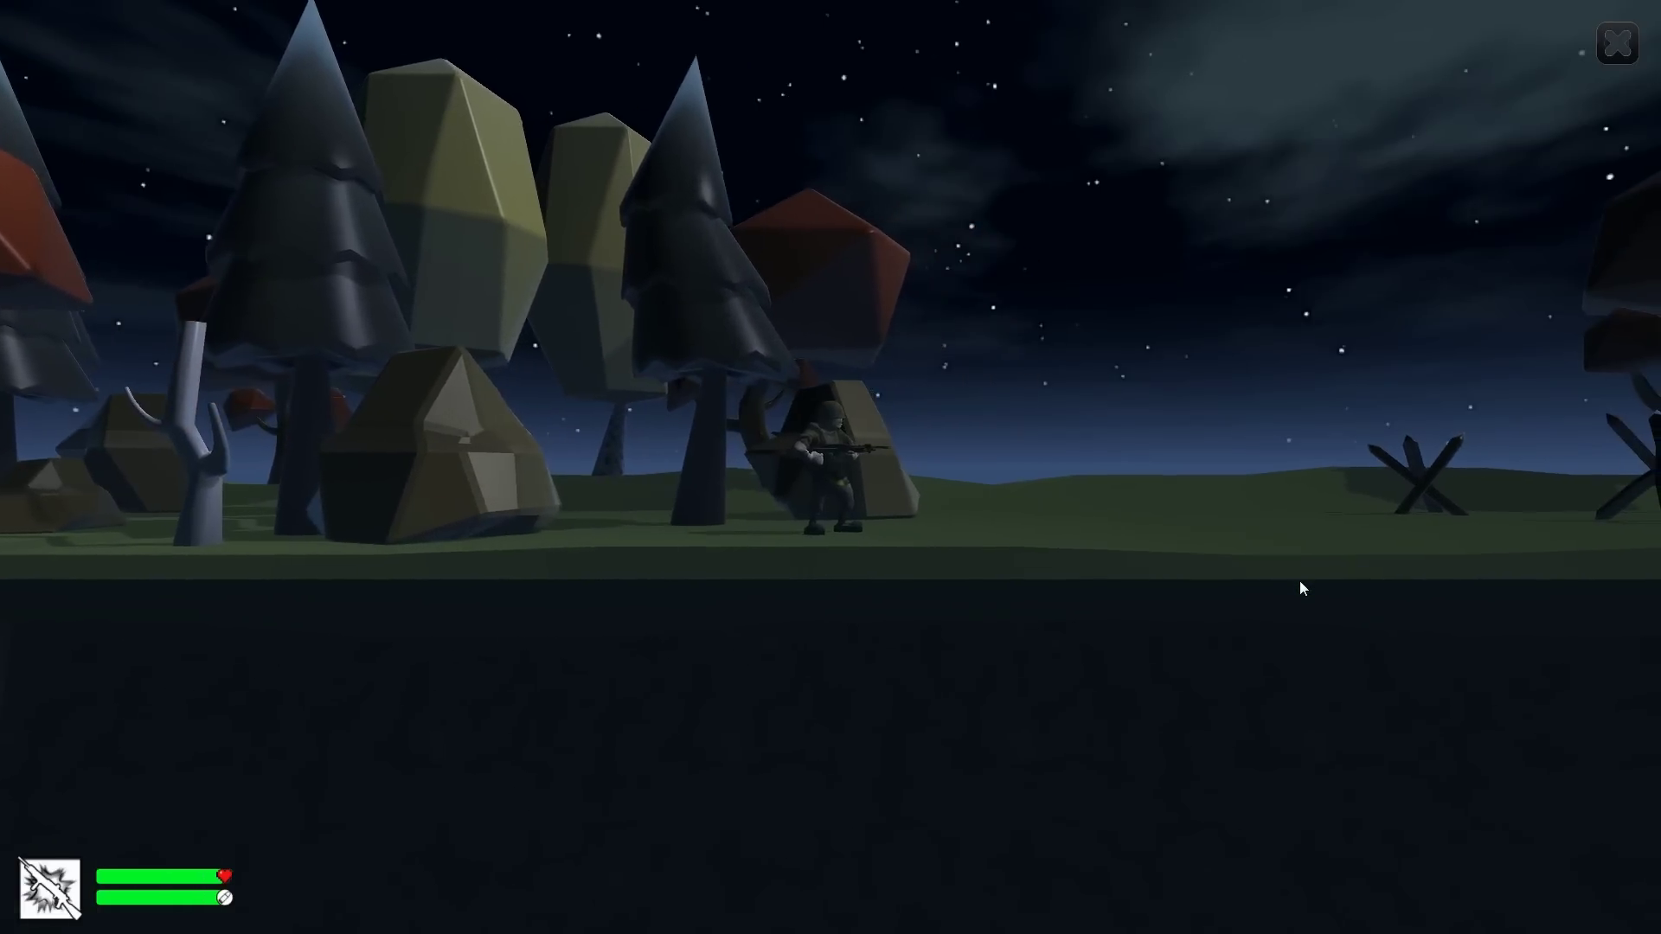
{"action": "key", "text": "d"}
{"action": "key", "text": "space"}
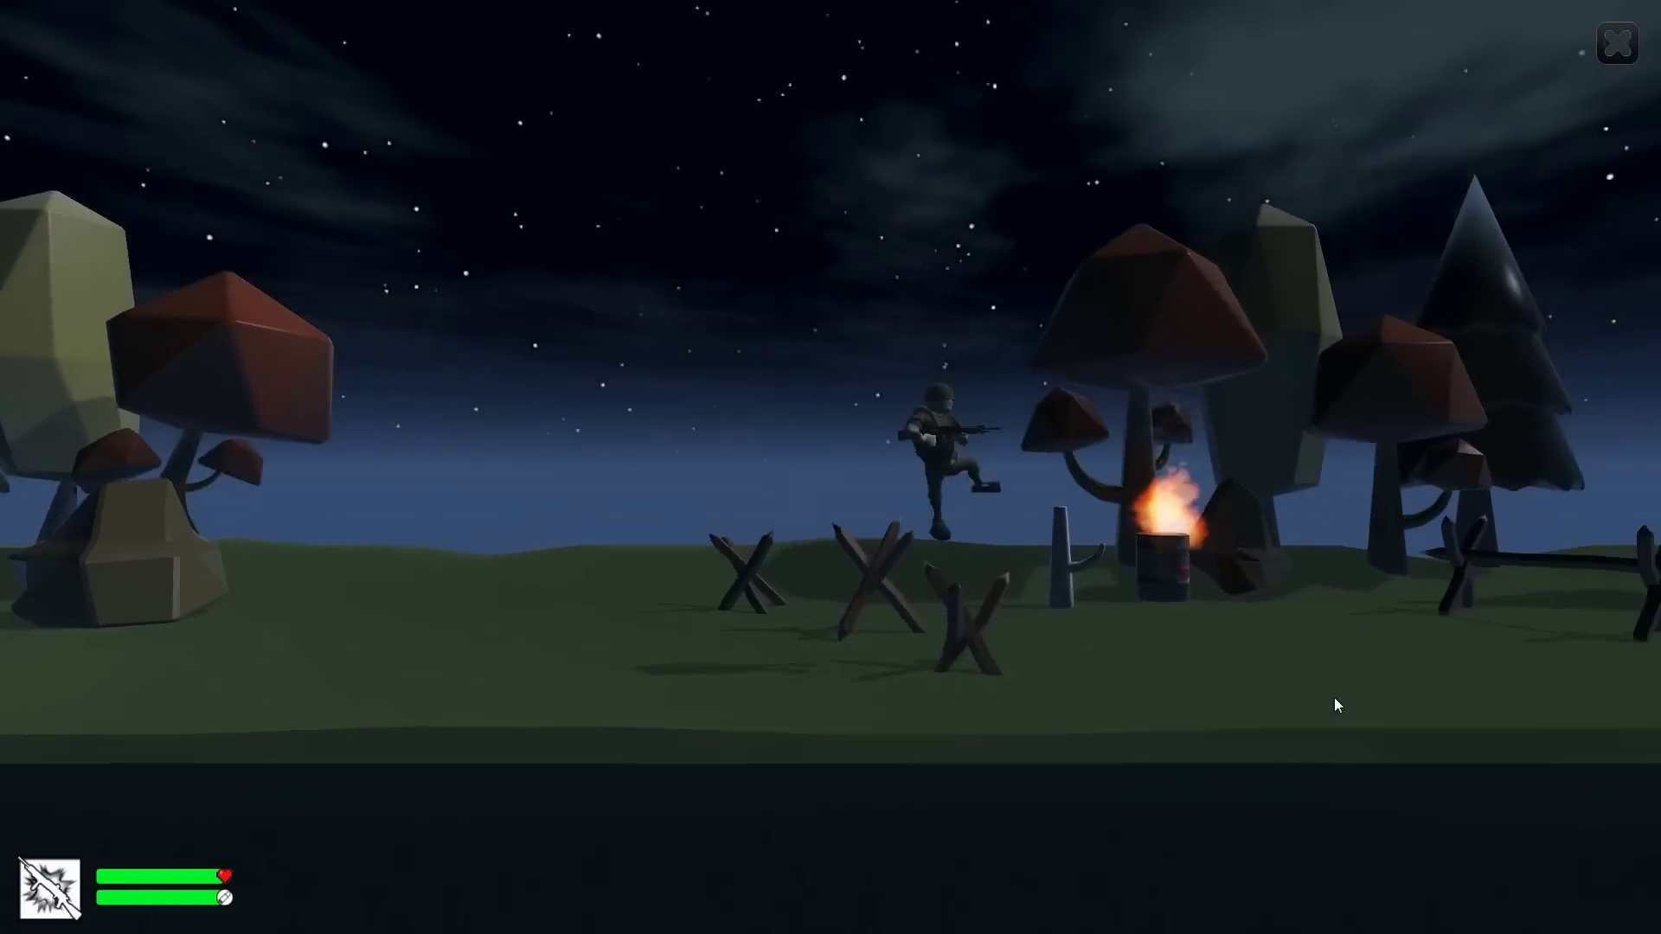
{"action": "key", "text": "d"}
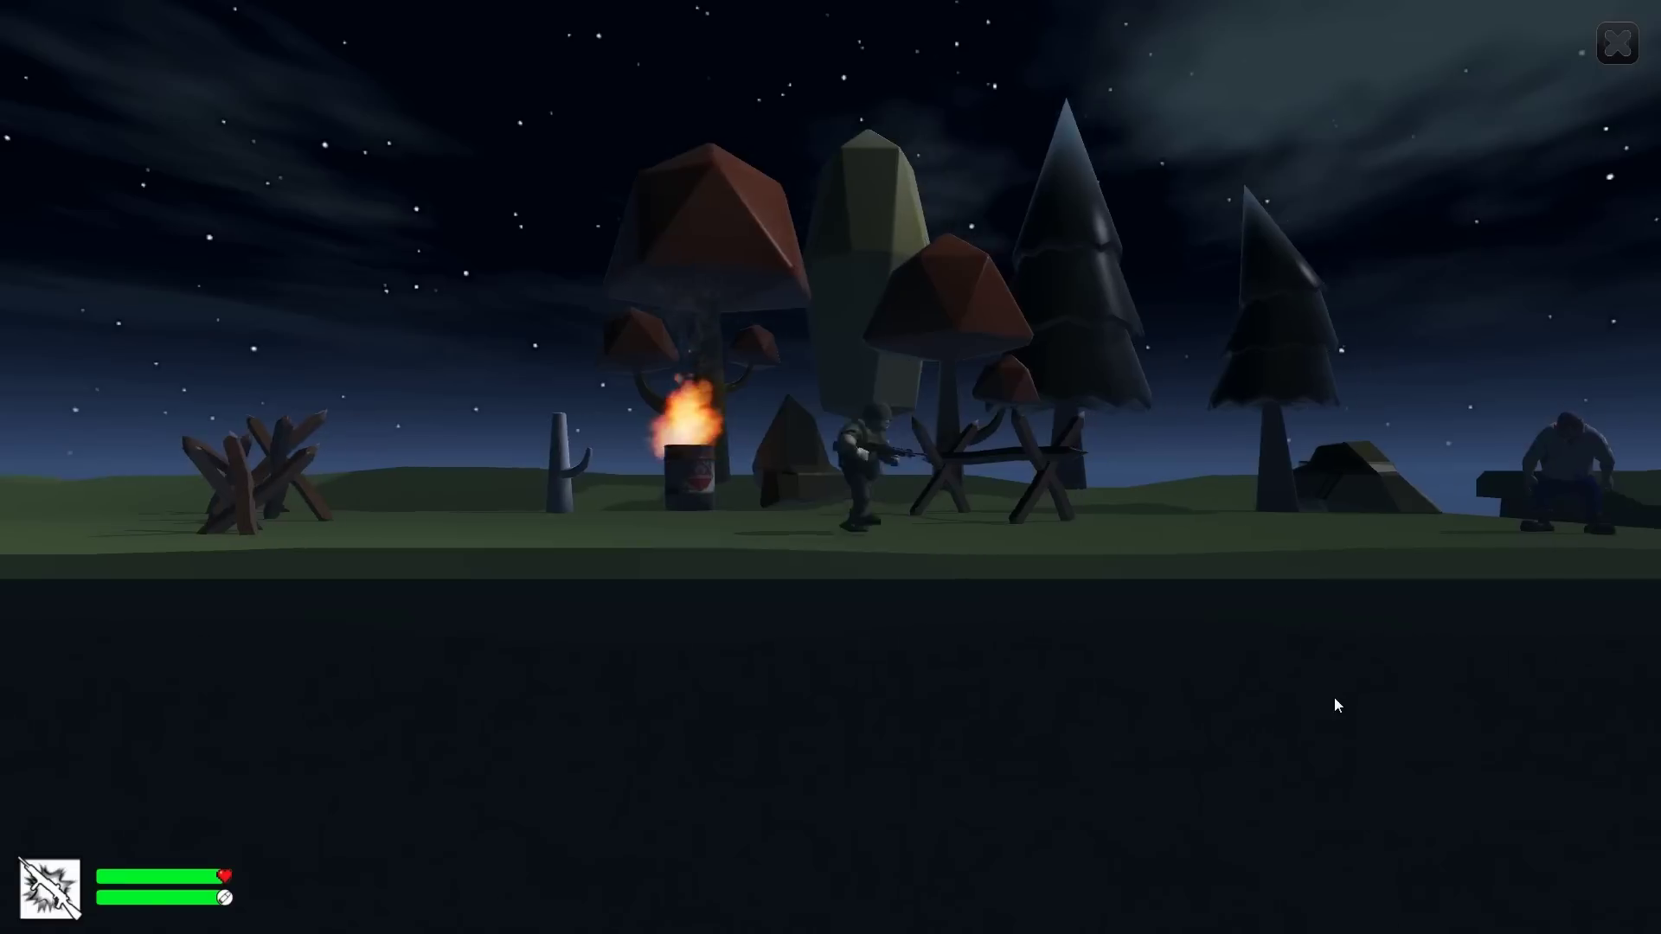
{"action": "left_click", "coordinate": [1334, 698]}
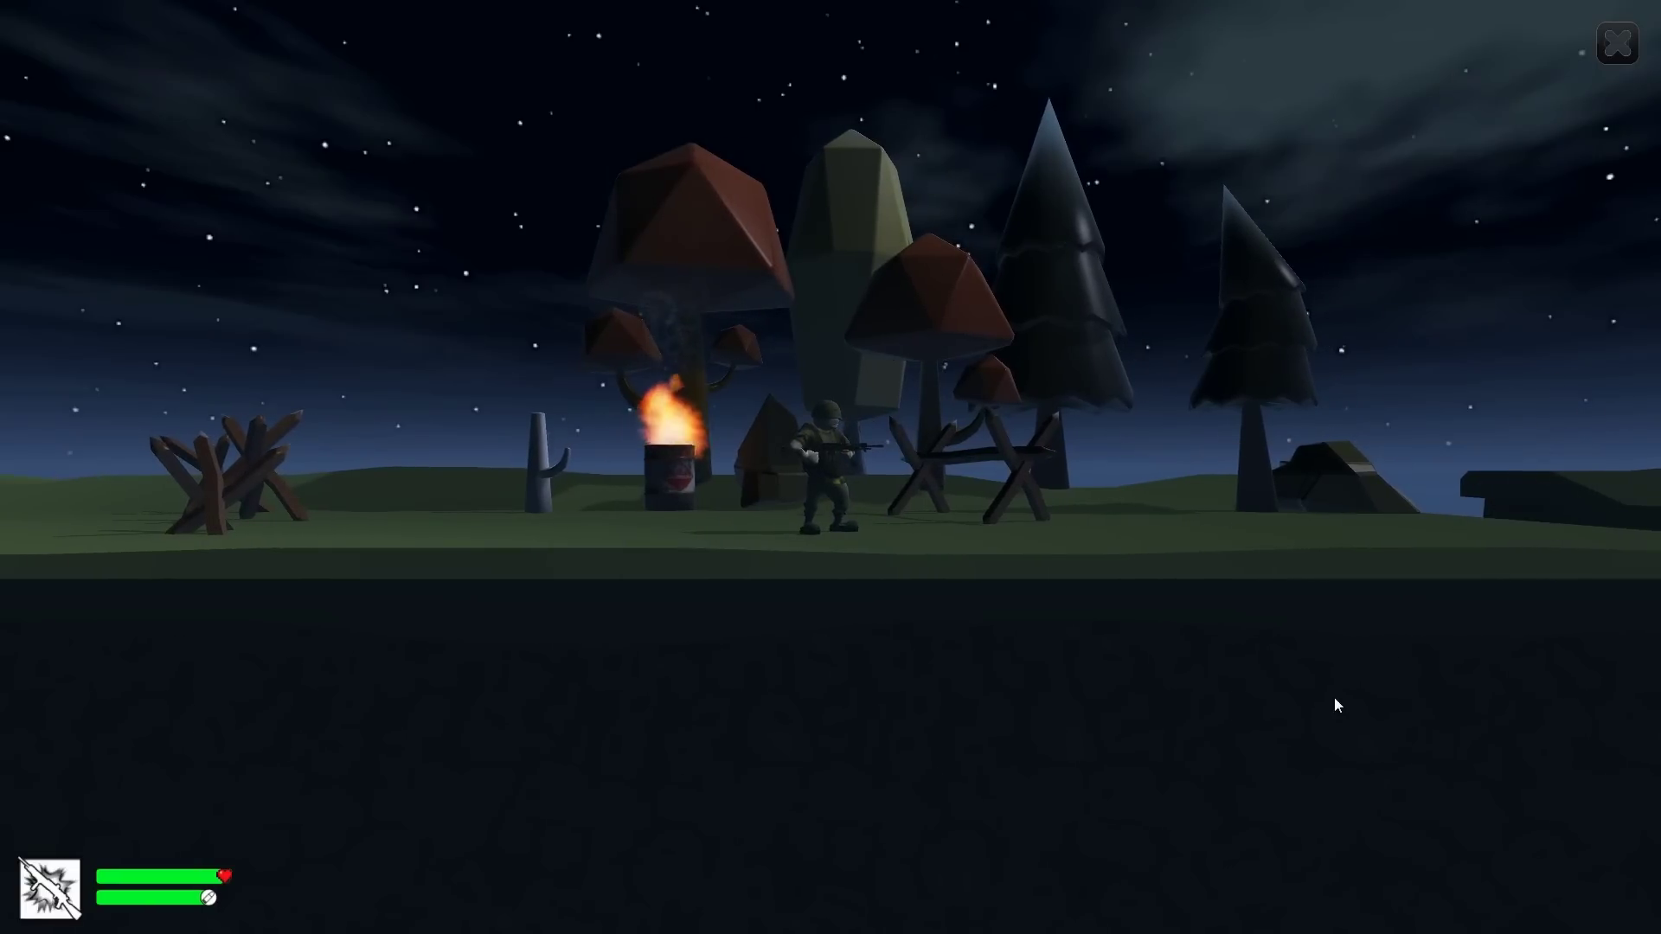
Leap the soldier across the first chasm and shoot the zombie behind him
{"action": "key", "text": "d"}
{"action": "key", "text": "d"}
{"action": "key", "text": "space"}
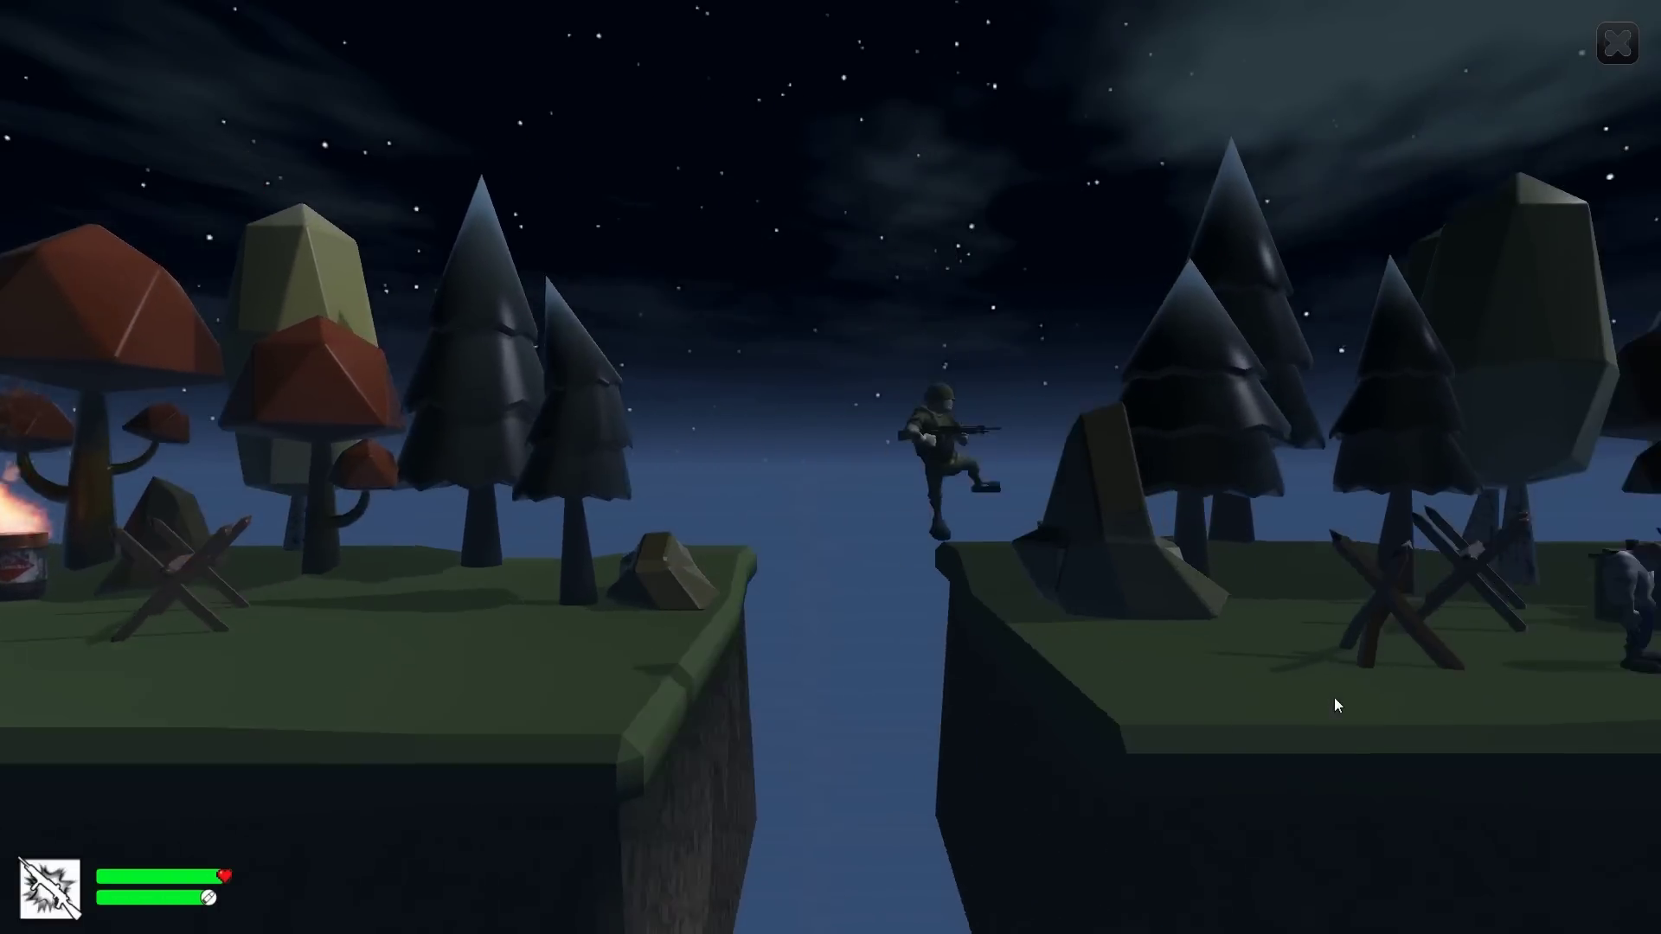
{"action": "key", "text": "d"}
{"action": "key", "text": "space"}
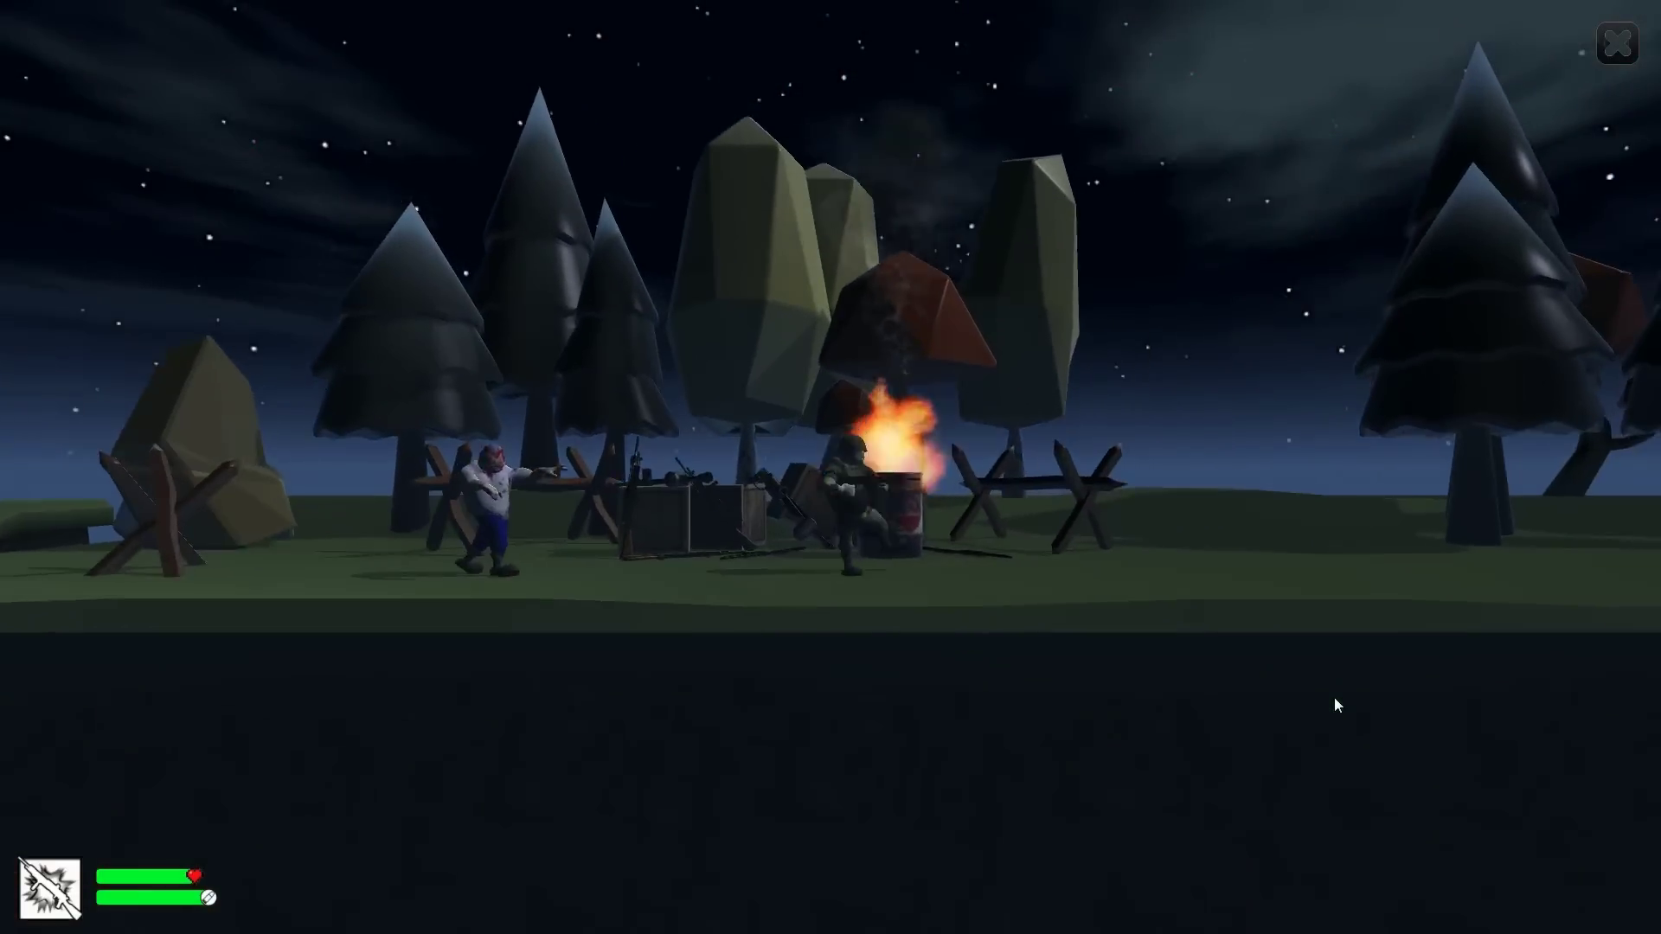
{"action": "left_click", "coordinate": [1335, 697]}
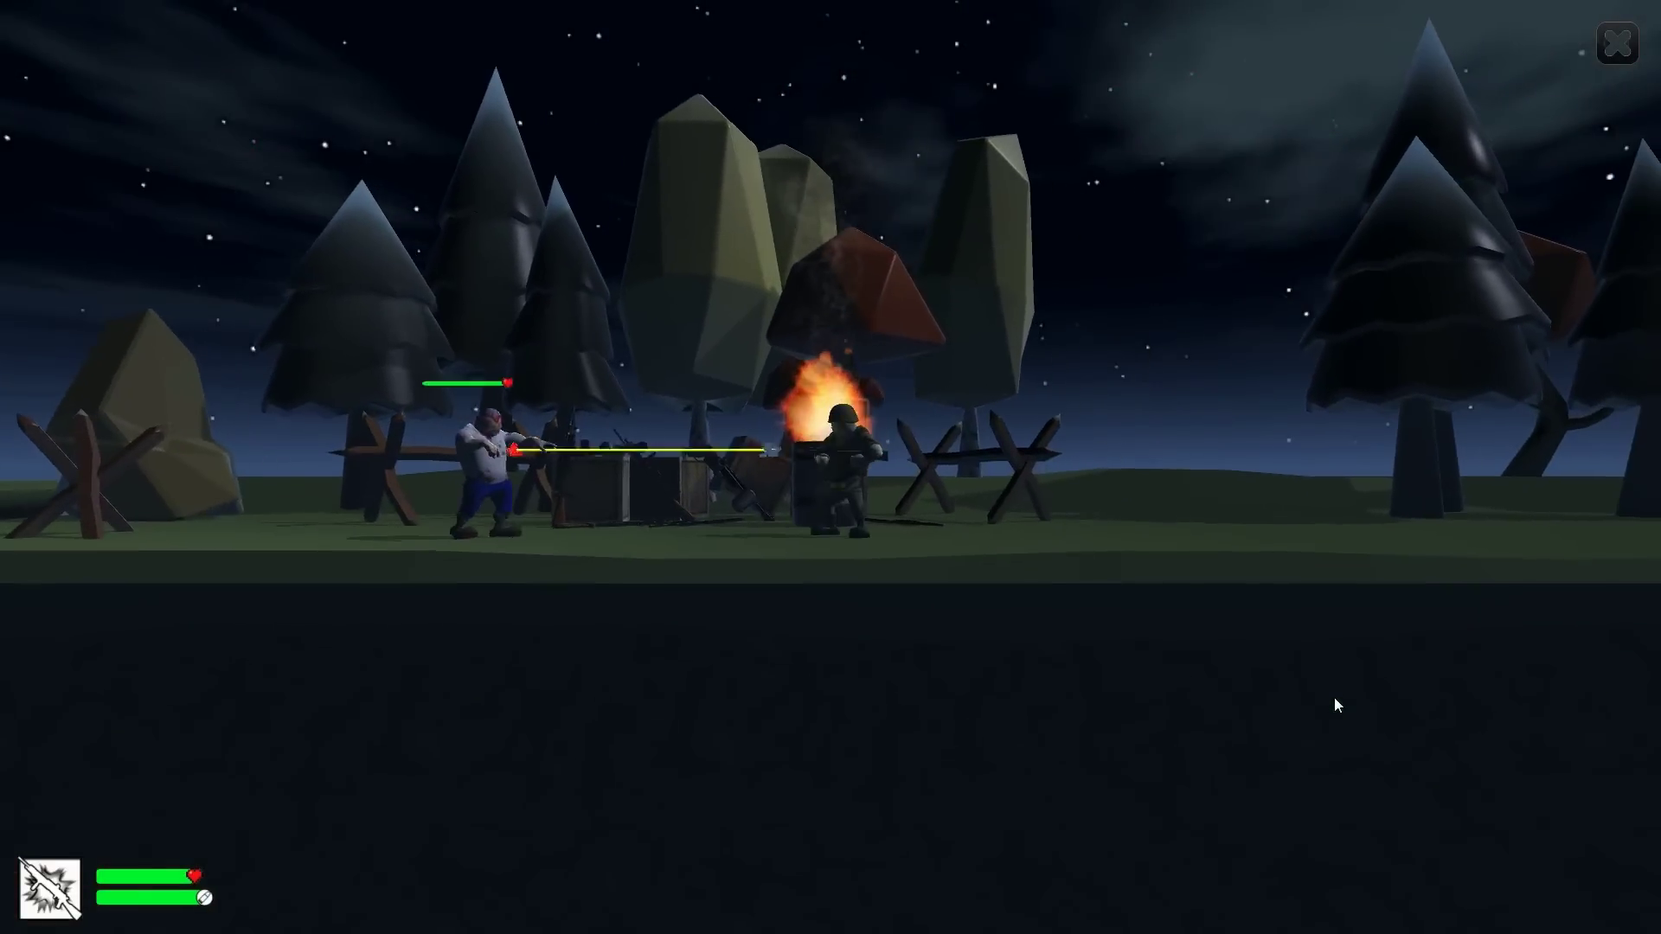
Gun down the zombies approaching from the right until they fall
{"action": "key", "text": "a"}
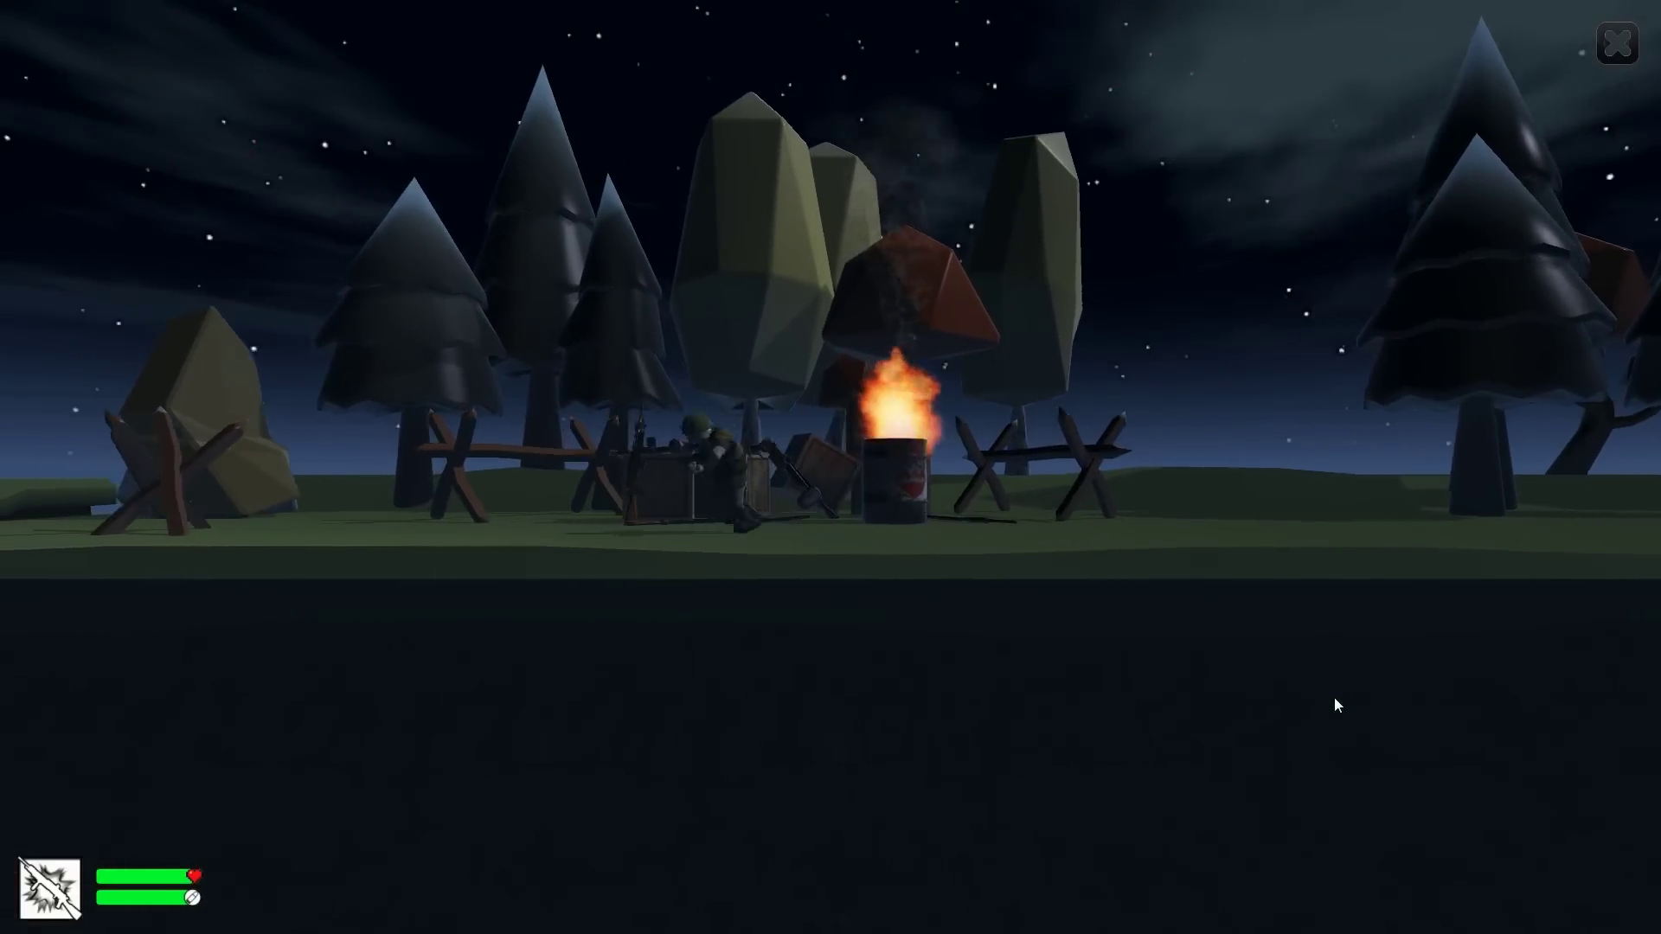
{"action": "key", "text": "d"}
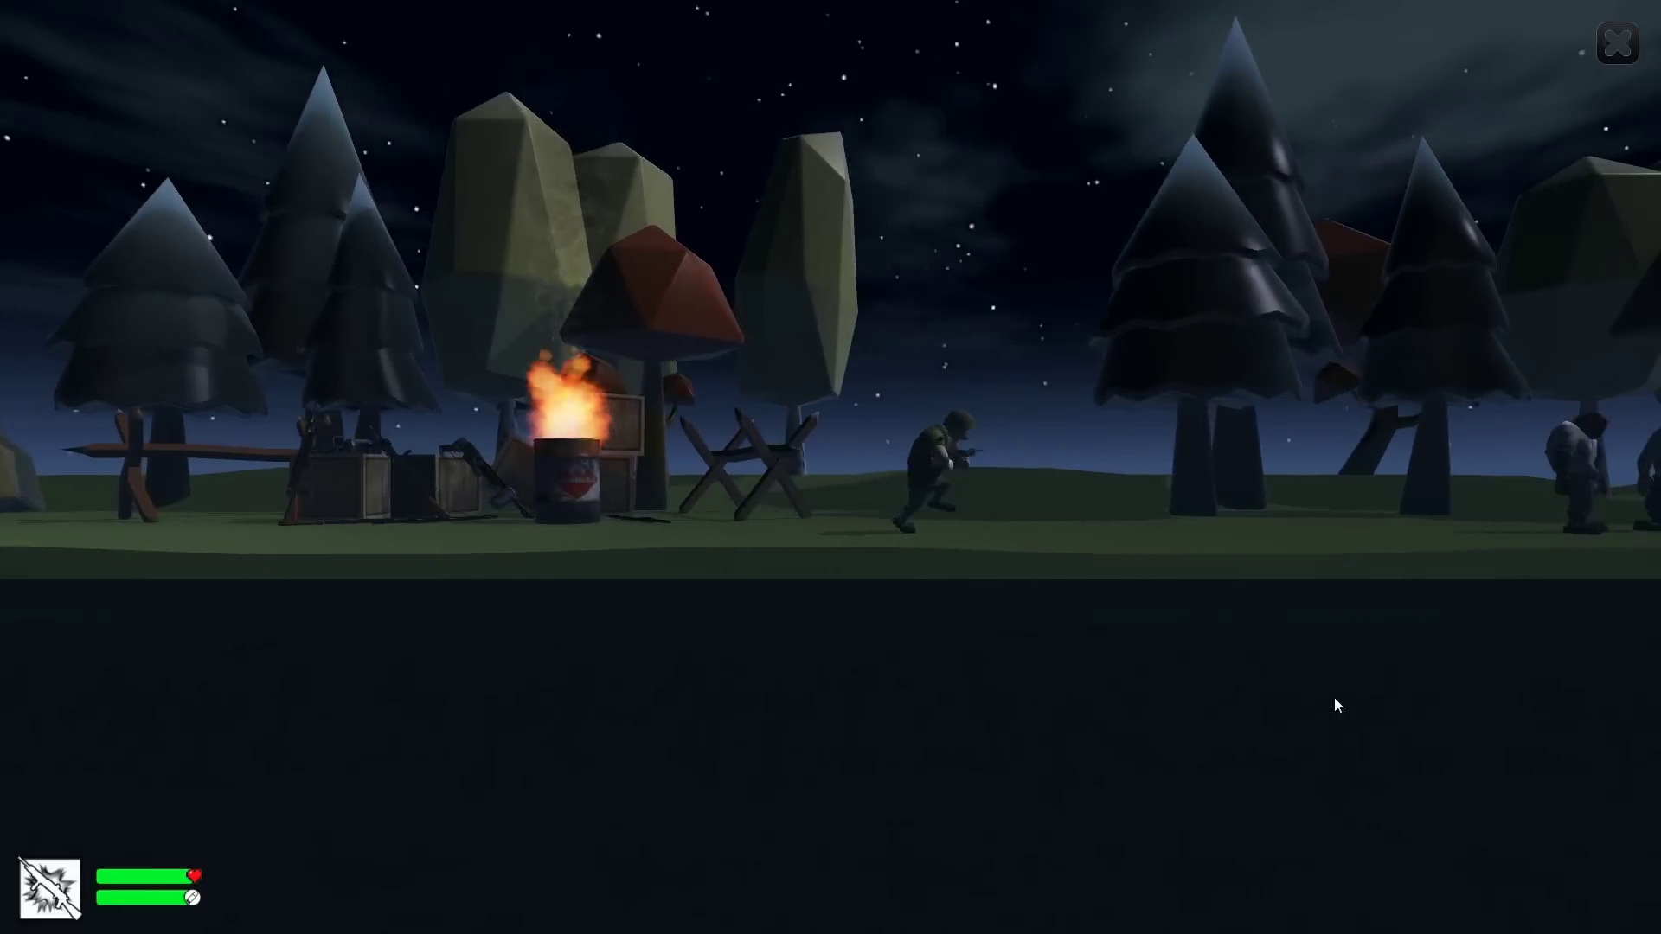
{"action": "left_click", "coordinate": [1334, 698]}
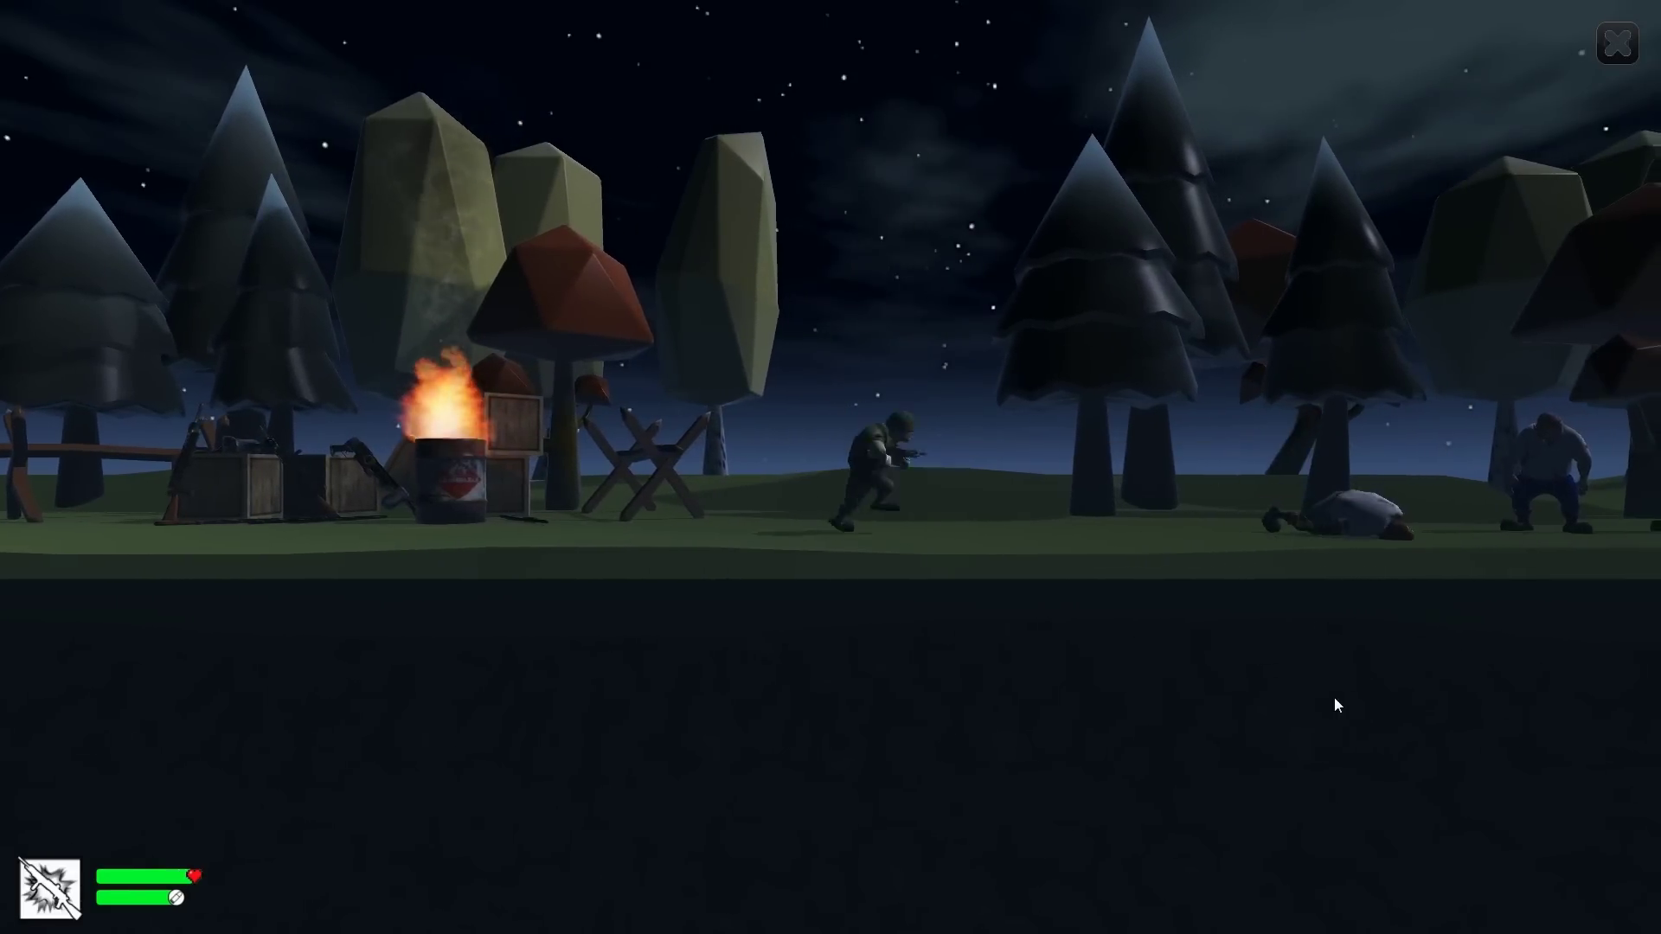
{"action": "key", "text": "d"}
{"action": "left_click", "coordinate": [1334, 698]}
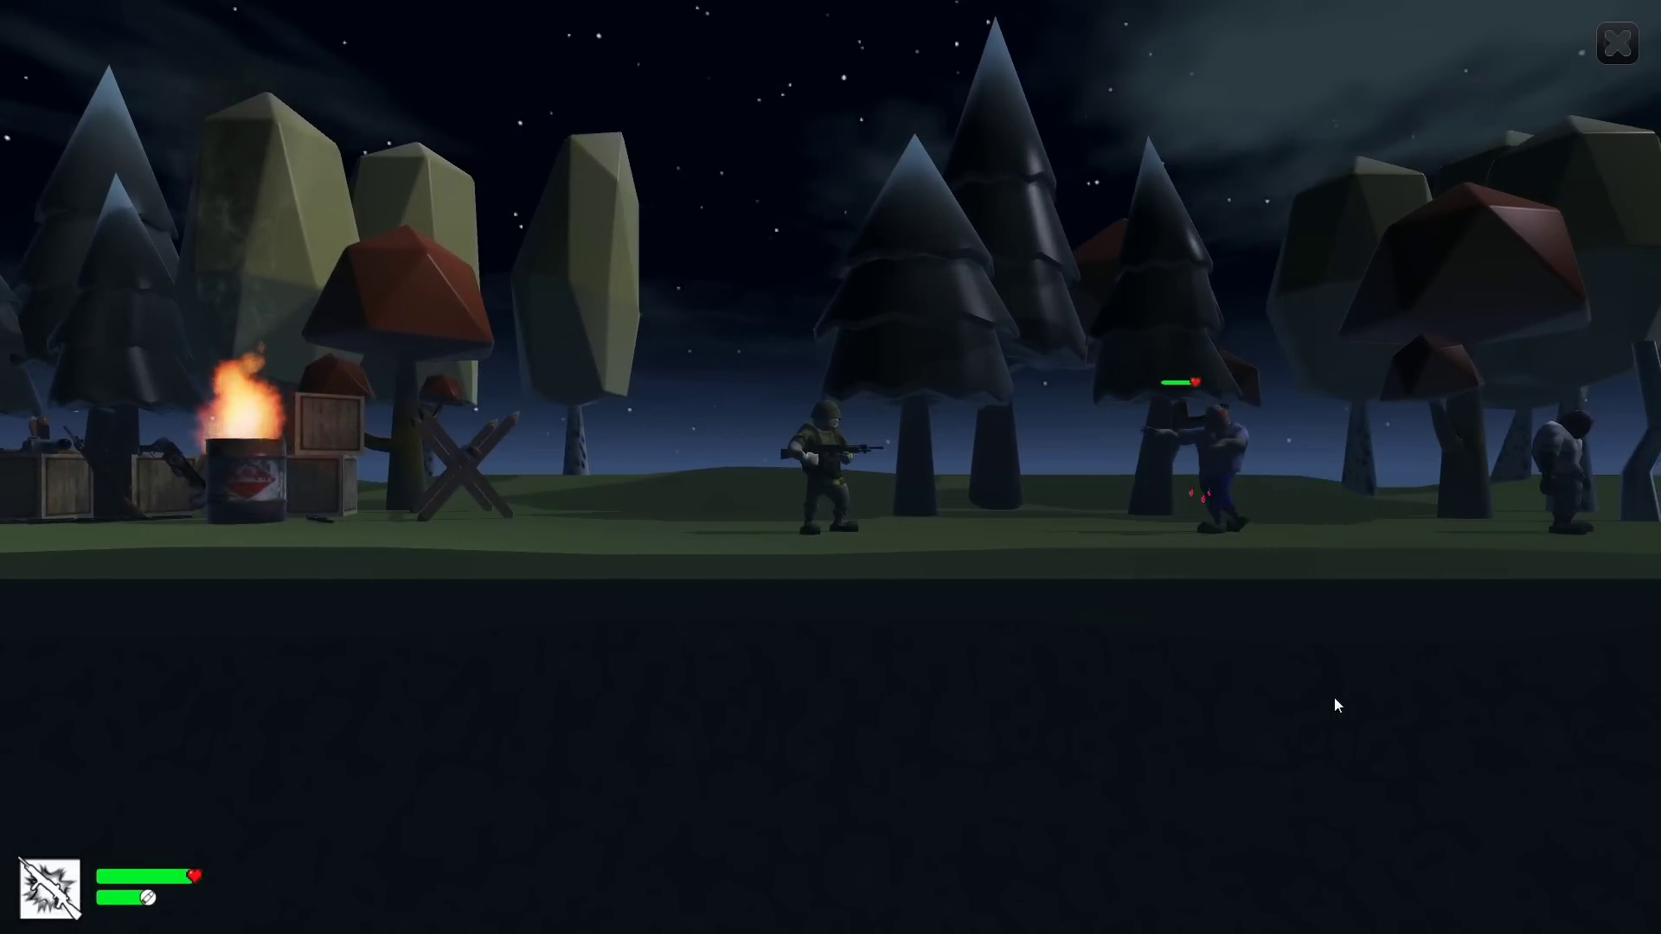
{"action": "left_click", "coordinate": [1335, 705]}
{"action": "left_click", "coordinate": [1335, 699]}
{"action": "left_click", "coordinate": [1335, 699]}
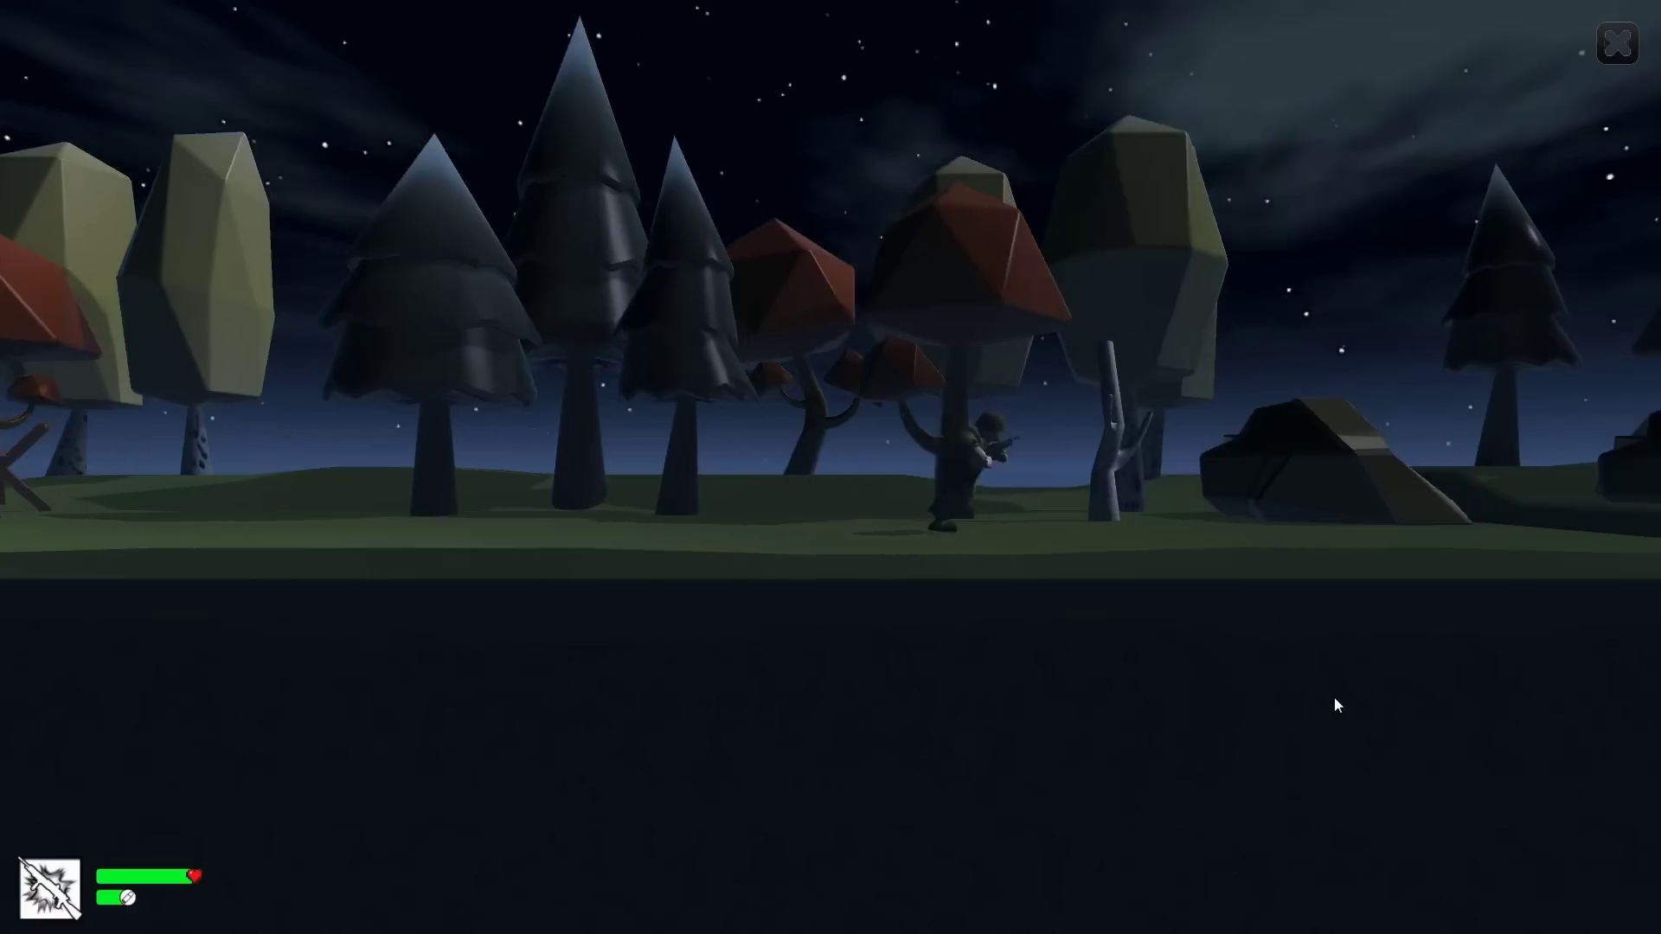
Jump the second chasm and run right to the burning truck
{"action": "key", "text": "d"}
{"action": "key", "text": "space"}
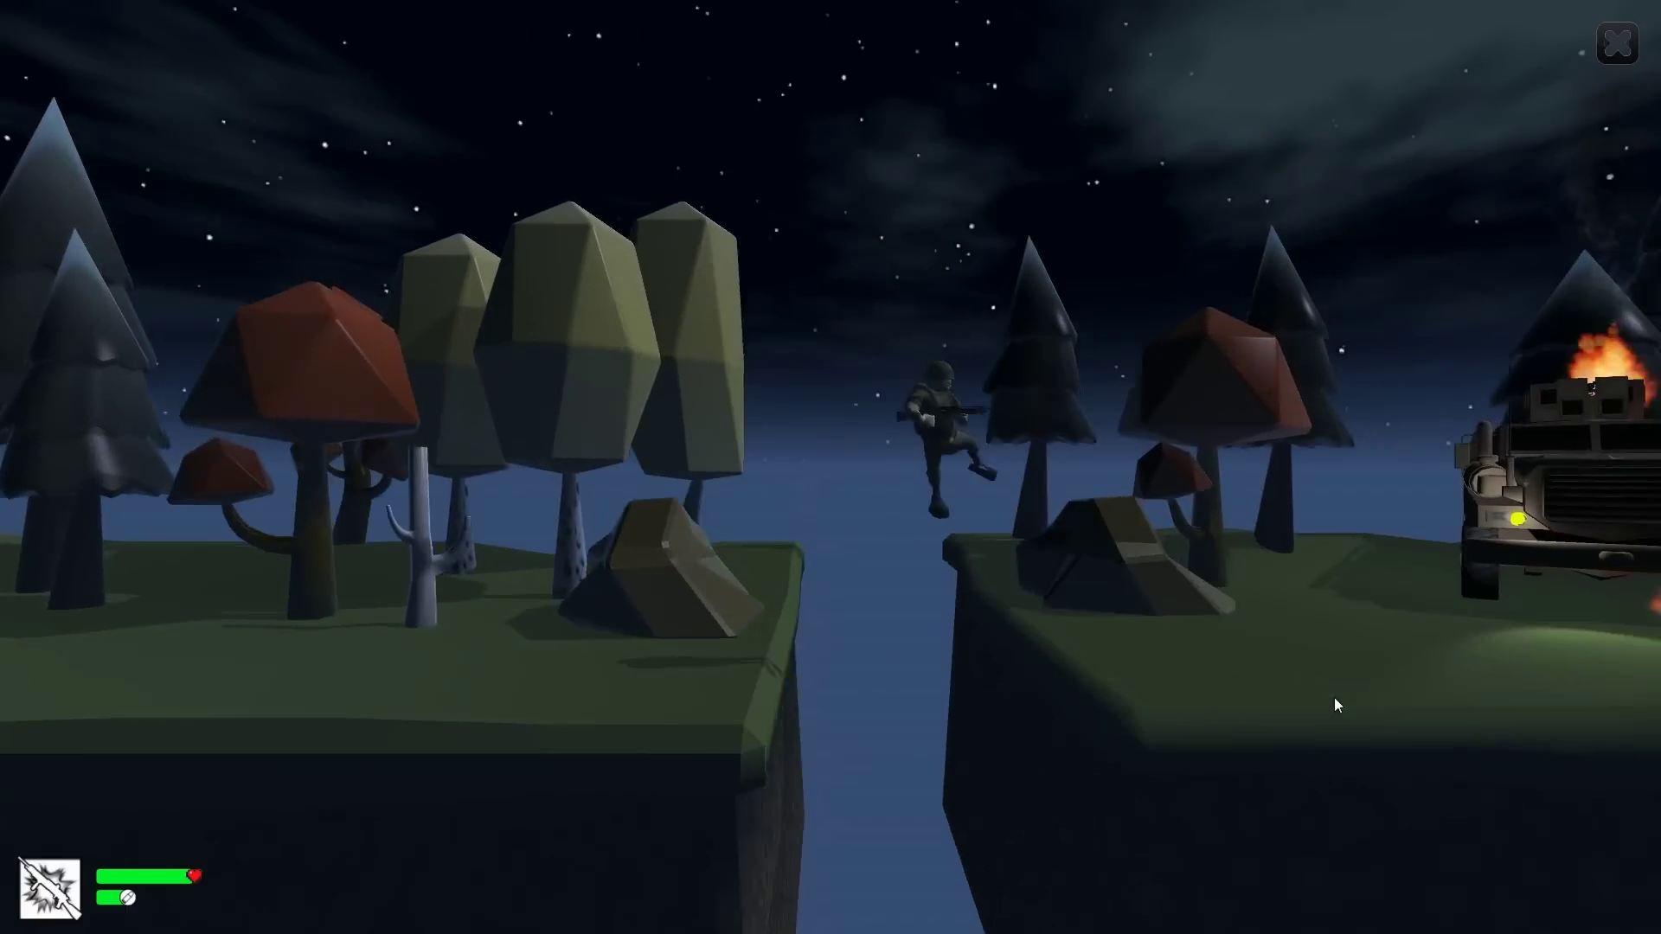
{"action": "key", "text": "d"}
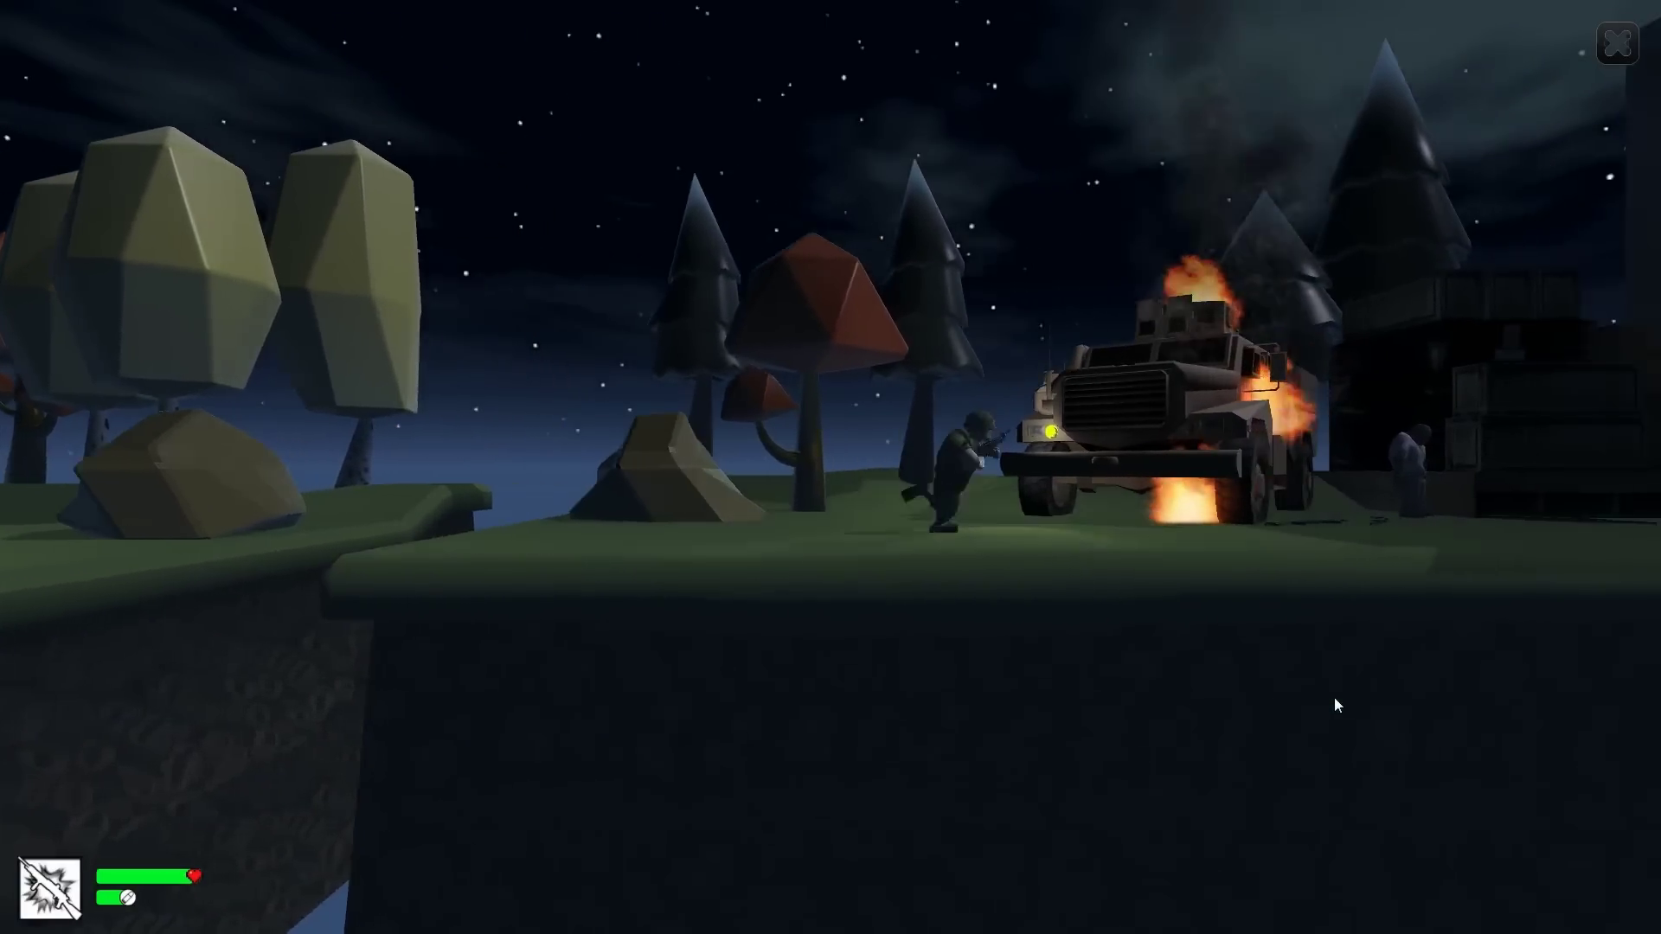
{"action": "key", "text": "d"}
{"action": "key", "text": "d"}
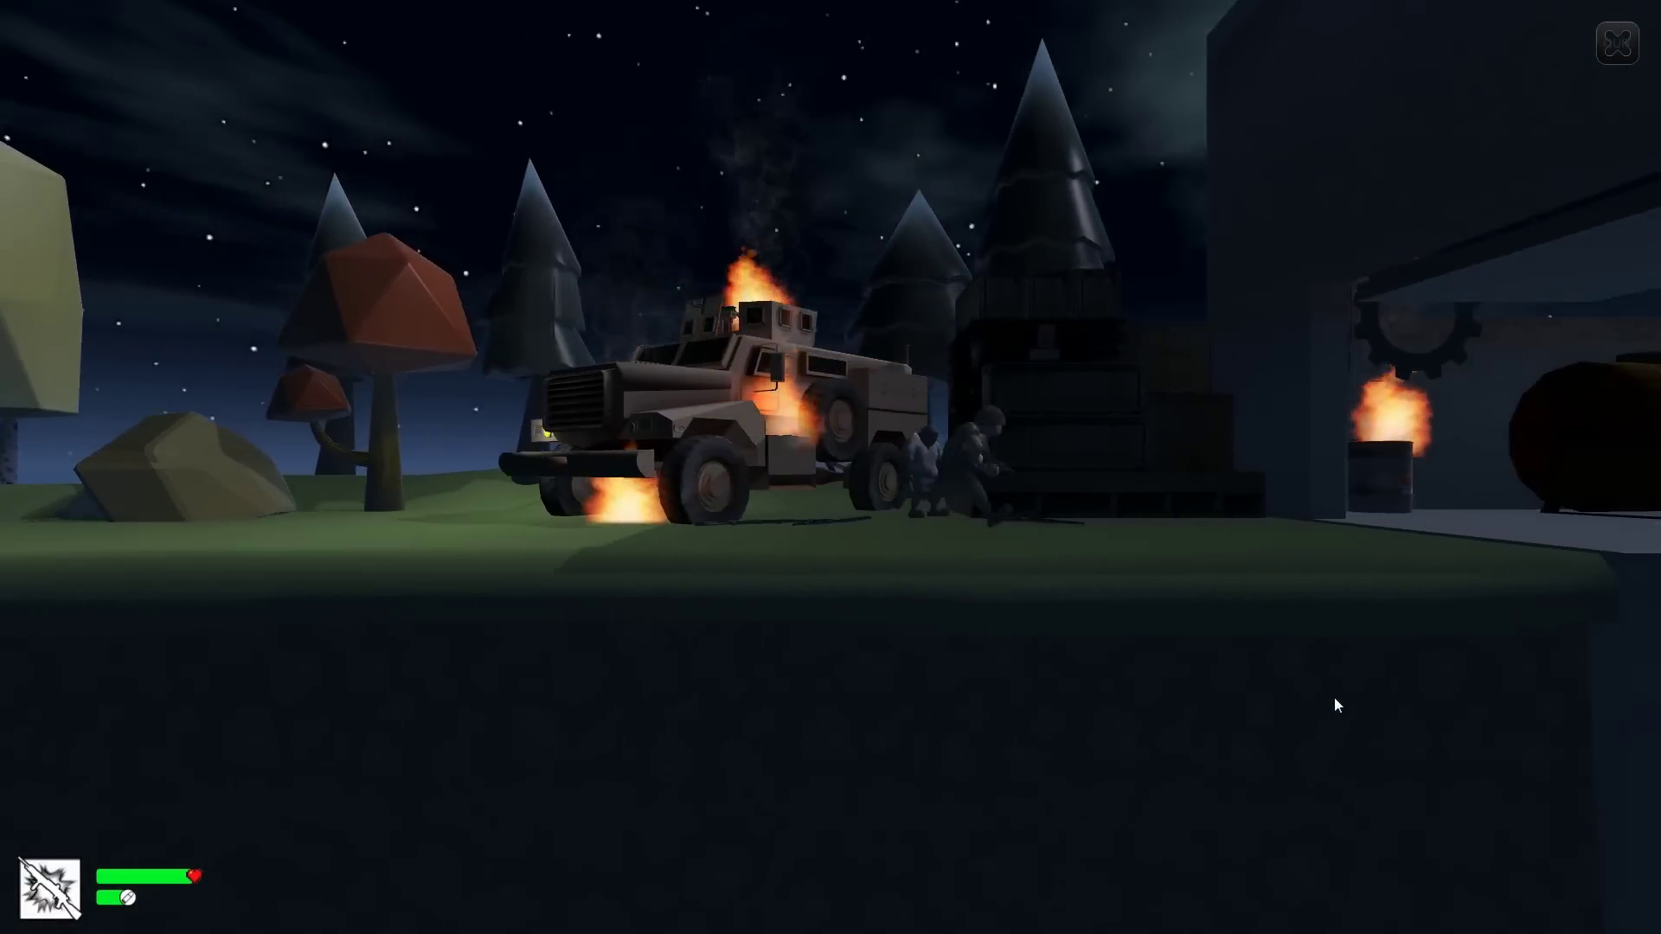
{"action": "key", "text": "d"}
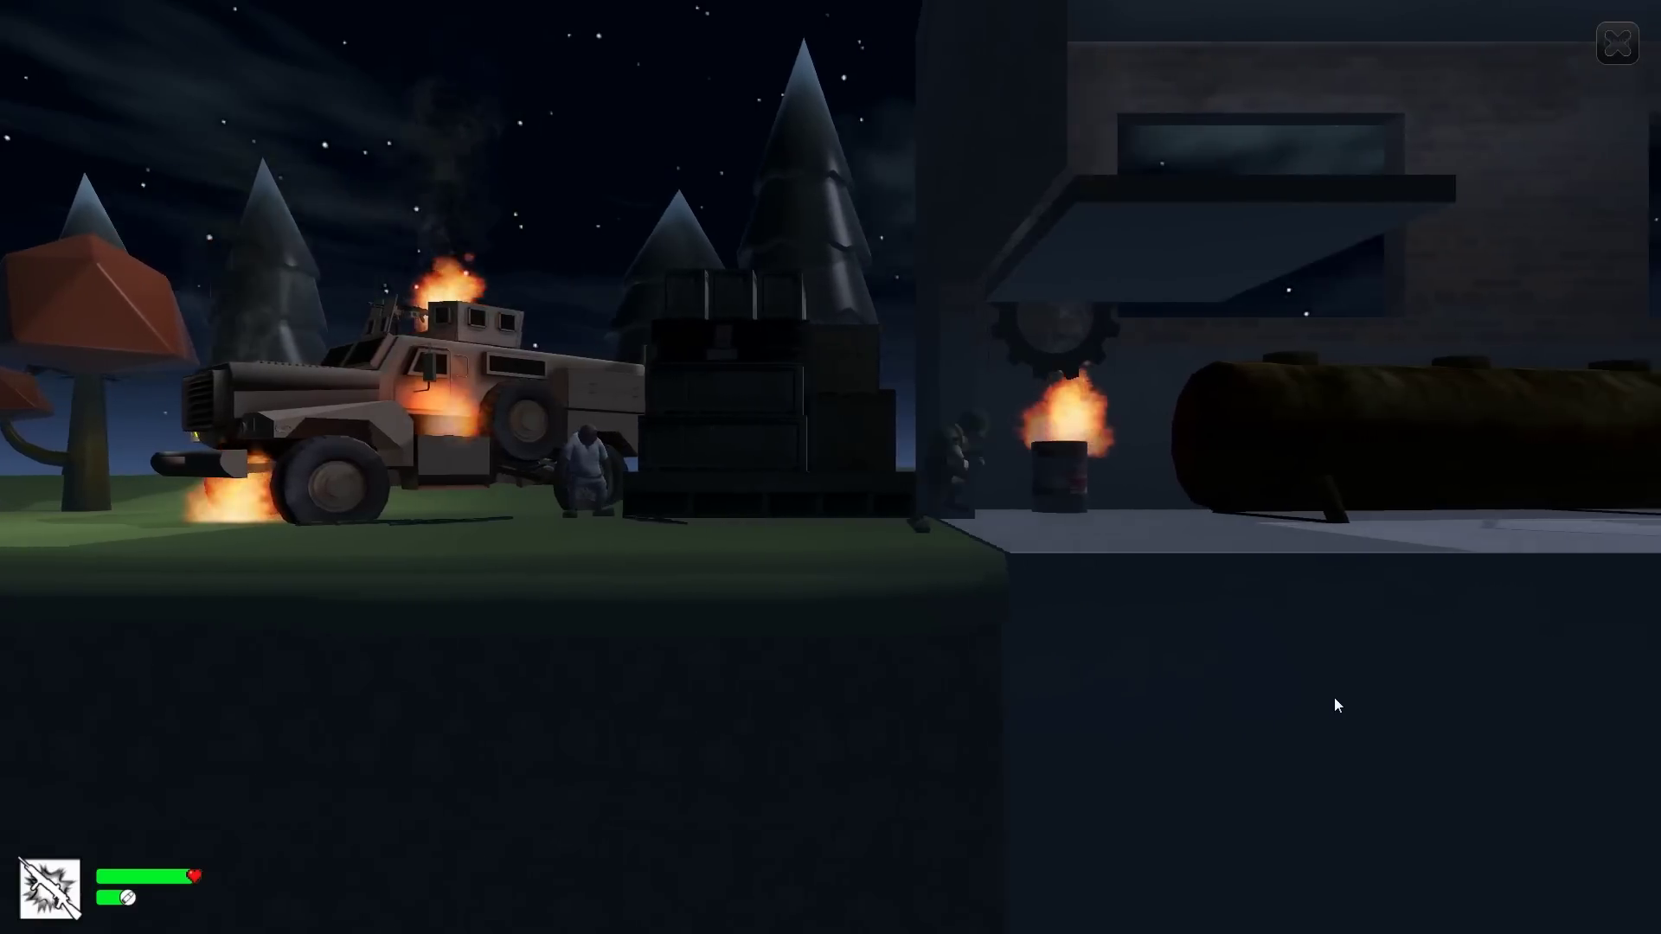
Climb onto the fuel tank, cross the striped platform and drop down past the crates
{"action": "key", "text": "a"}
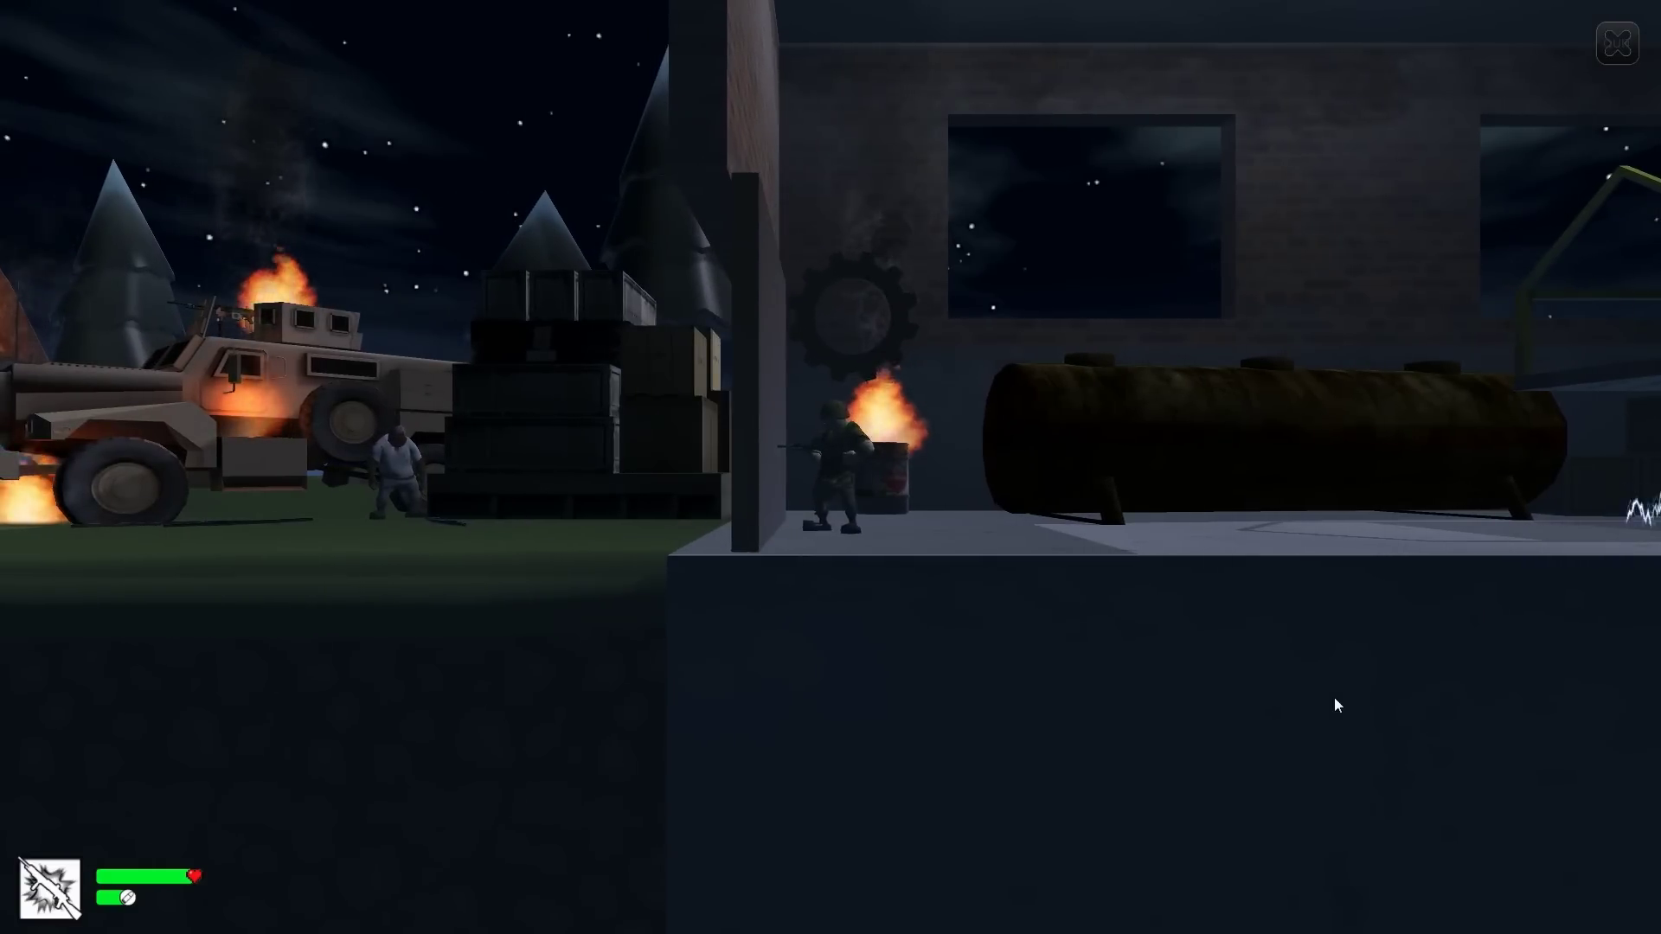
{"action": "key", "text": "d"}
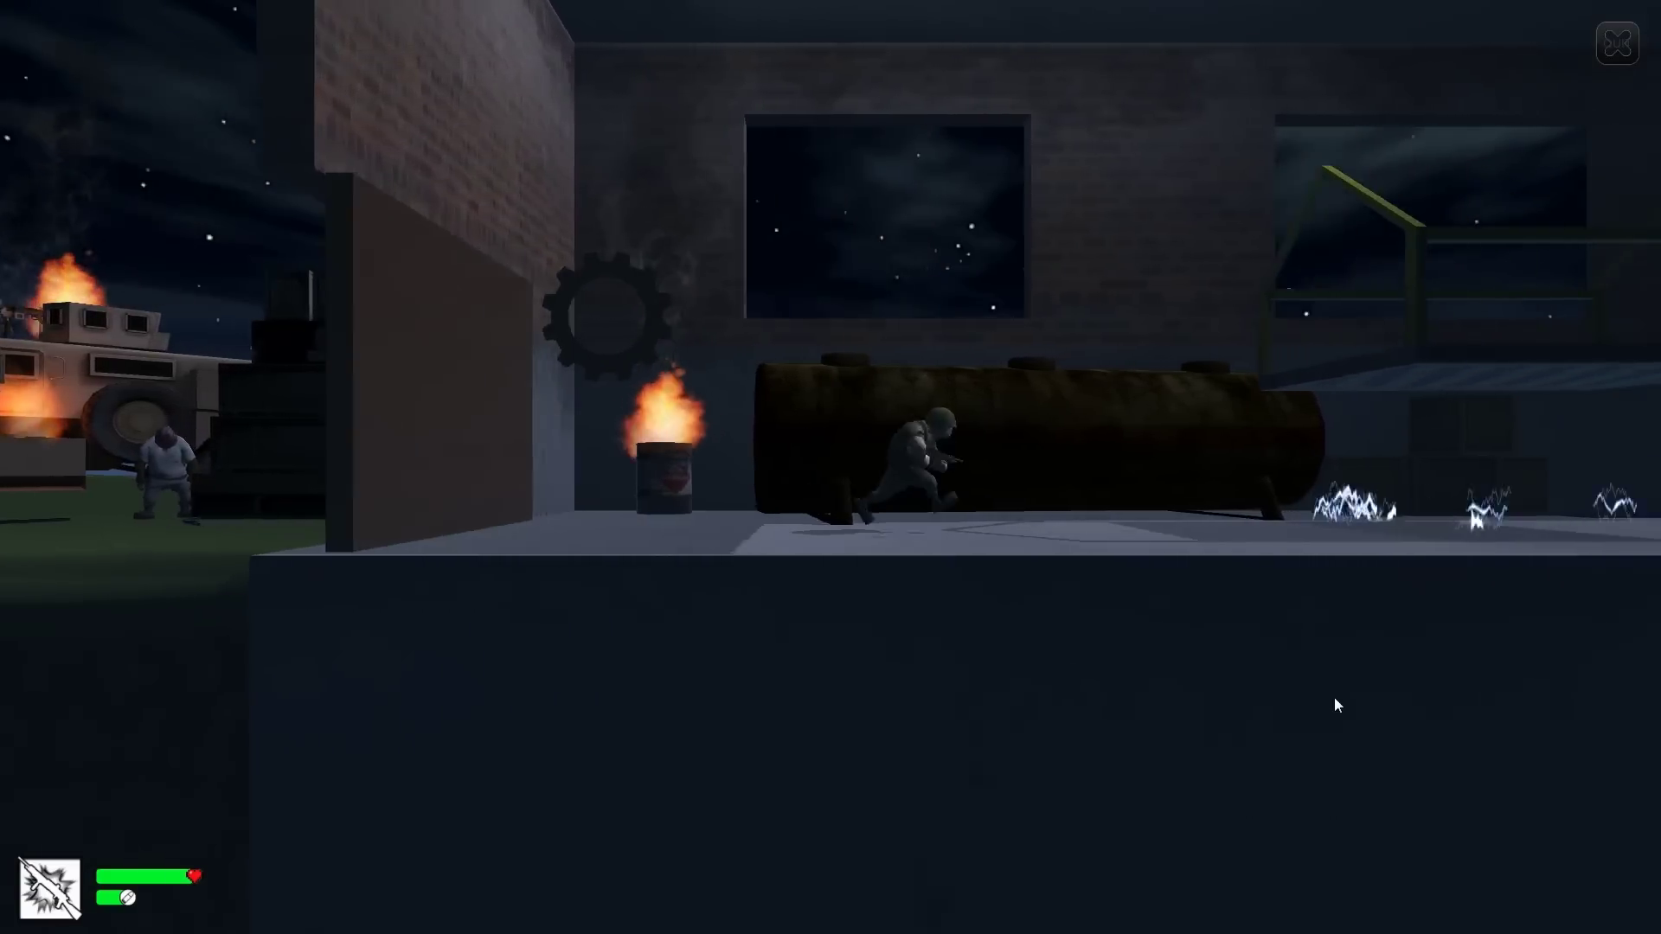
{"action": "key", "text": "a"}
{"action": "key", "text": "d"}
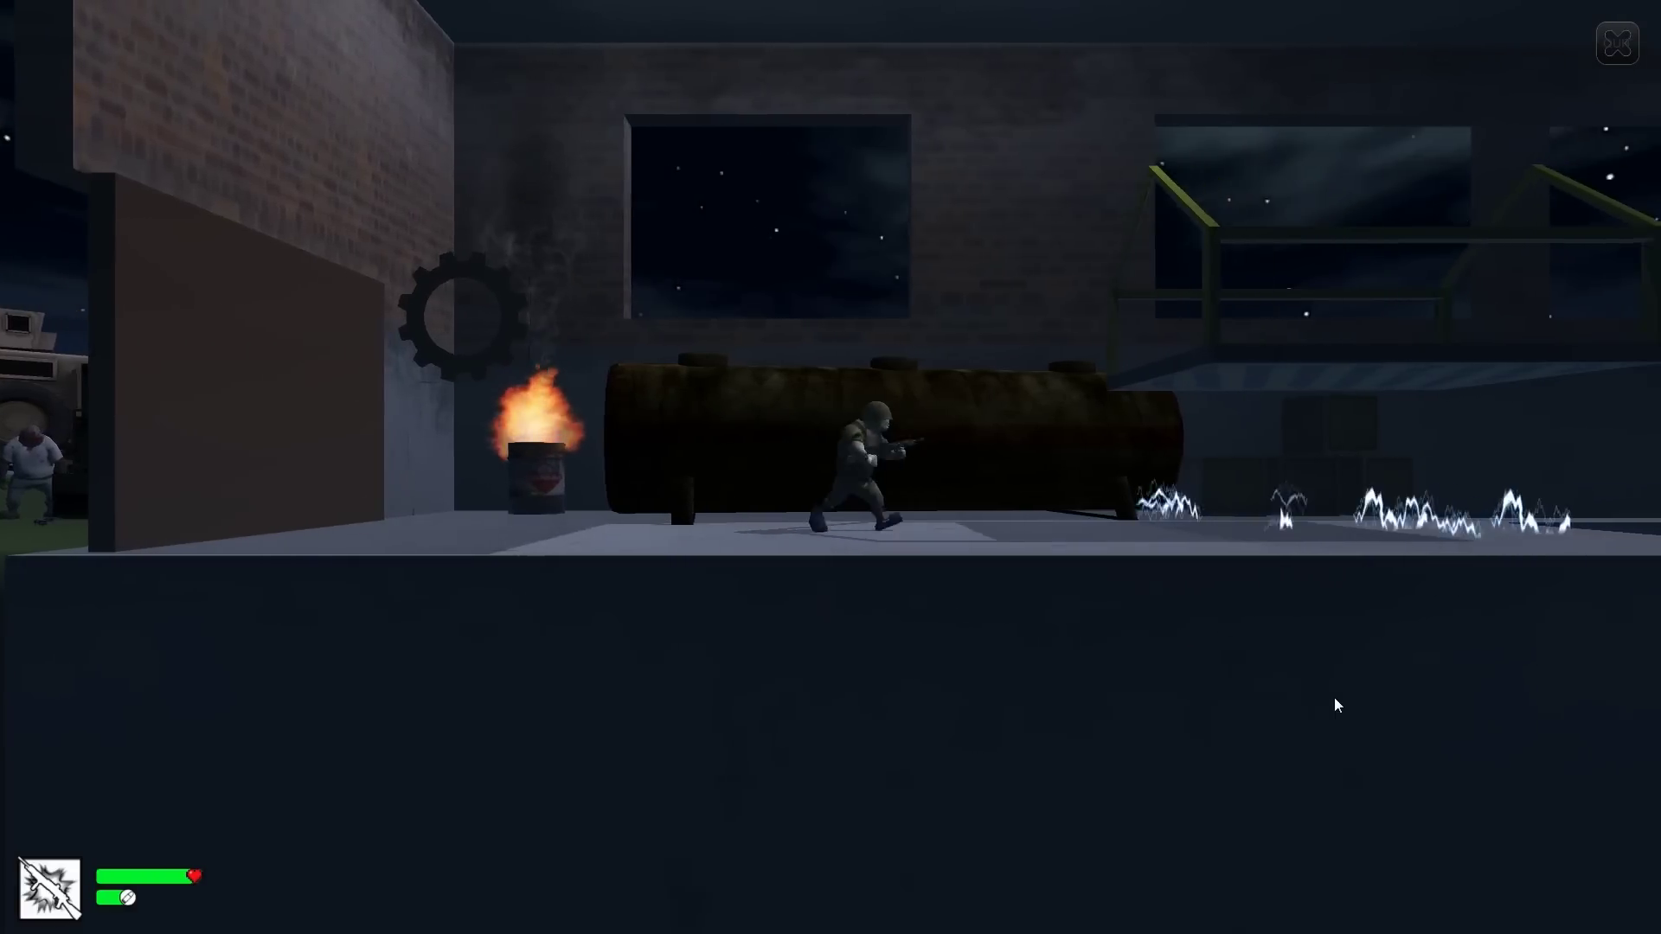
{"action": "key", "text": "a"}
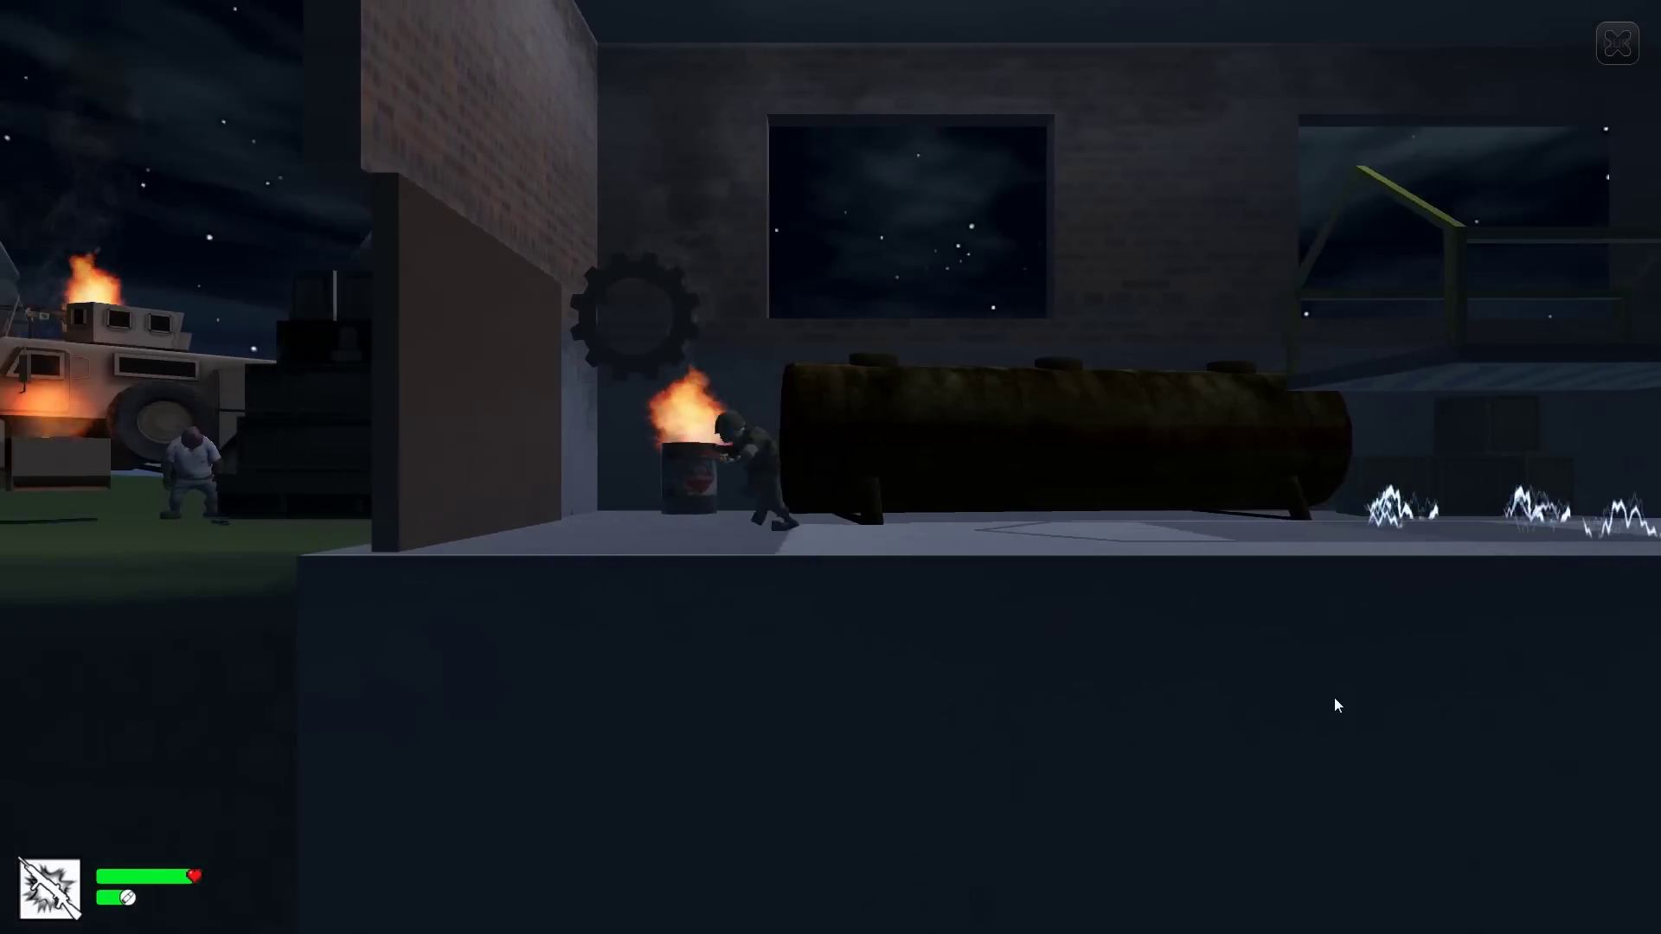
{"action": "key", "text": "d"}
{"action": "key", "text": "space"}
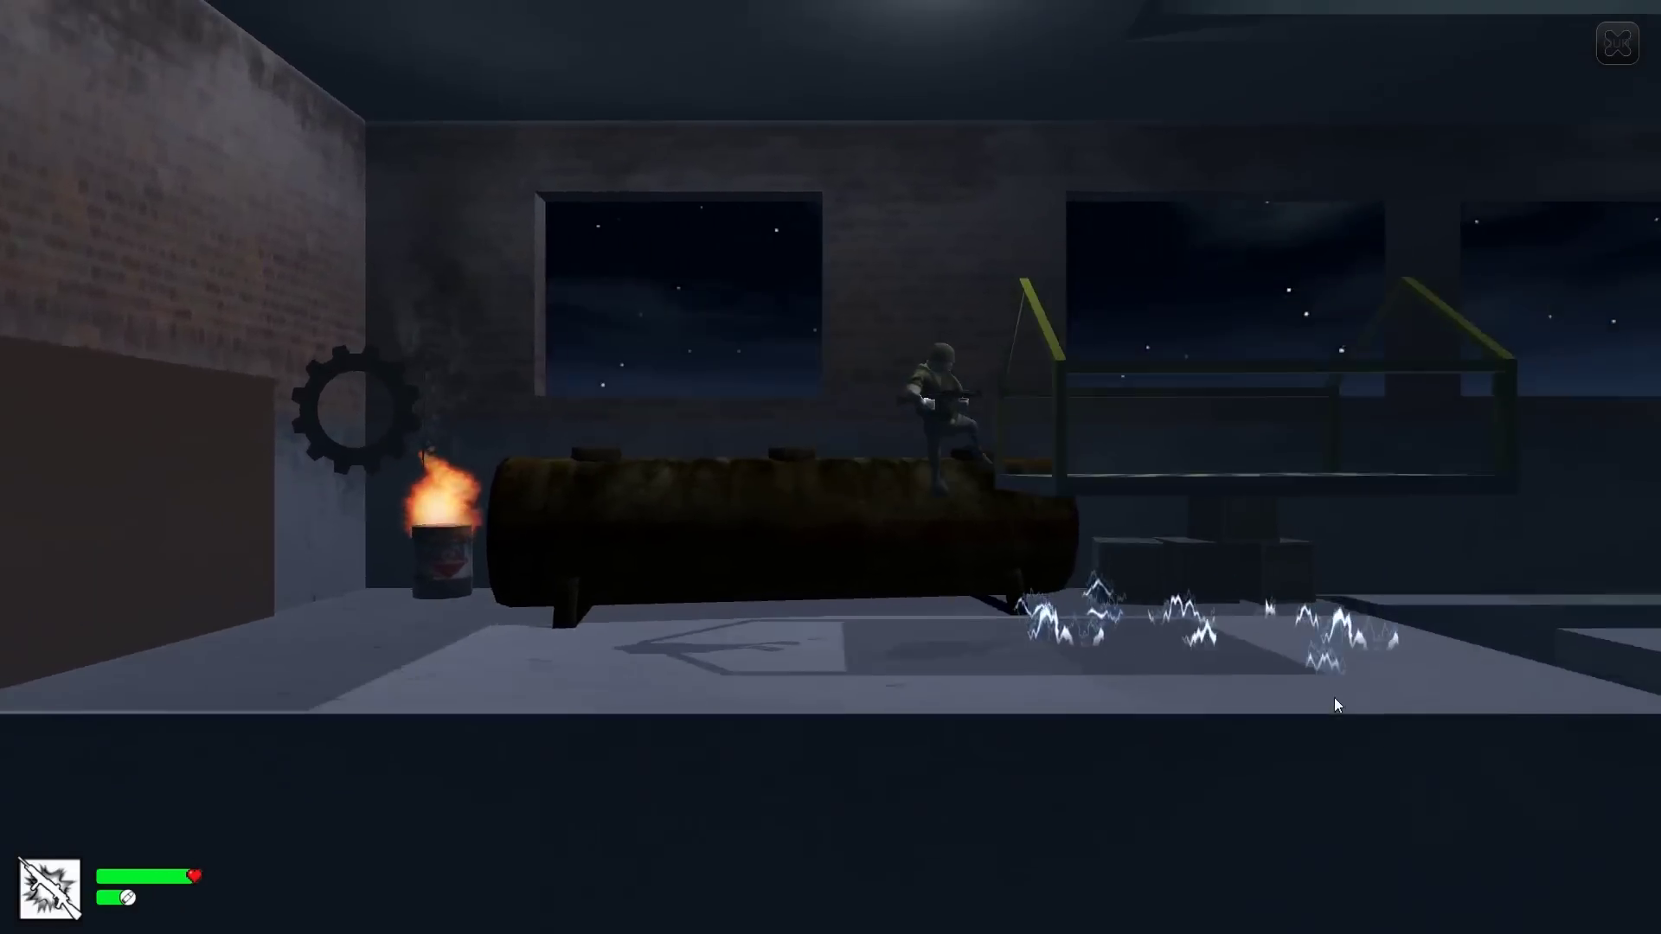
{"action": "key", "text": "d"}
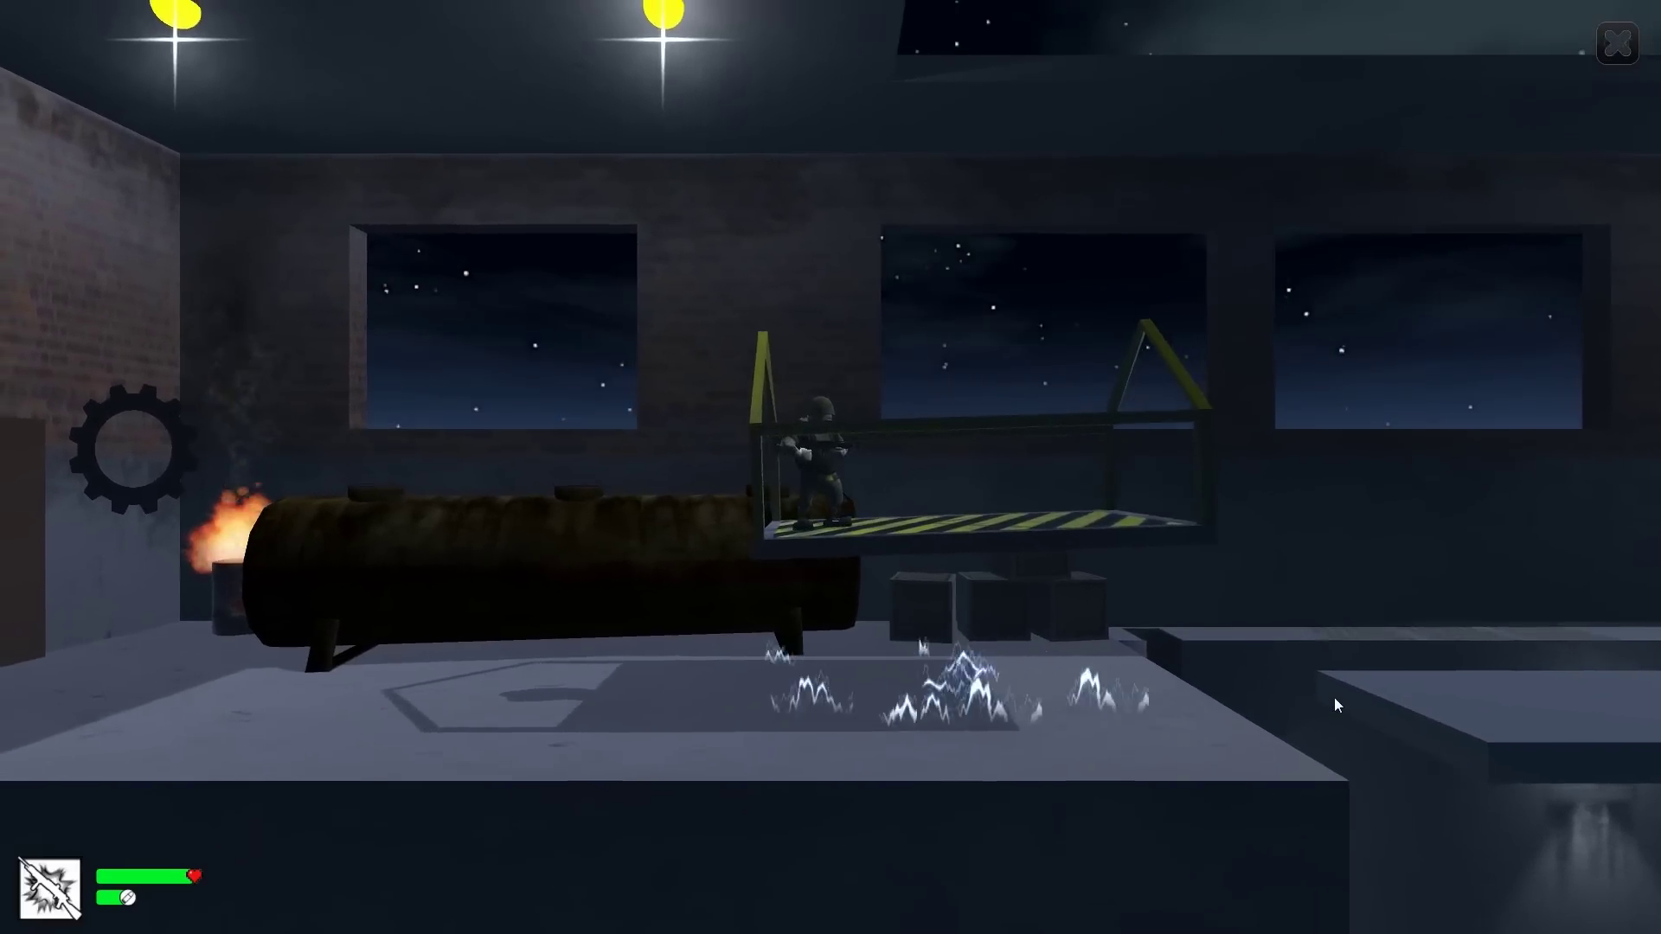
{"action": "key", "text": "d"}
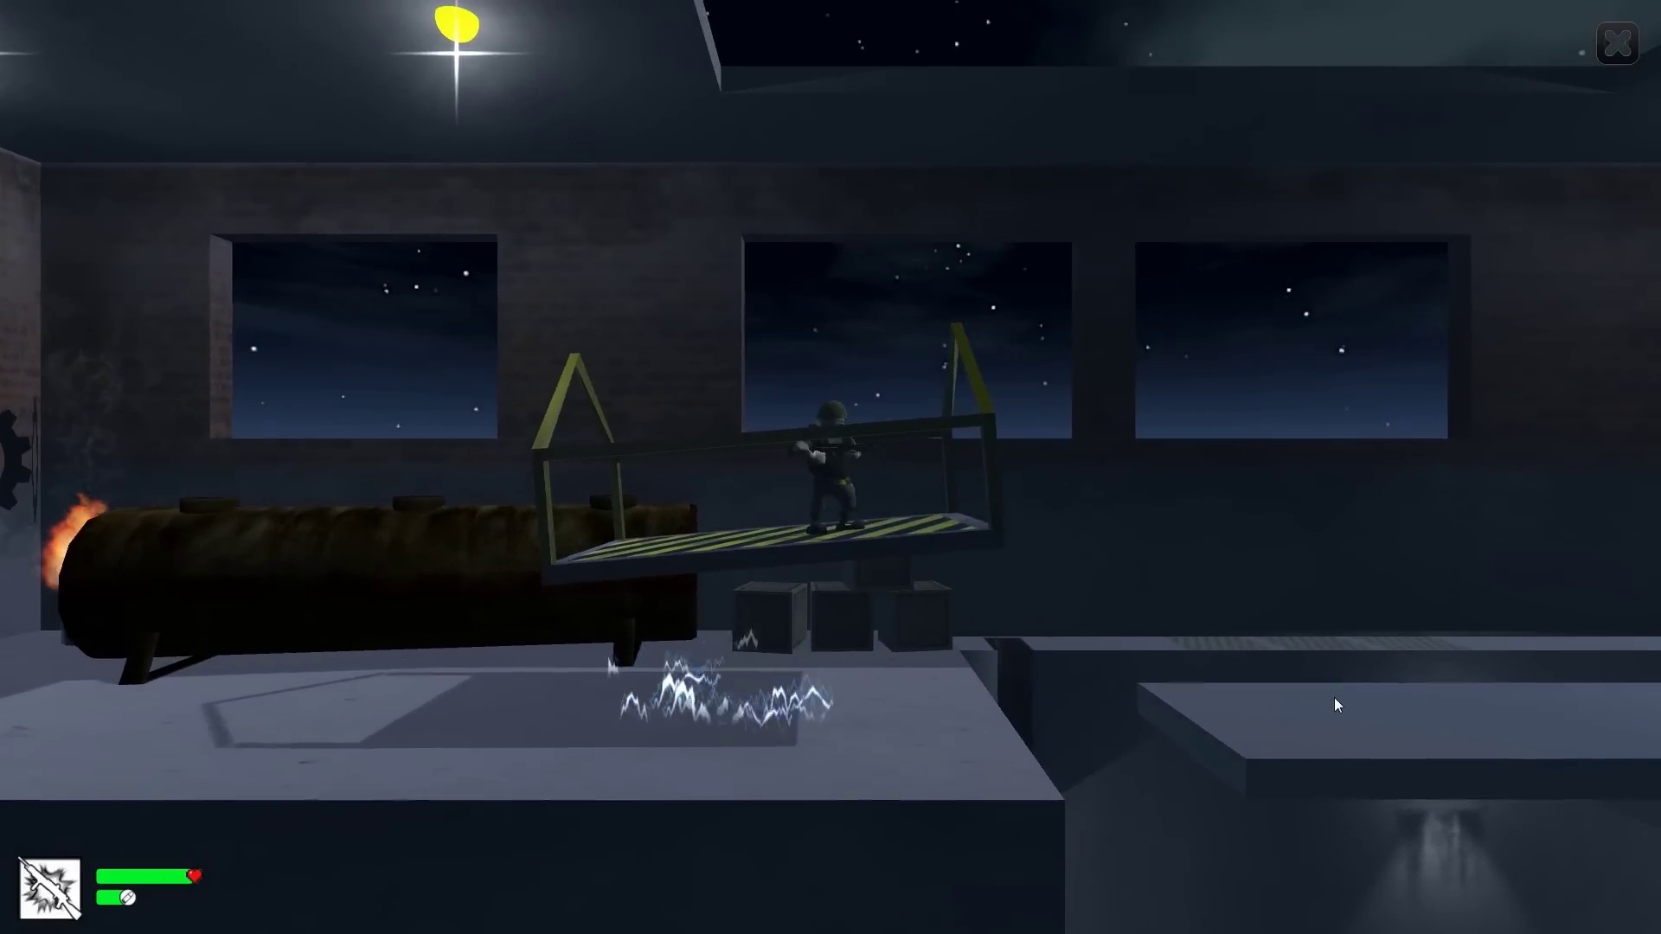
{"action": "key", "text": "d"}
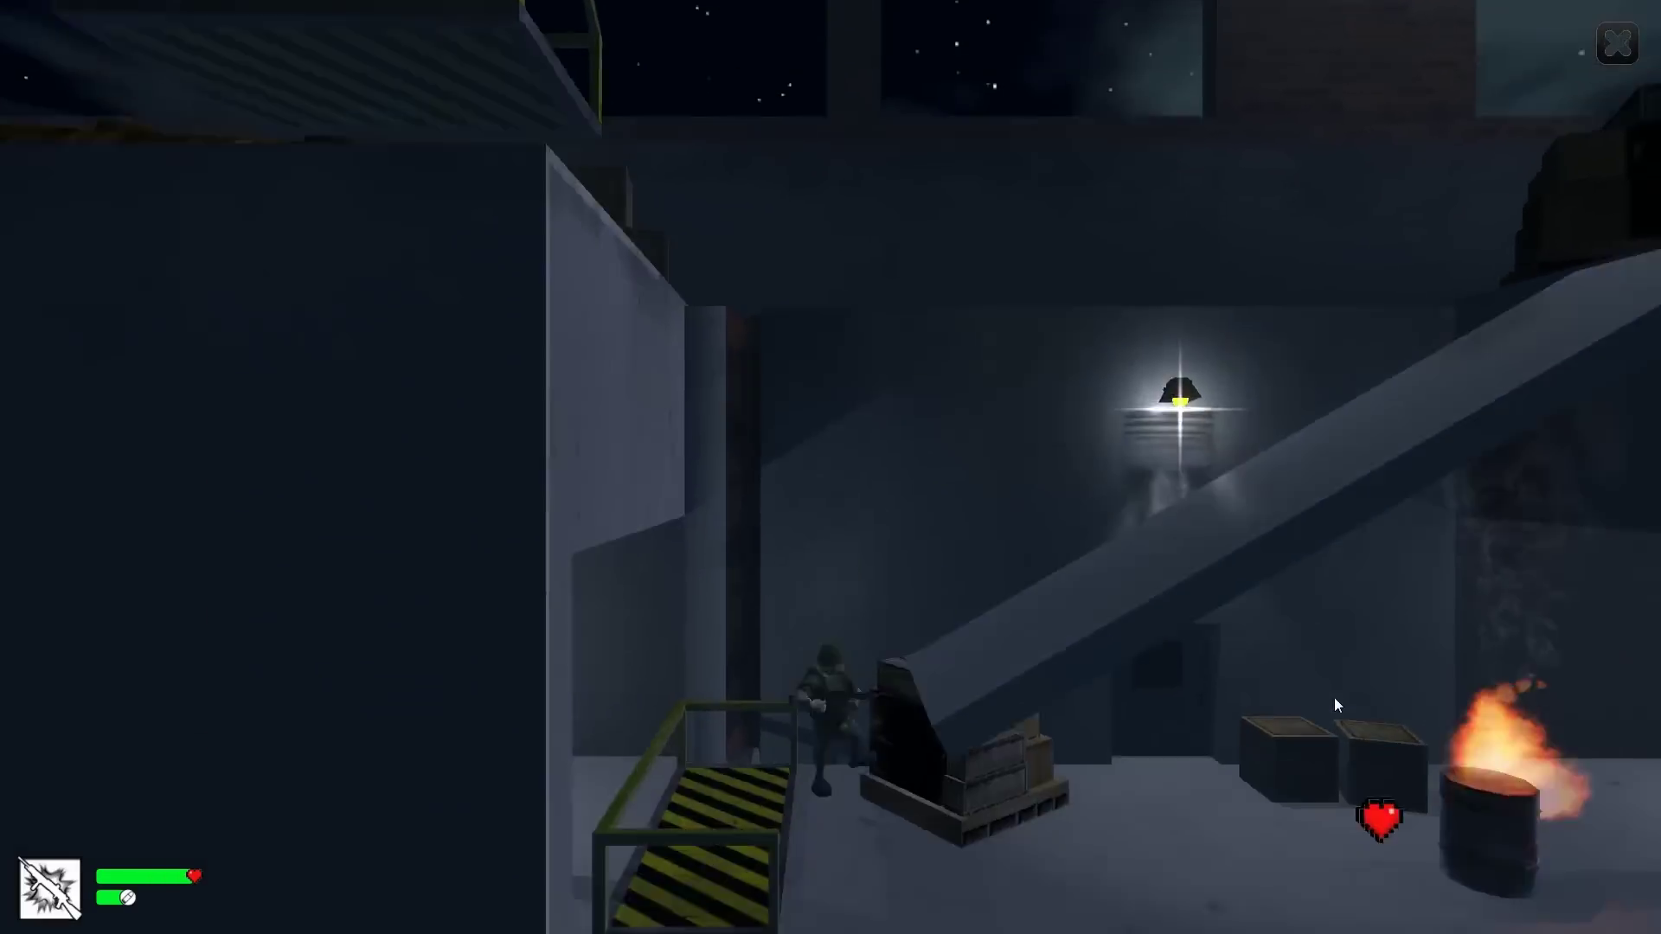
{"action": "key", "text": "d"}
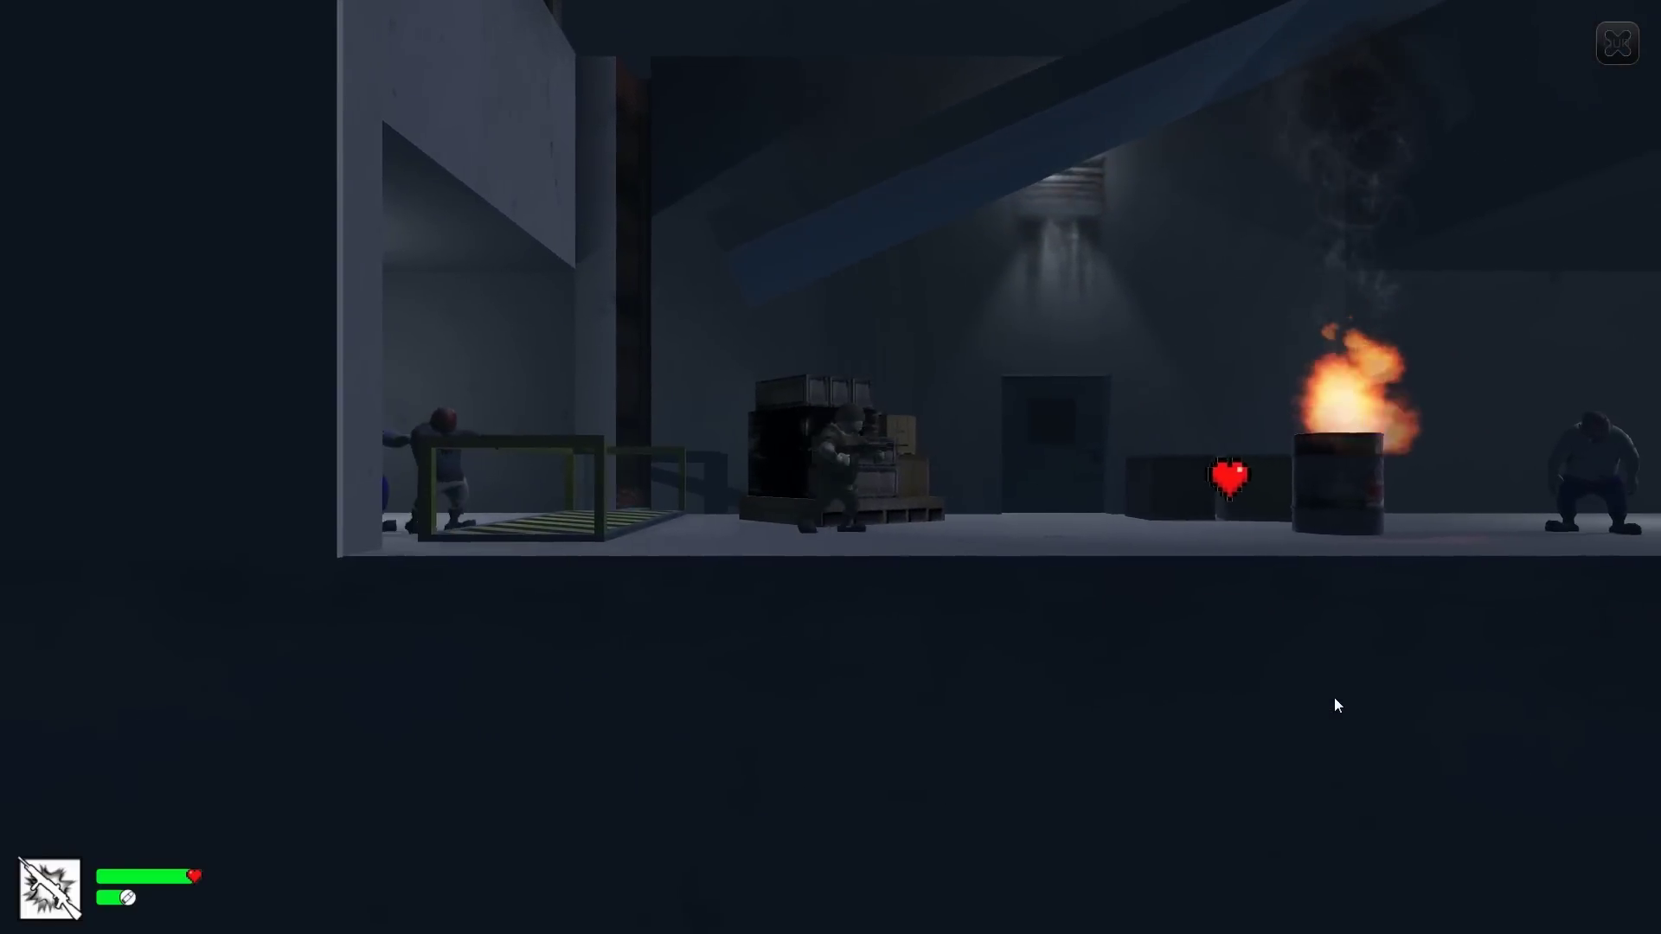
{"action": "key", "text": "d"}
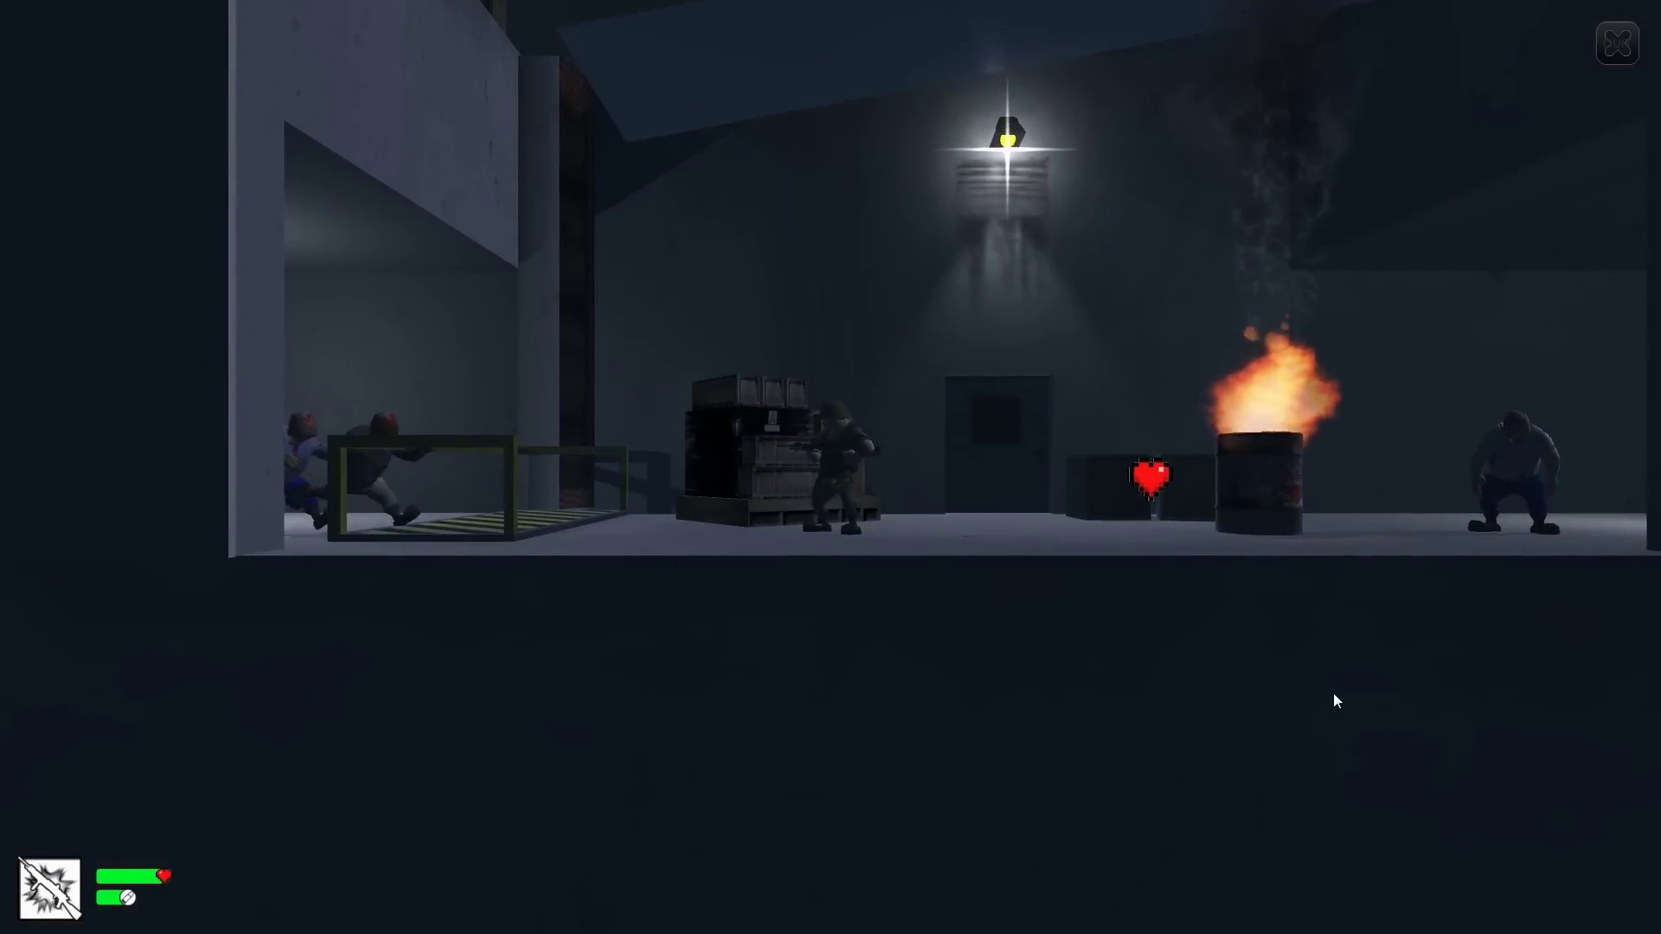
Switch to the flamethrower and burn the enemies on the left
{"action": "key", "text": "2"}
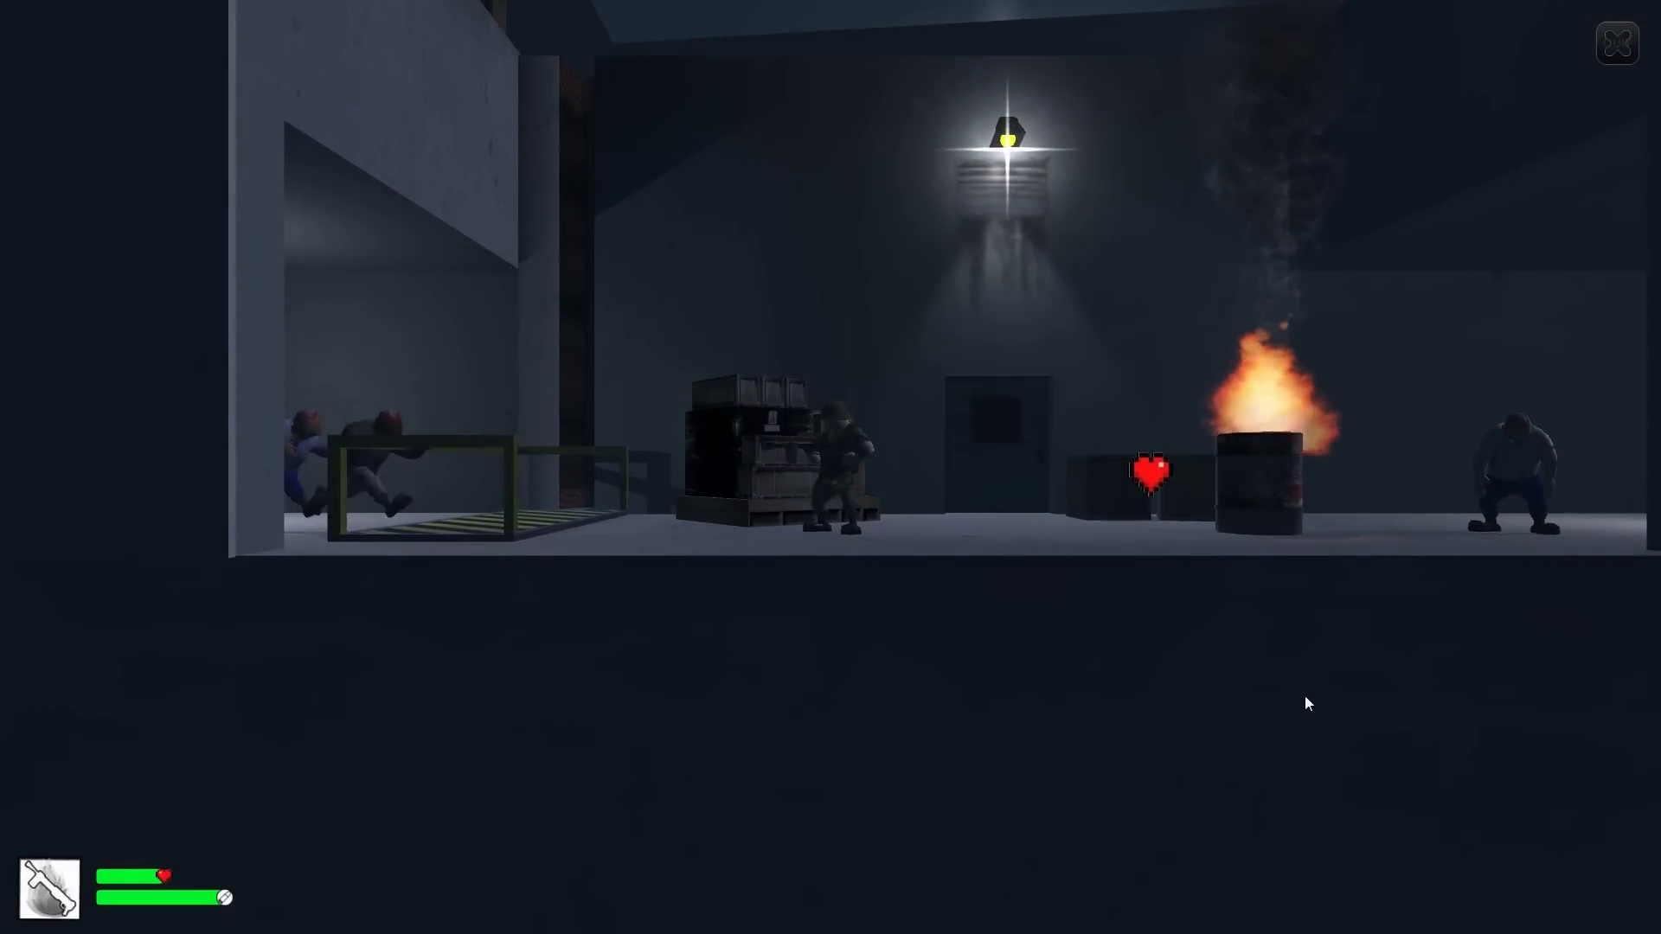
{"action": "left_click", "coordinate": [1358, 641]}
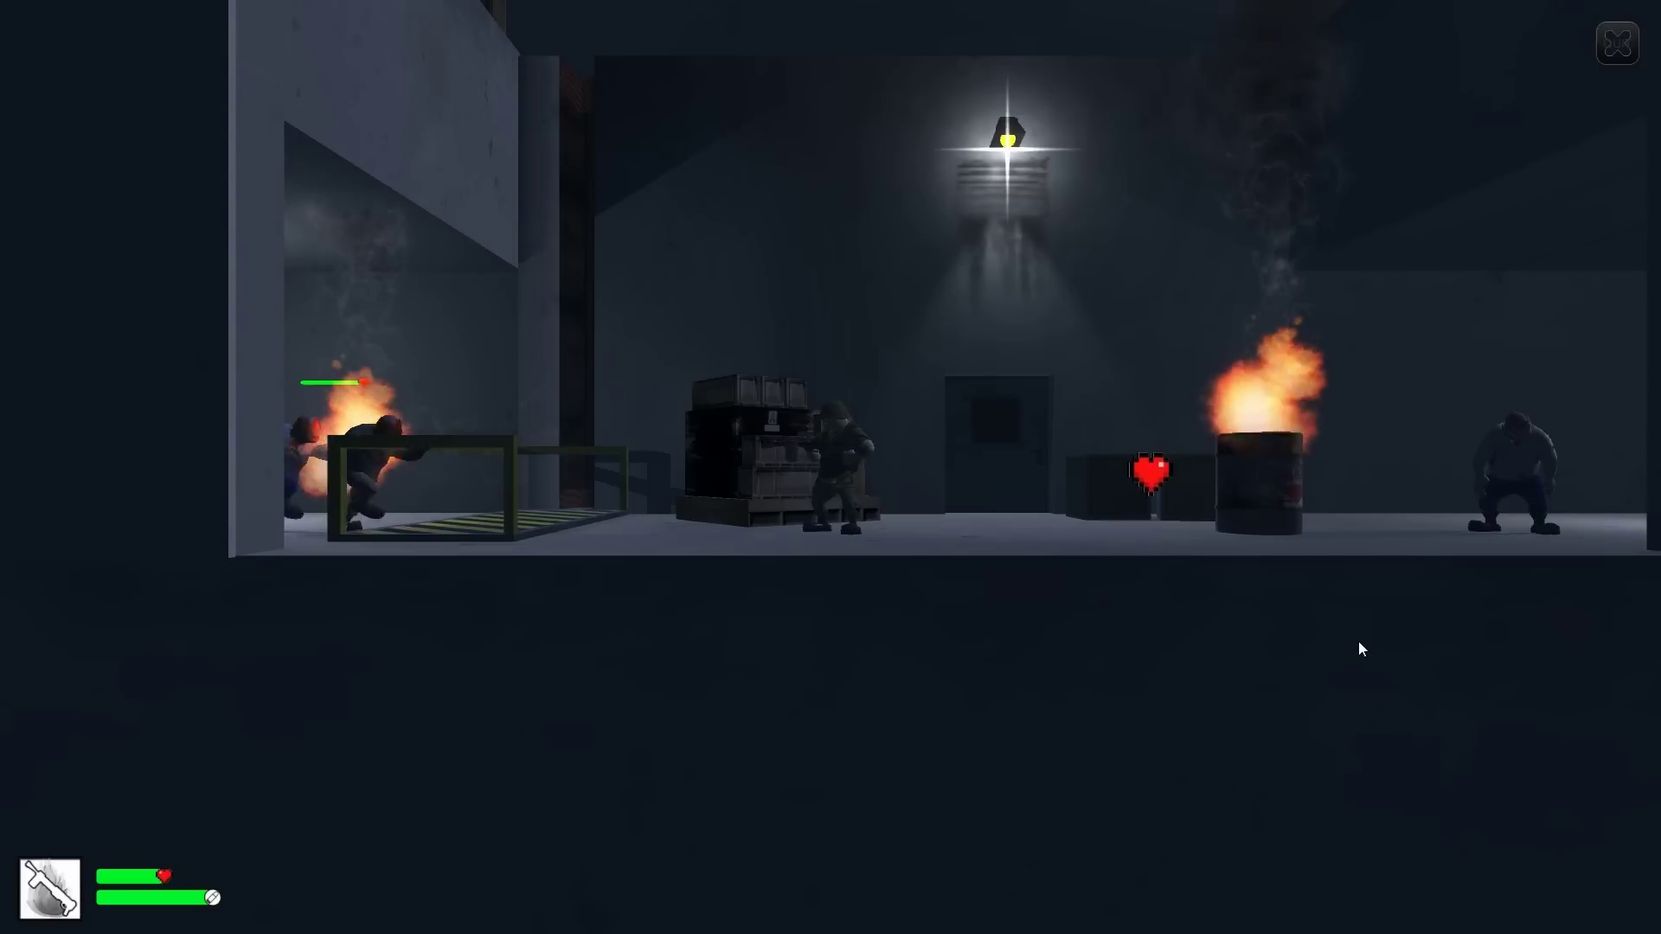
{"action": "left_click", "coordinate": [1359, 641]}
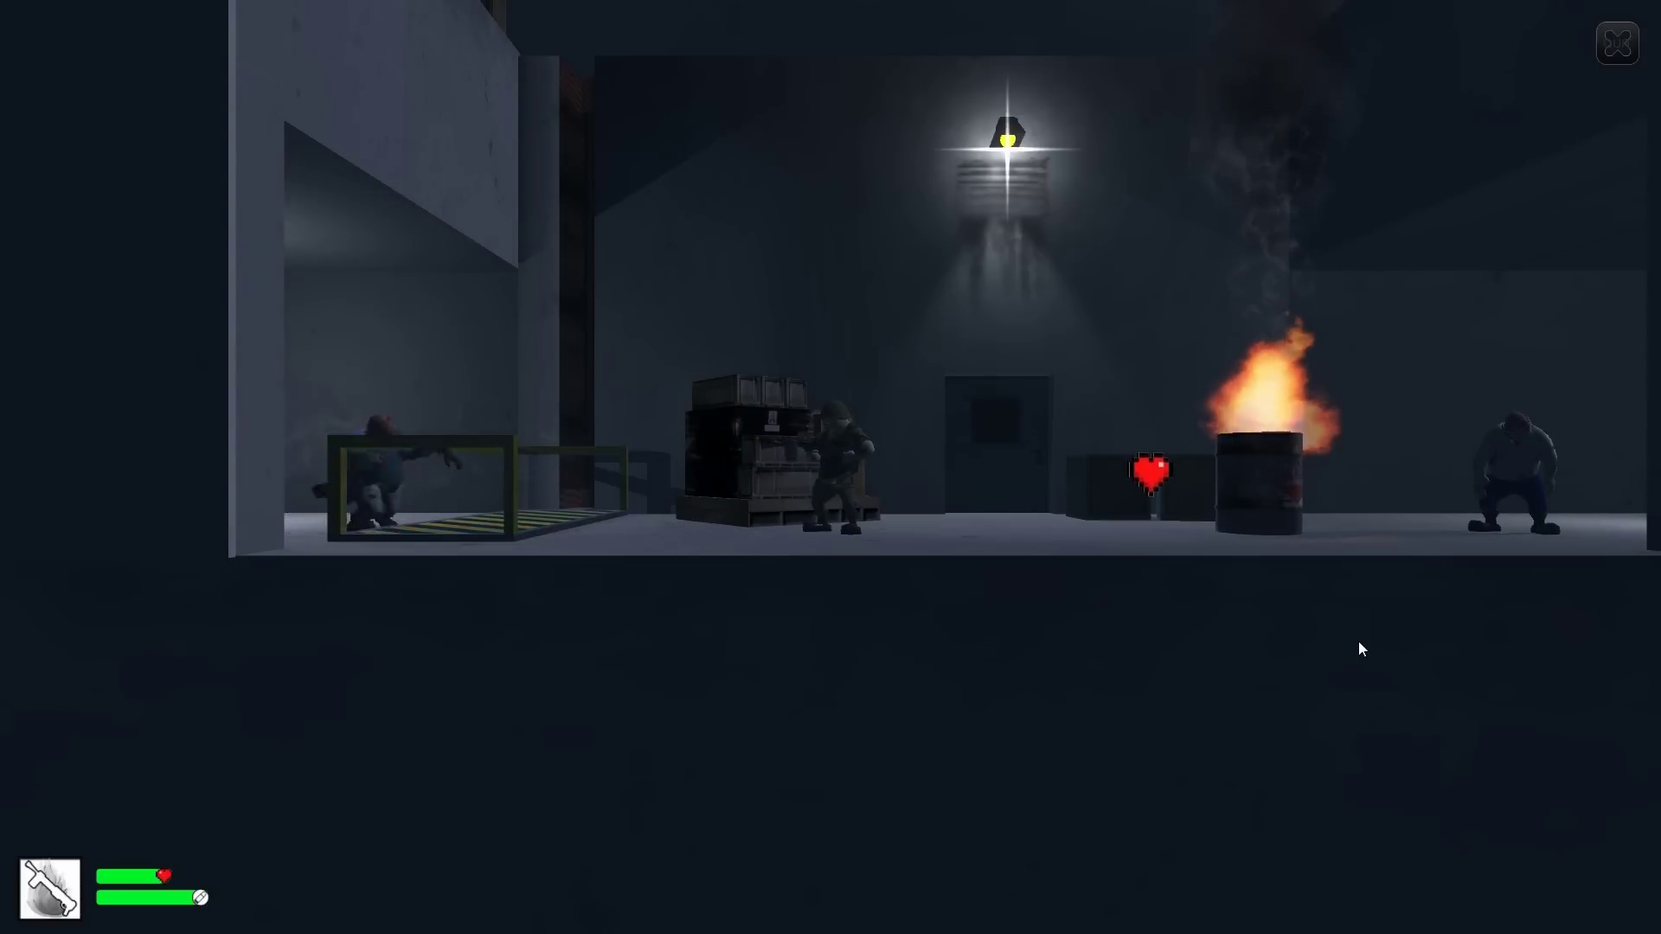
{"action": "left_click", "coordinate": [1358, 649]}
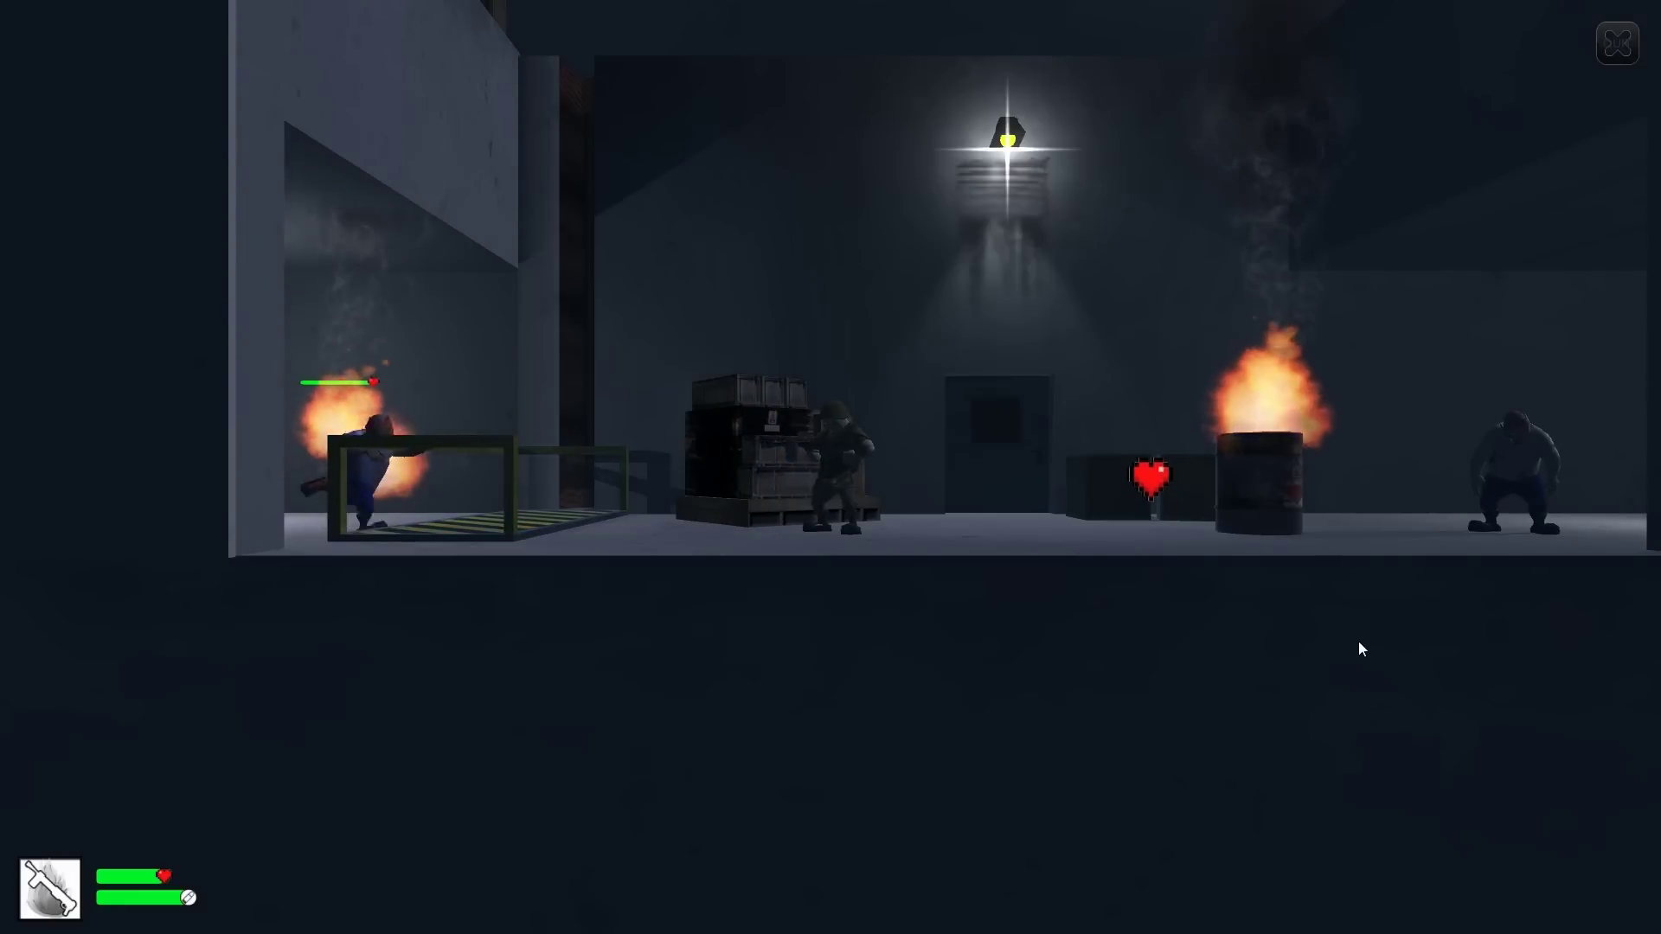
{"action": "left_click", "coordinate": [1362, 649]}
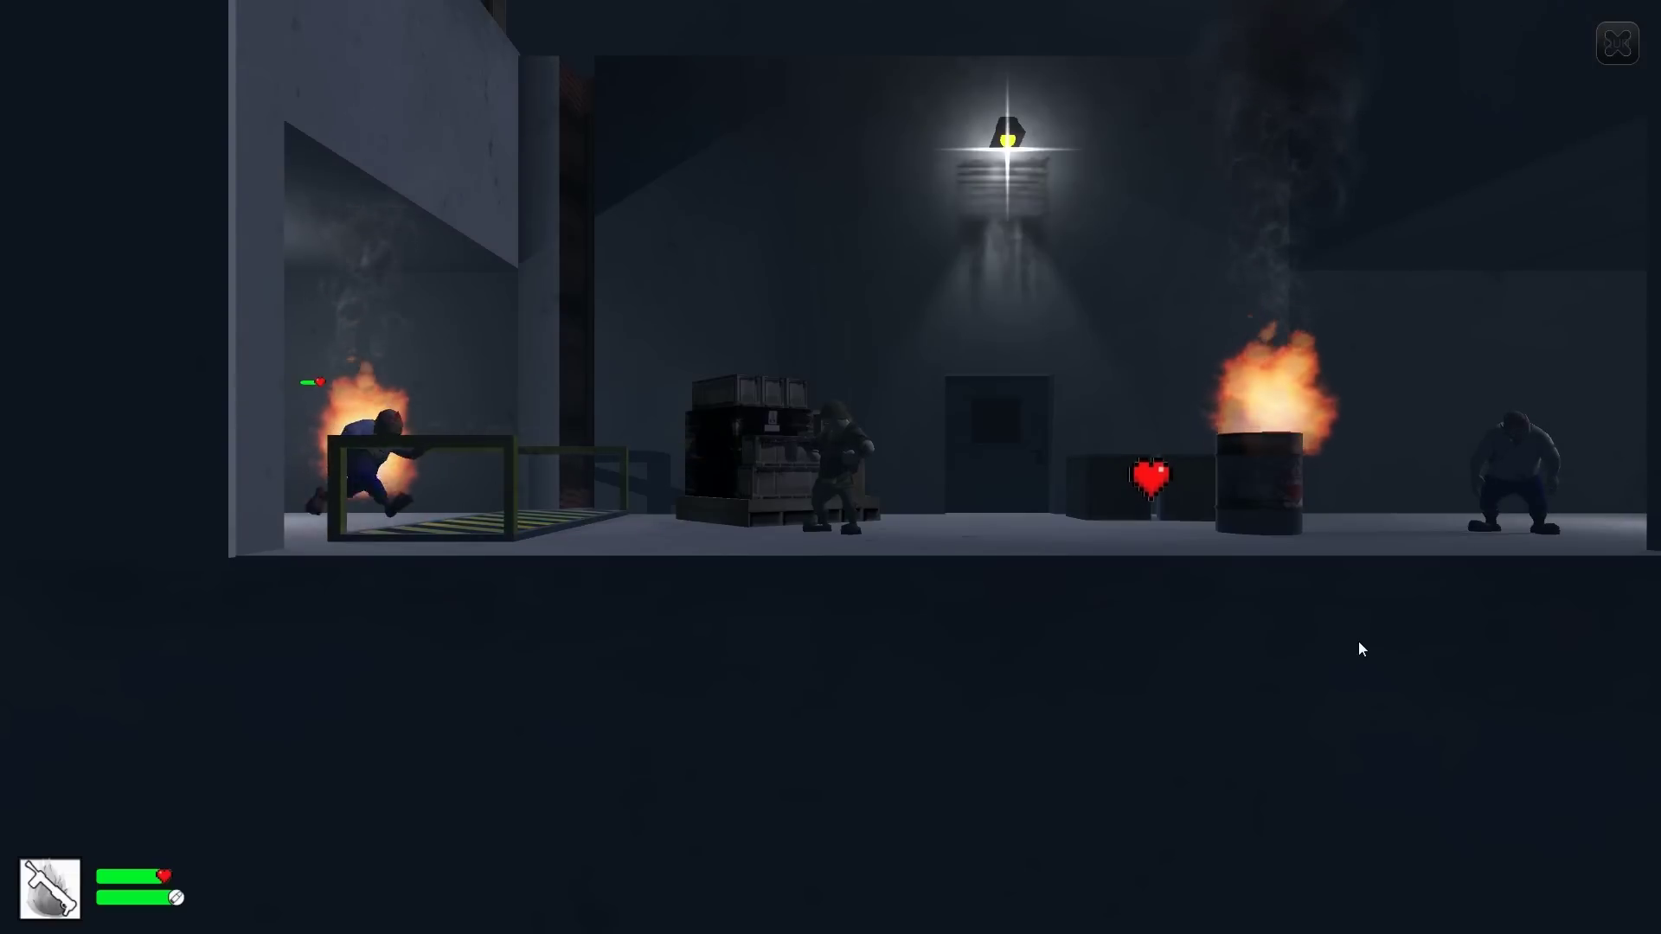
{"action": "scroll", "coordinate": [1358, 649], "scroll_direction": "down", "scroll_amount": 1}
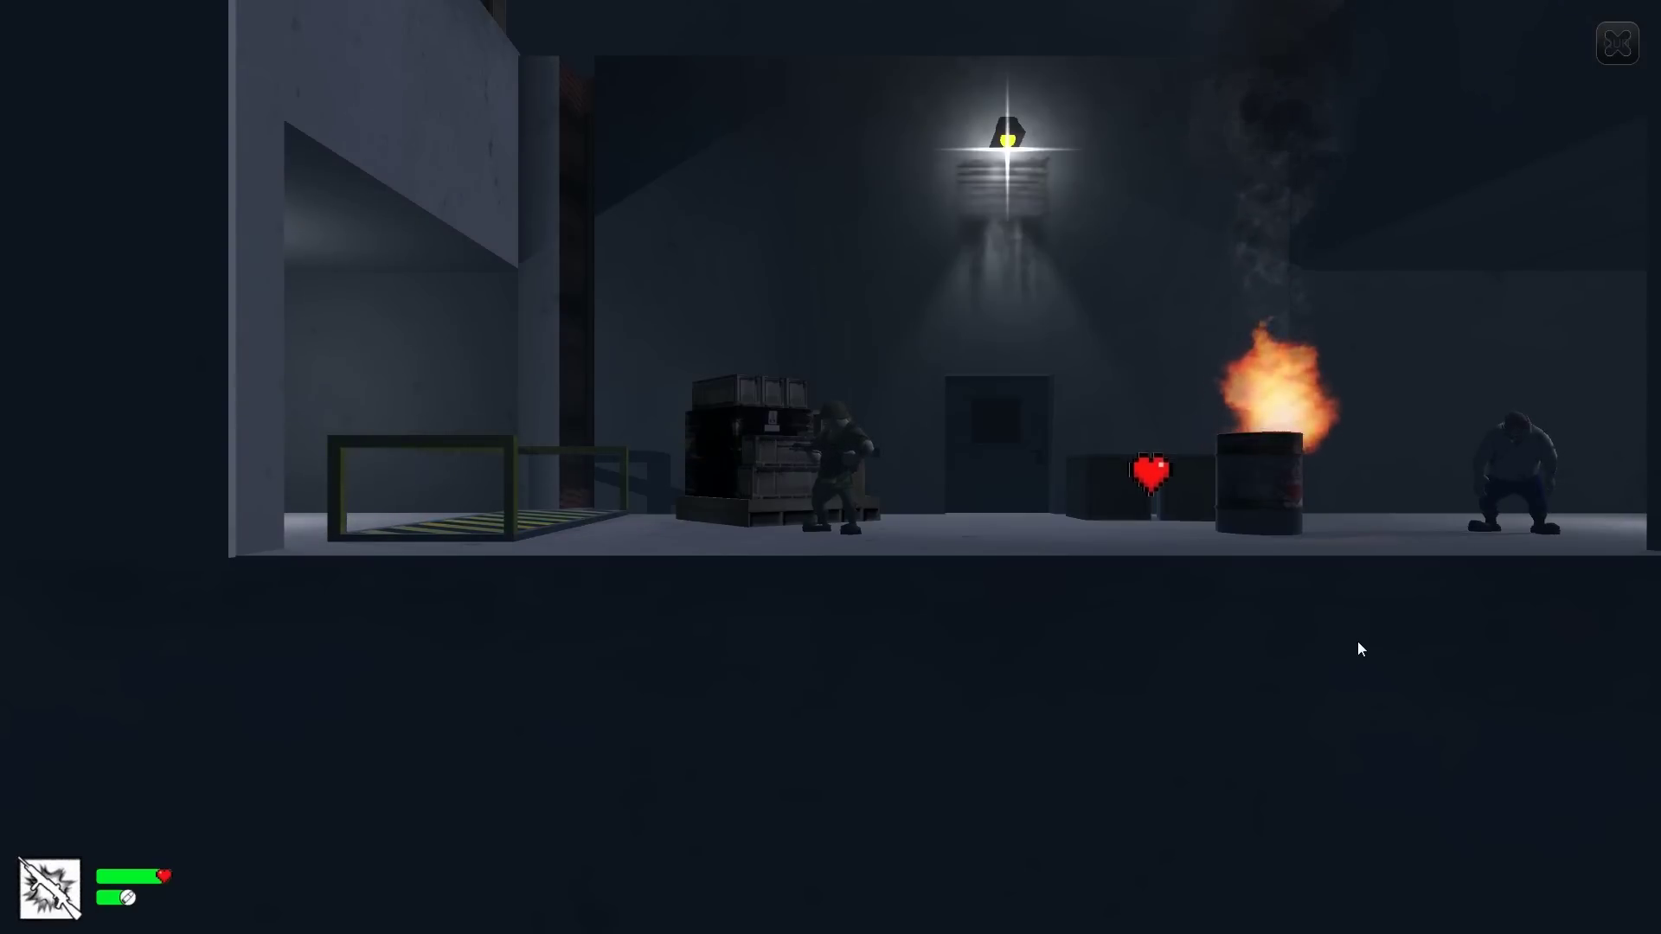
Run left into the dark area, return to the lit room and take cover behind the crates
{"action": "key", "text": "space"}
{"action": "key", "text": "a"}
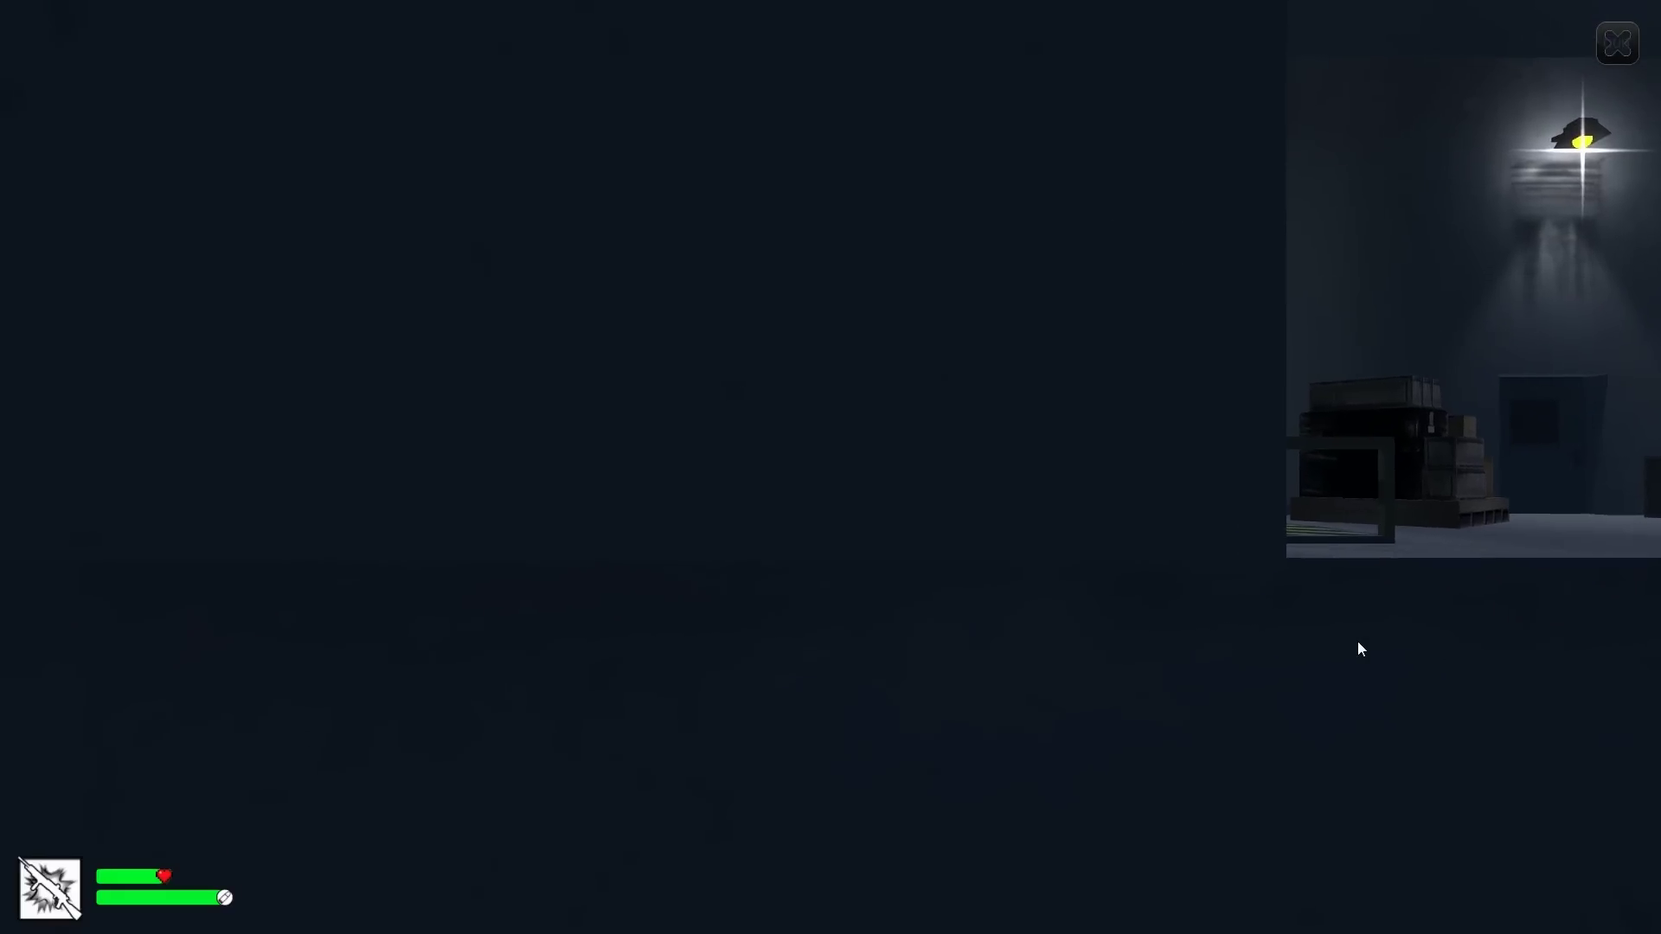
{"action": "key", "text": "d"}
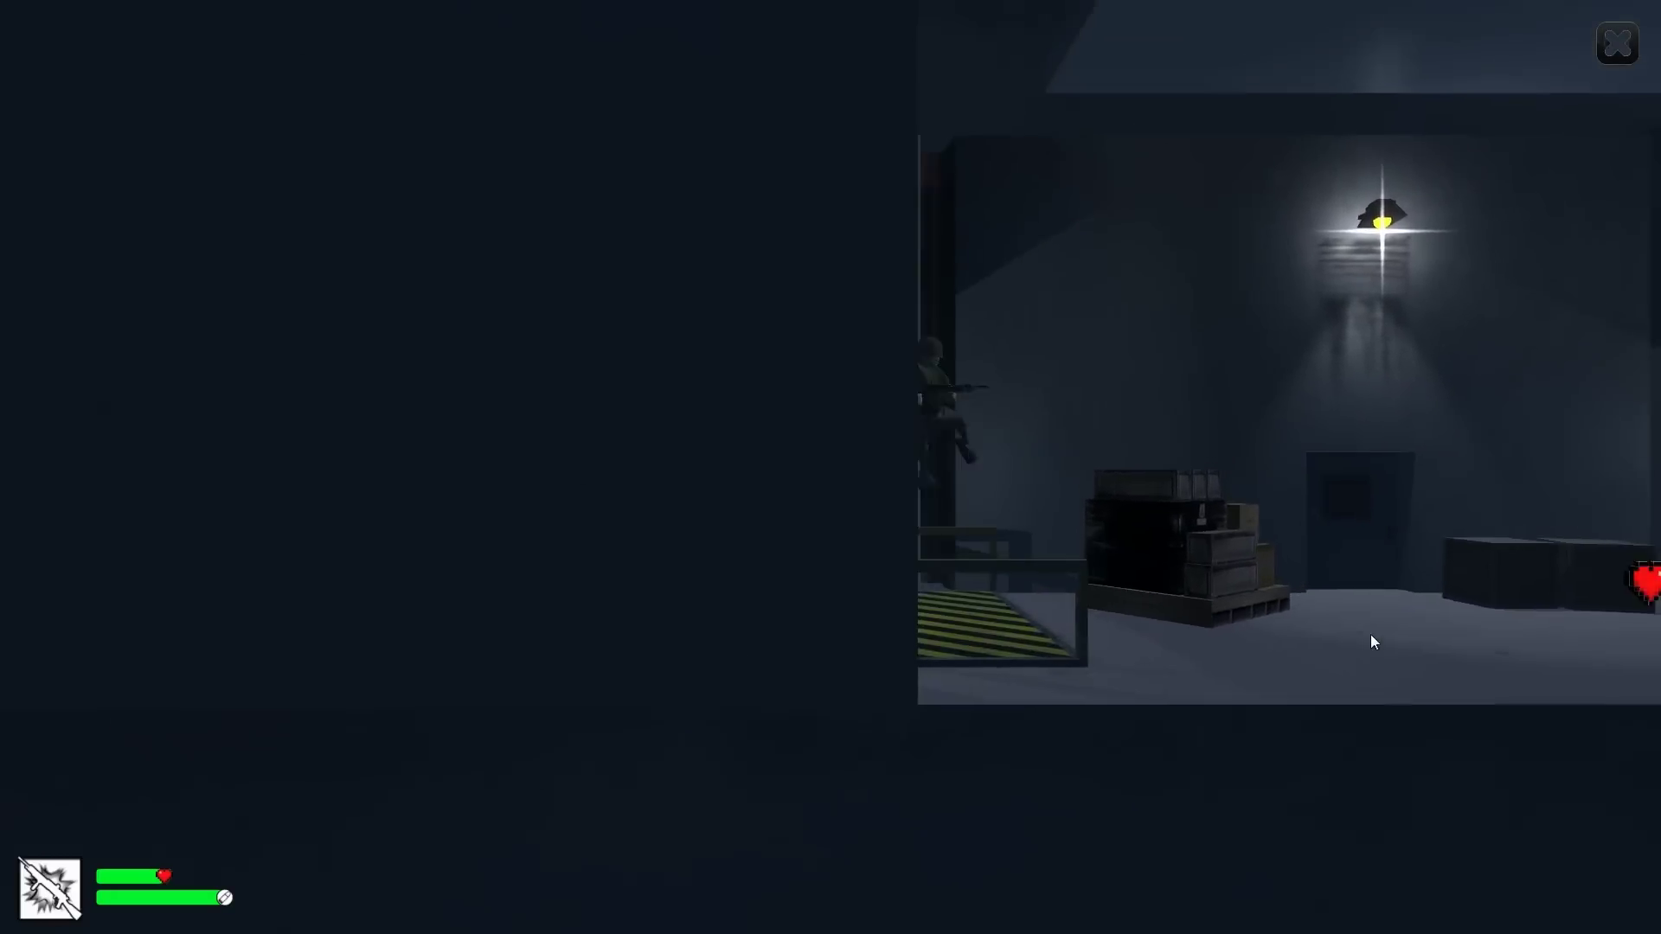
{"action": "key", "text": "d"}
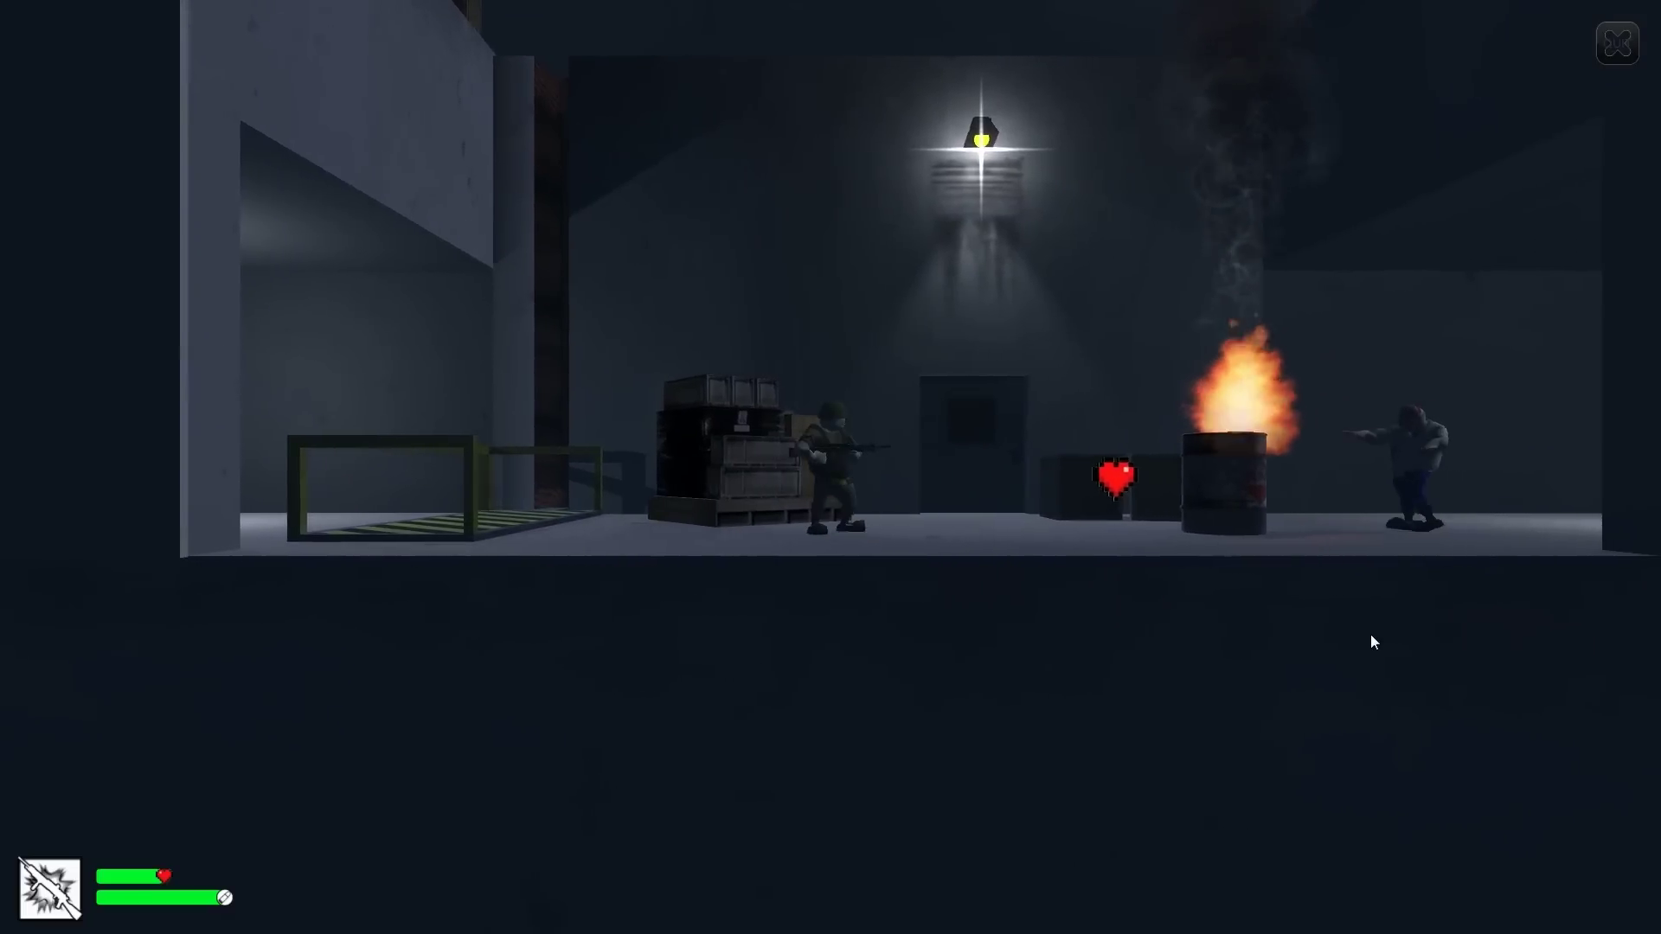
{"action": "key", "text": "a"}
Blow up the fire barrel to kill the enemy and collect the heart pickup
{"action": "left_click", "coordinate": [1370, 635]}
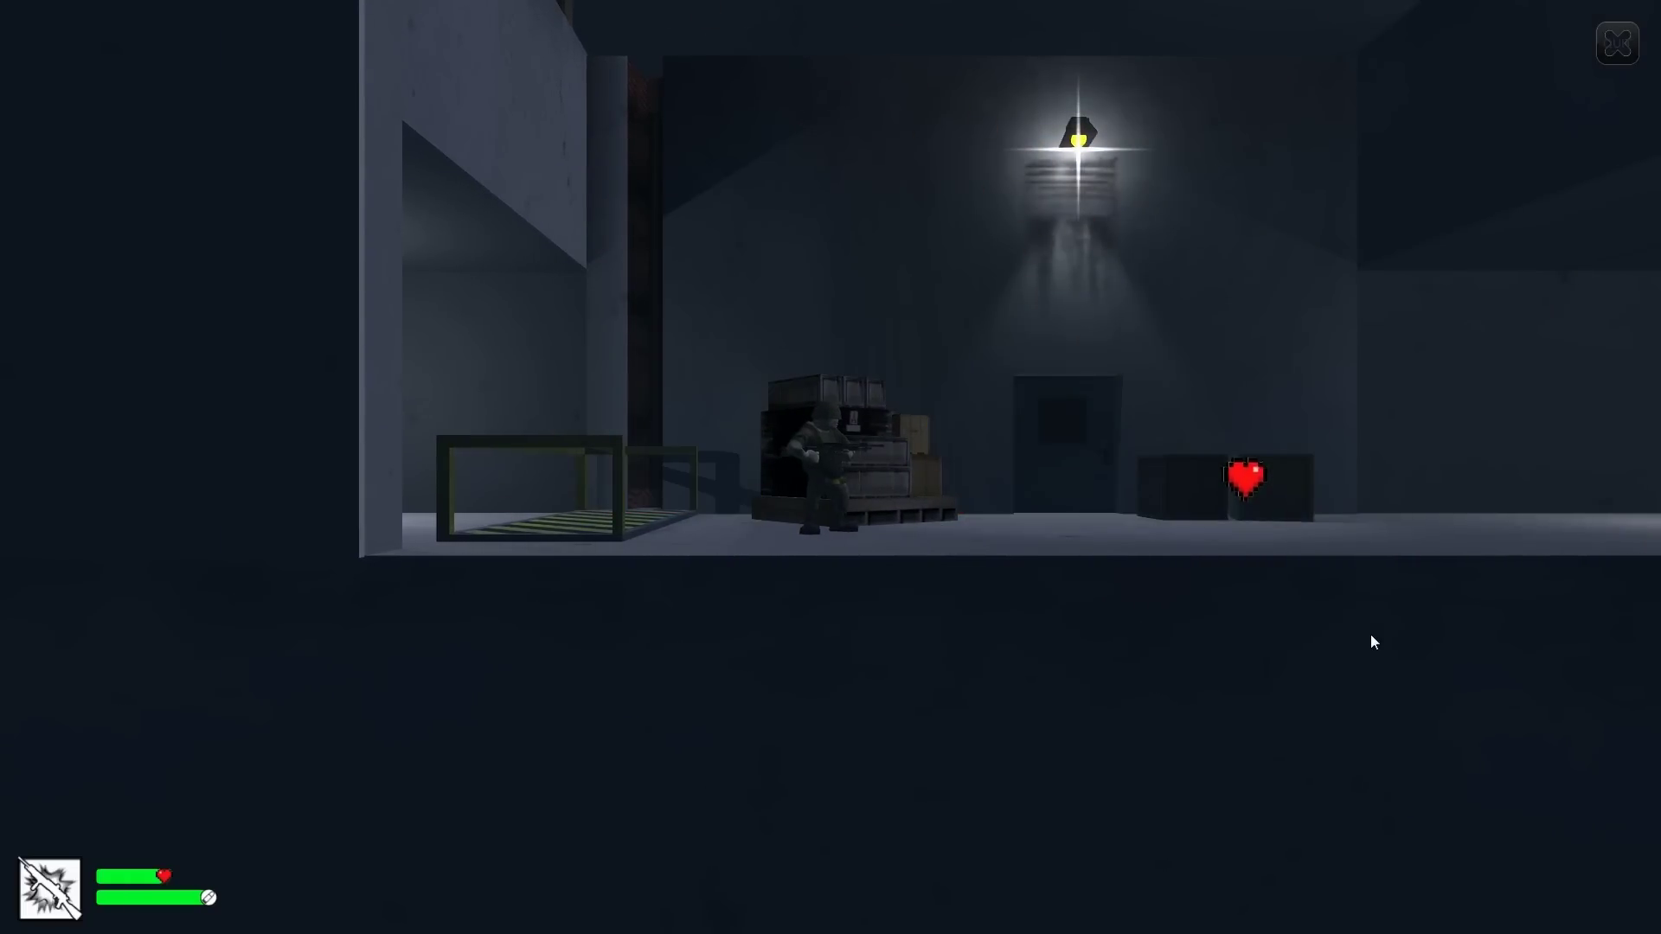
{"action": "key", "text": "d"}
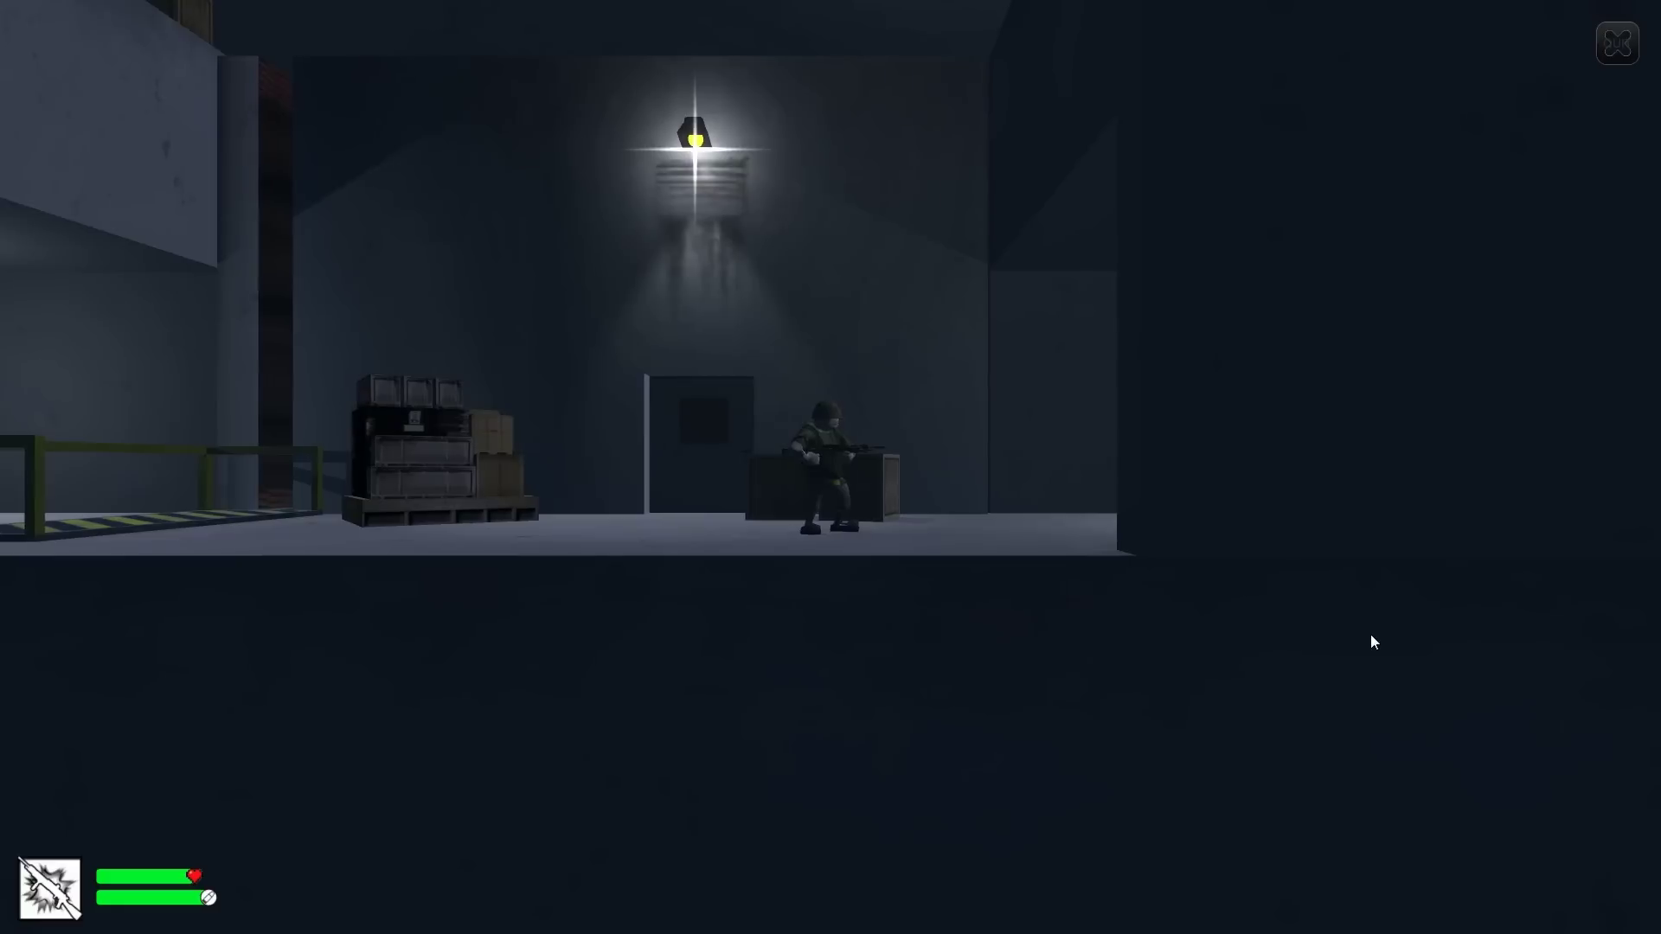
{"action": "key", "text": "d"}
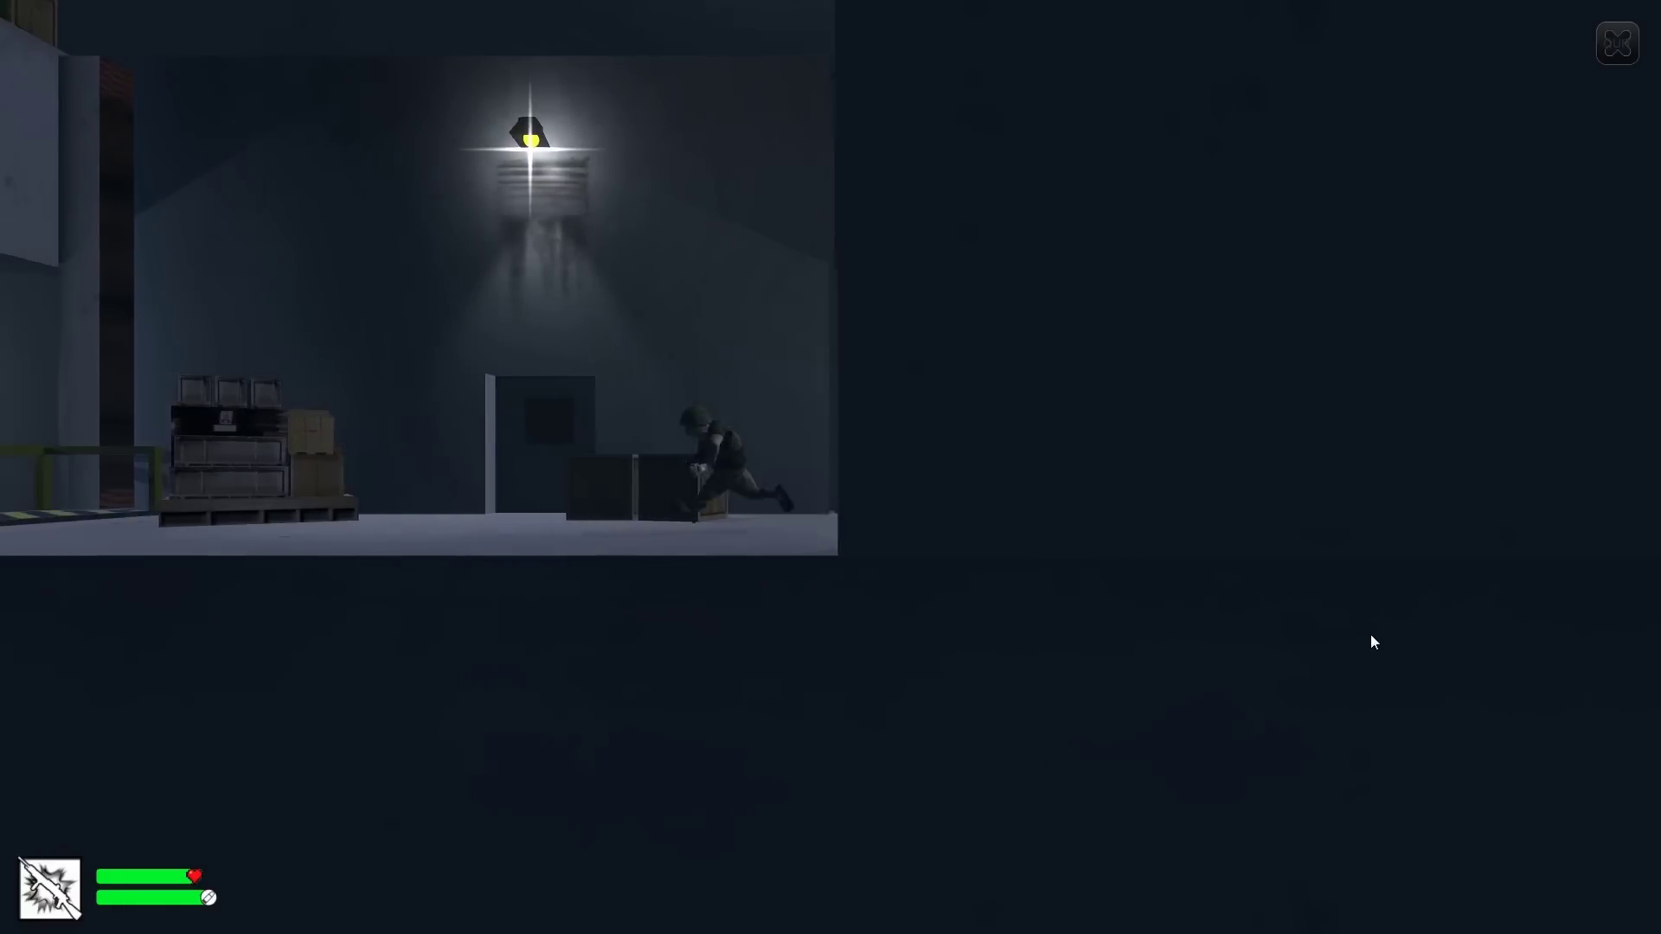
{"action": "key", "text": "a"}
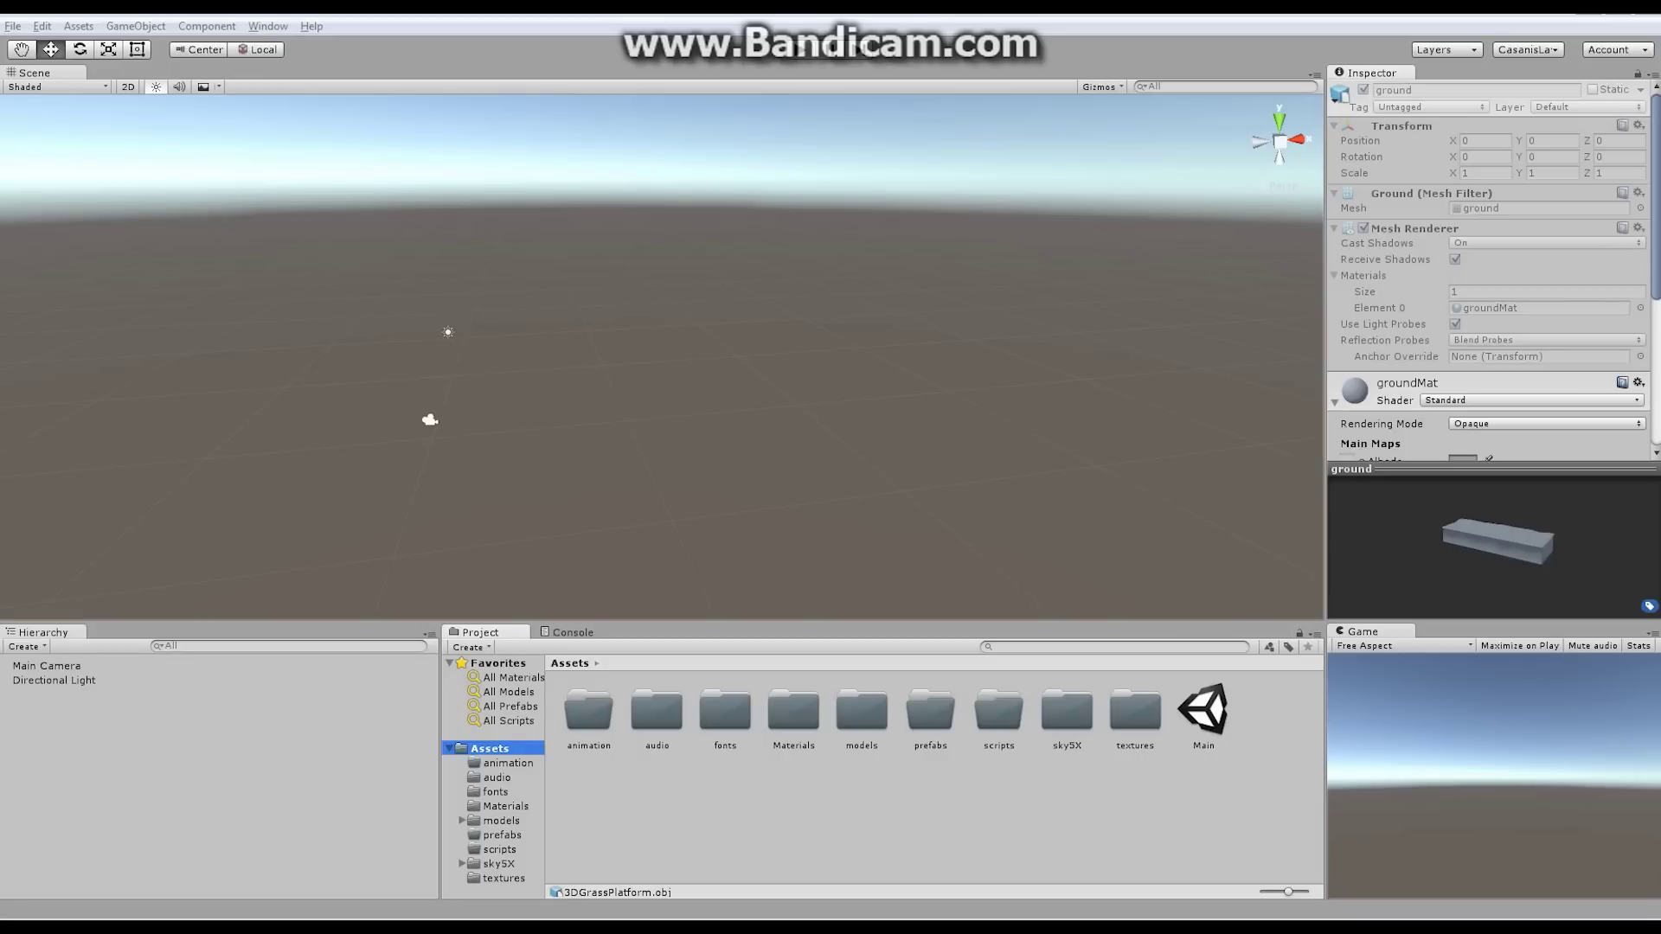
Drag the 3DGrassPlatform model from Assets > models > environment into the Scene view
{"action": "double_click", "coordinate": [866, 715]}
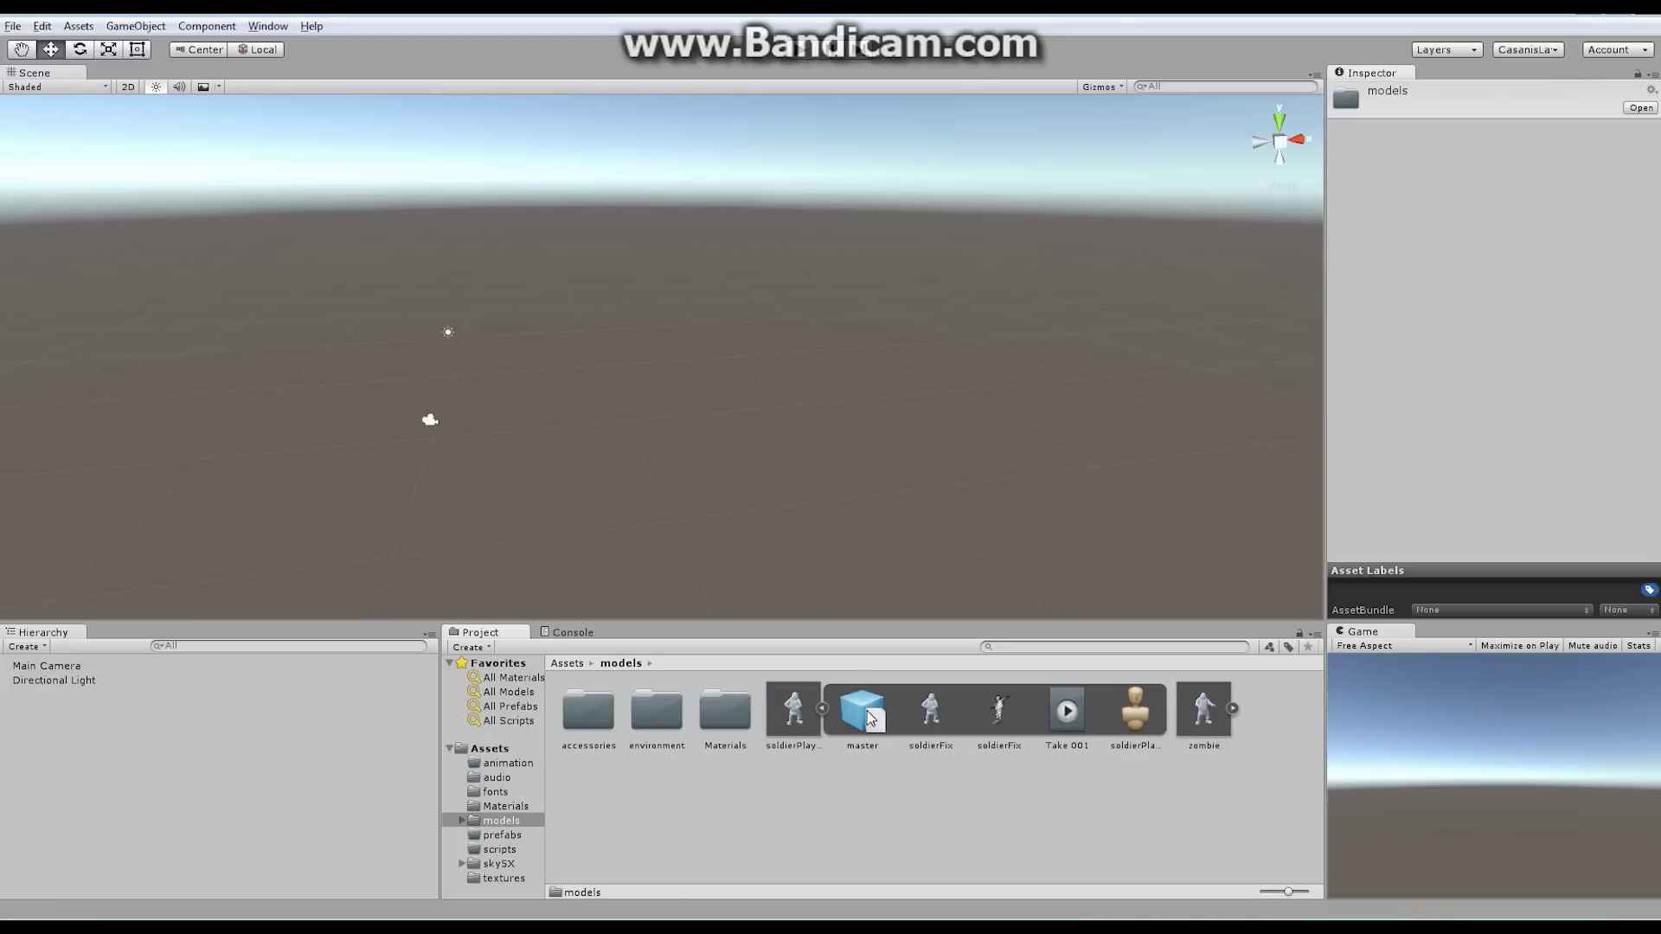
{"action": "double_click", "coordinate": [658, 711]}
{"action": "left_click", "coordinate": [797, 707]}
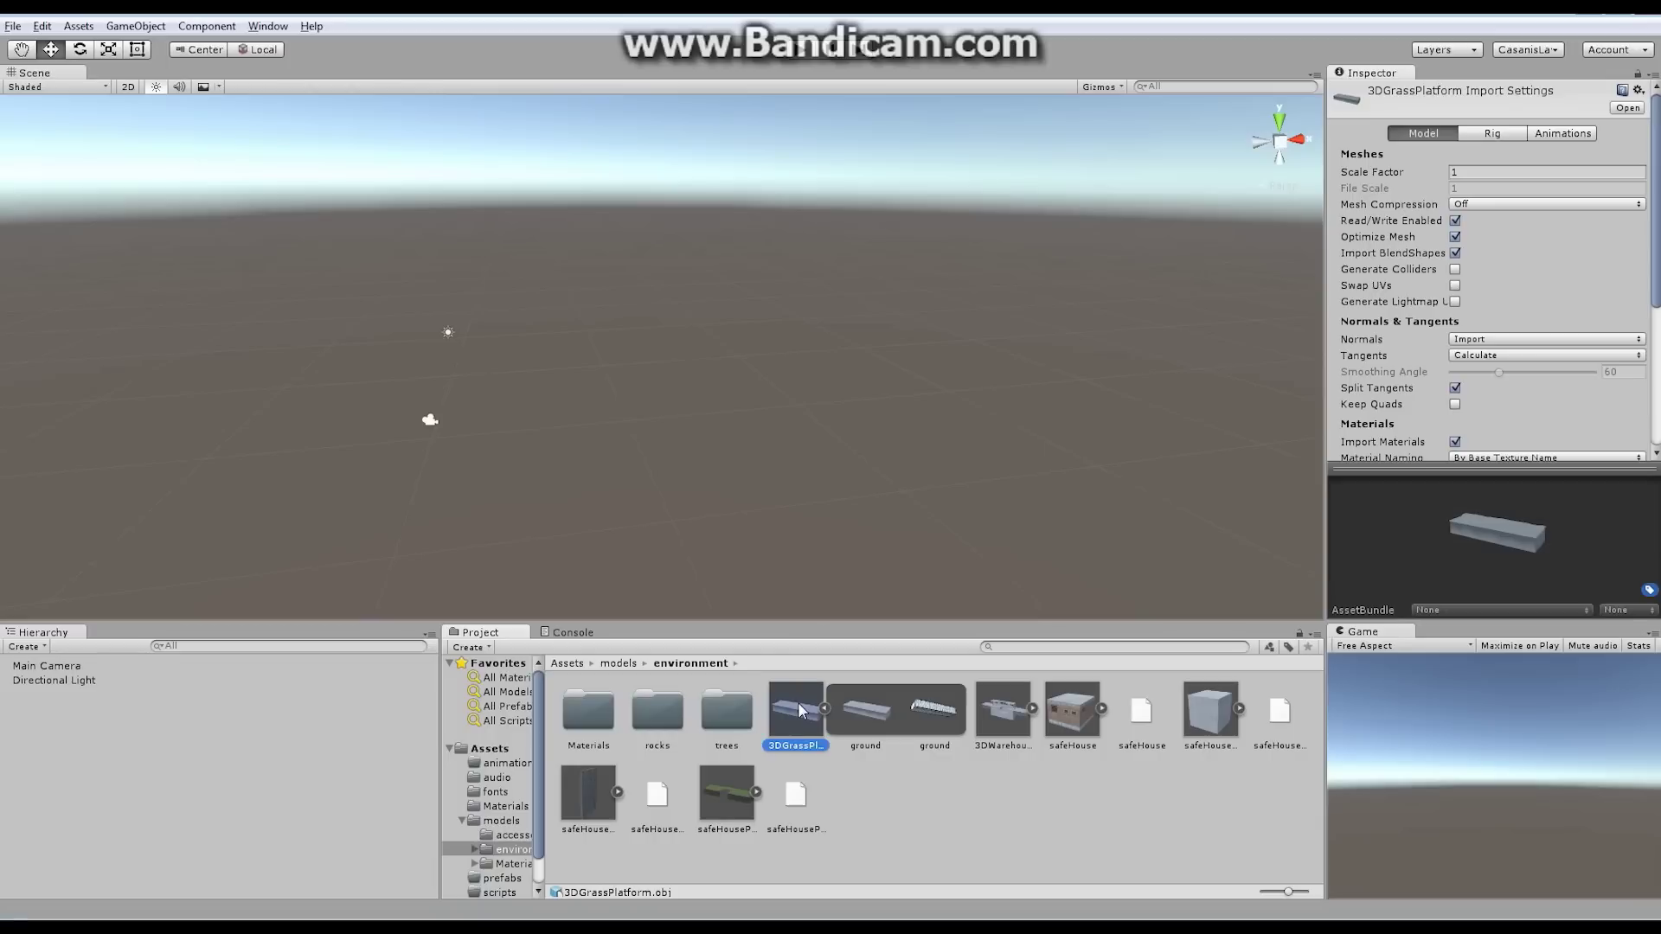
{"action": "left_click_drag", "start_coordinate": [798, 706], "coordinate": [195, 797]}
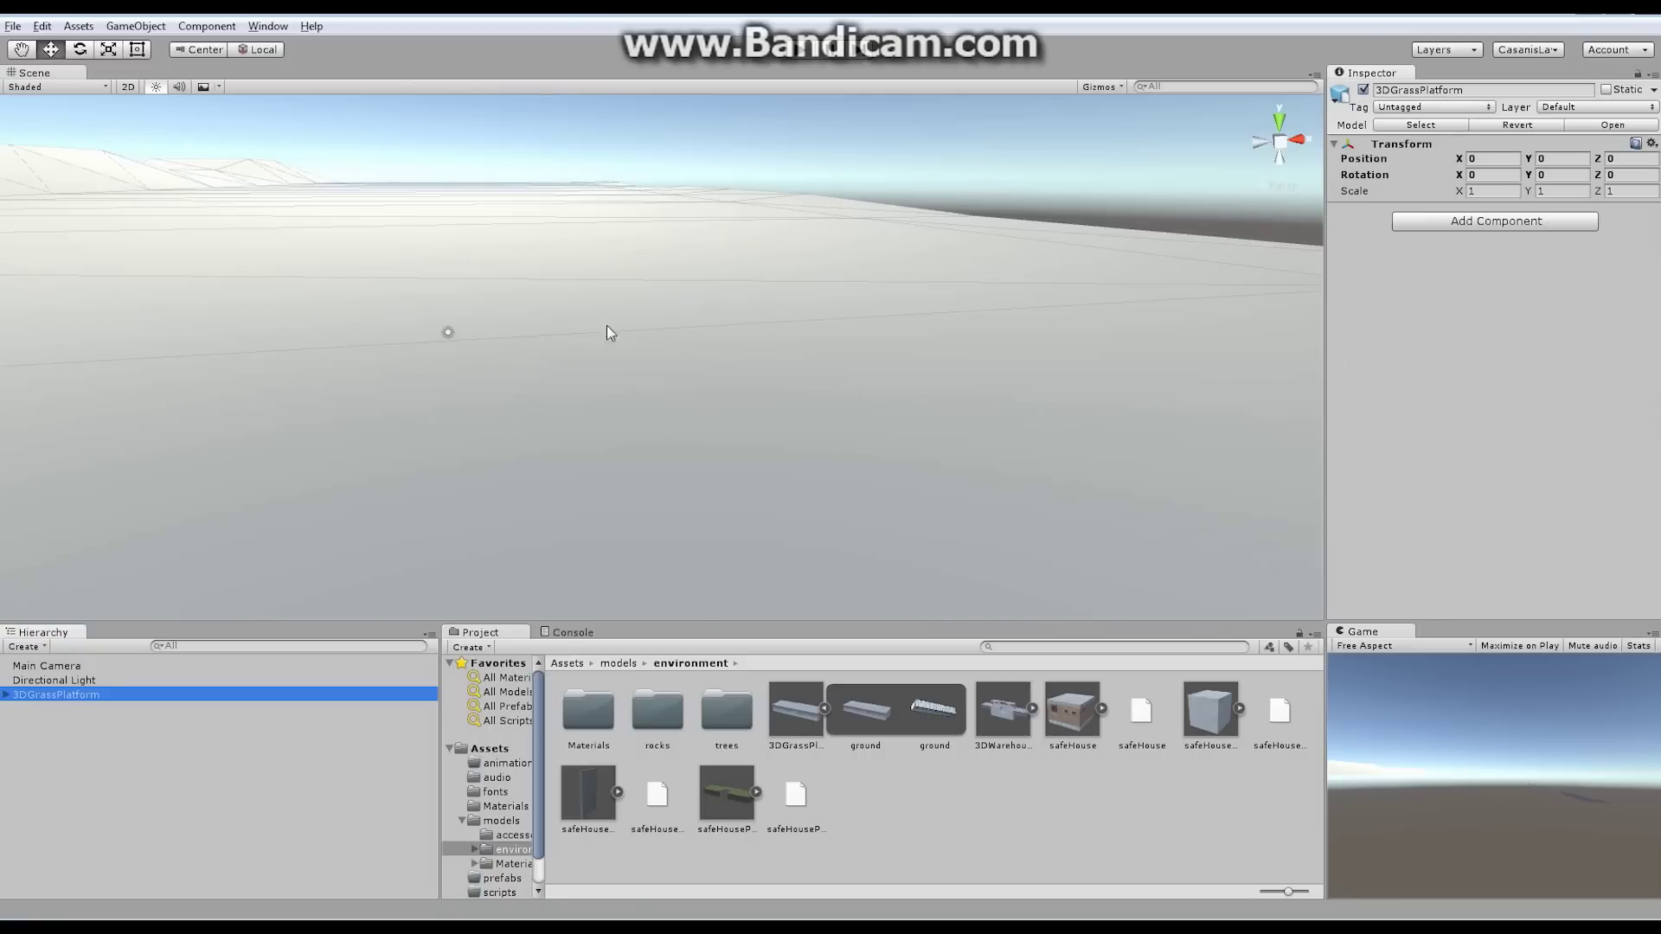
Reset the 3DGrassPlatform Transform to position 0,0,0, zero rotation and scale 1
{"action": "left_click_drag", "start_coordinate": [871, 320], "coordinate": [638, 318], "text": "alt"}
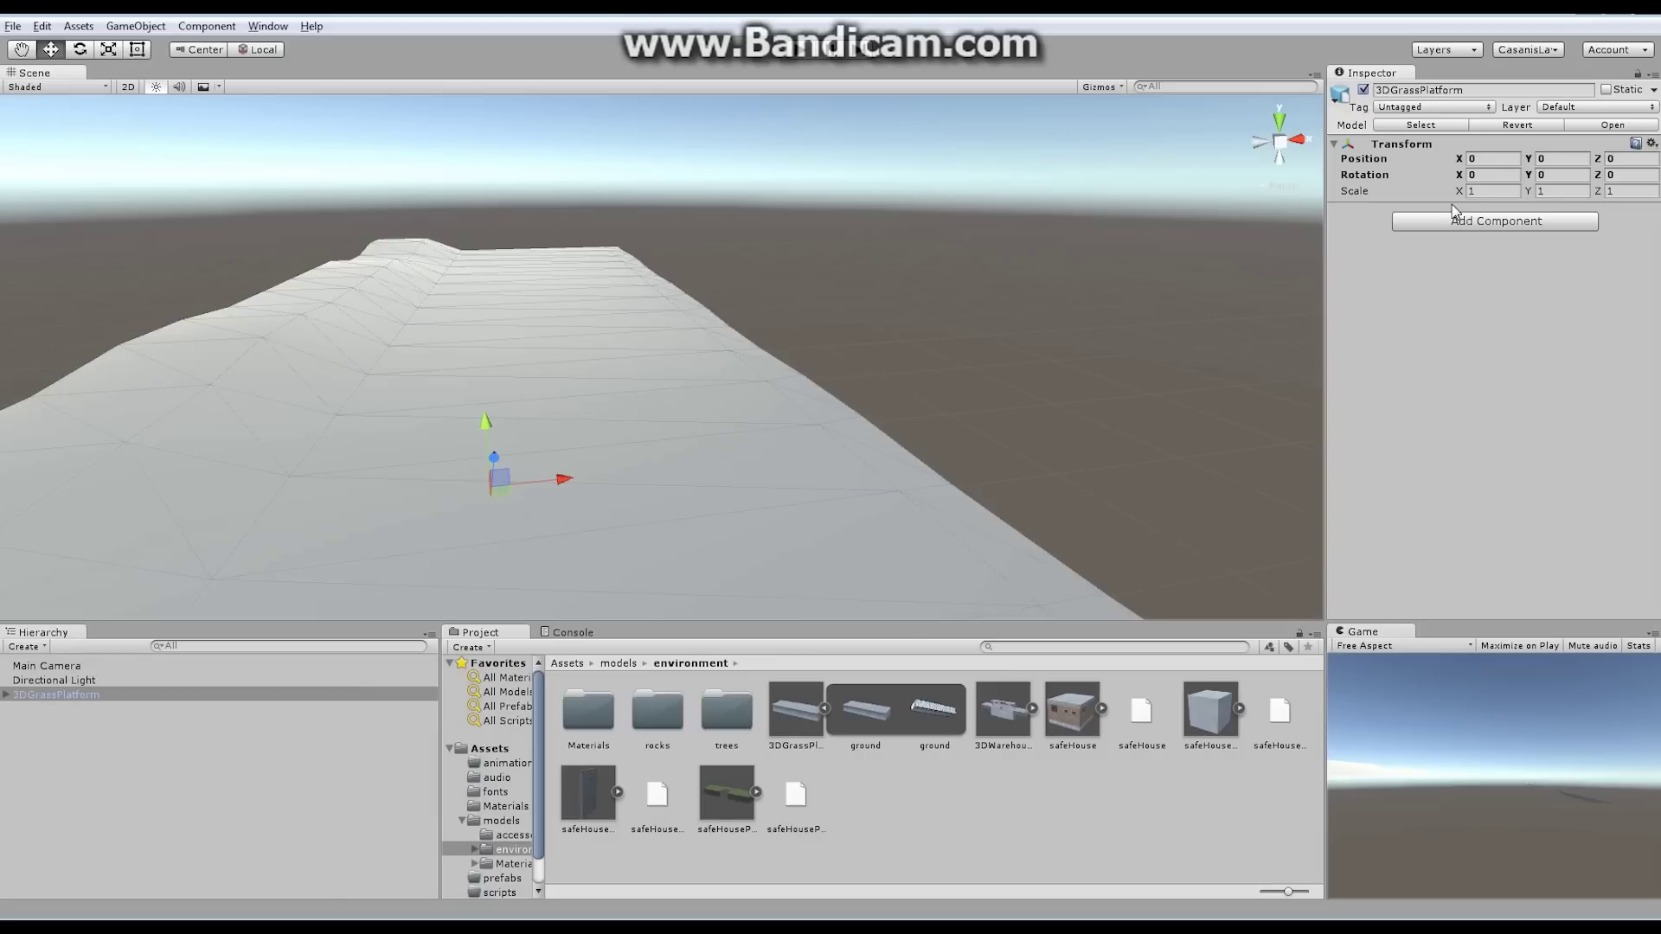
{"action": "left_click", "coordinate": [1652, 143]}
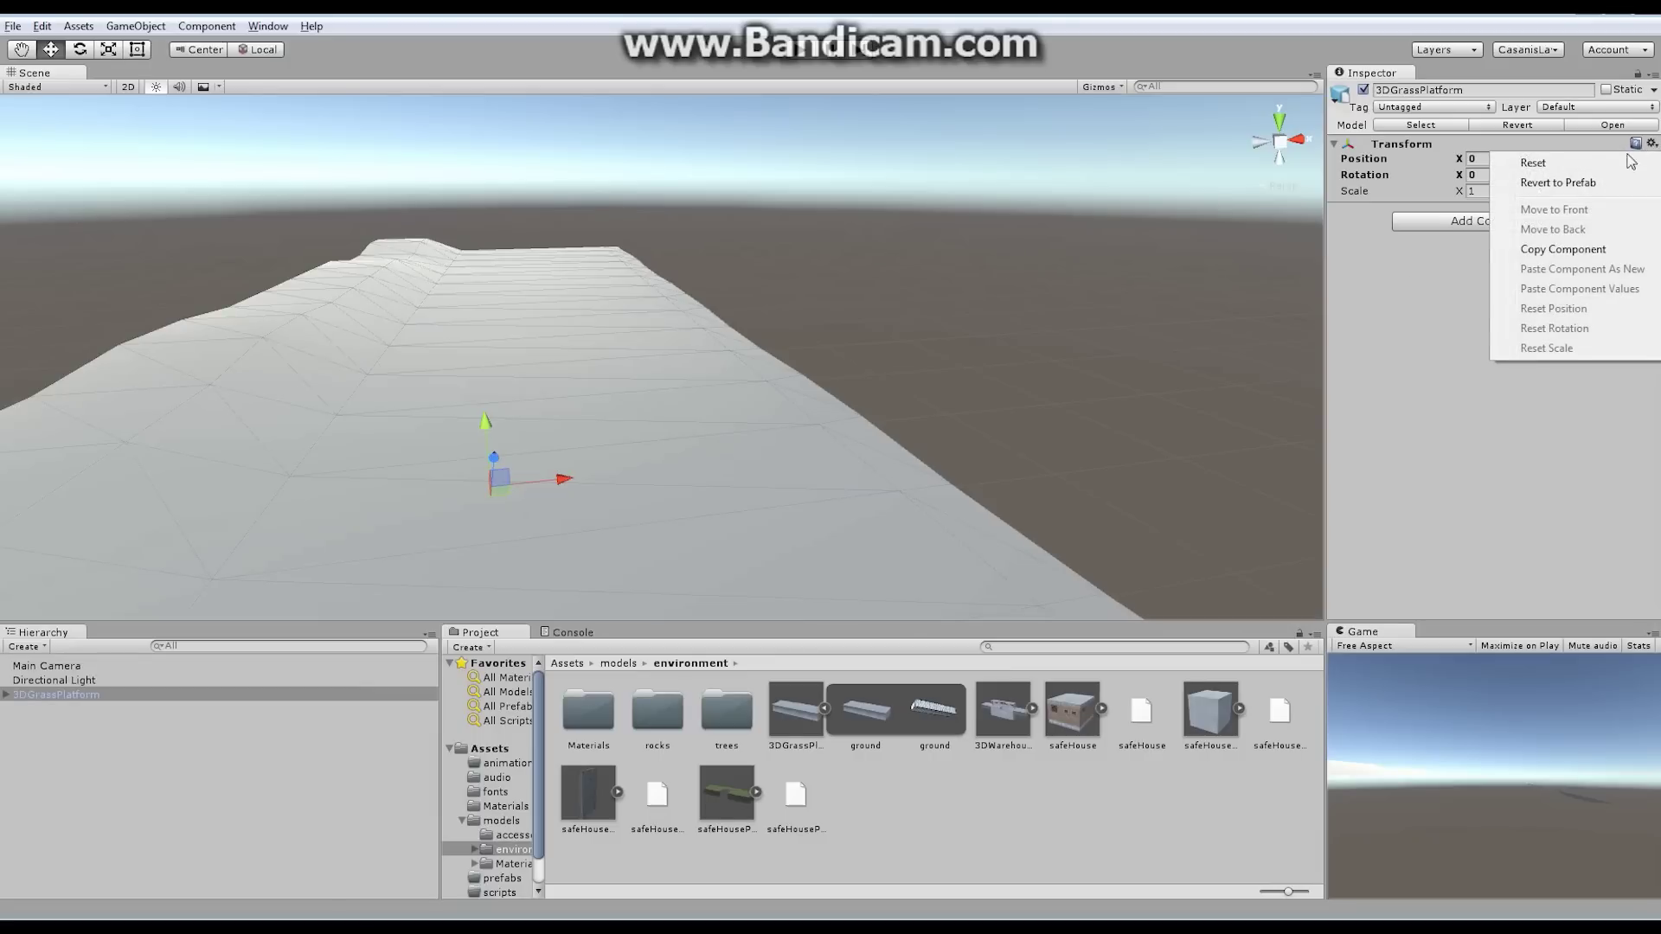
{"action": "left_click", "coordinate": [1550, 165]}
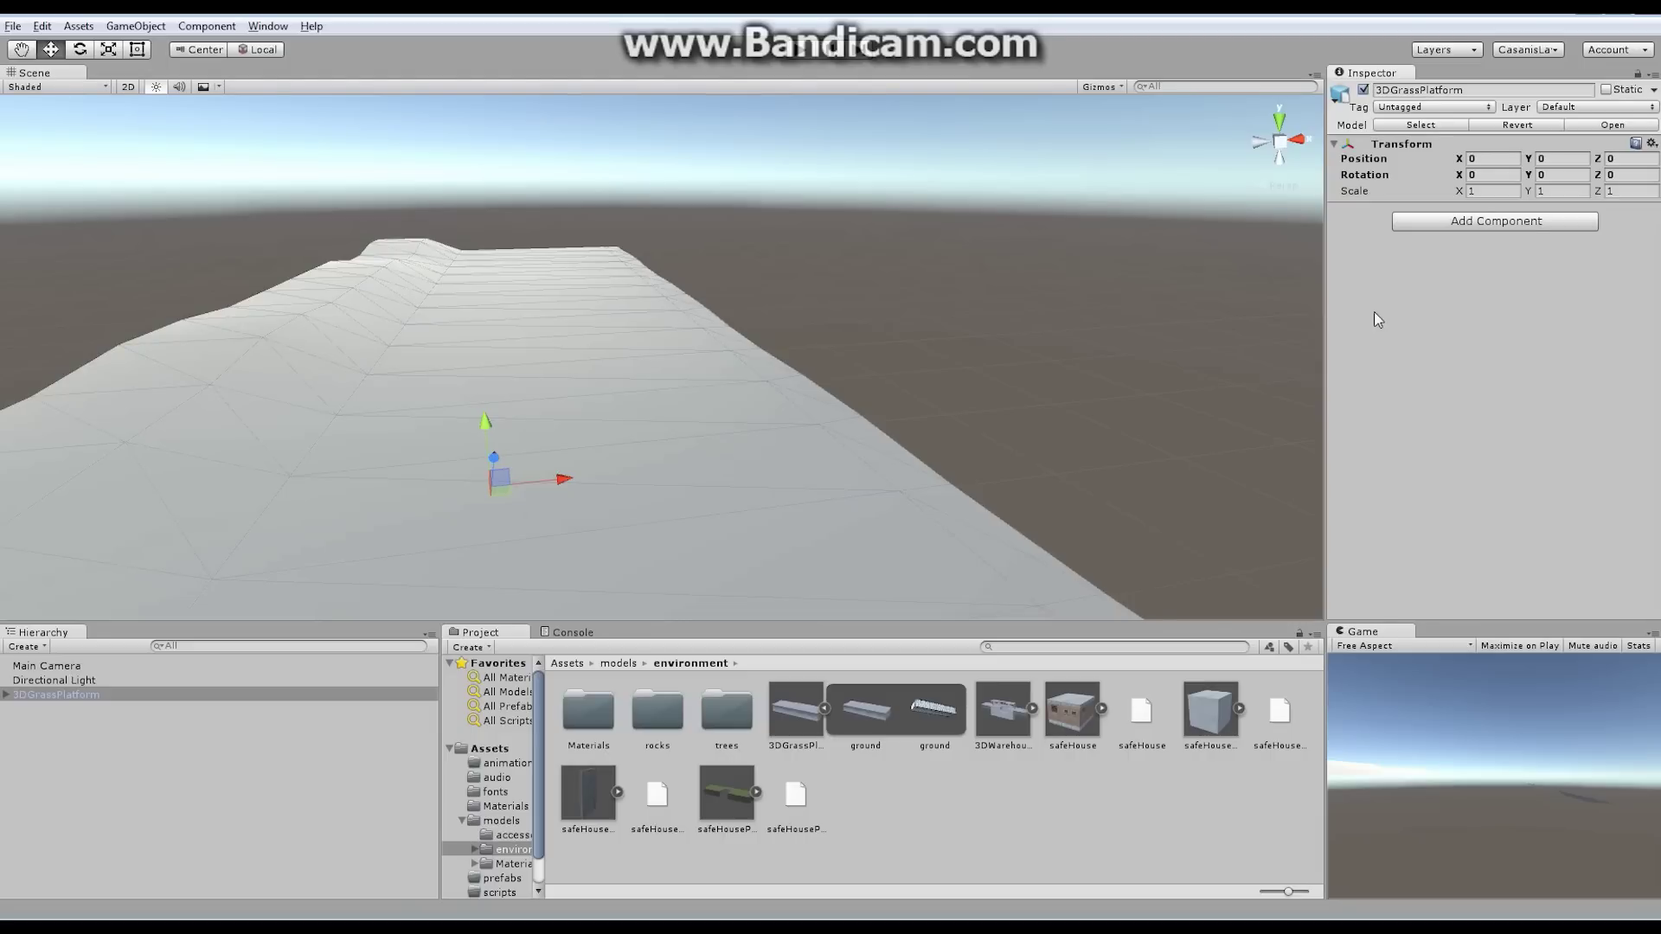
{"action": "left_click_drag", "start_coordinate": [874, 333], "coordinate": [743, 428], "text": "alt"}
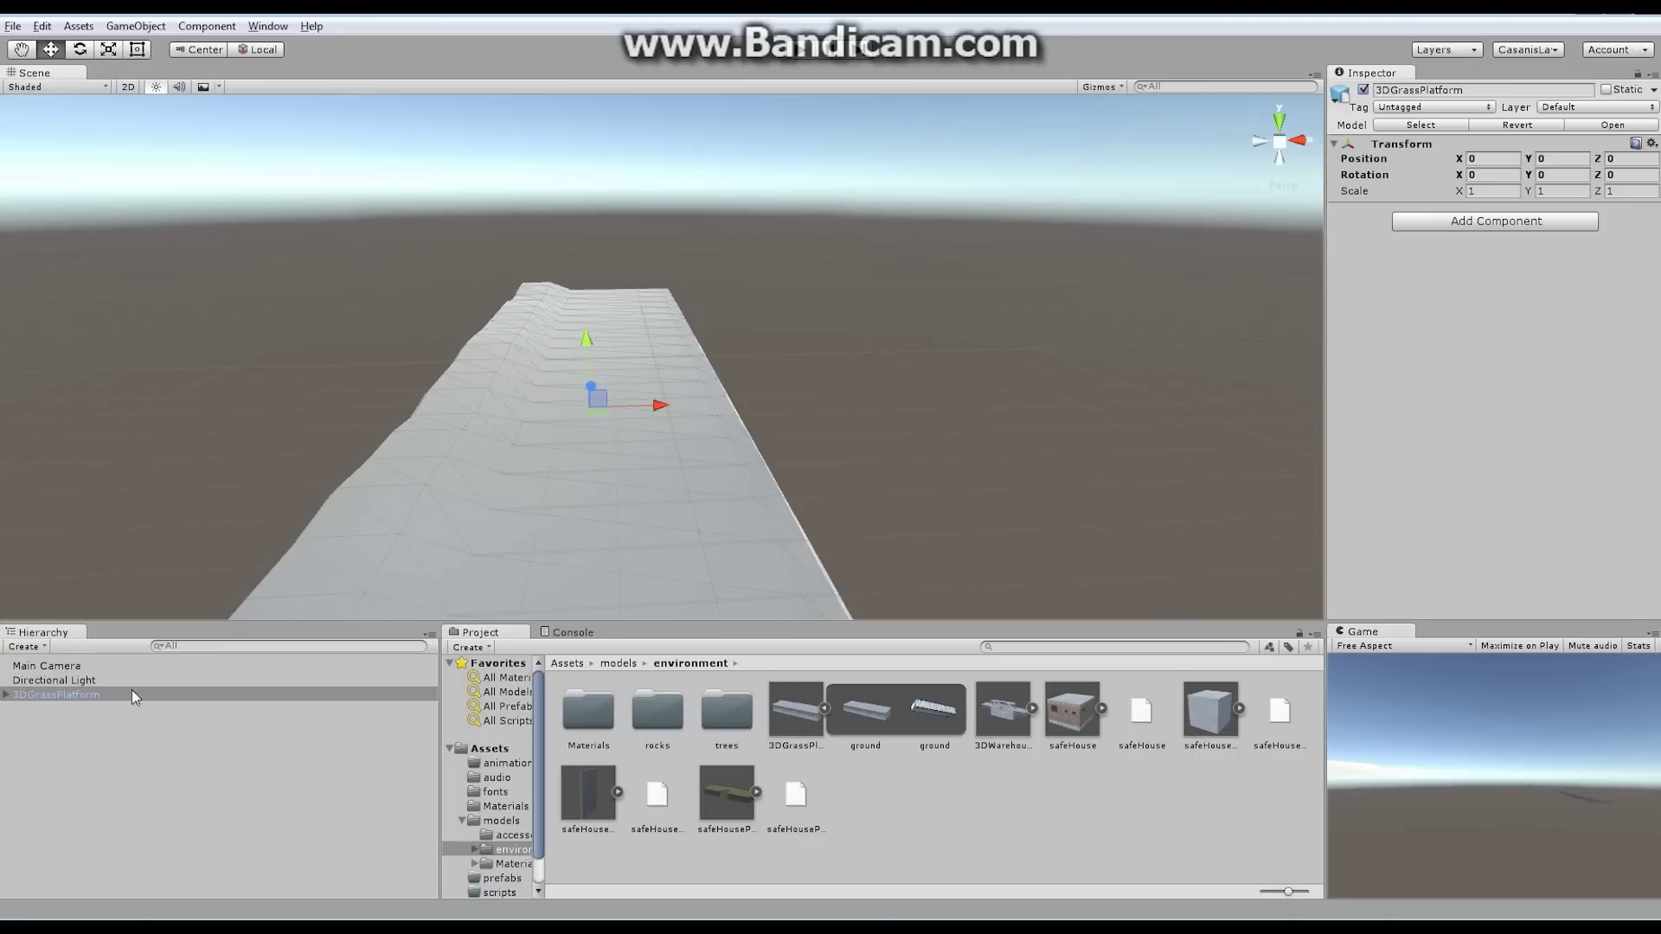
Expand 3DGrassPlatform in the Hierarchy to show its ground child, then select the platform
{"action": "left_click", "coordinate": [79, 668]}
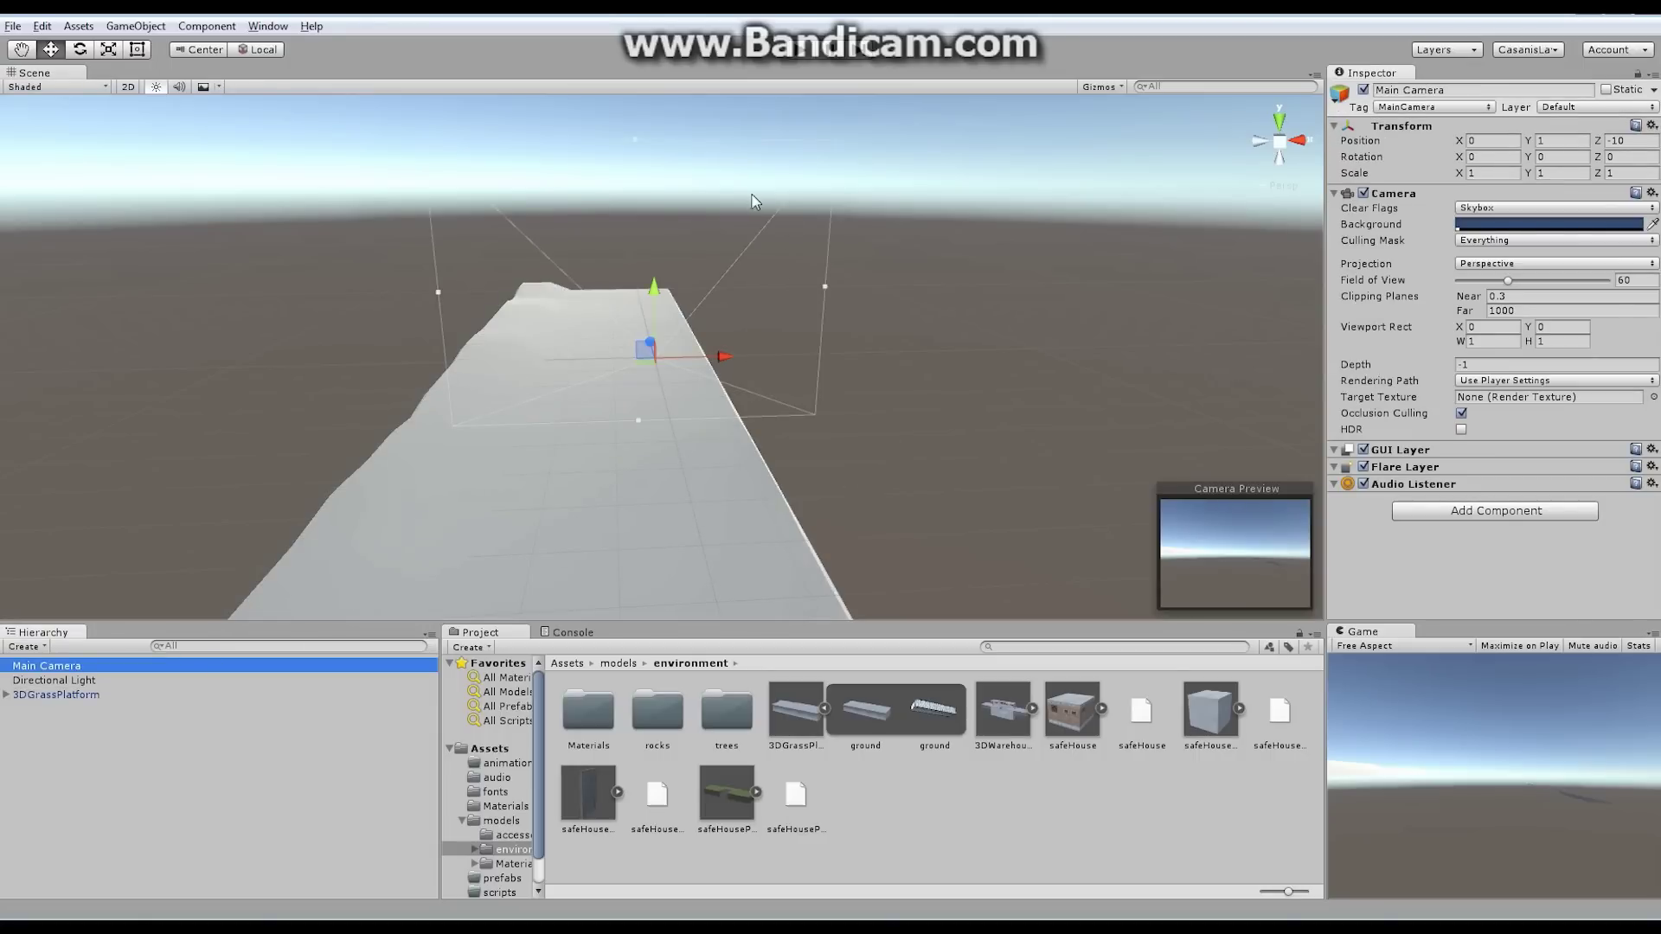
{"action": "left_click_drag", "start_coordinate": [753, 201], "coordinate": [909, 326], "text": "alt"}
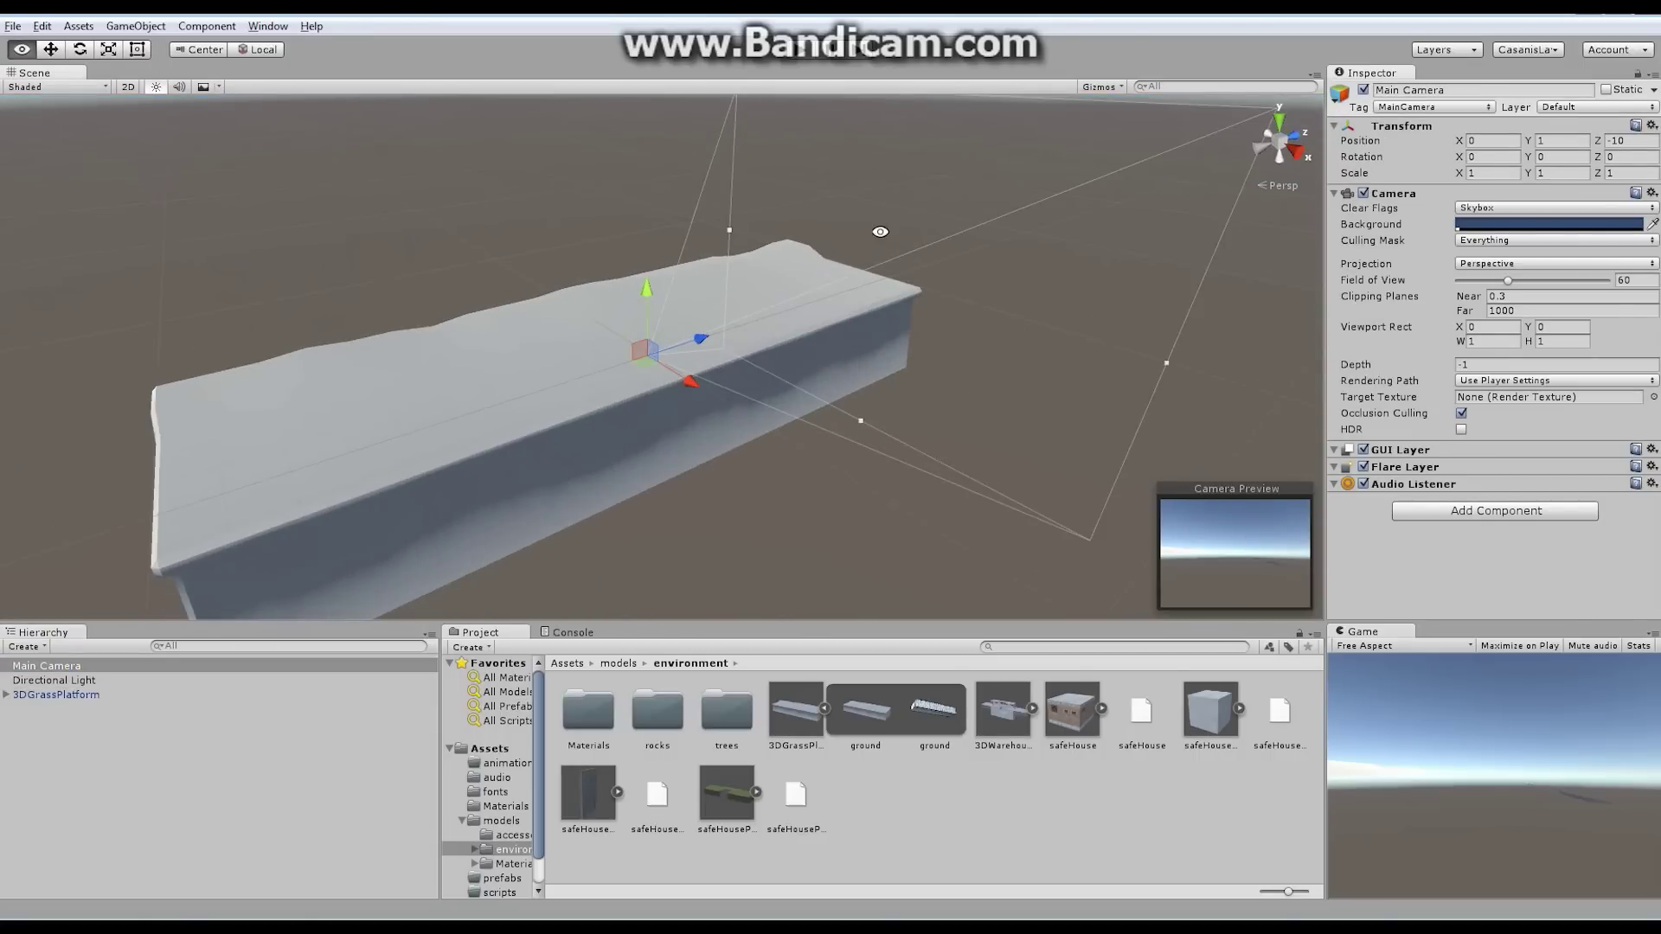
{"action": "left_click_drag", "start_coordinate": [880, 231], "coordinate": [776, 381], "text": "alt"}
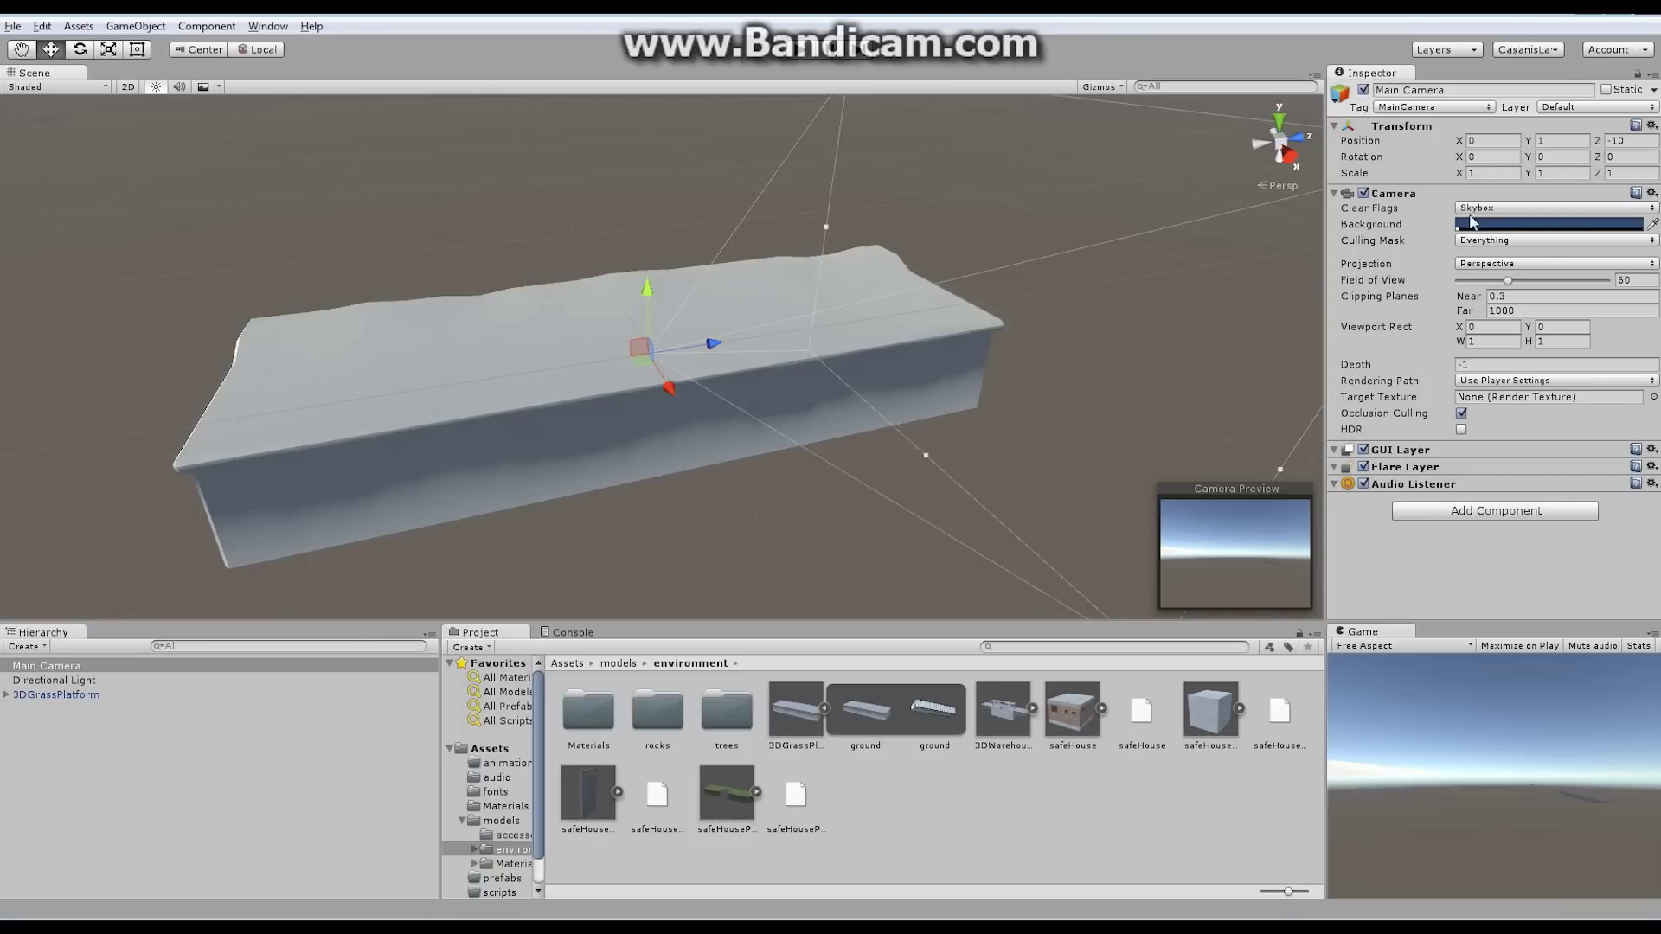
{"action": "left_click", "coordinate": [7, 695]}
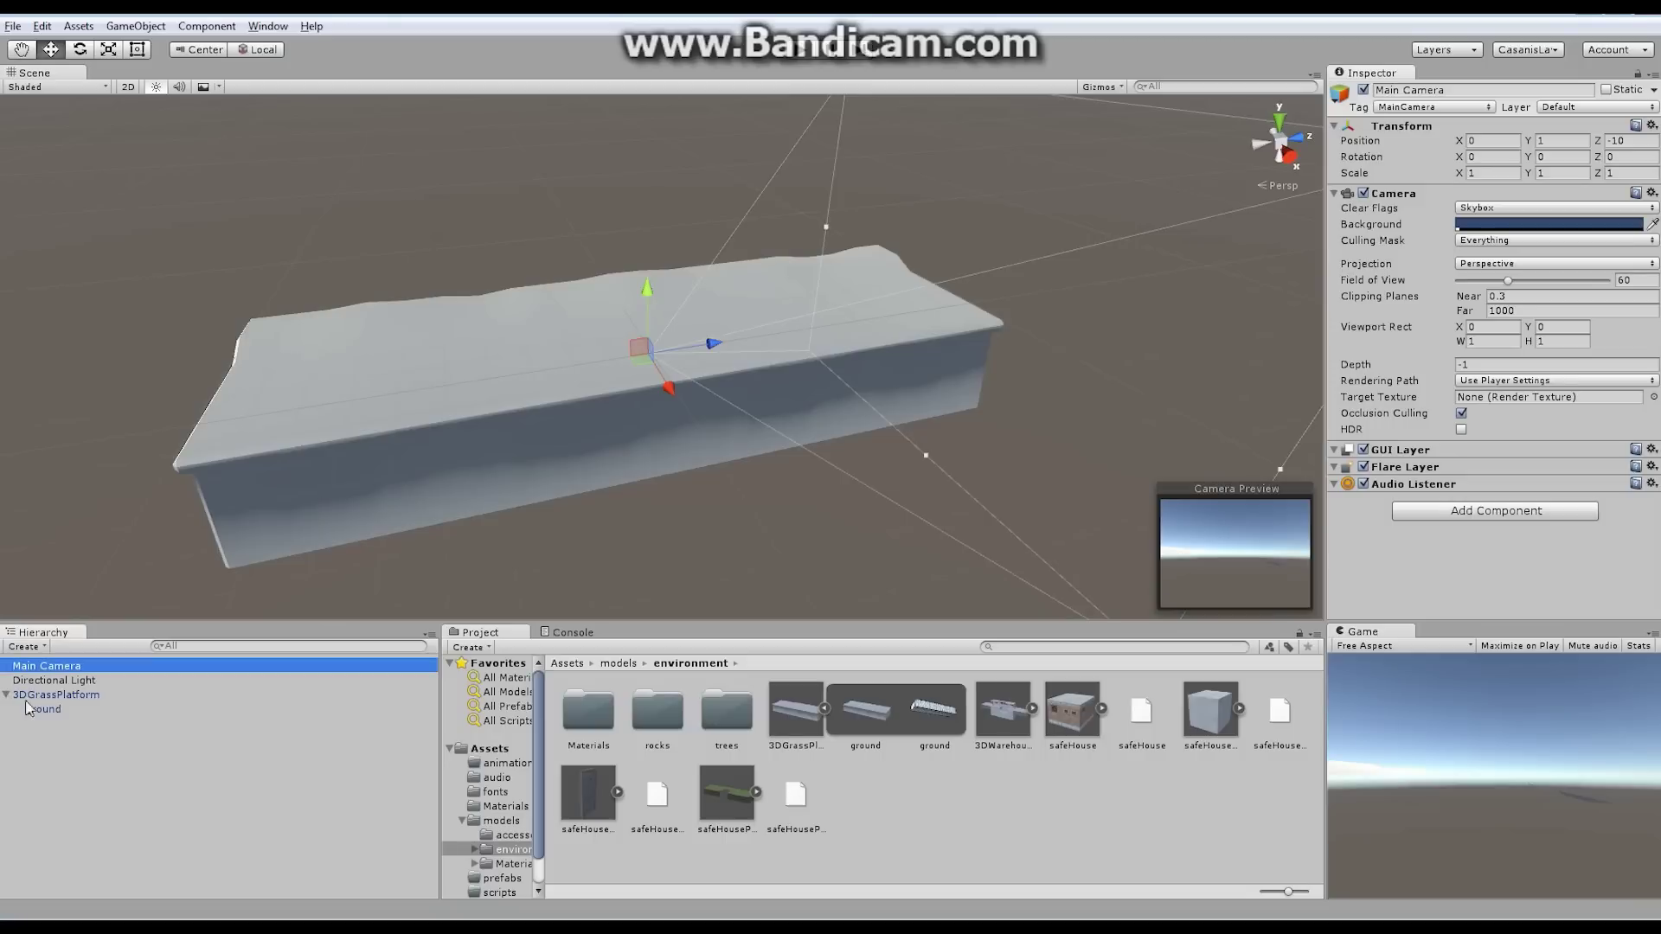
{"action": "left_click", "coordinate": [87, 697]}
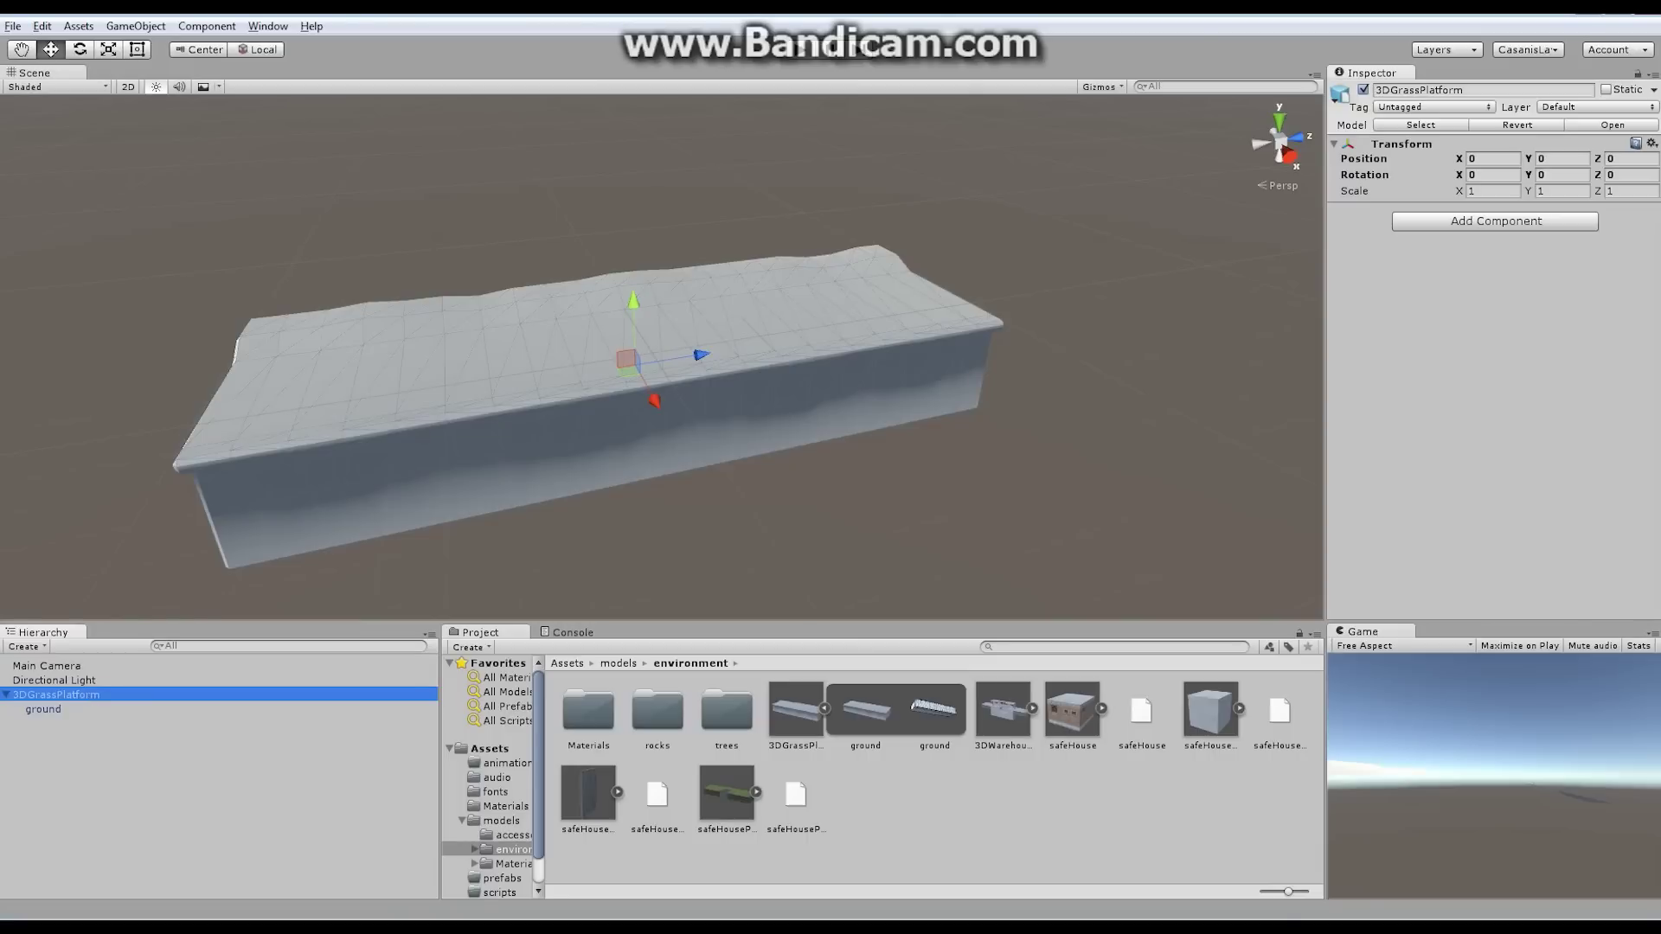
Rename the platform object to simplePlatform
{"action": "left_click", "coordinate": [1497, 90]}
{"action": "double_click", "coordinate": [1498, 90]}
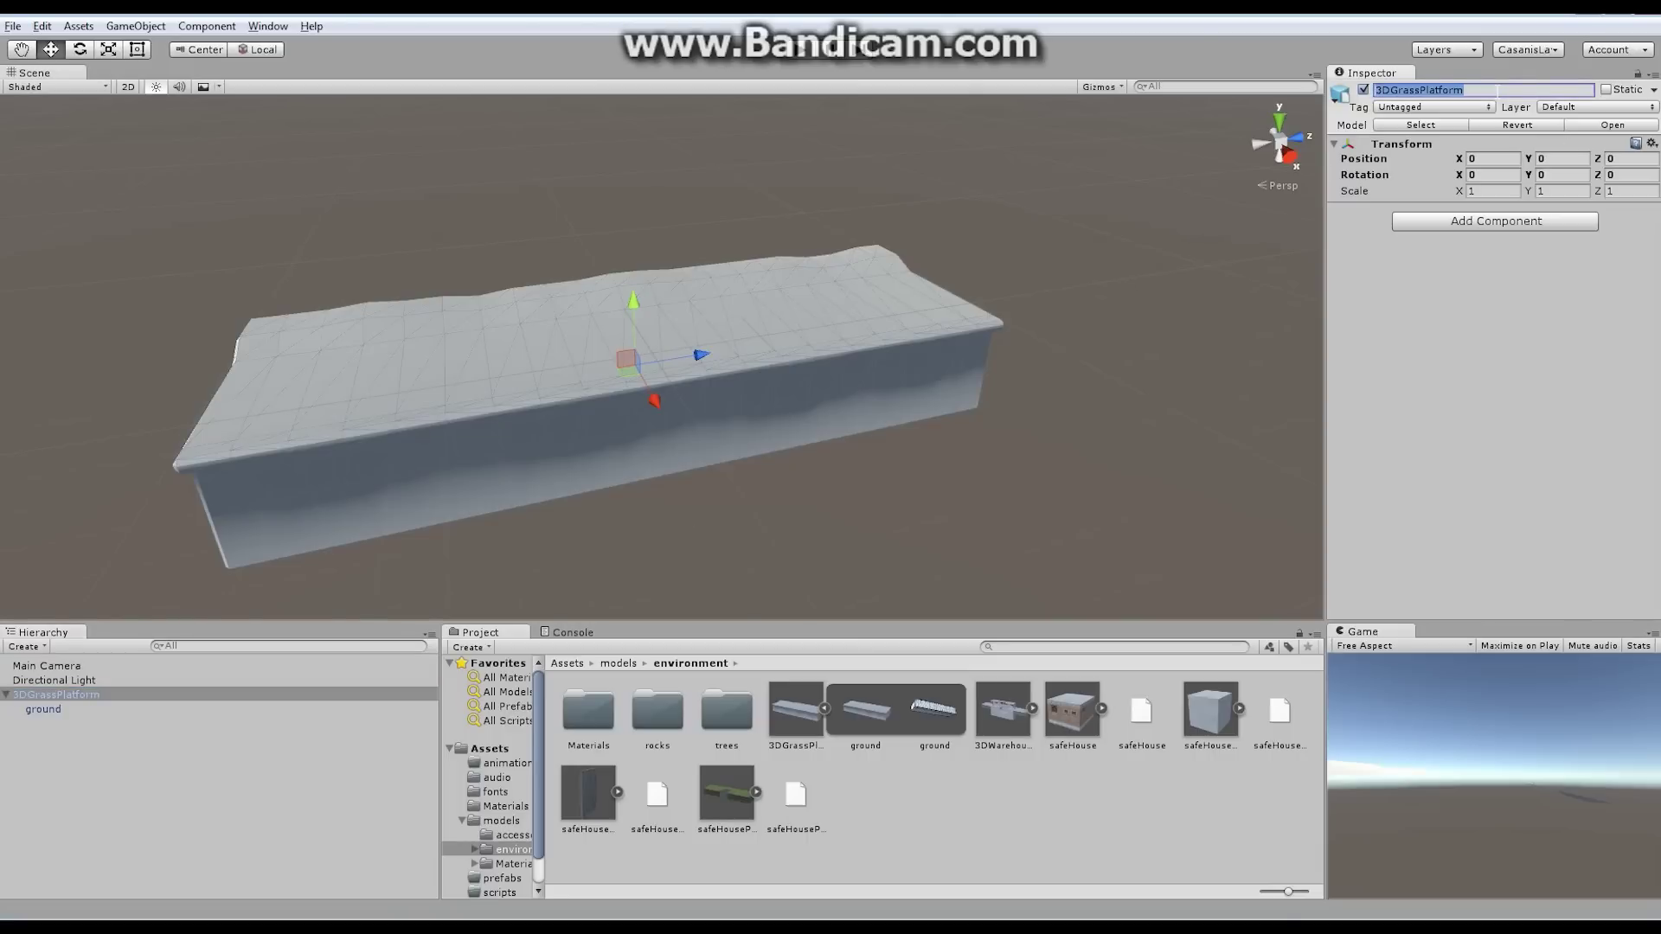
{"action": "type", "text": "simplePlatform"}
{"action": "key", "text": "Return"}
Set the ground mesh's Transform Rotation Y to 90
{"action": "left_click", "coordinate": [45, 711]}
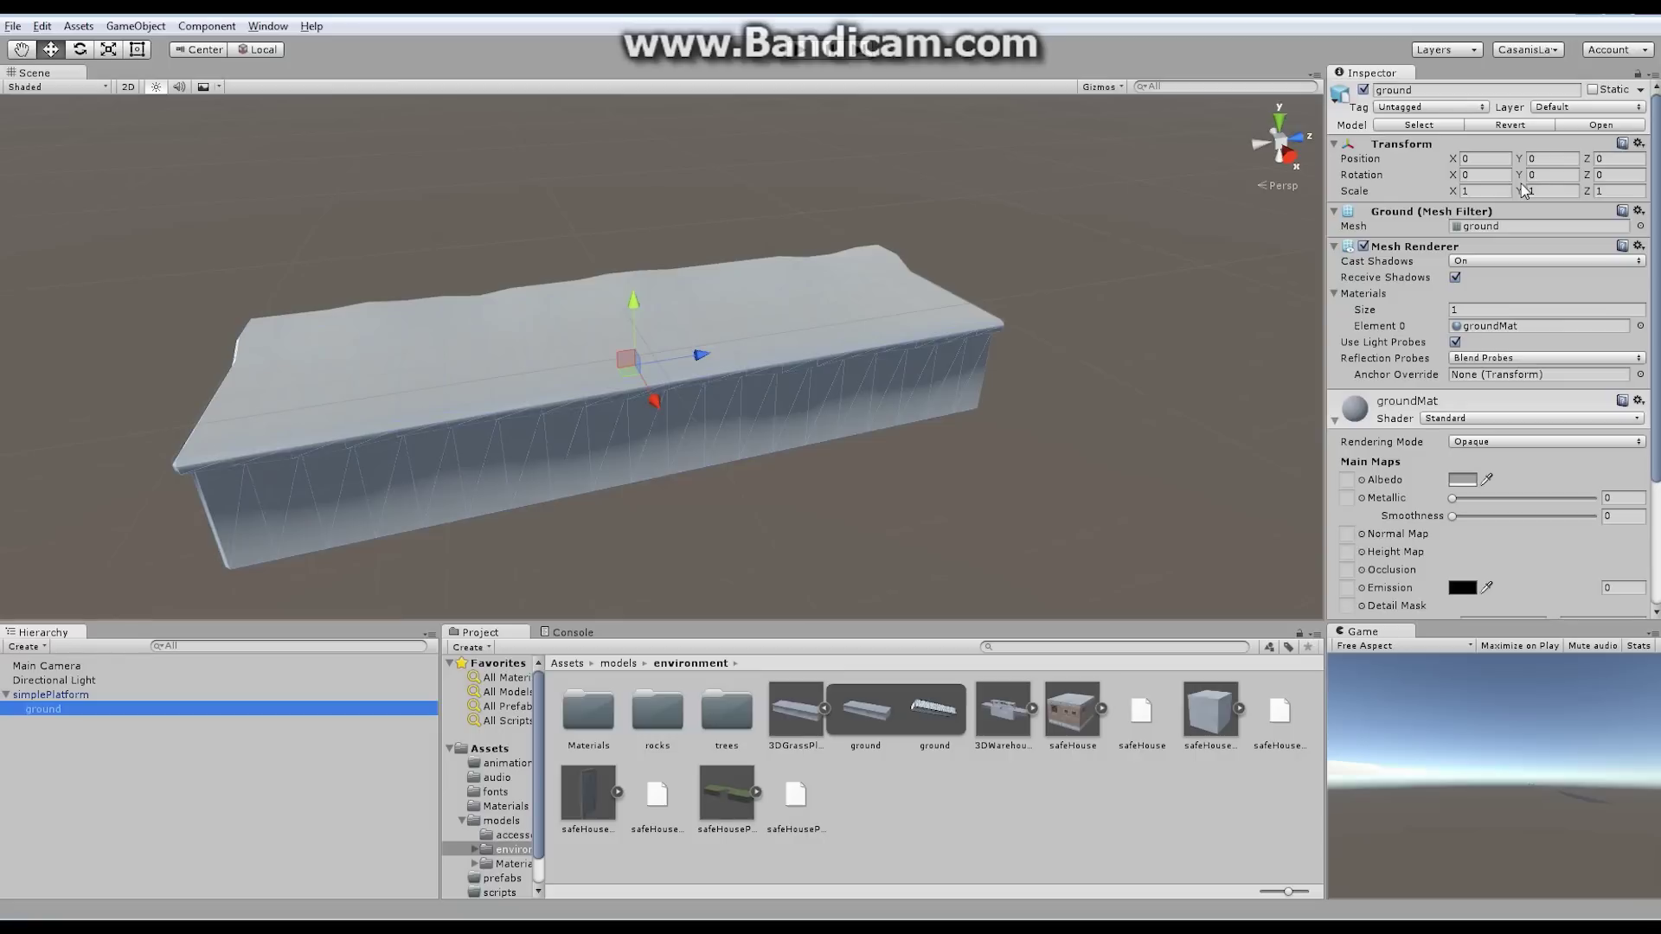
{"action": "left_click", "coordinate": [1547, 176]}
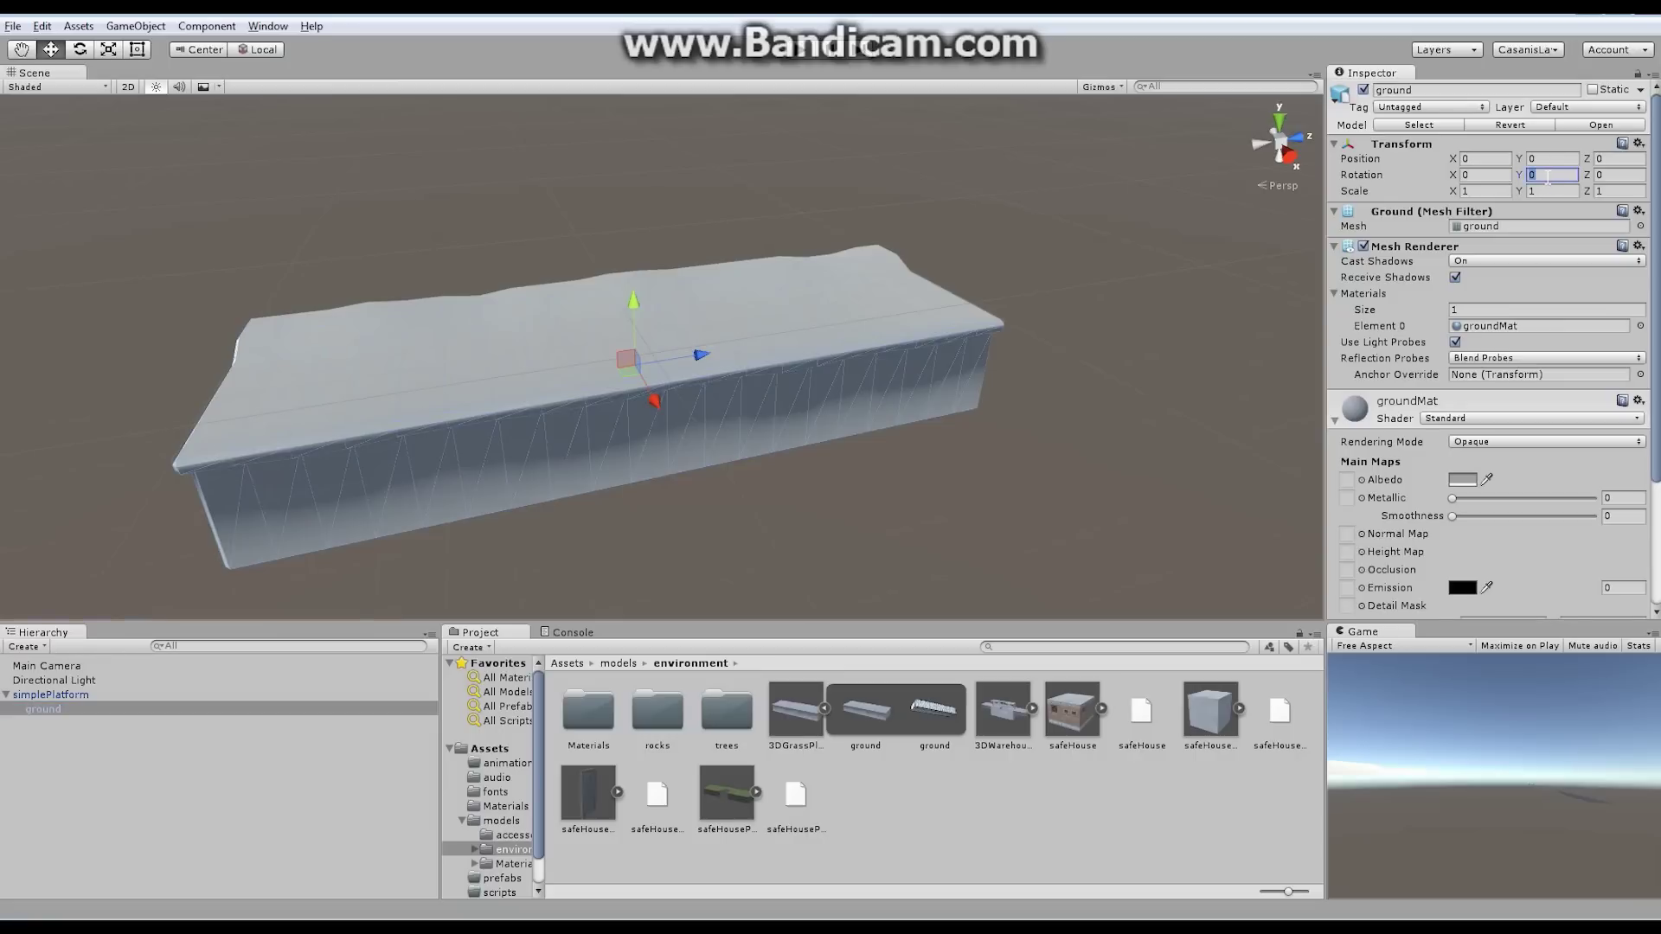
{"action": "type", "text": "90"}
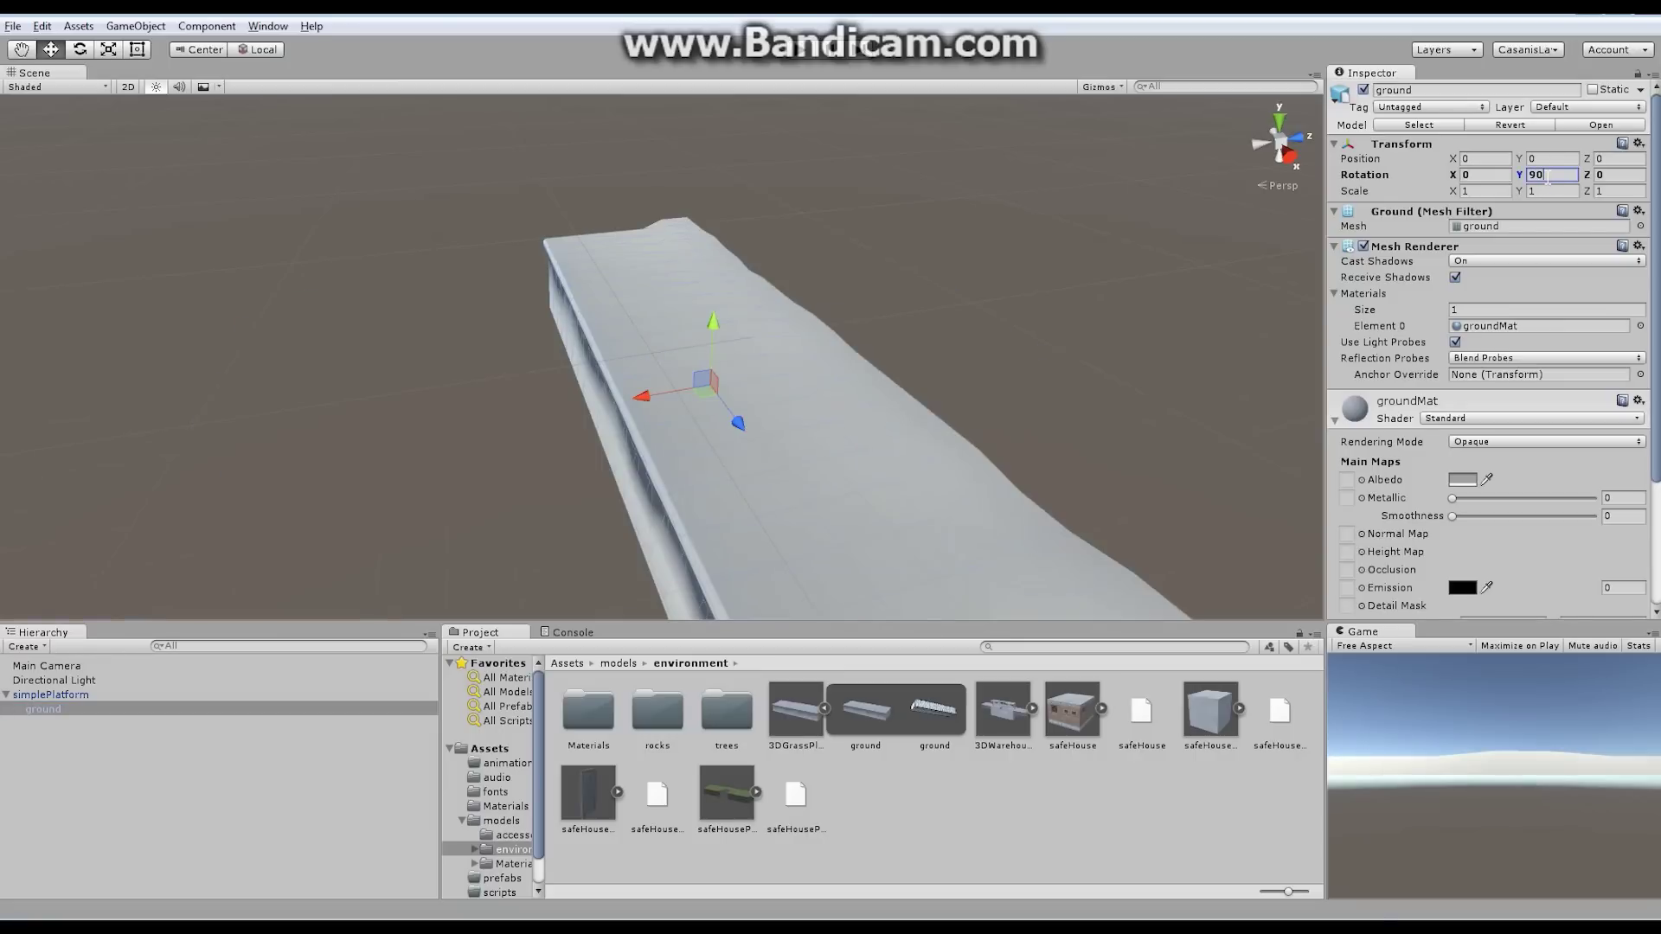
{"action": "left_click_drag", "start_coordinate": [890, 337], "coordinate": [758, 358], "text": "alt"}
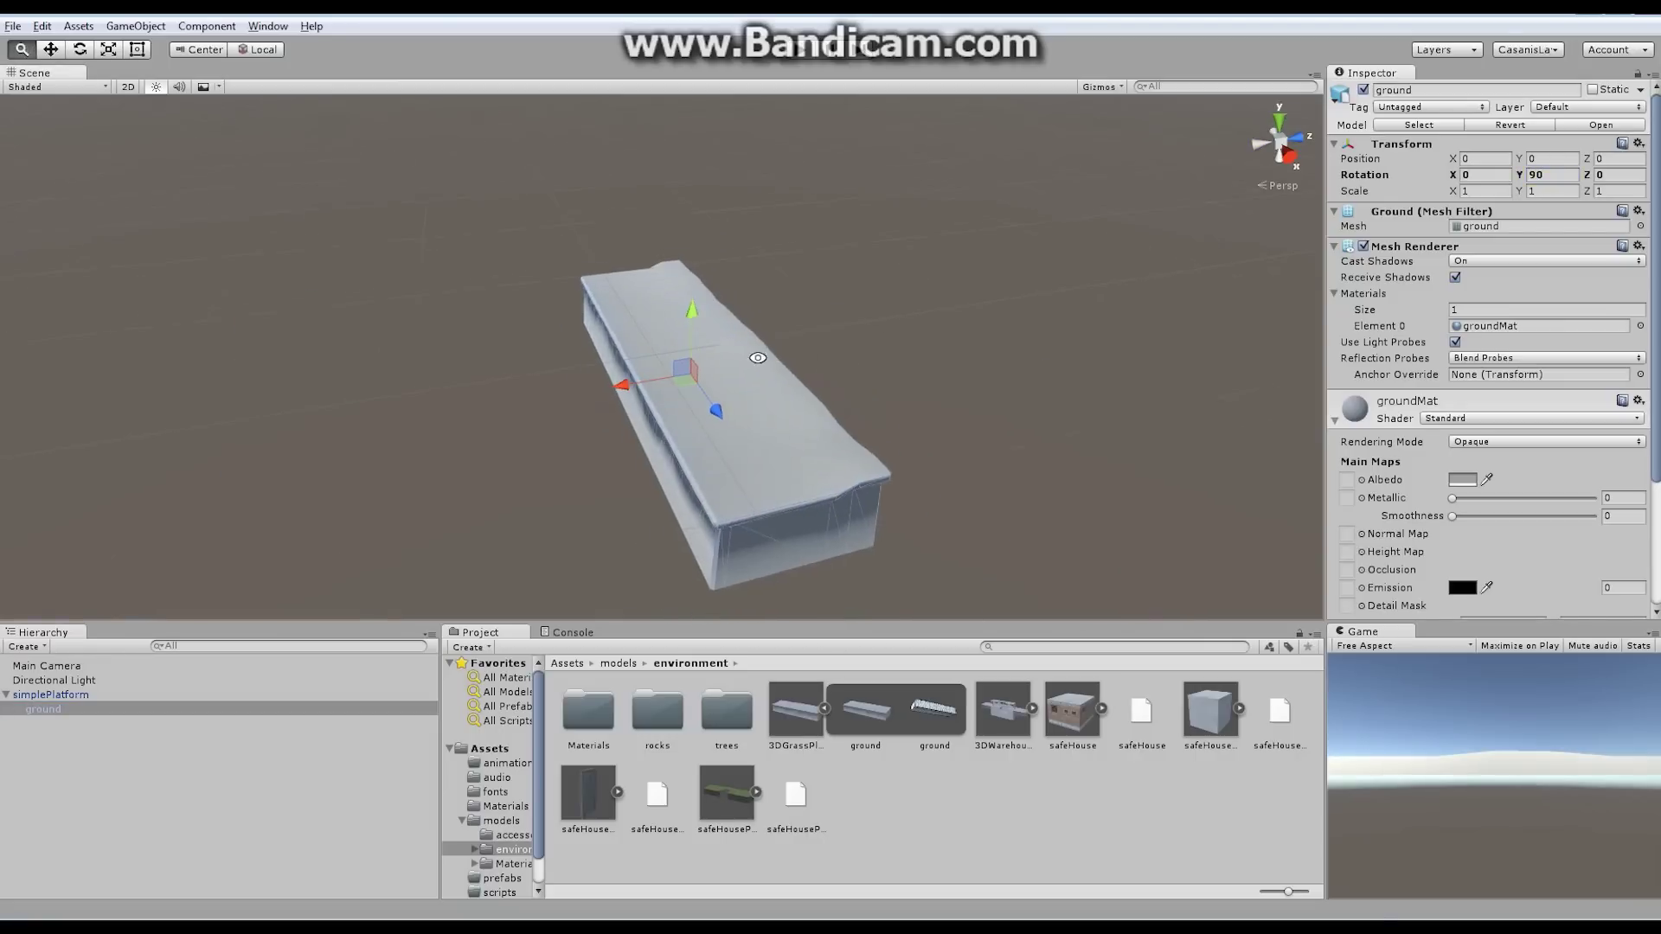
{"action": "right_click_drag", "start_coordinate": [757, 357], "coordinate": [744, 364], "text": "alt"}
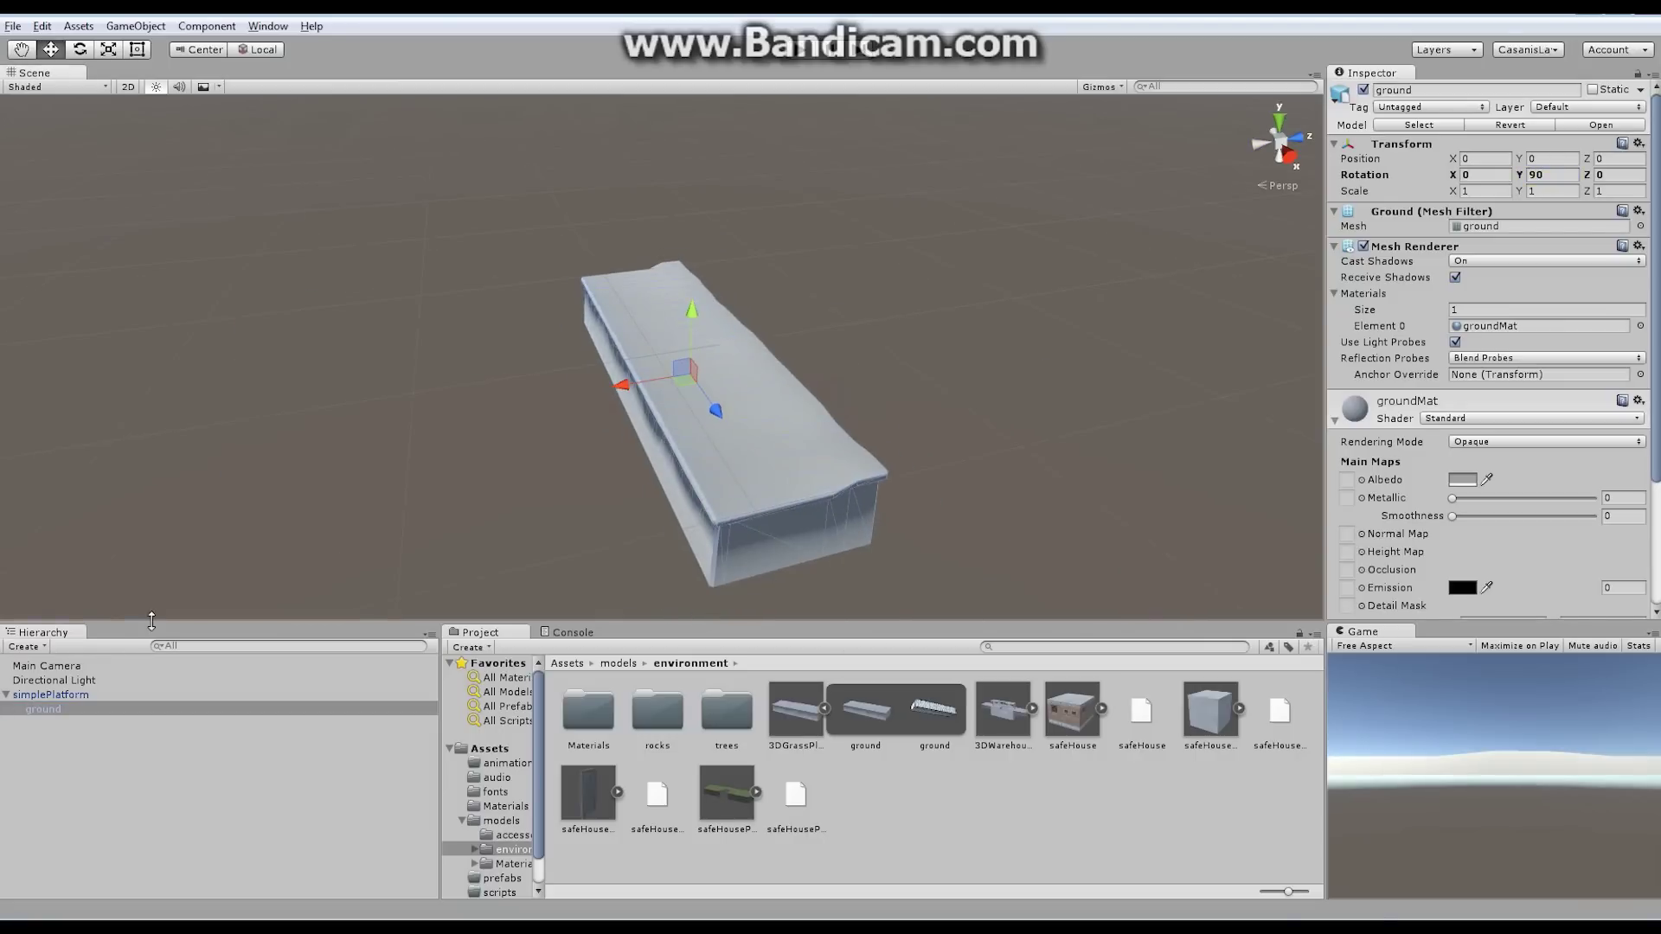
{"action": "left_click", "coordinate": [86, 666]}
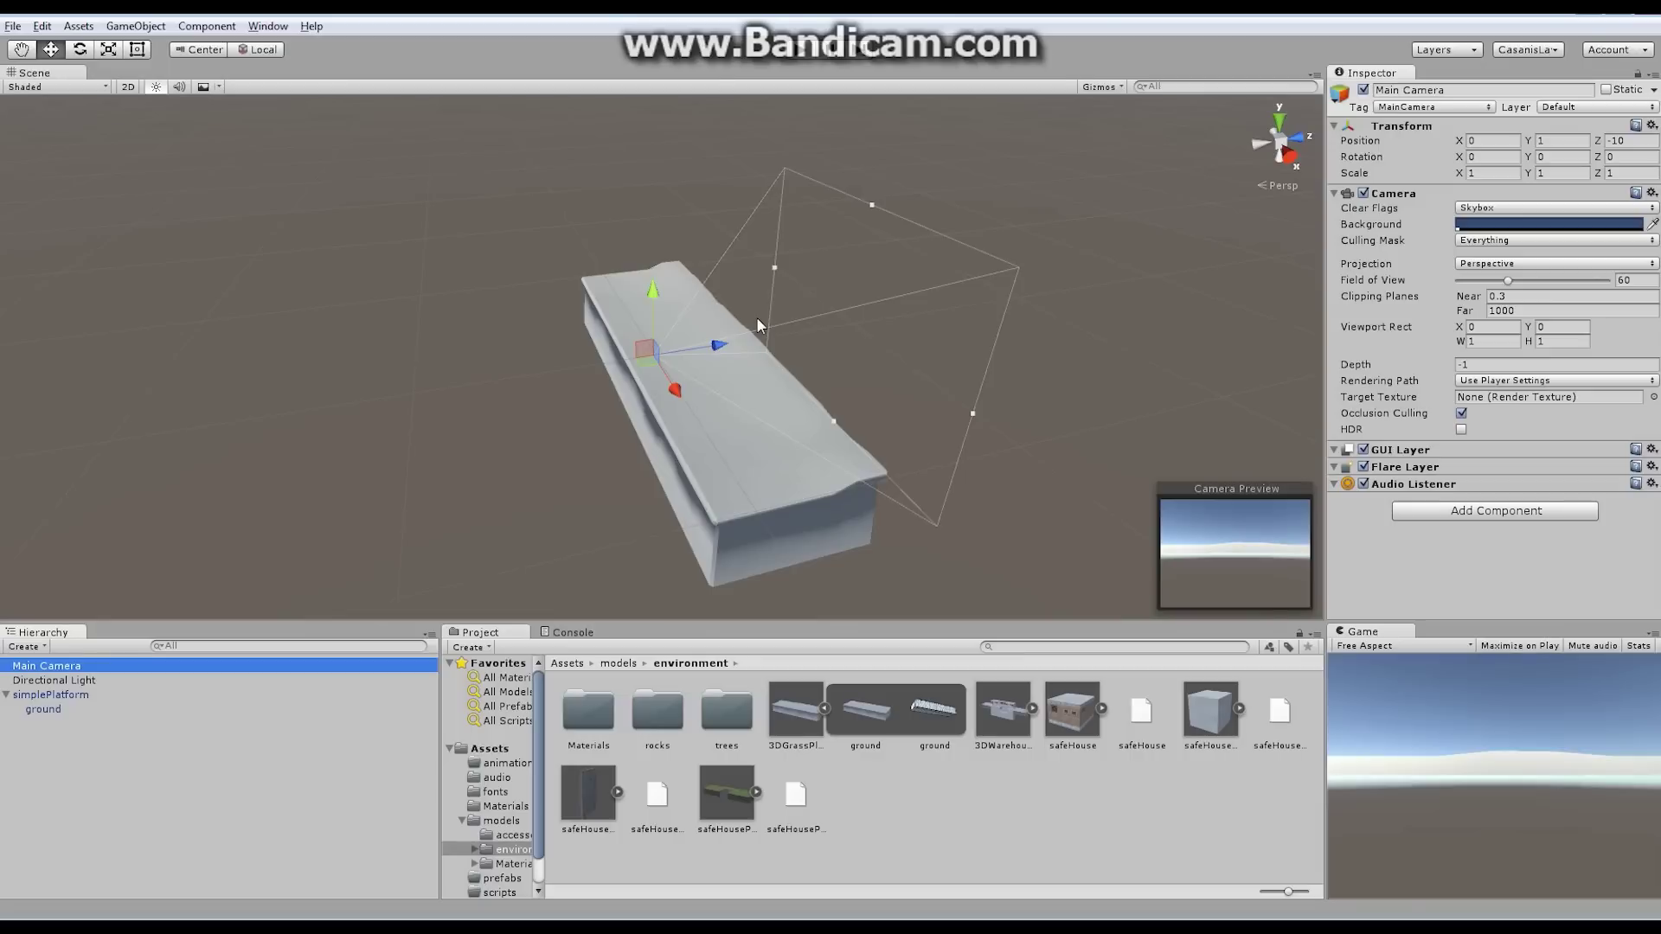
Set the ground mesh's Transform Scale to 0.02 on X, Y and Z
{"action": "left_click", "coordinate": [45, 708]}
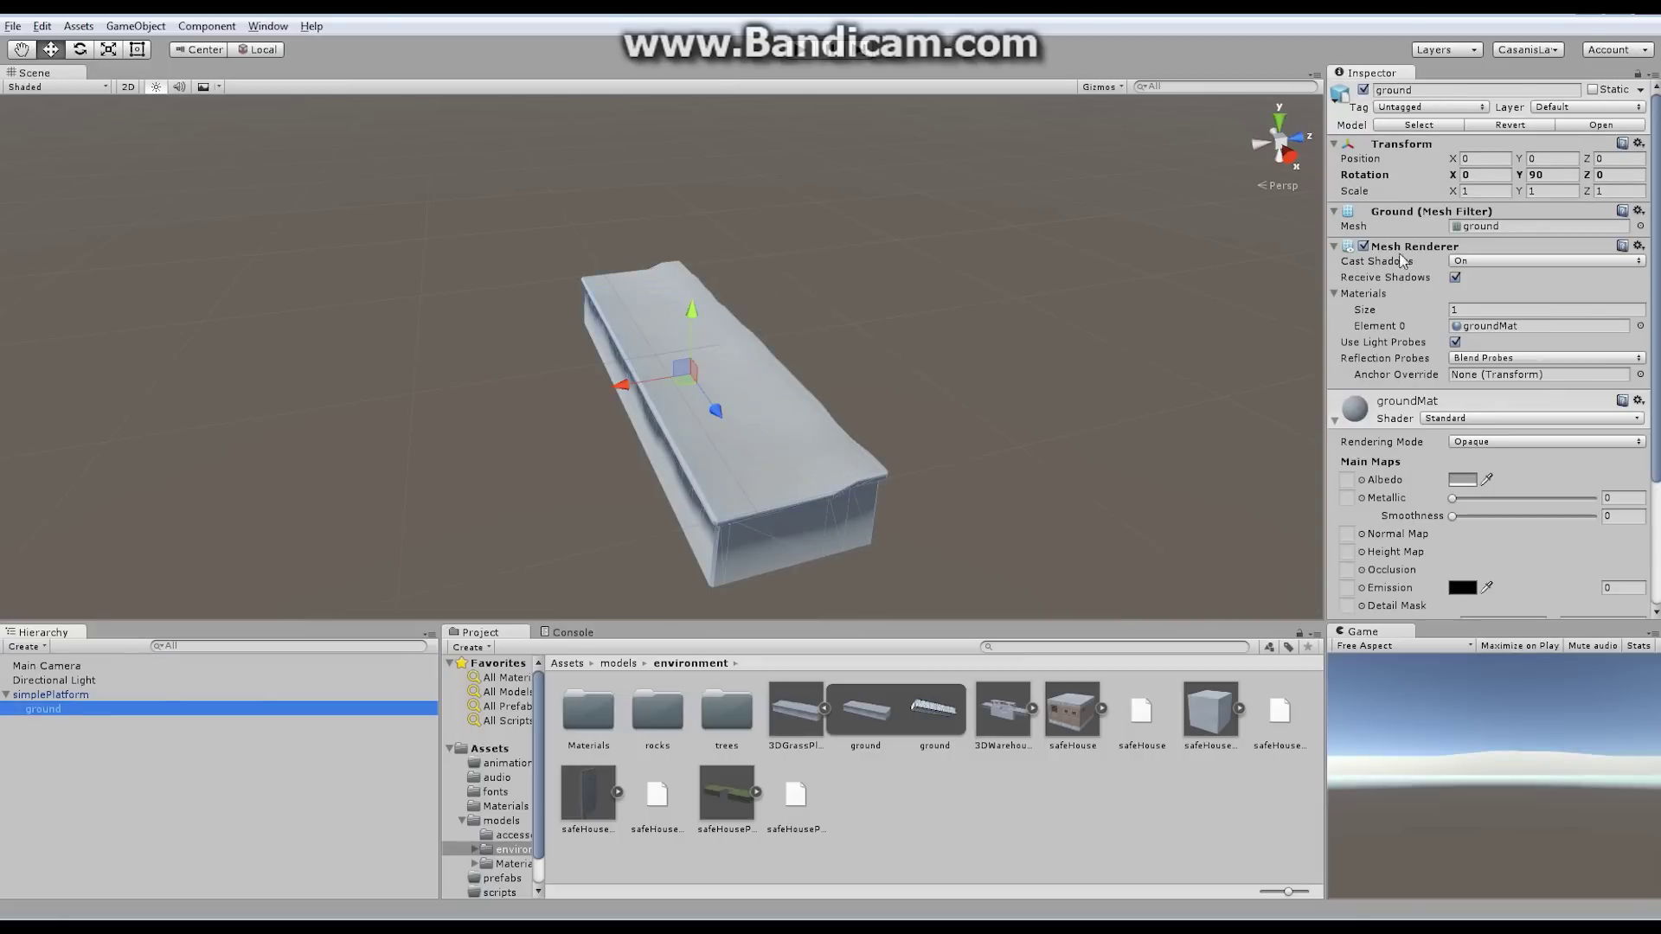
{"action": "left_click", "coordinate": [1474, 190]}
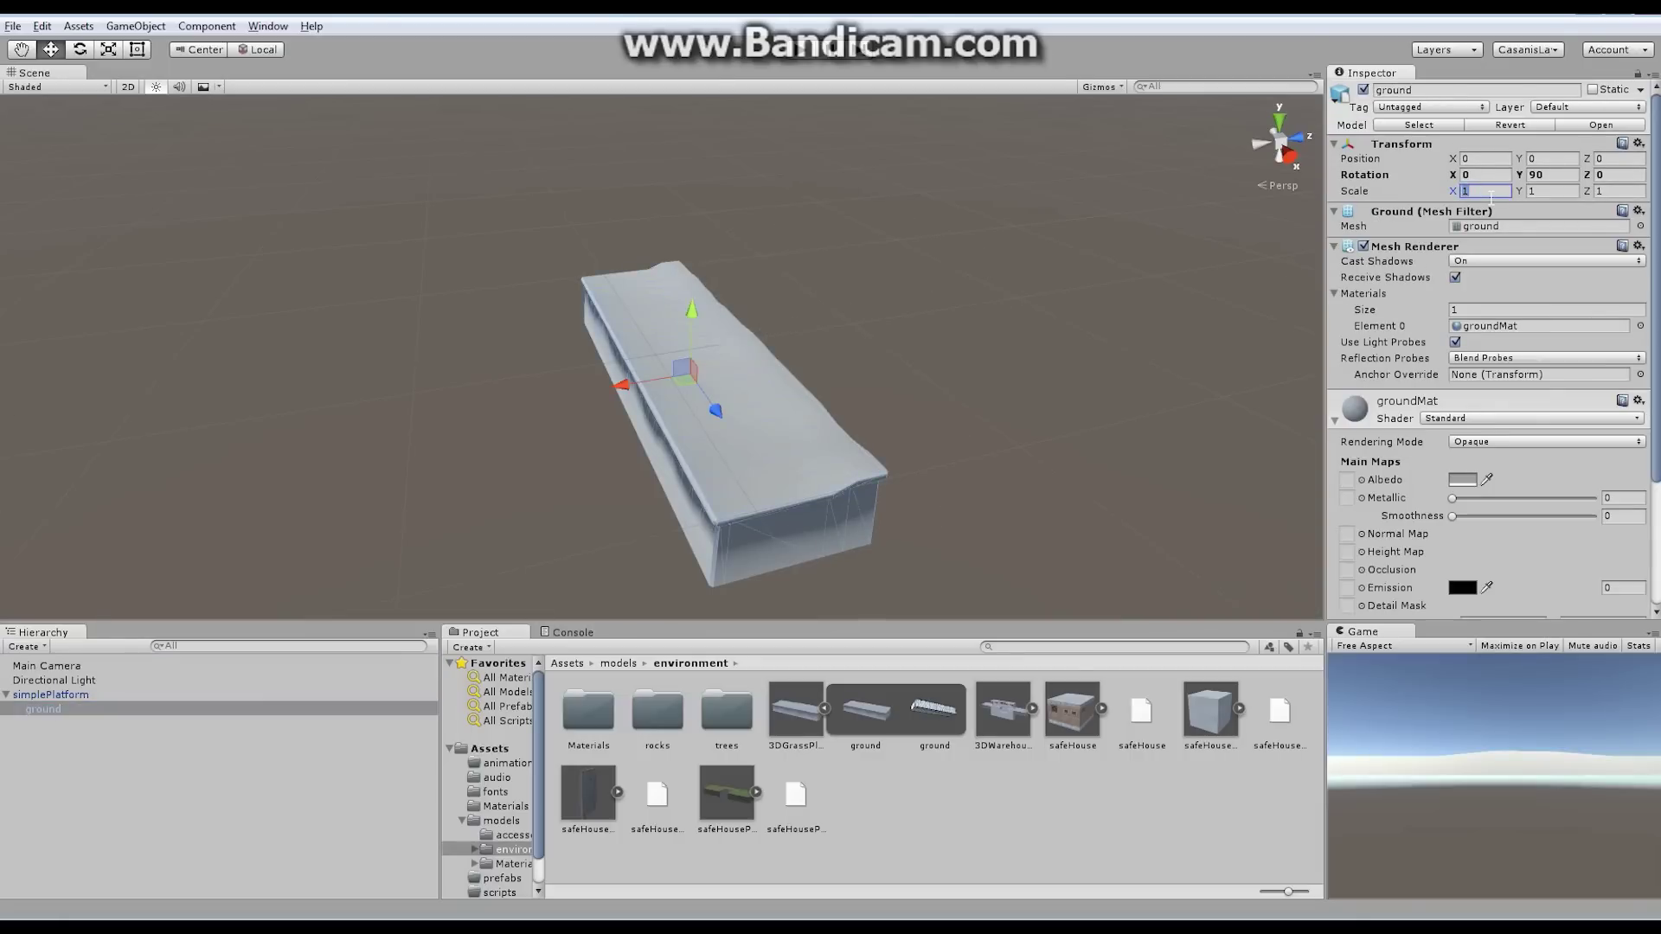
{"action": "type", "text": "0.02"}
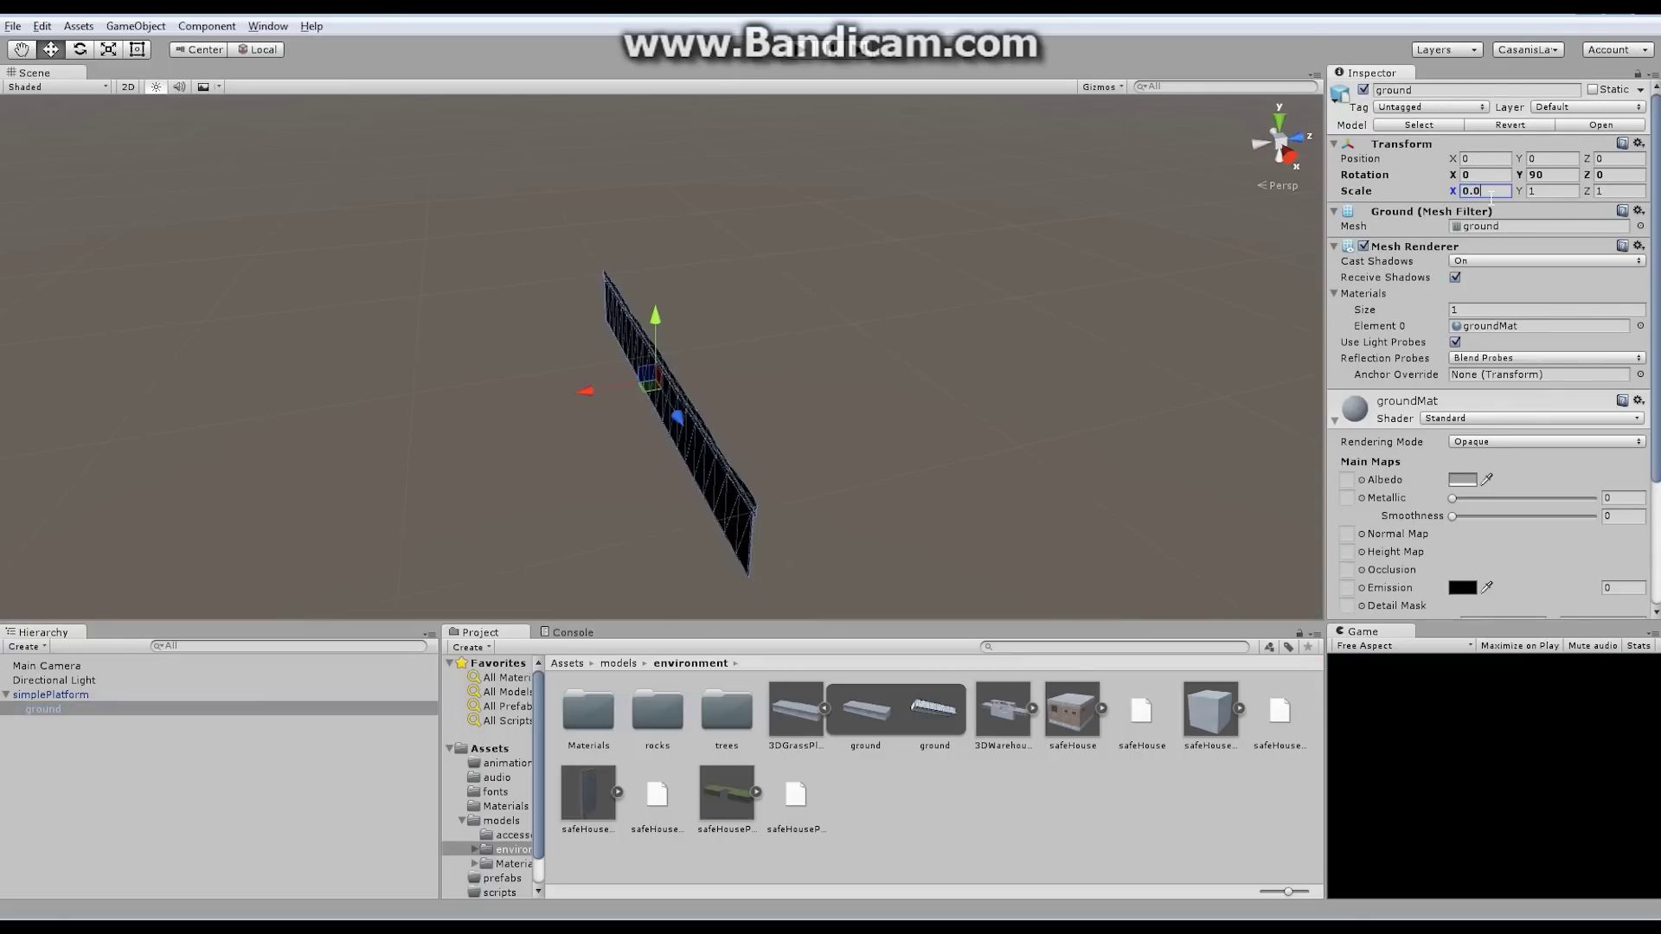
{"action": "left_click", "coordinate": [1549, 190]}
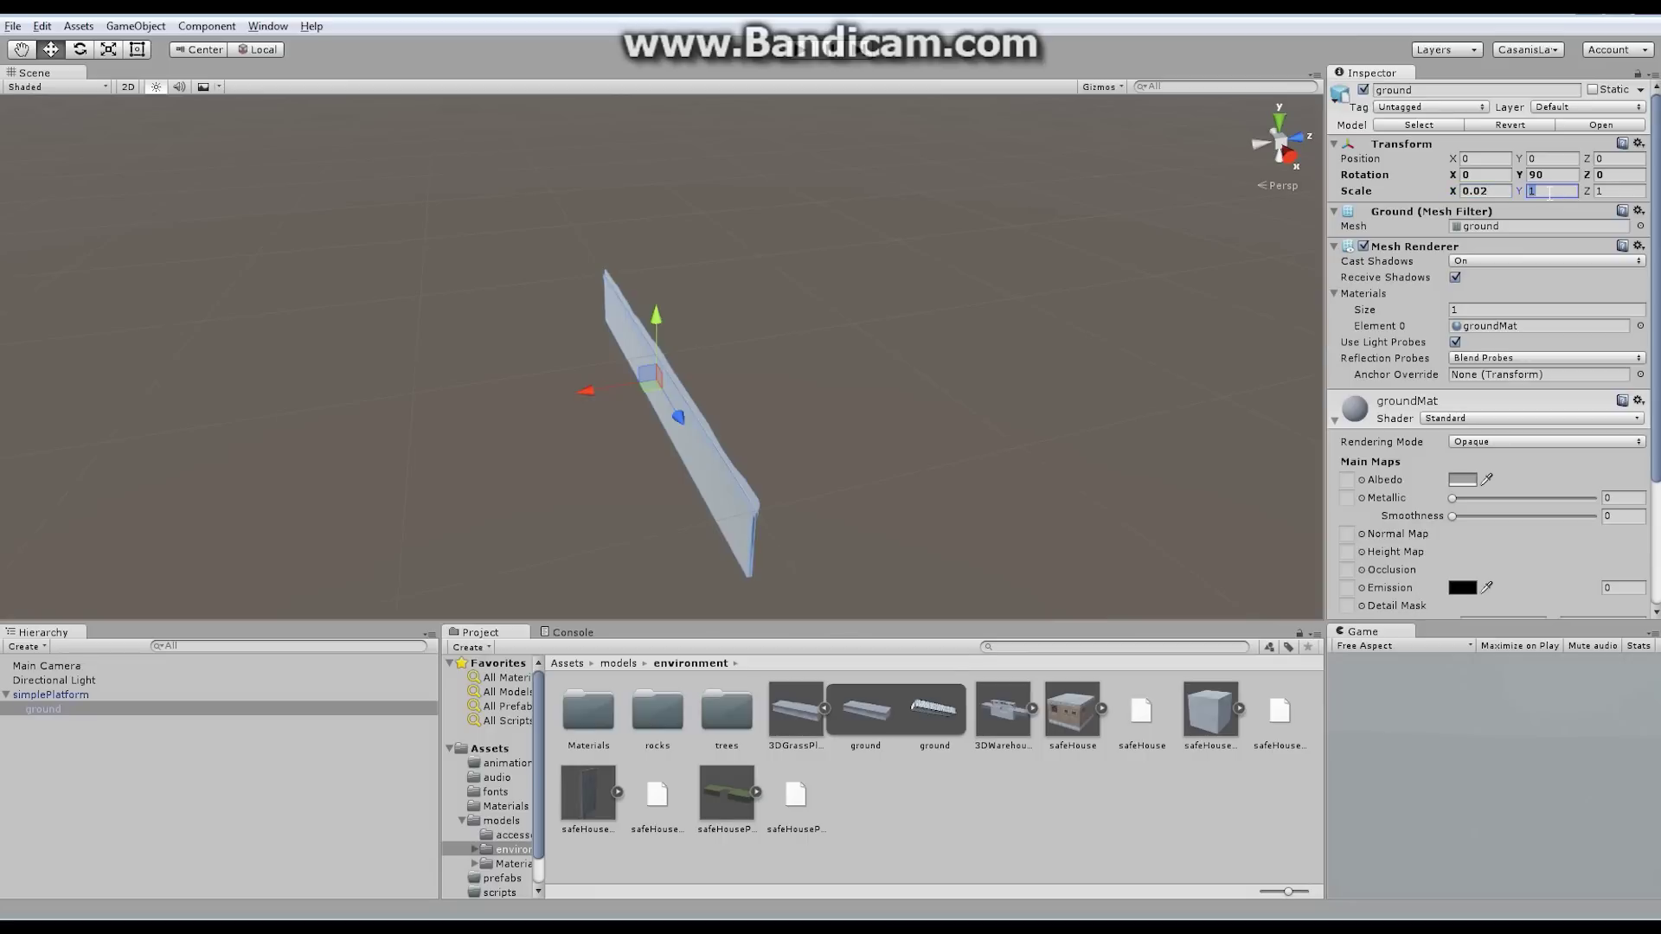
{"action": "type", "text": "0.02"}
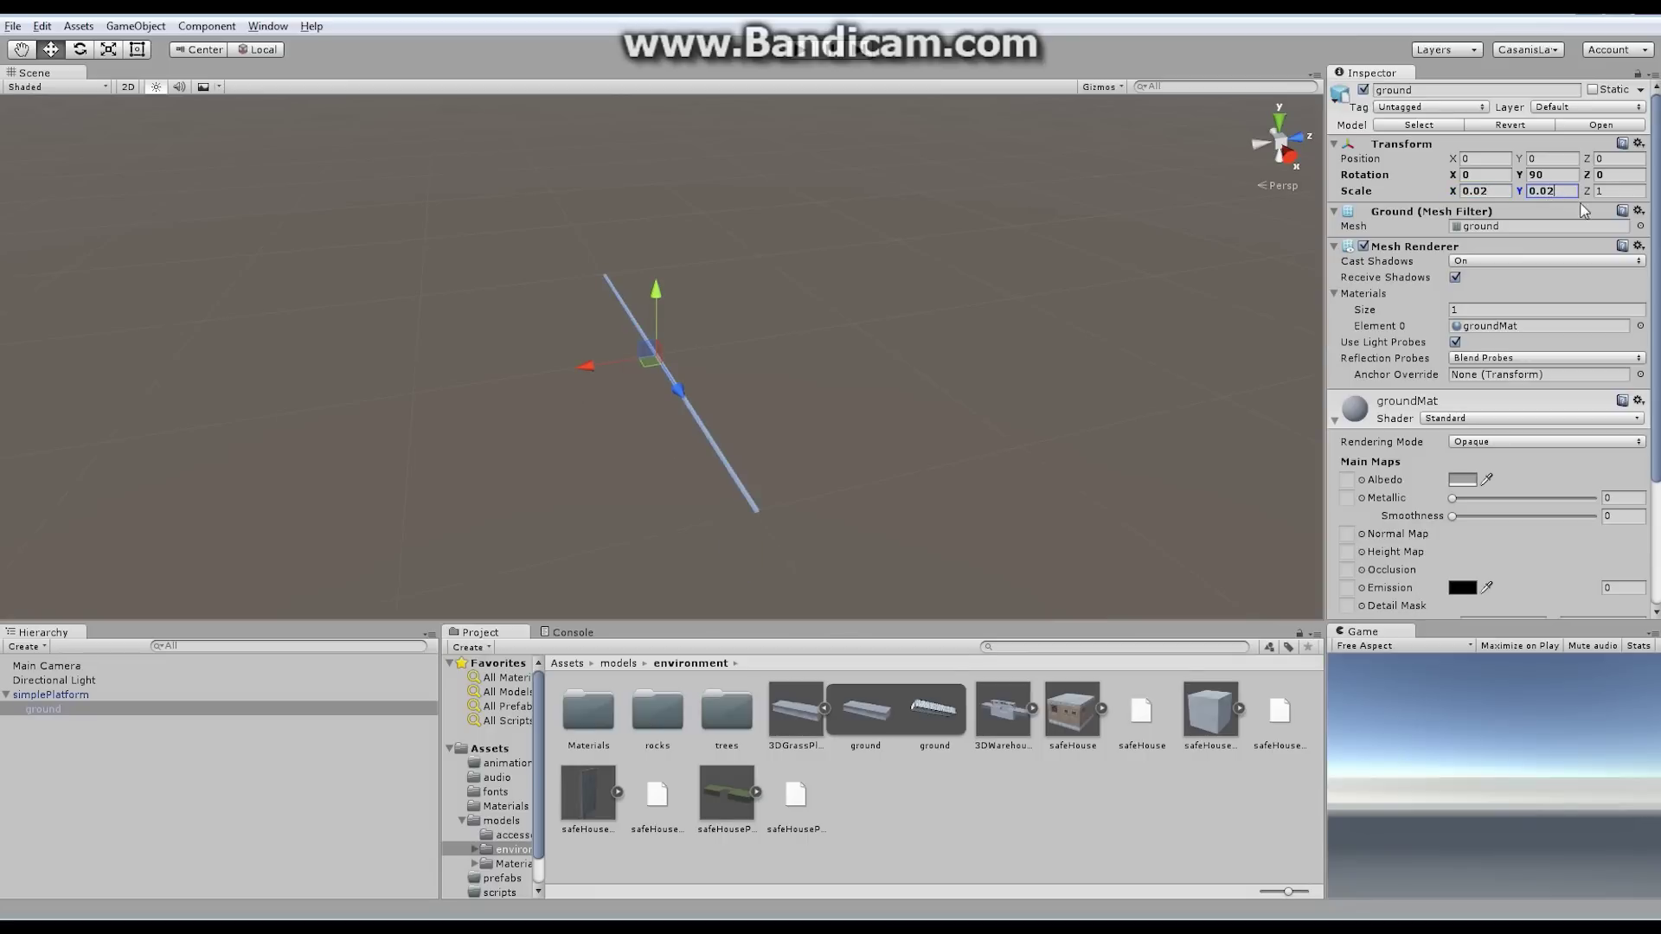
{"action": "left_click", "coordinate": [1614, 190]}
{"action": "type", "text": "0.02"}
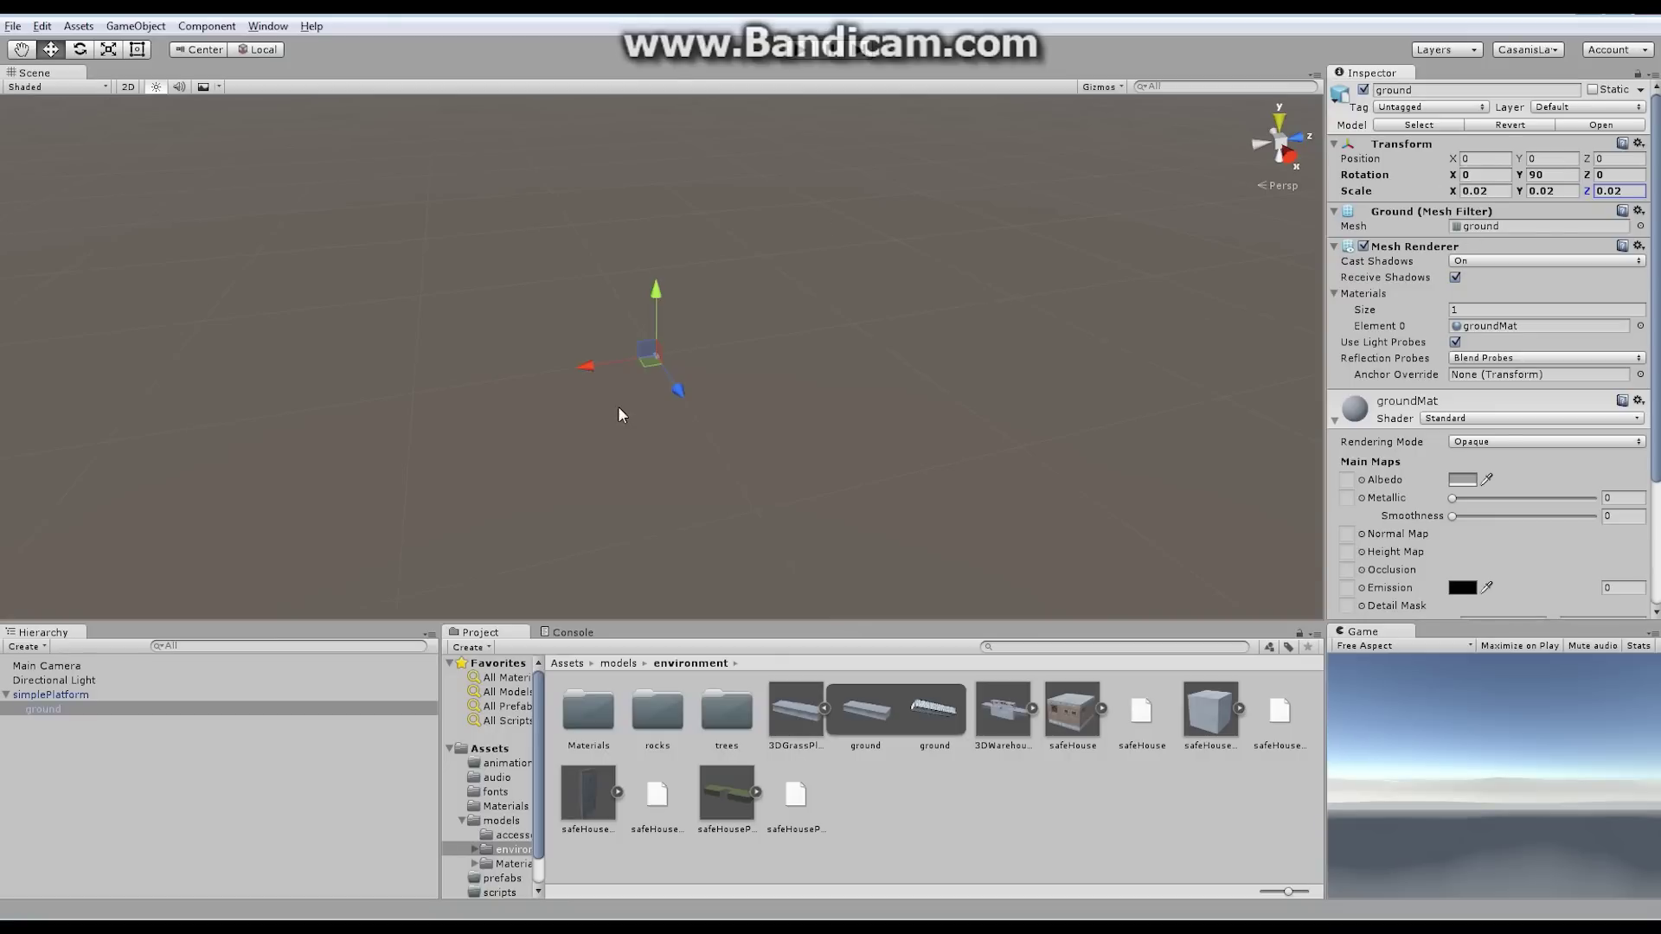
Frame the shrunken ground mesh in the Scene view with F and reselect ground
{"action": "left_click_drag", "start_coordinate": [493, 375], "coordinate": [786, 324], "text": "alt"}
{"action": "key", "text": "f"}
{"action": "left_click", "coordinate": [73, 670]}
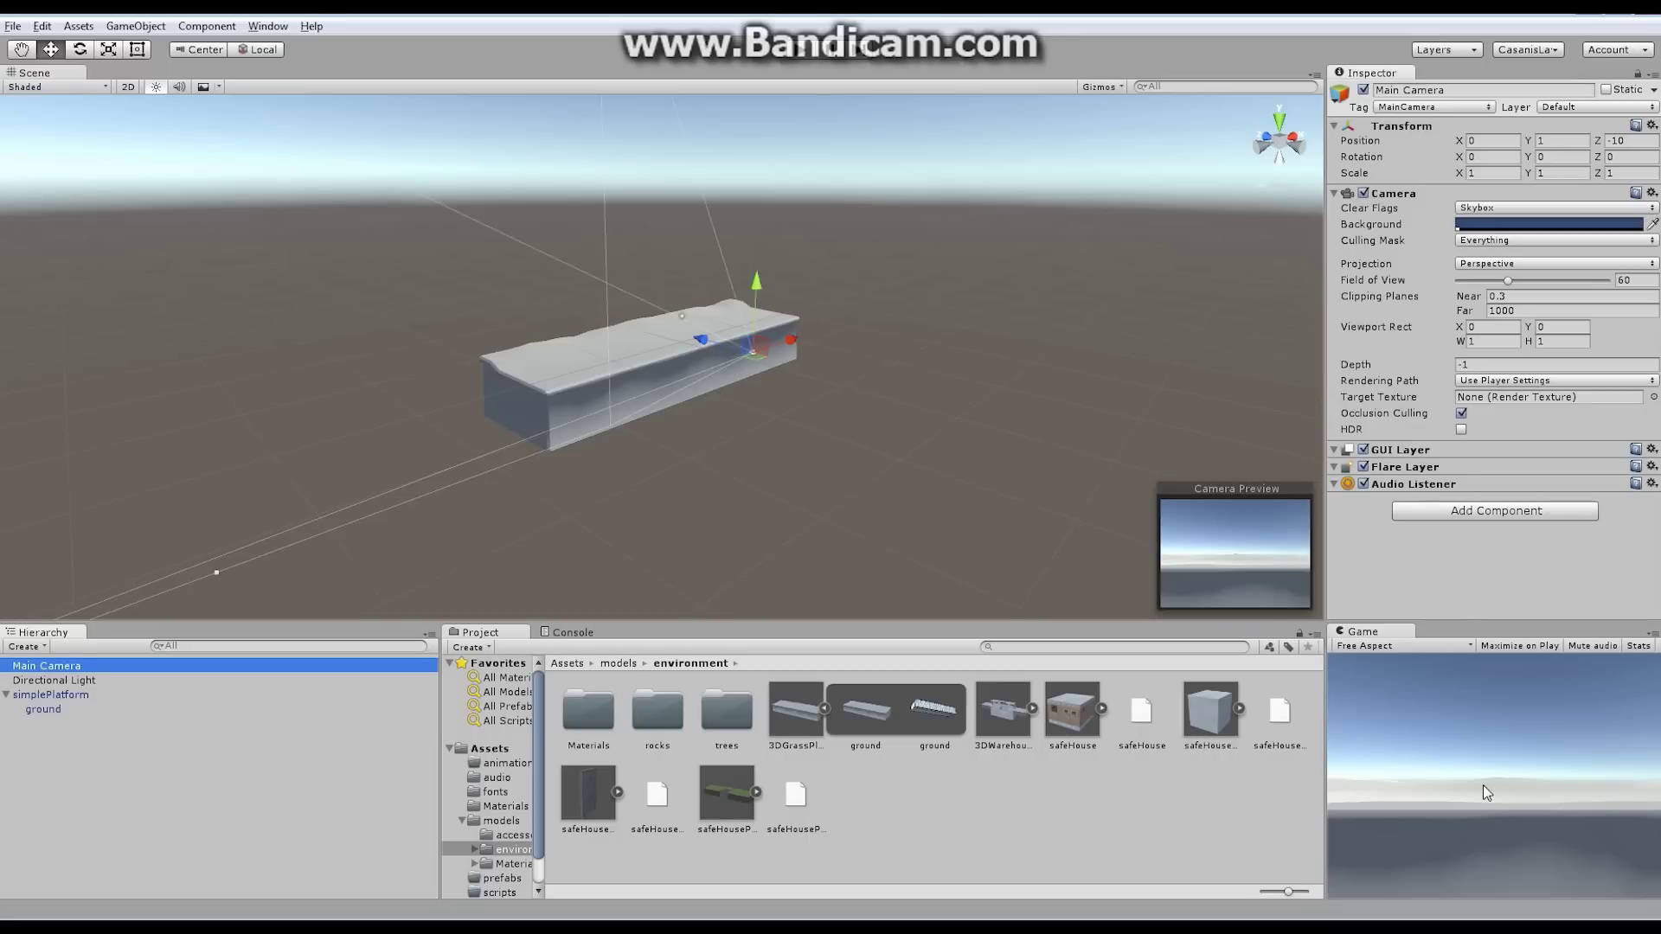
{"action": "left_click", "coordinate": [35, 709]}
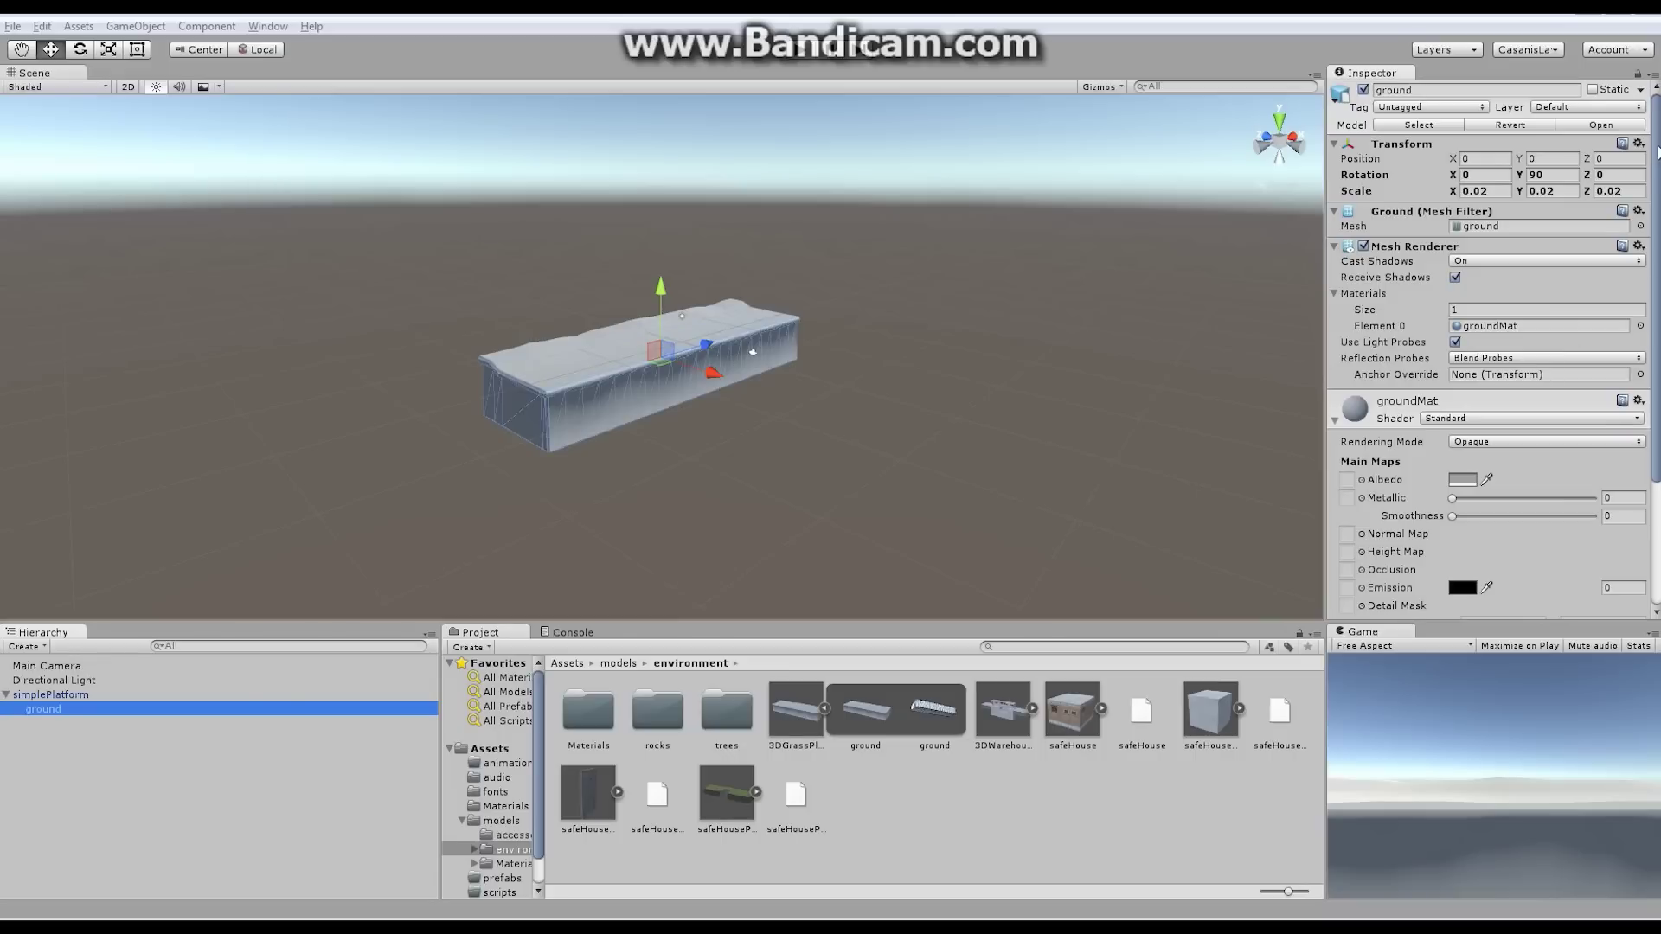
Scroll the Inspector to the groundMat material and open its Shader dropdown
{"action": "left_click_drag", "start_coordinate": [1653, 147], "coordinate": [1654, 297]}
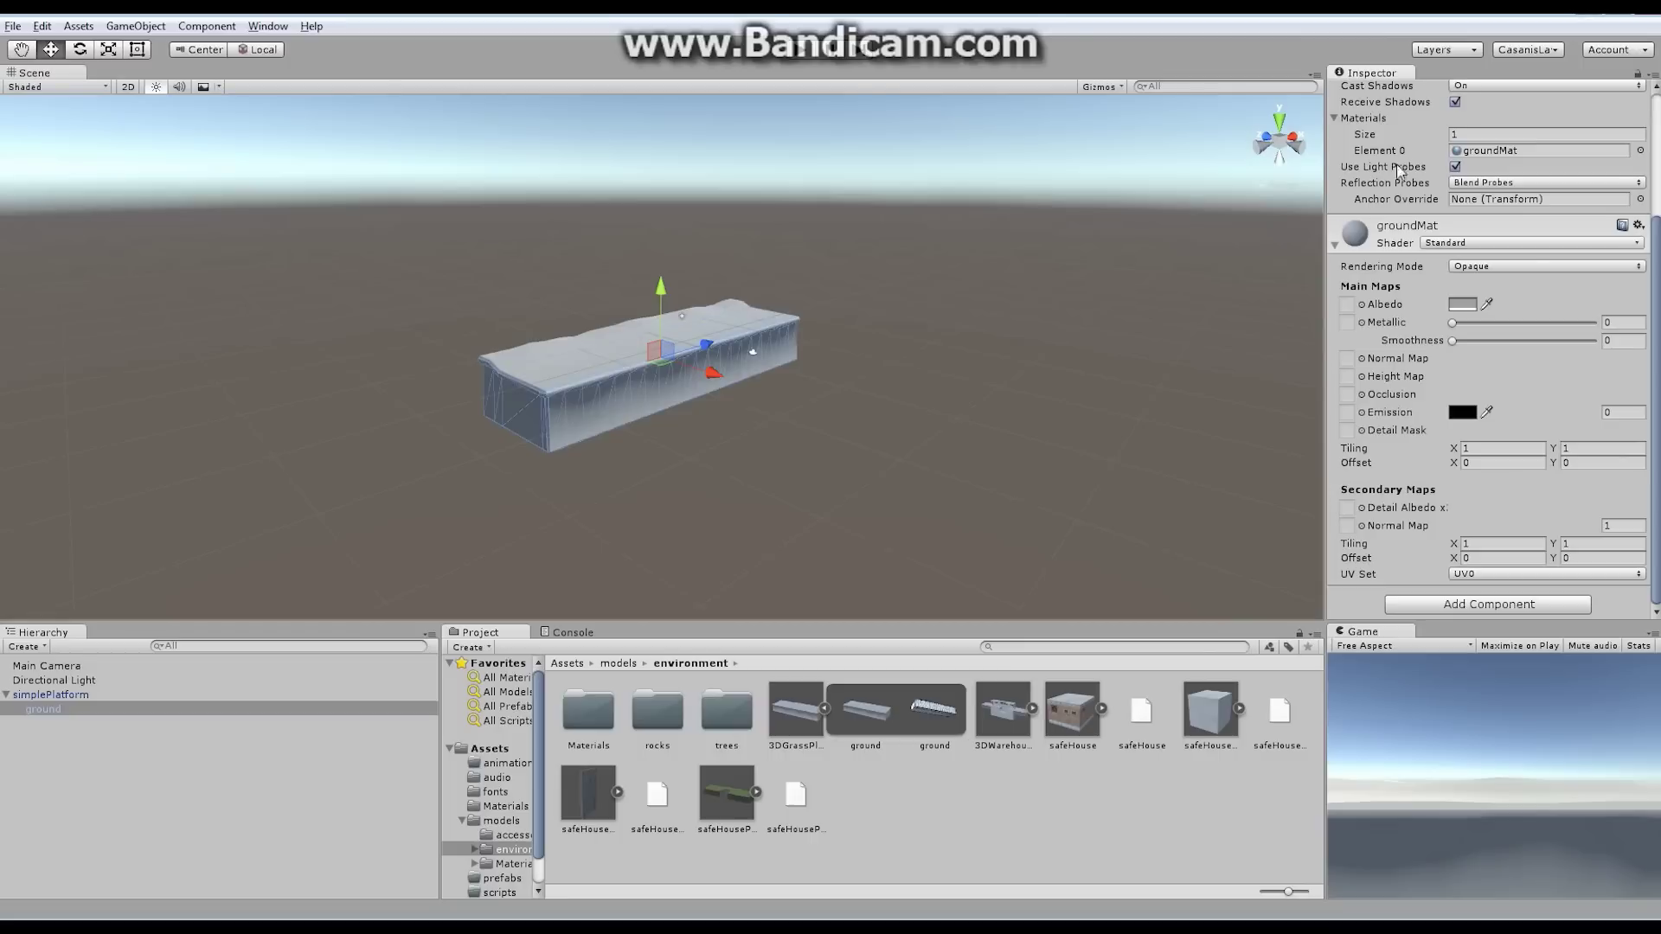
{"action": "left_click", "coordinate": [1519, 245]}
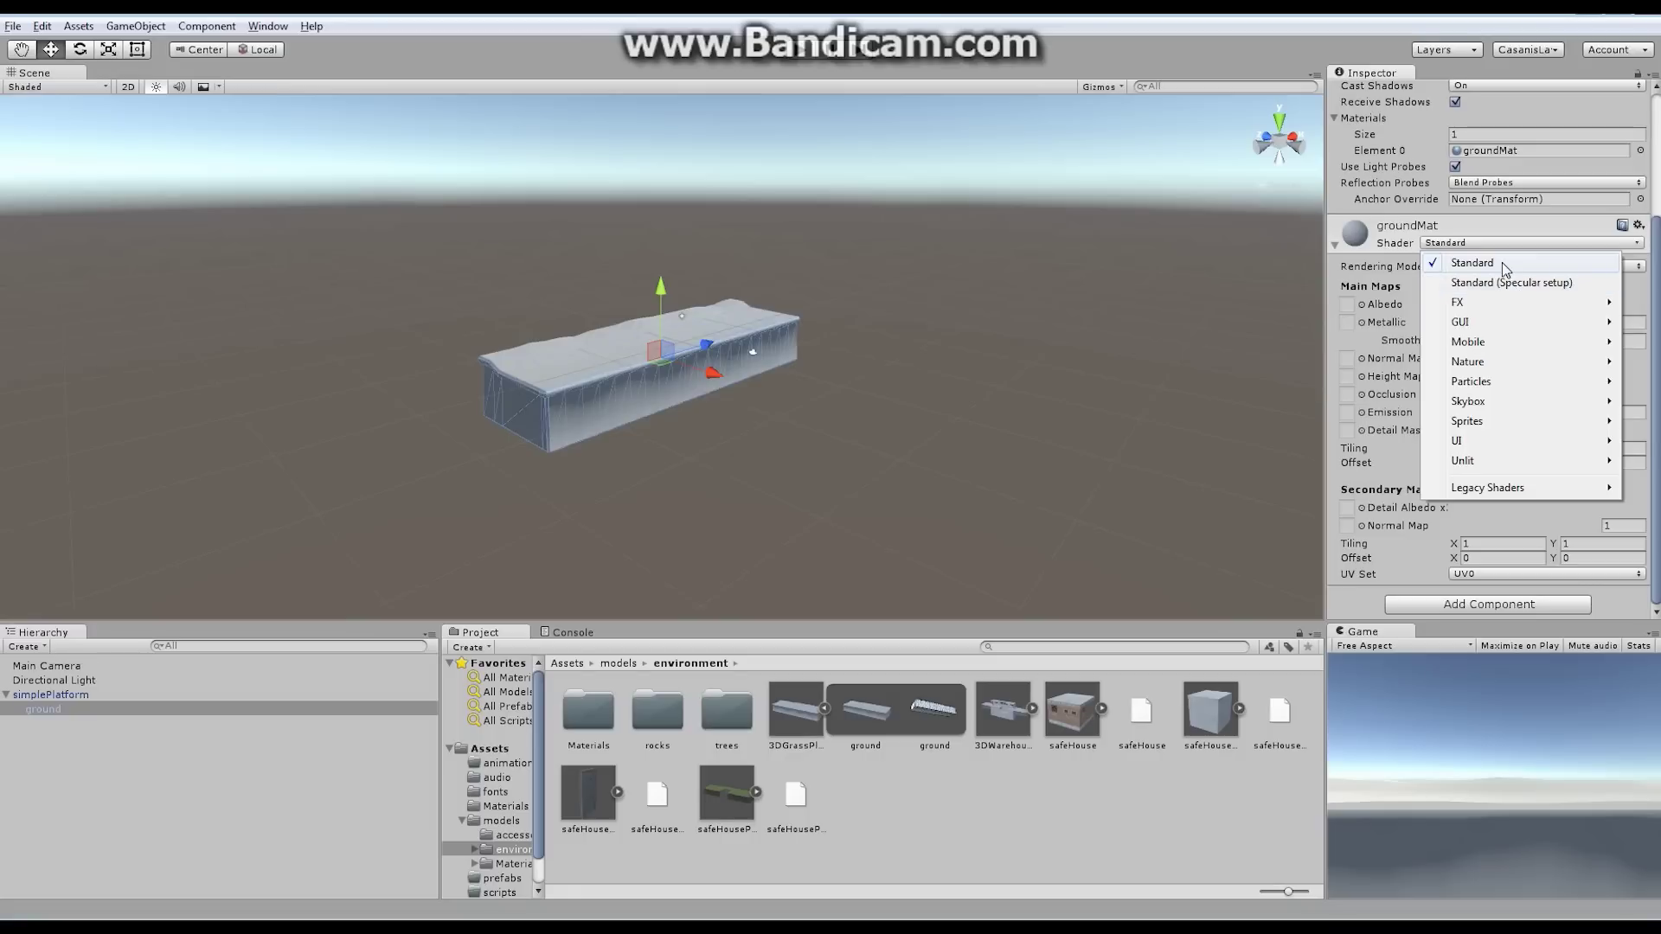
Try Standard (Specular setup) on groundMat, revert to Standard, and show Rendering Mode options
{"action": "left_click", "coordinate": [1502, 263]}
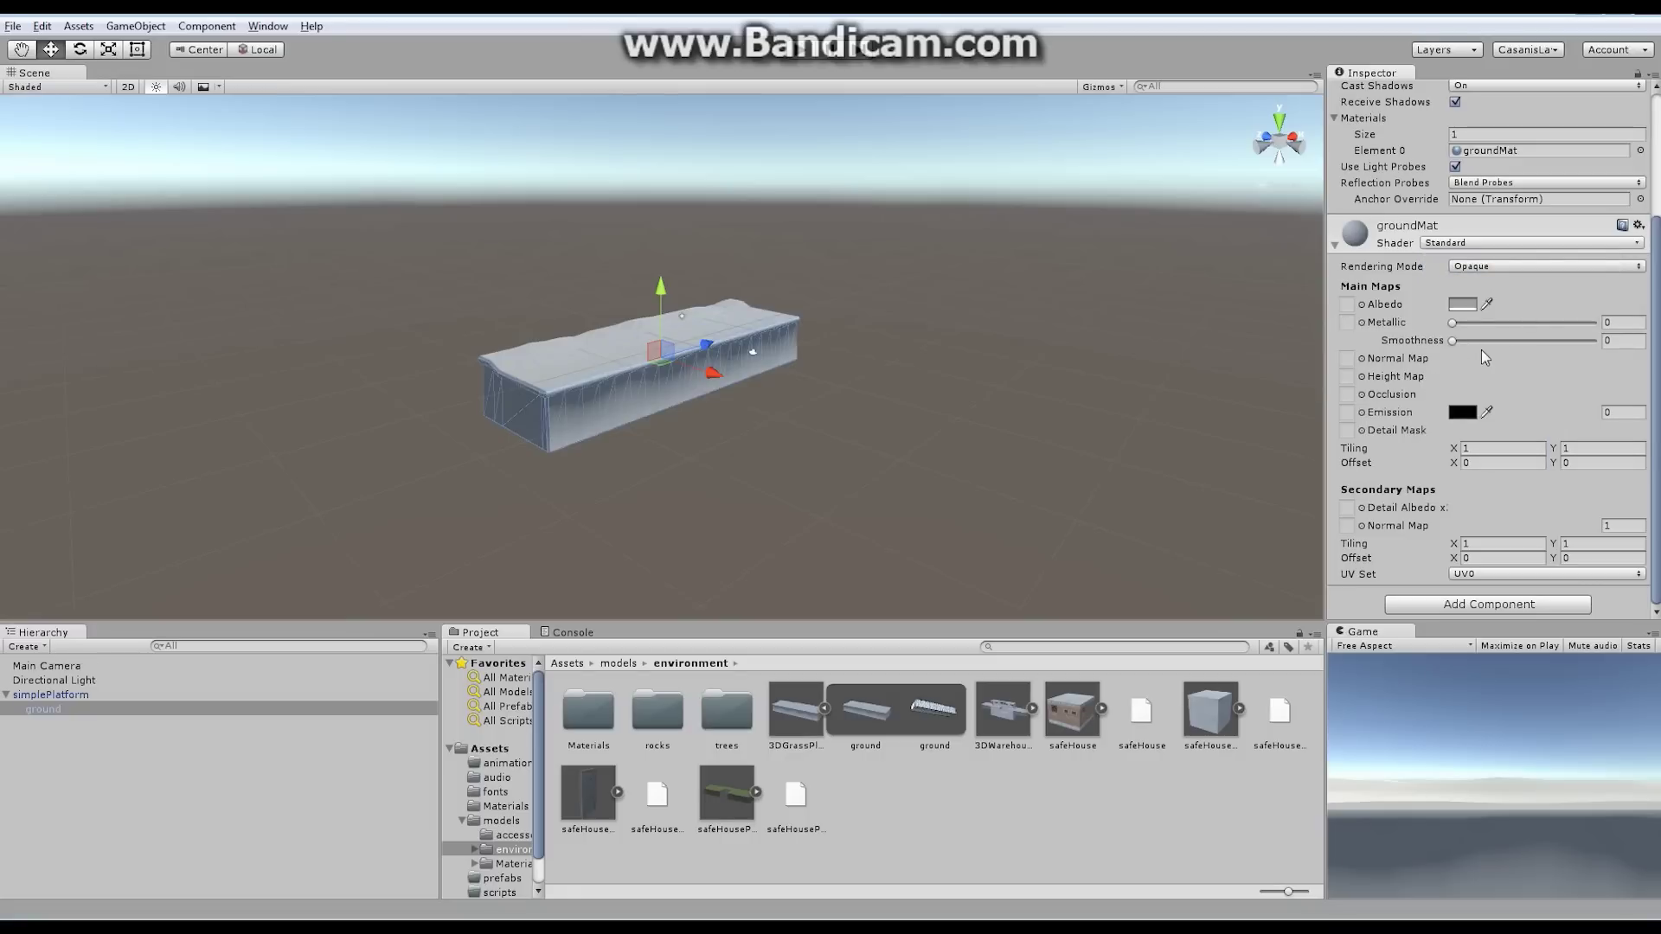
{"action": "left_click", "coordinate": [1497, 243]}
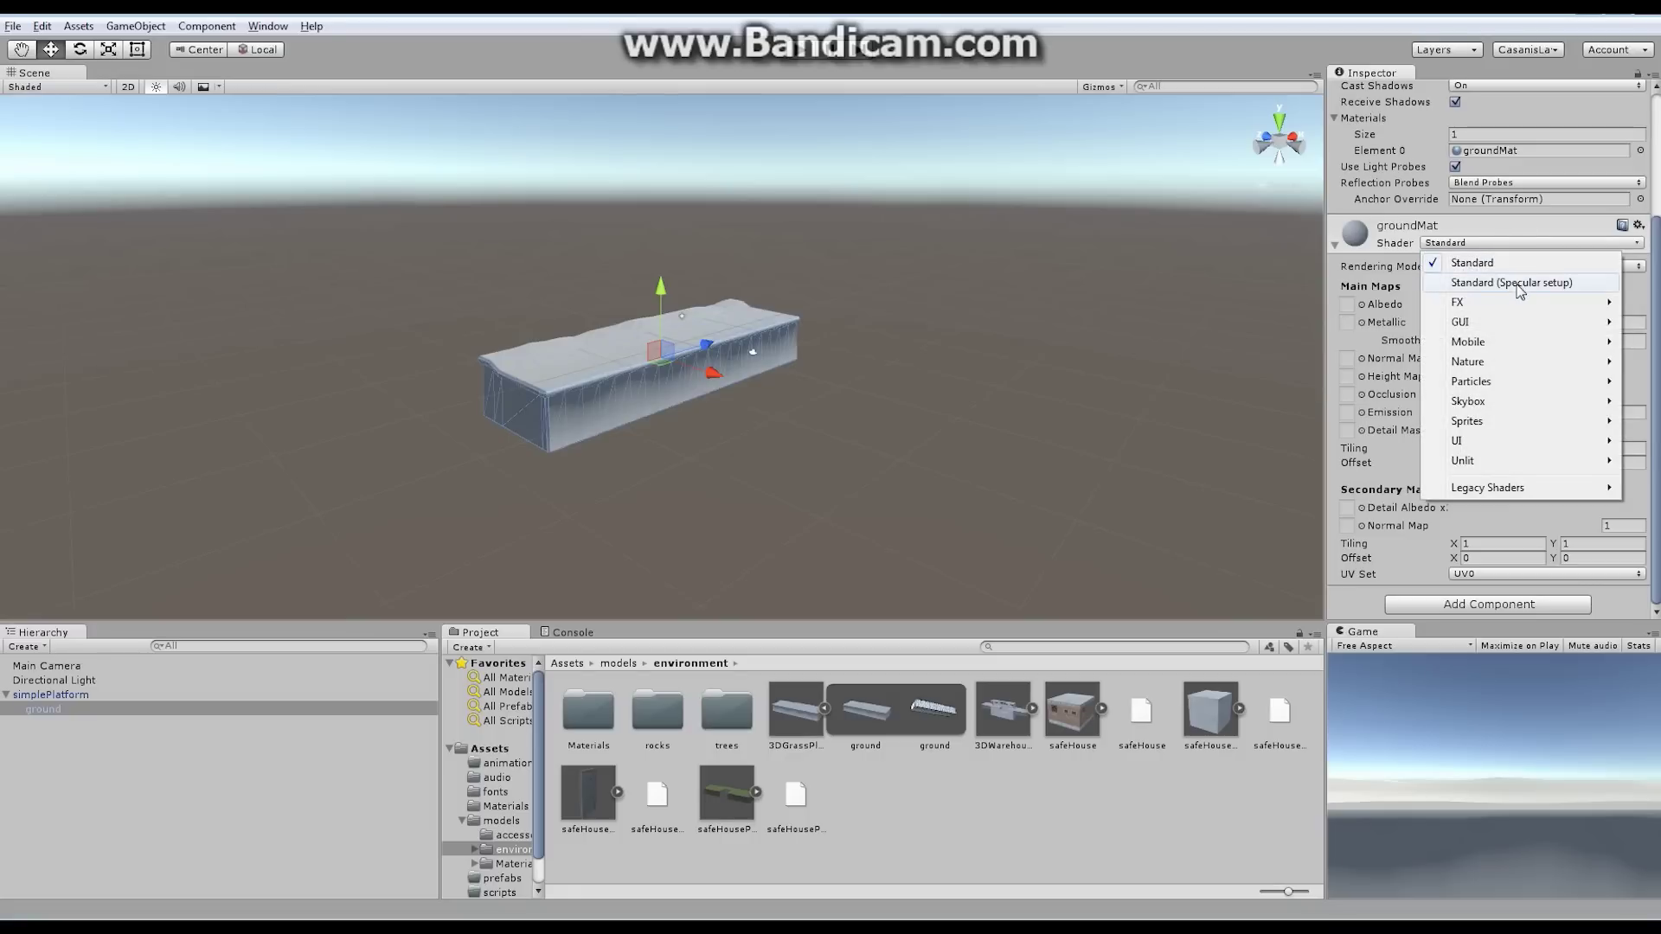
{"action": "left_click", "coordinate": [1517, 284]}
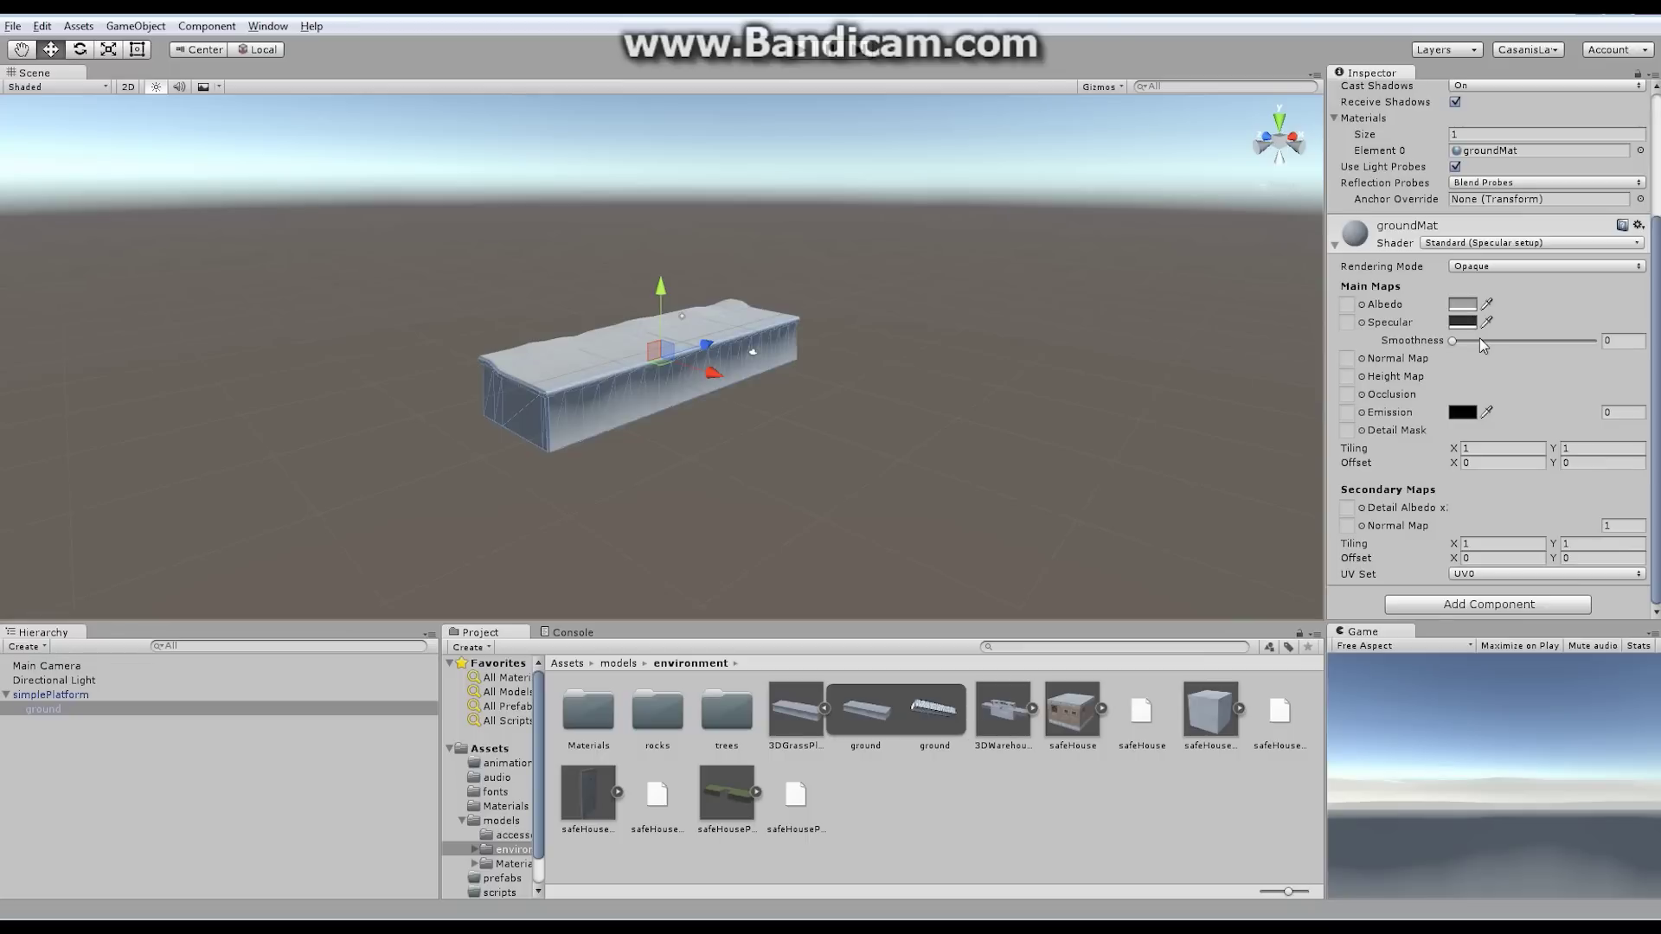
{"action": "left_click", "coordinate": [1552, 242]}
{"action": "left_click", "coordinate": [1514, 262]}
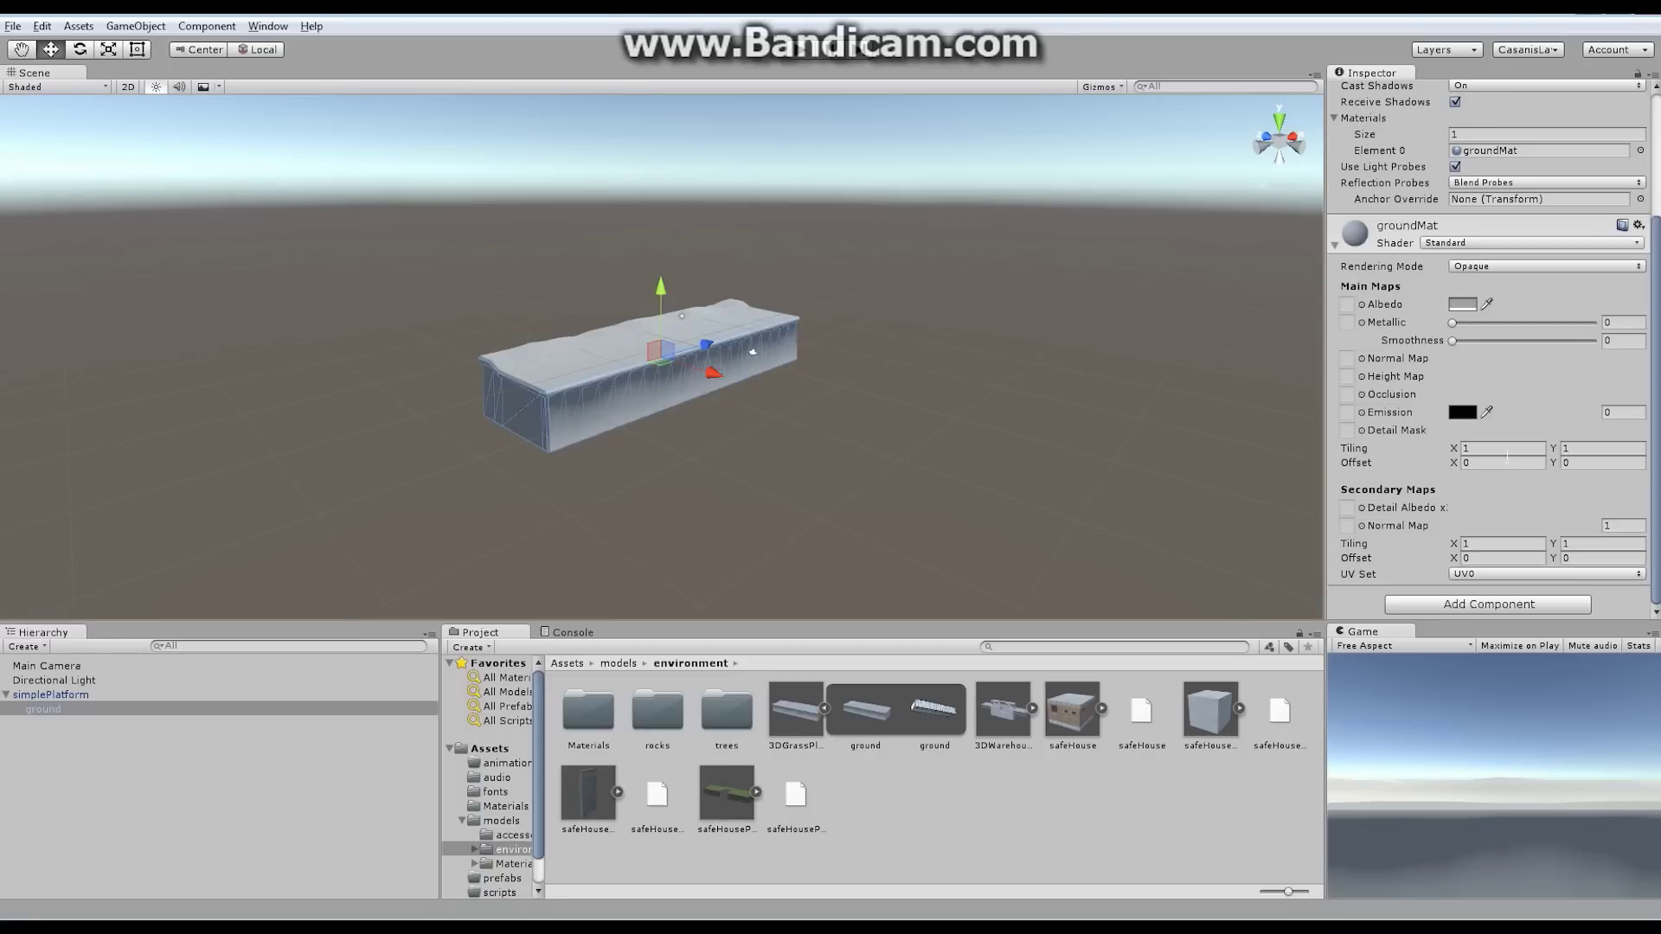
{"action": "left_click", "coordinate": [1562, 269]}
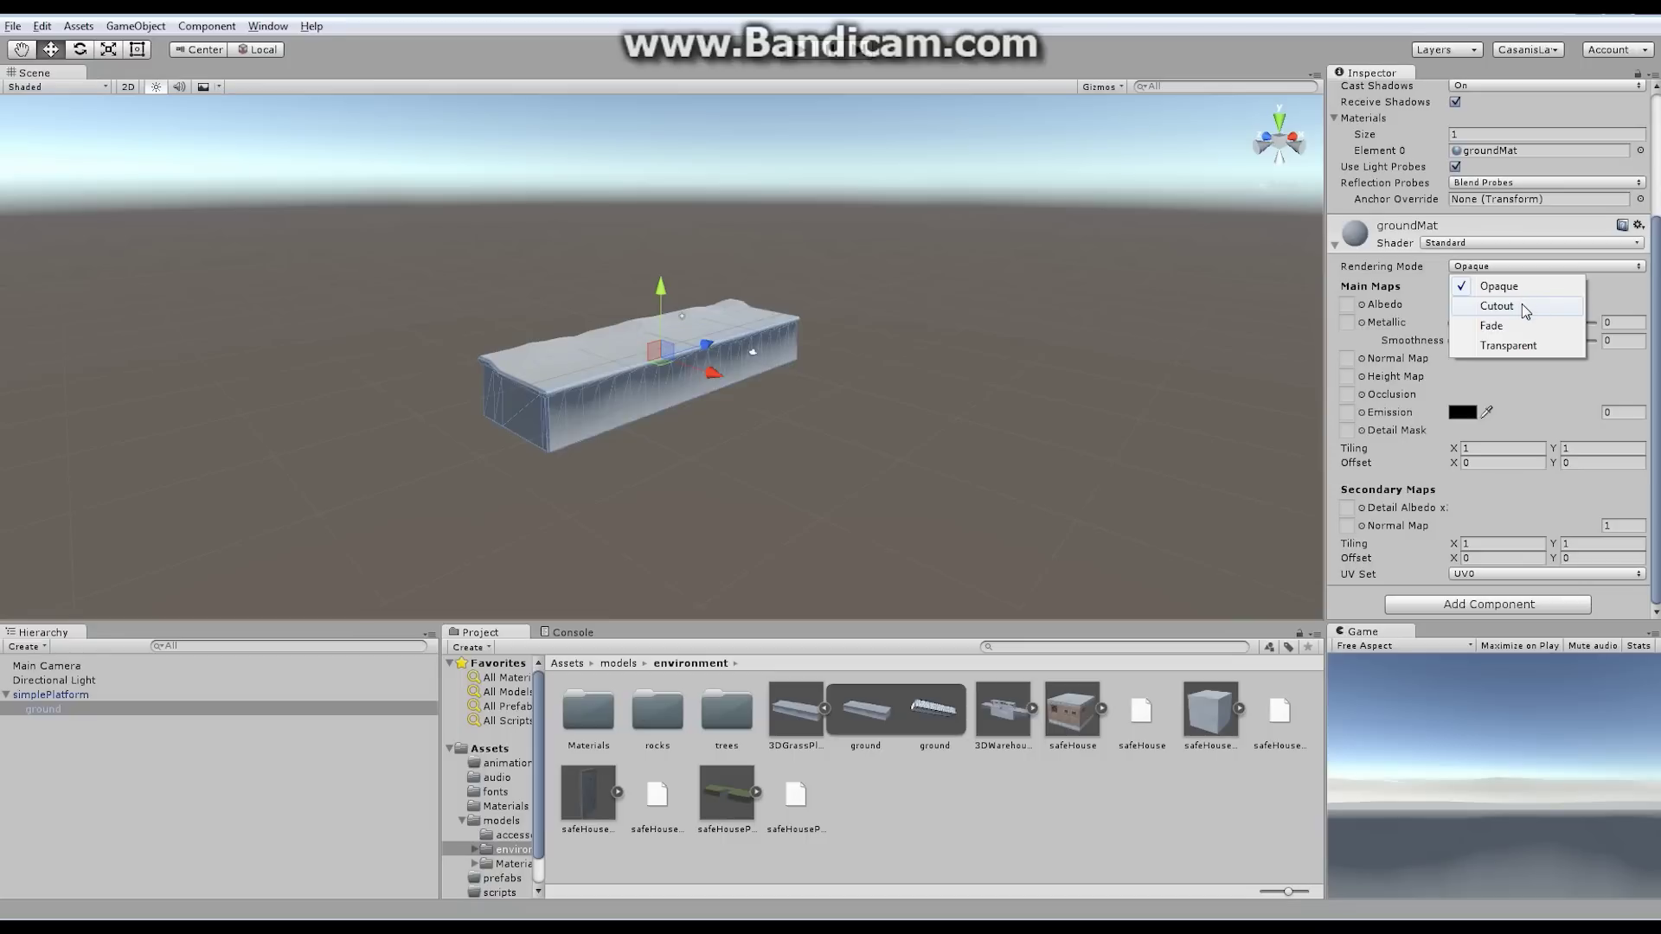
Try Transparent, then set groundMat's Rendering Mode to Cutout, exposing Alpha Cutoff 0.5
{"action": "left_click", "coordinate": [1510, 345]}
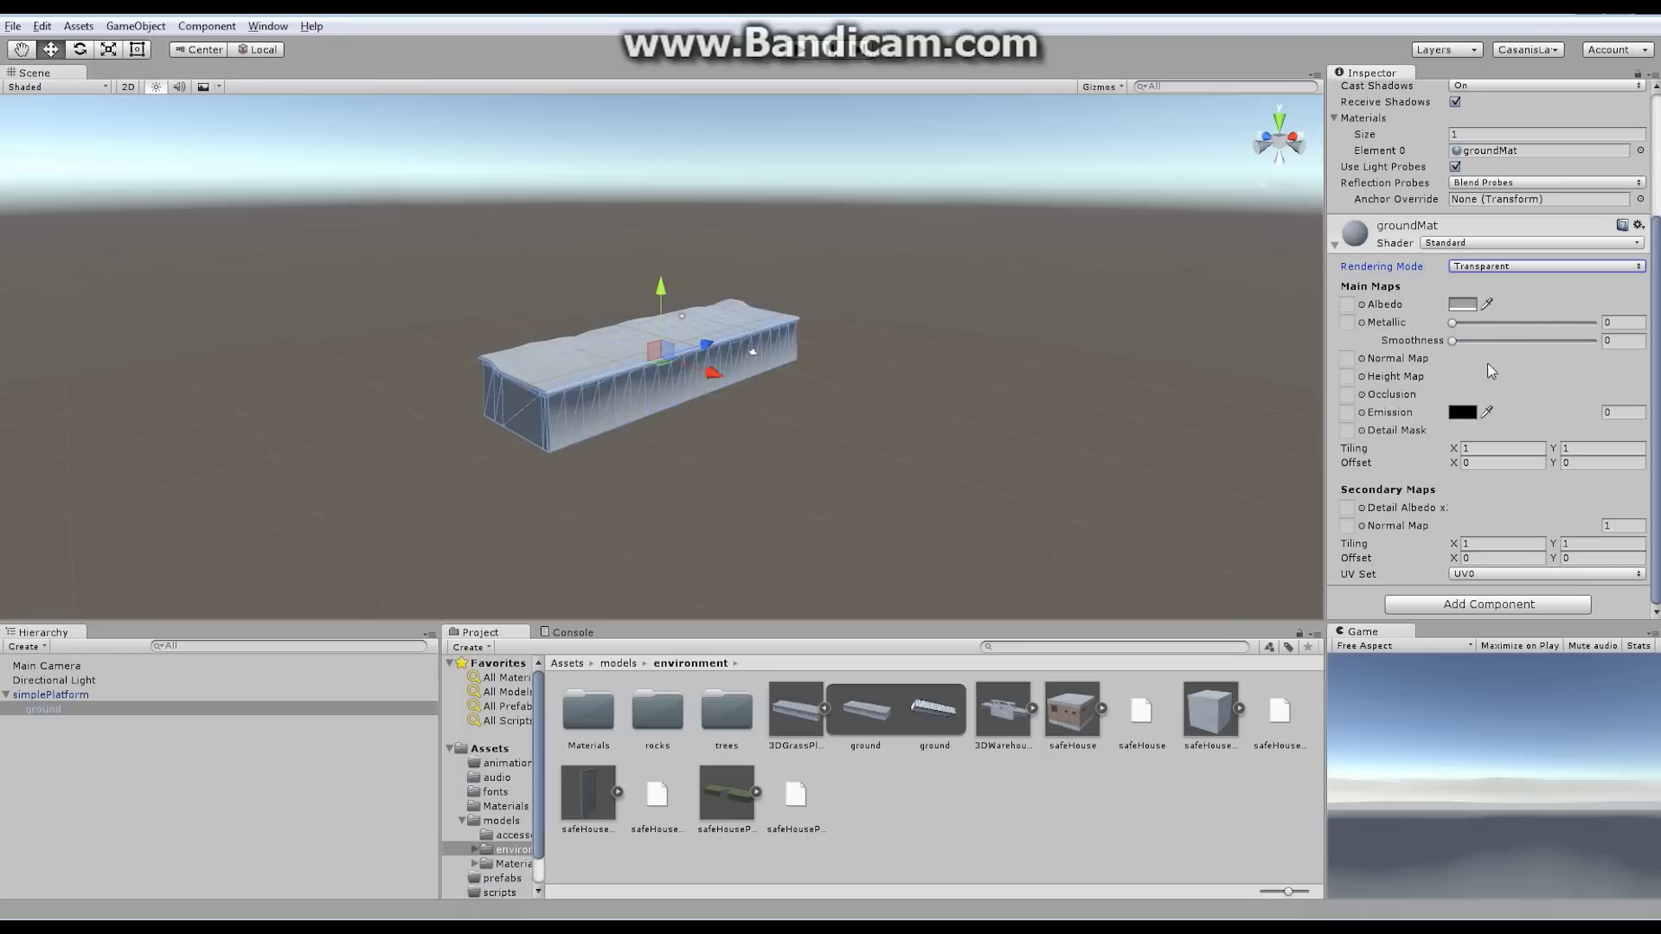
{"action": "left_click", "coordinate": [1531, 267]}
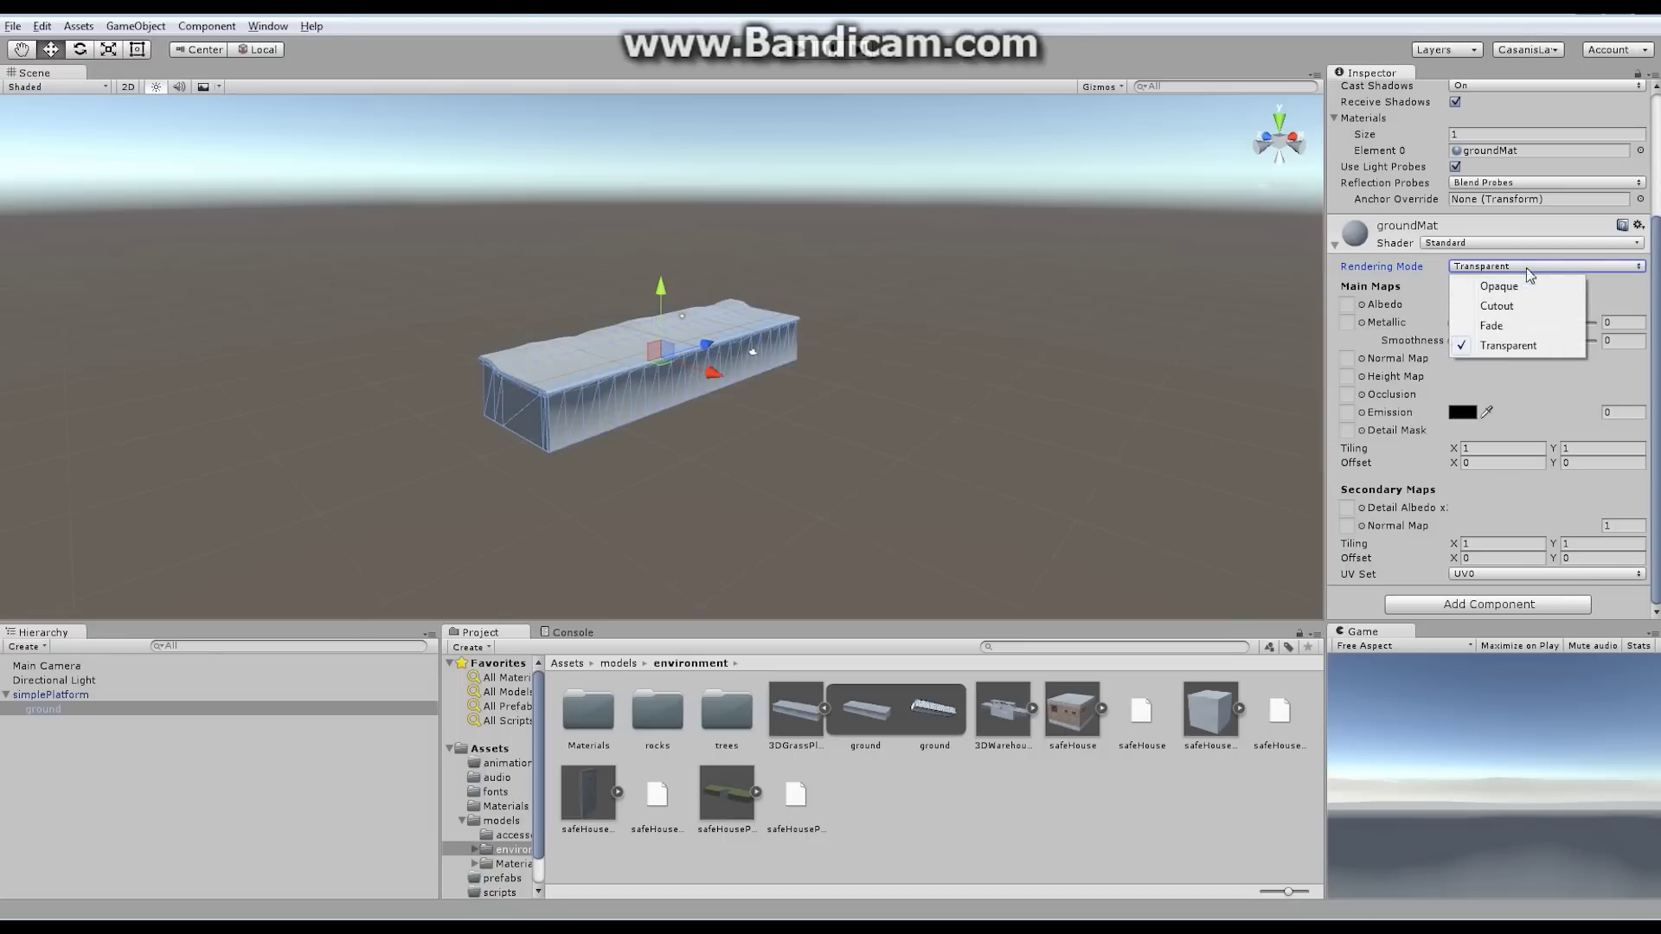
{"action": "left_click", "coordinate": [1536, 304]}
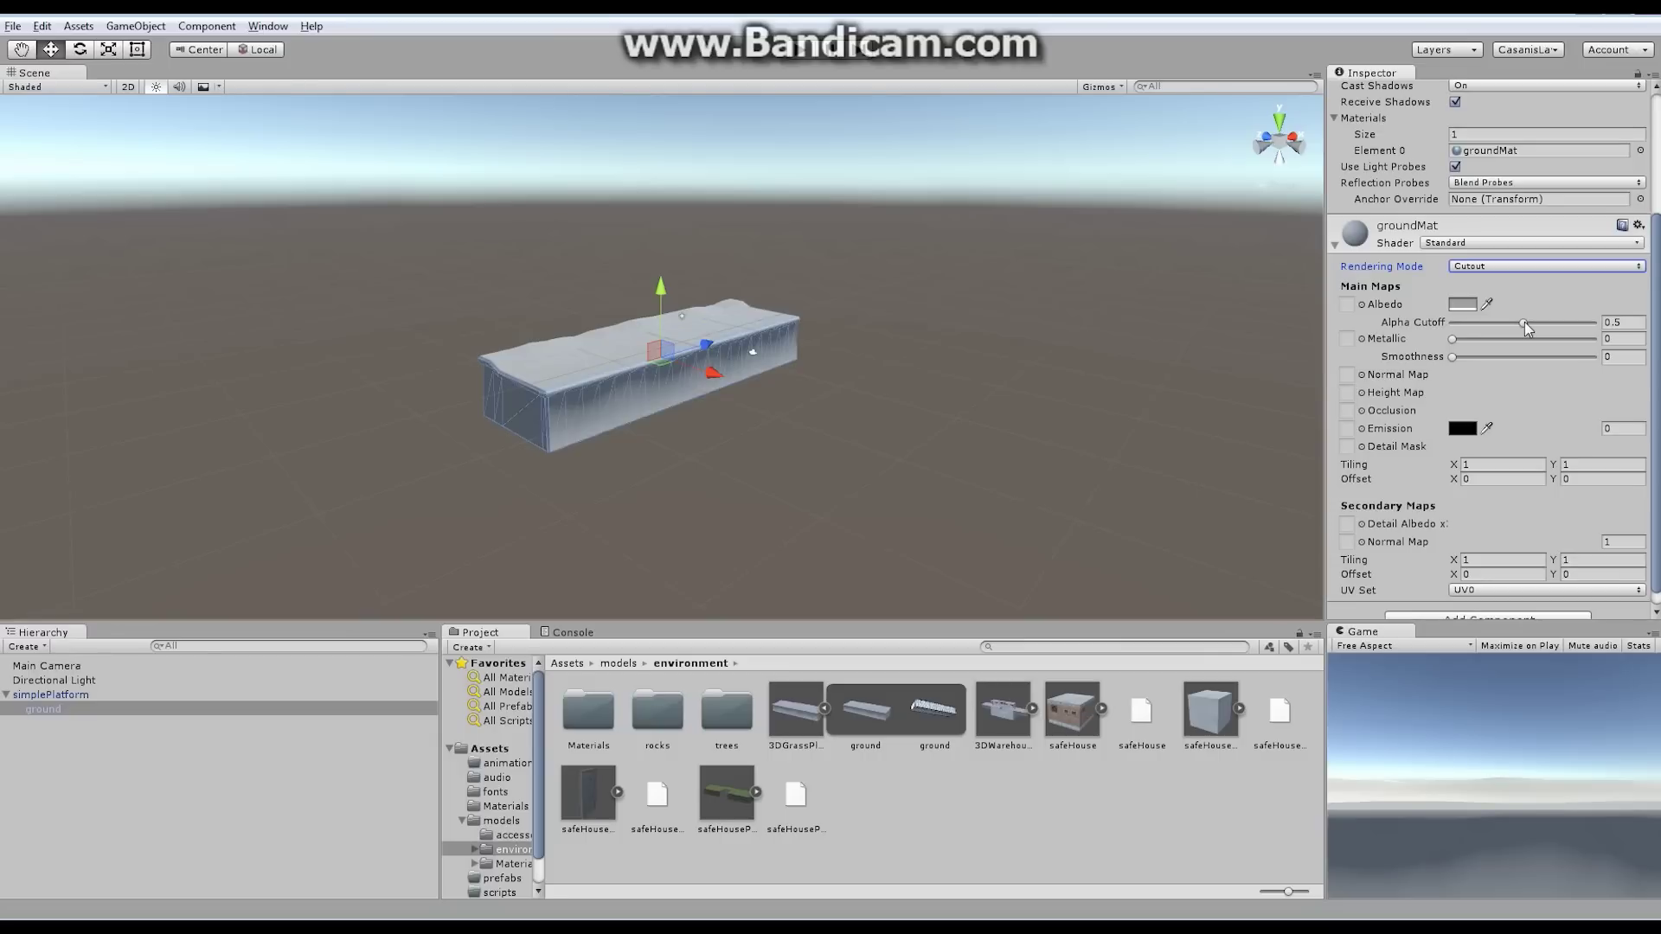
Try Fade on groundMat's Rendering Mode, then return it to Opaque
{"action": "left_click", "coordinate": [1538, 270]}
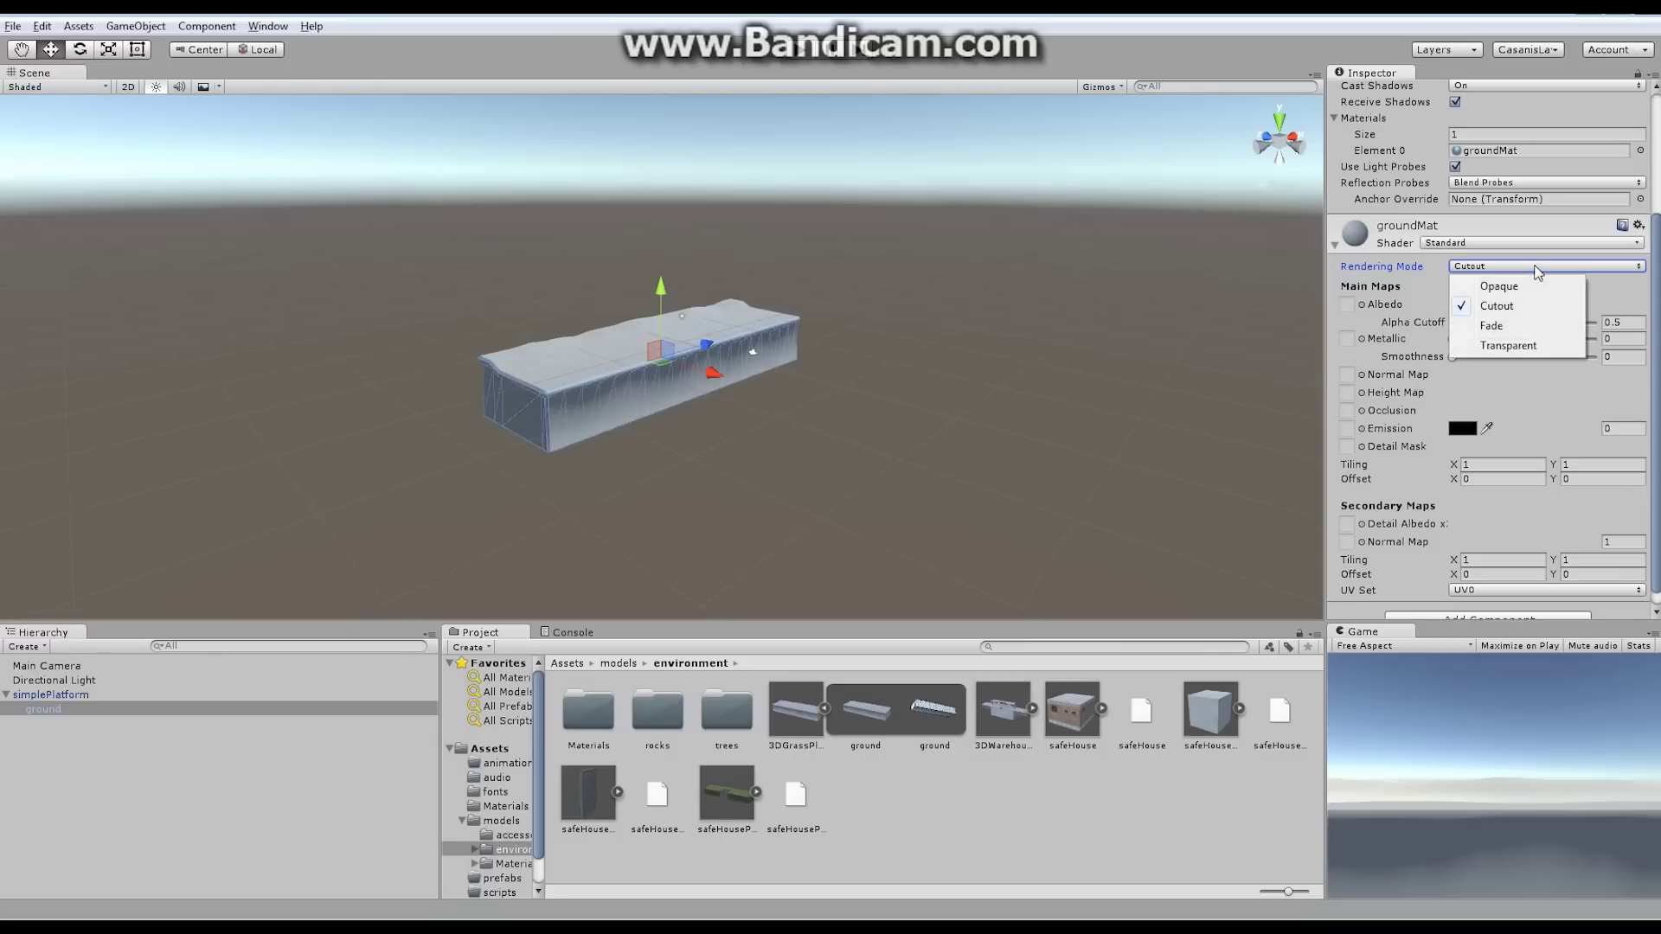
{"action": "left_click", "coordinate": [1504, 324]}
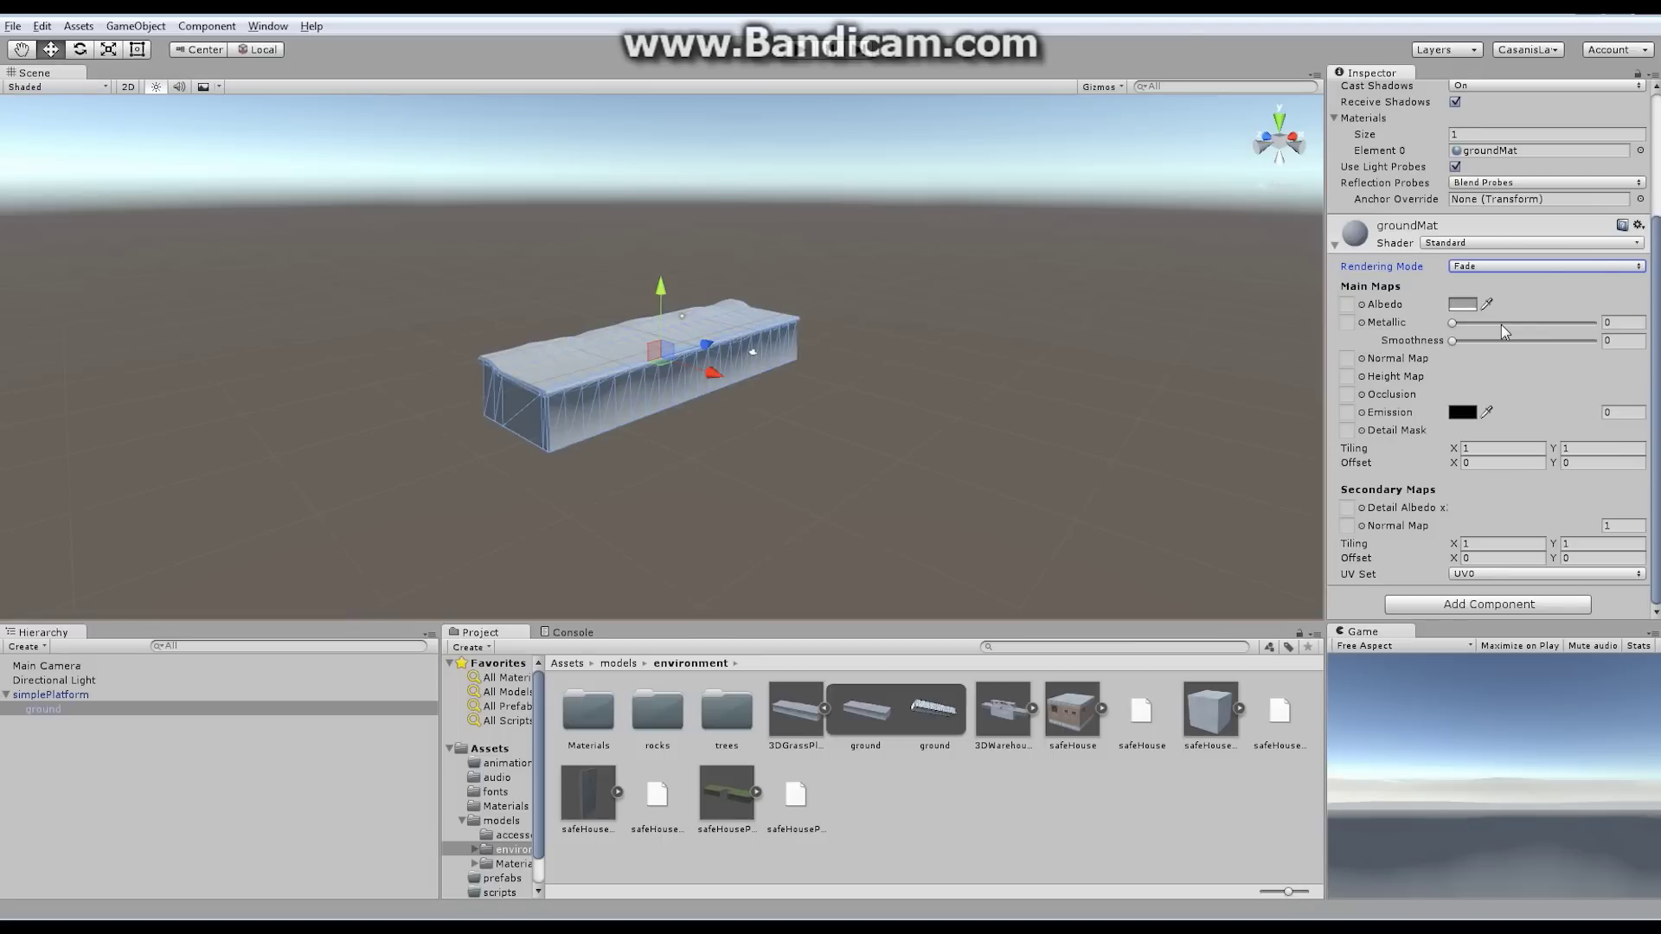
{"action": "left_click", "coordinate": [1507, 268]}
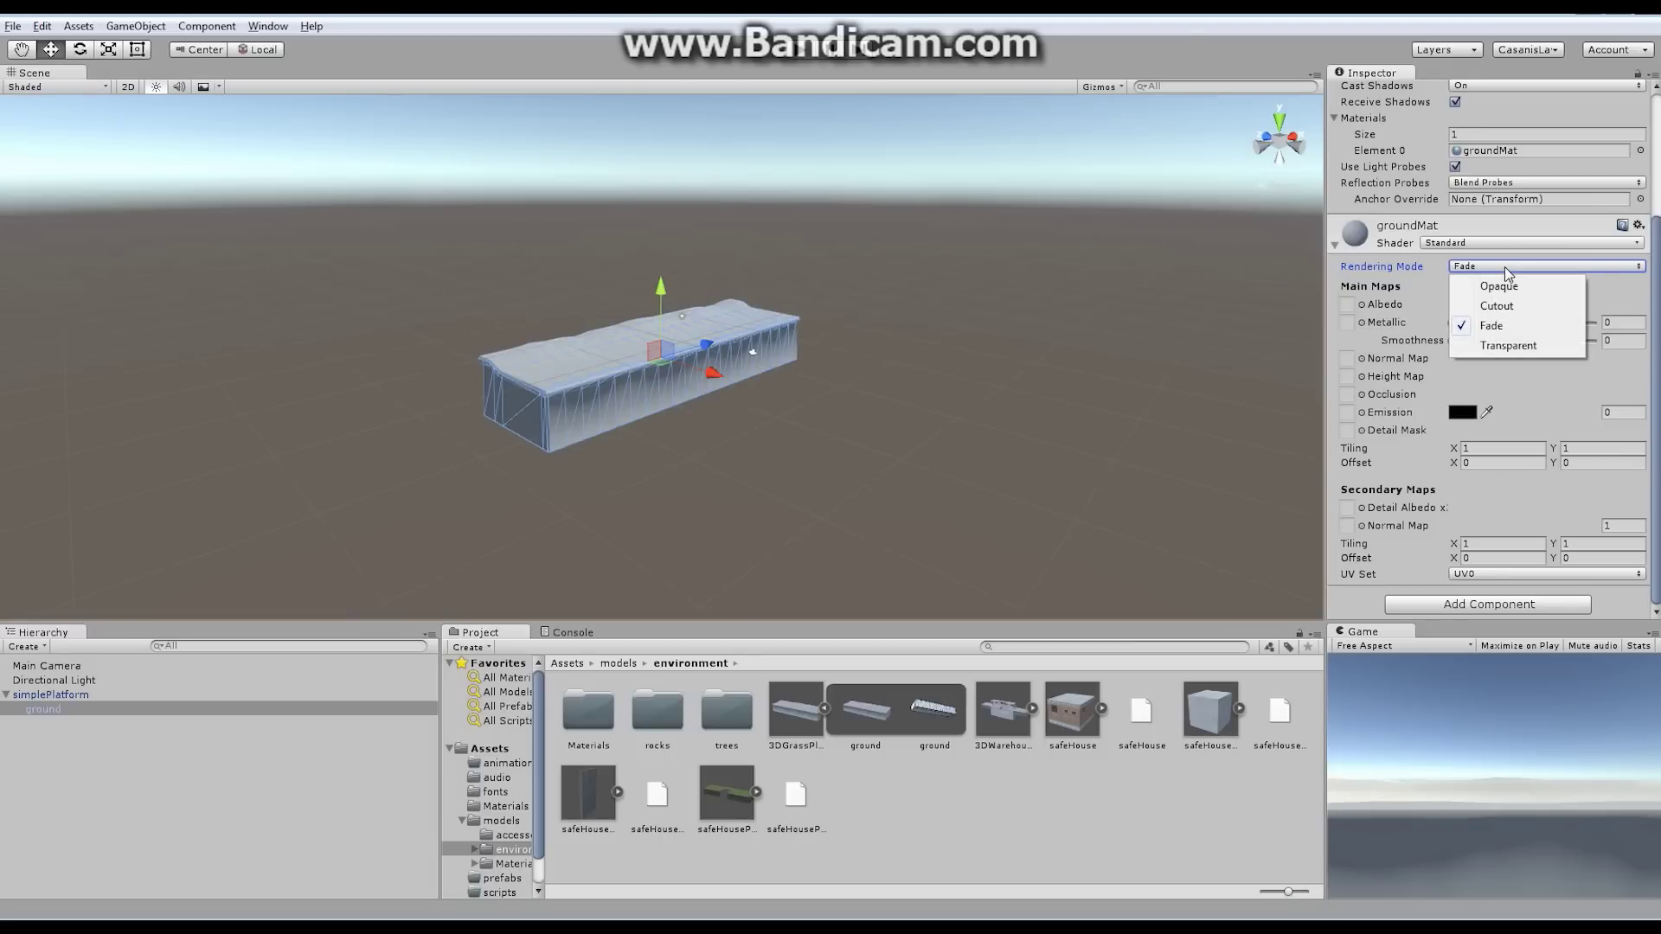
{"action": "left_click", "coordinate": [1524, 285]}
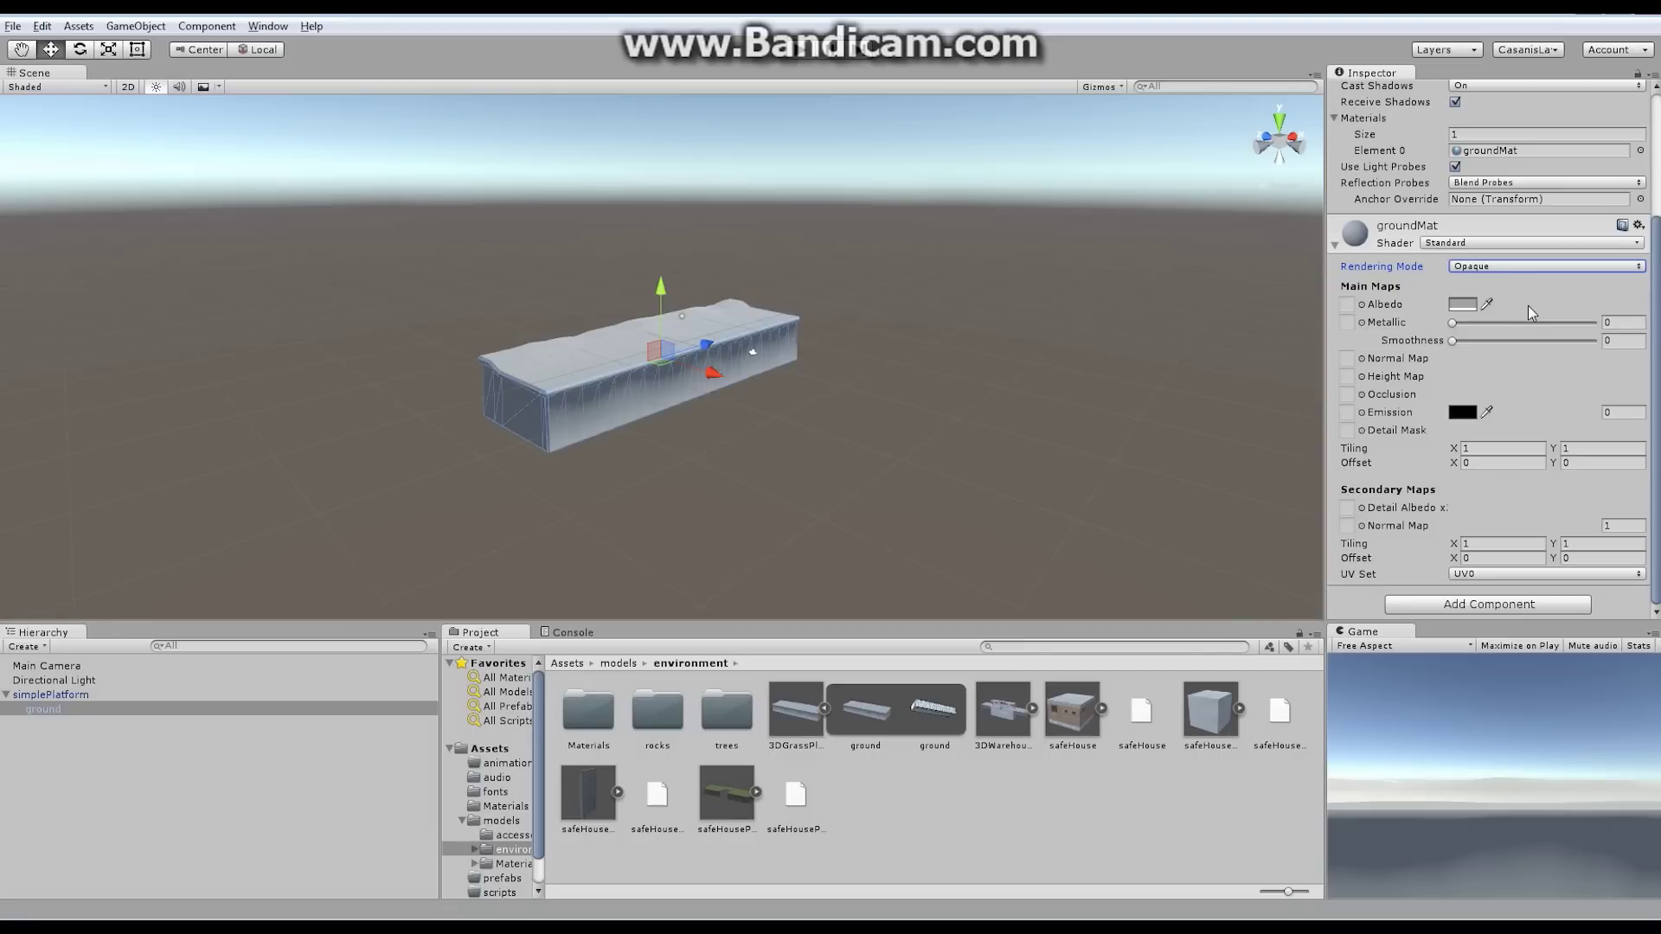
Lighten groundMat's Albedo colour to grey ABABAB (169, 169, 169)
{"action": "left_click", "coordinate": [1469, 305]}
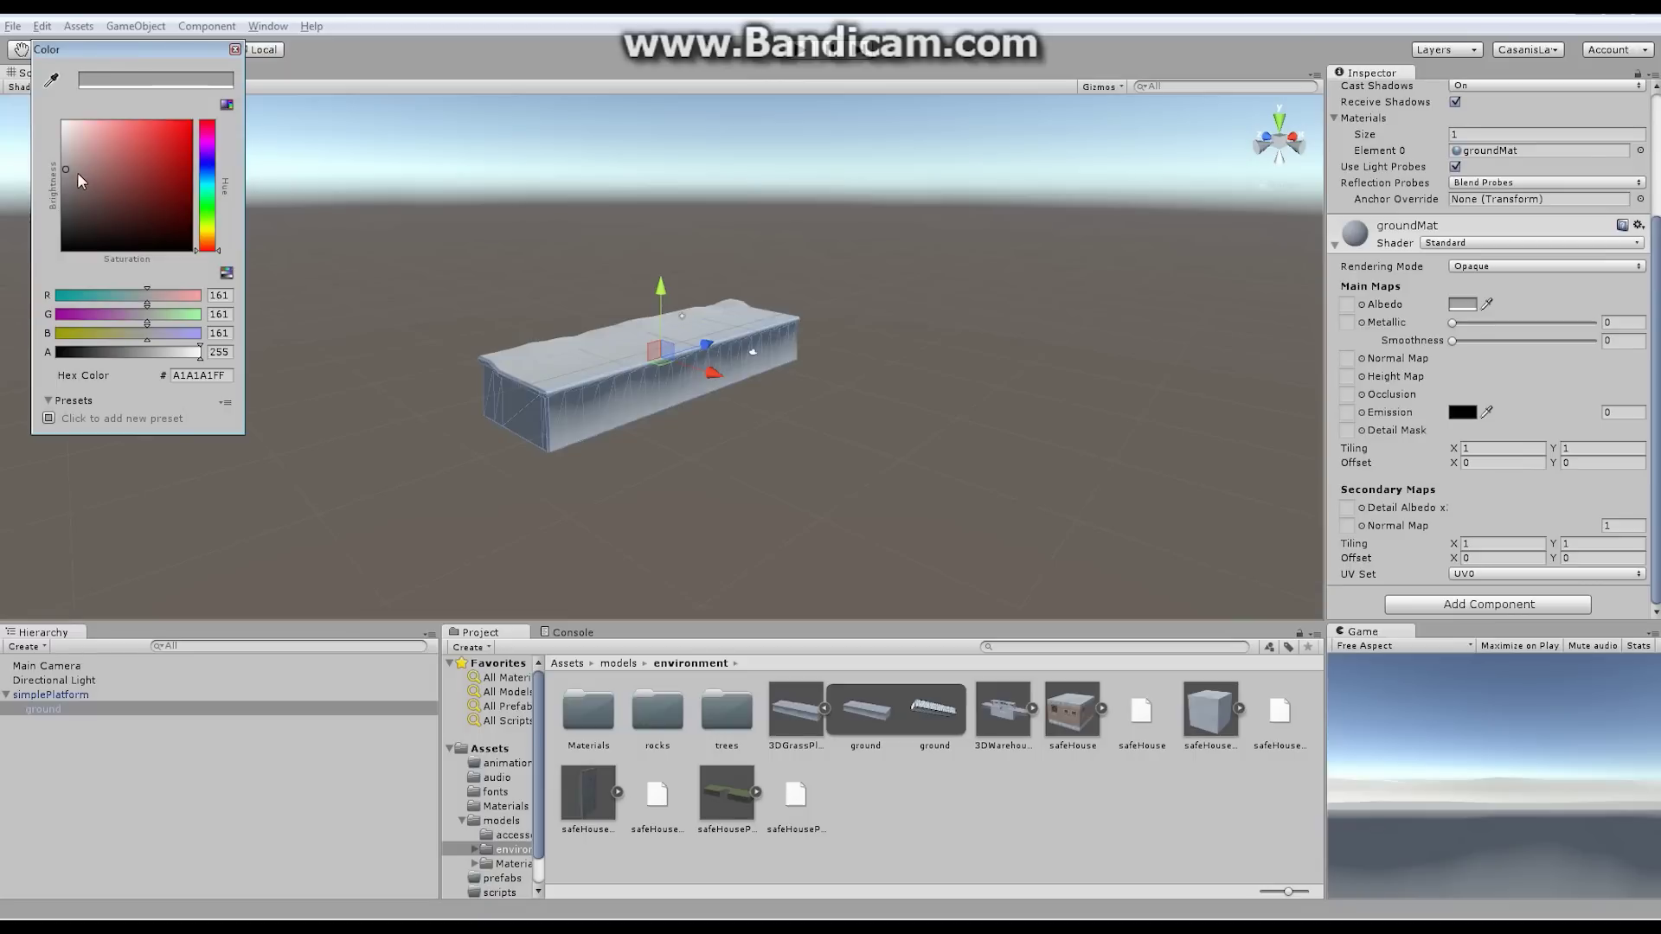
{"action": "mouse_move", "coordinate": [76, 173]}
{"action": "left_mouse_down"}
{"action": "mouse_move", "coordinate": [159, 148]}
{"action": "mouse_move", "coordinate": [168, 192]}
{"action": "mouse_move", "coordinate": [157, 138]}
{"action": "mouse_move", "coordinate": [137, 213]}
{"action": "mouse_move", "coordinate": [126, 152]}
{"action": "mouse_move", "coordinate": [65, 166]}
{"action": "left_mouse_up"}
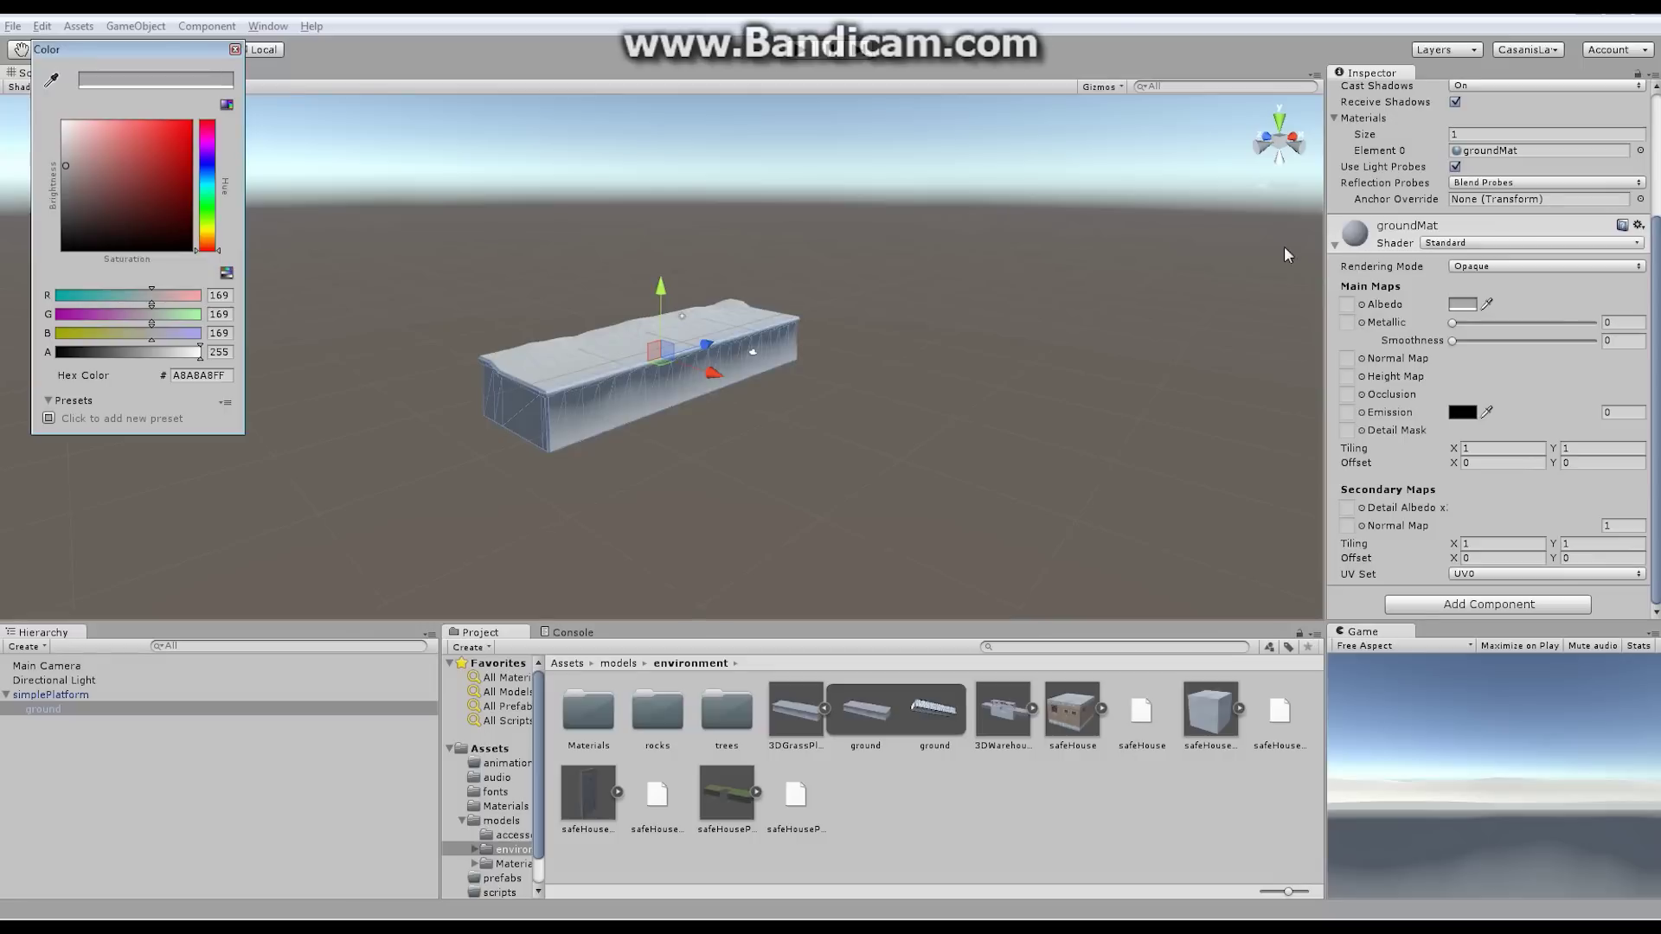
{"action": "left_click", "coordinate": [234, 50]}
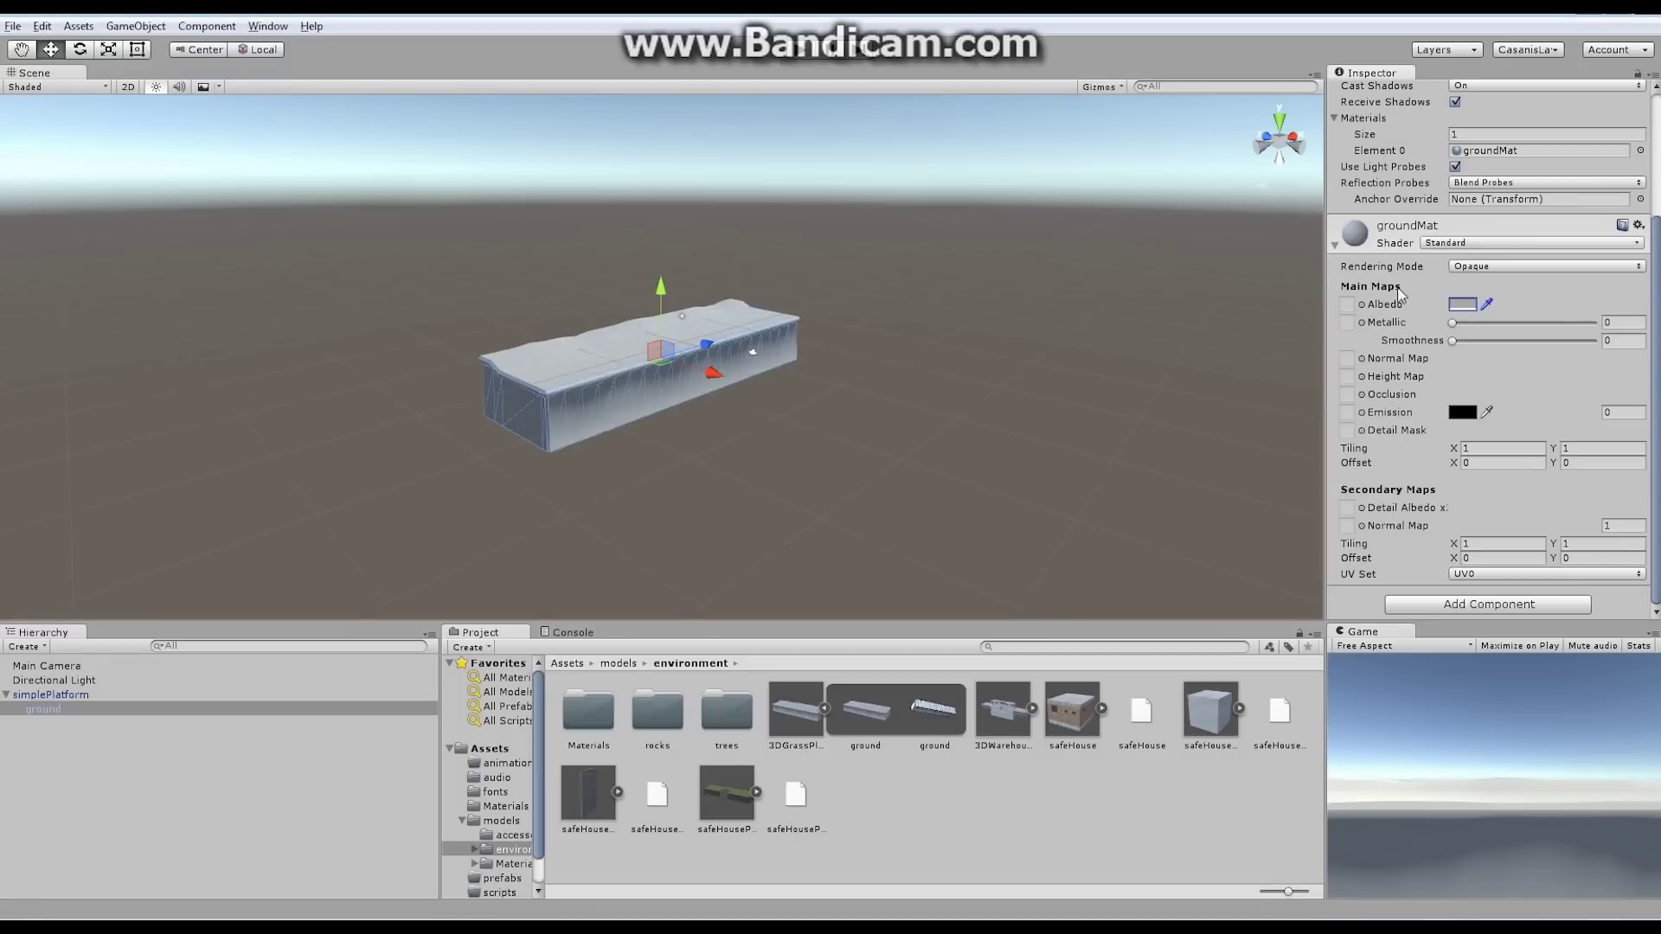
Assign the 3DPlatform grass texture to groundMat's Albedo slot
{"action": "left_click", "coordinate": [1363, 306]}
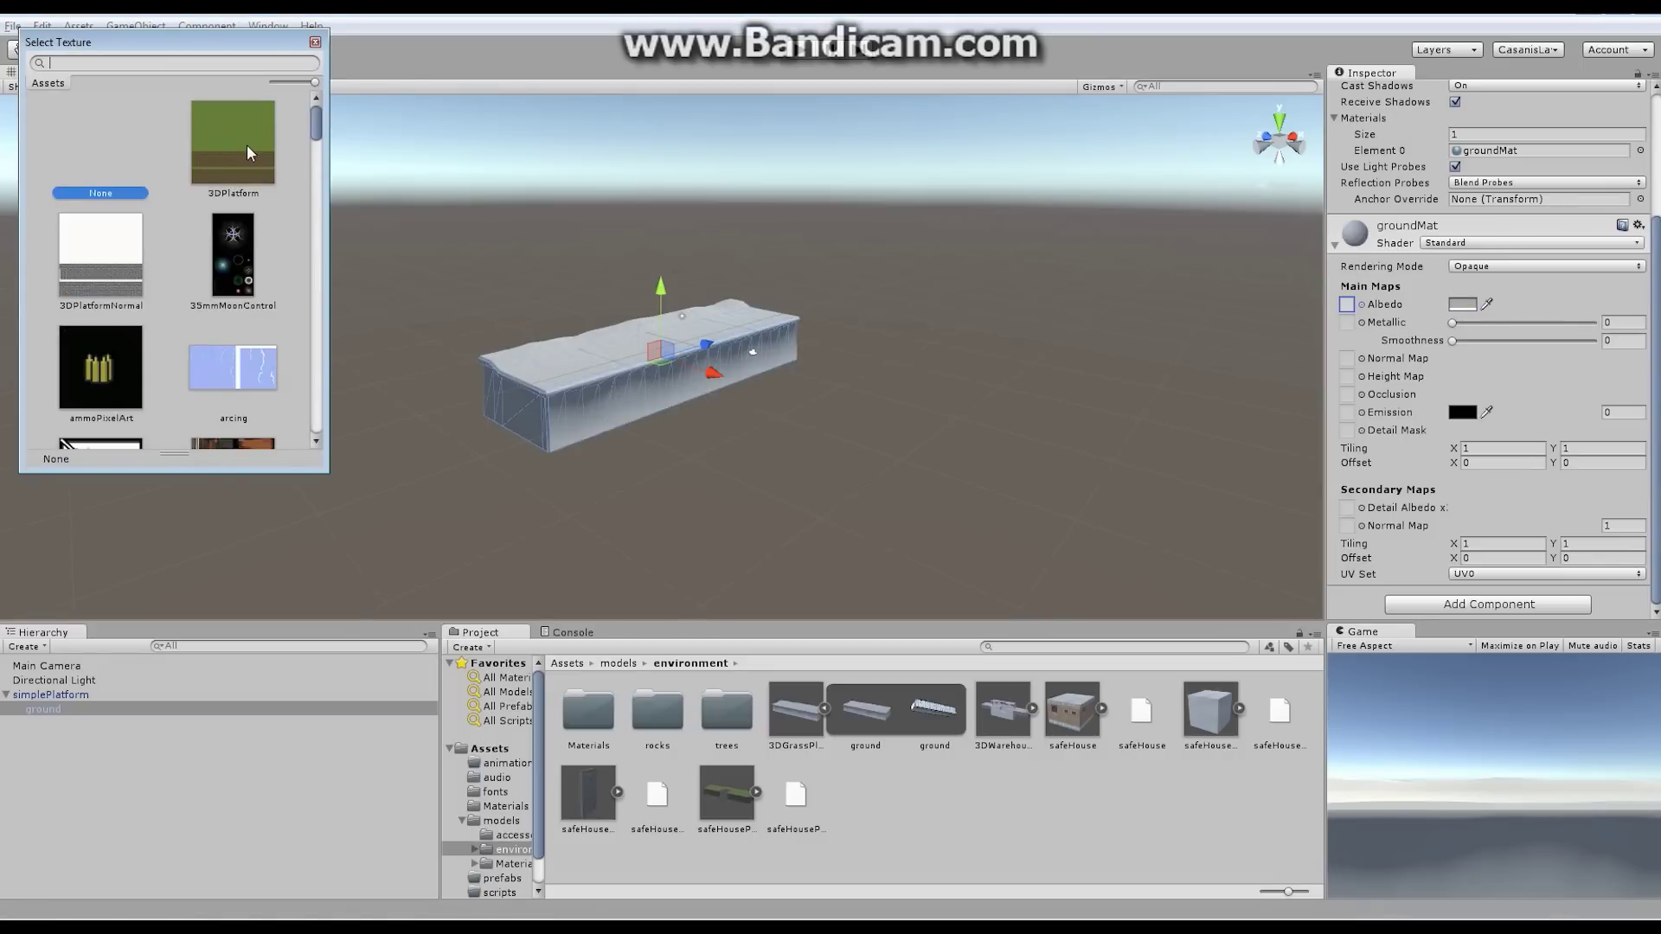
{"action": "double_click", "coordinate": [240, 152]}
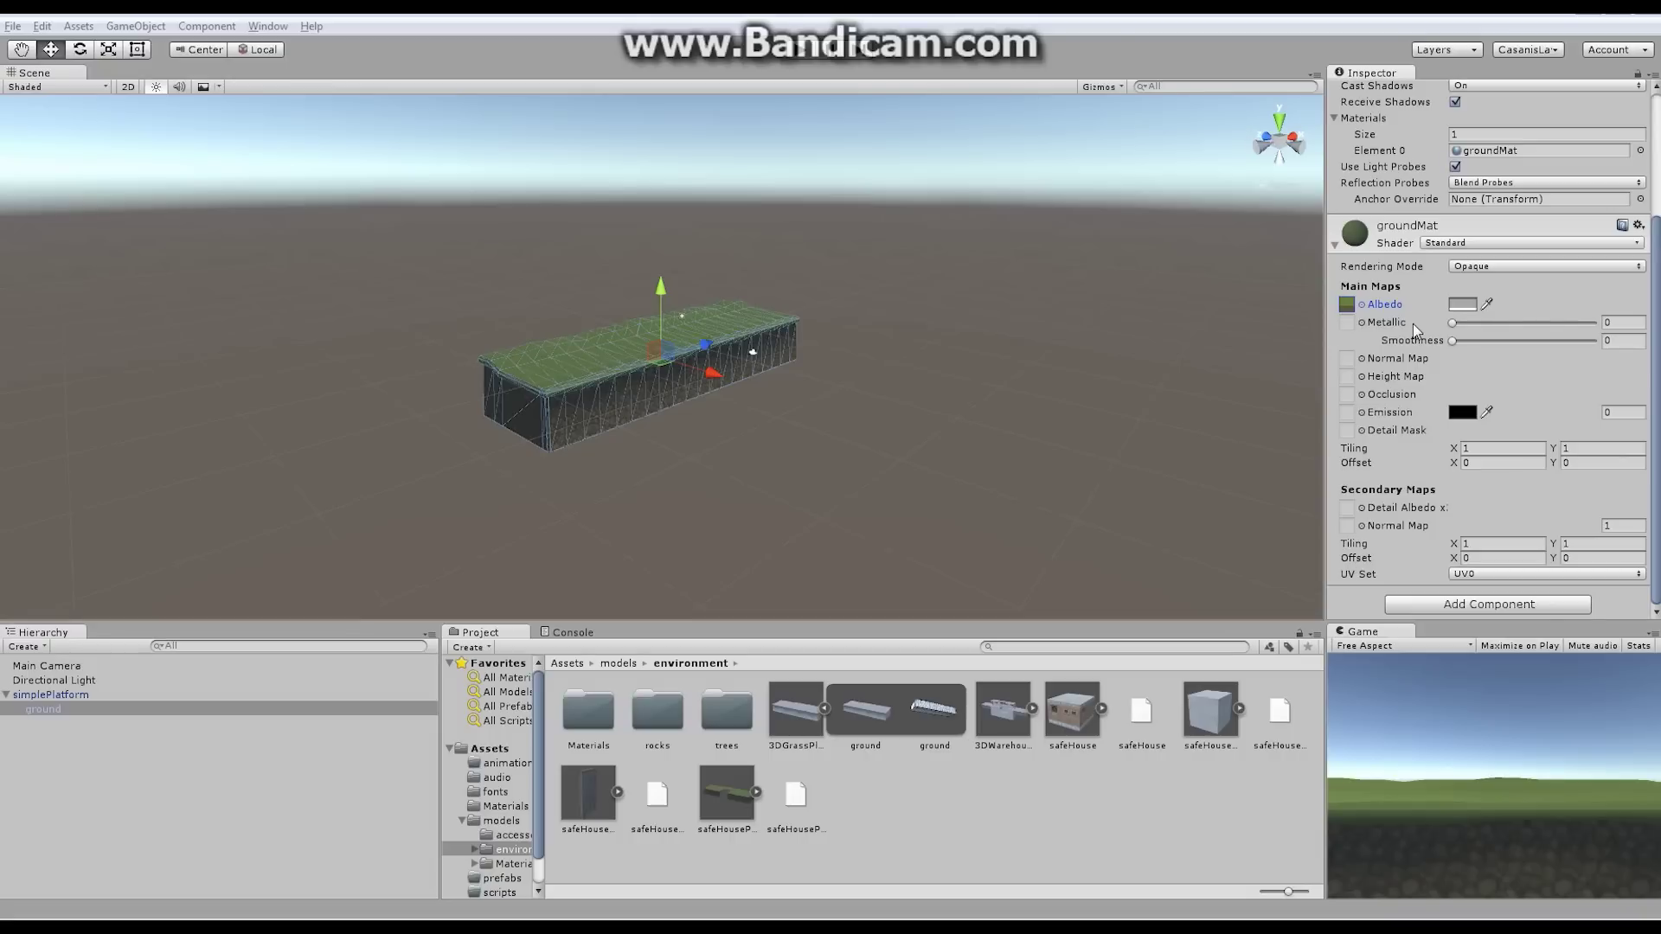
{"action": "left_click", "coordinate": [1622, 323]}
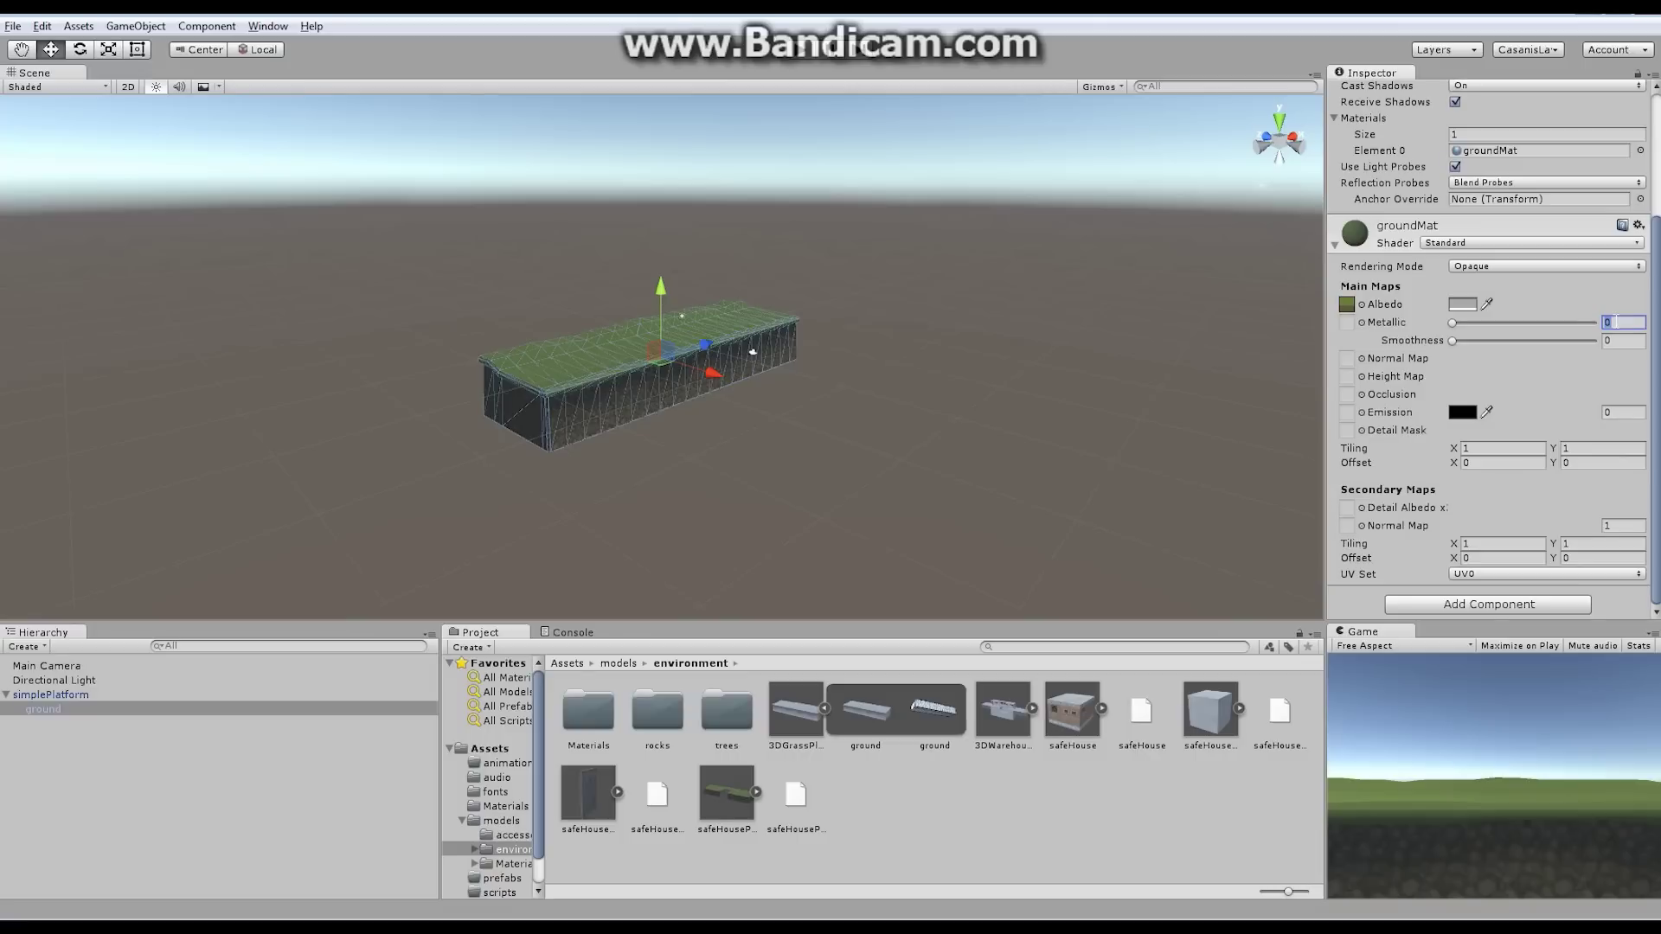
{"action": "mouse_move", "coordinate": [1455, 322]}
{"action": "left_mouse_down"}
{"action": "mouse_move", "coordinate": [1549, 322]}
{"action": "mouse_move", "coordinate": [1427, 325]}
{"action": "left_mouse_up"}
{"action": "left_click_drag", "start_coordinate": [1454, 325], "coordinate": [1557, 356]}
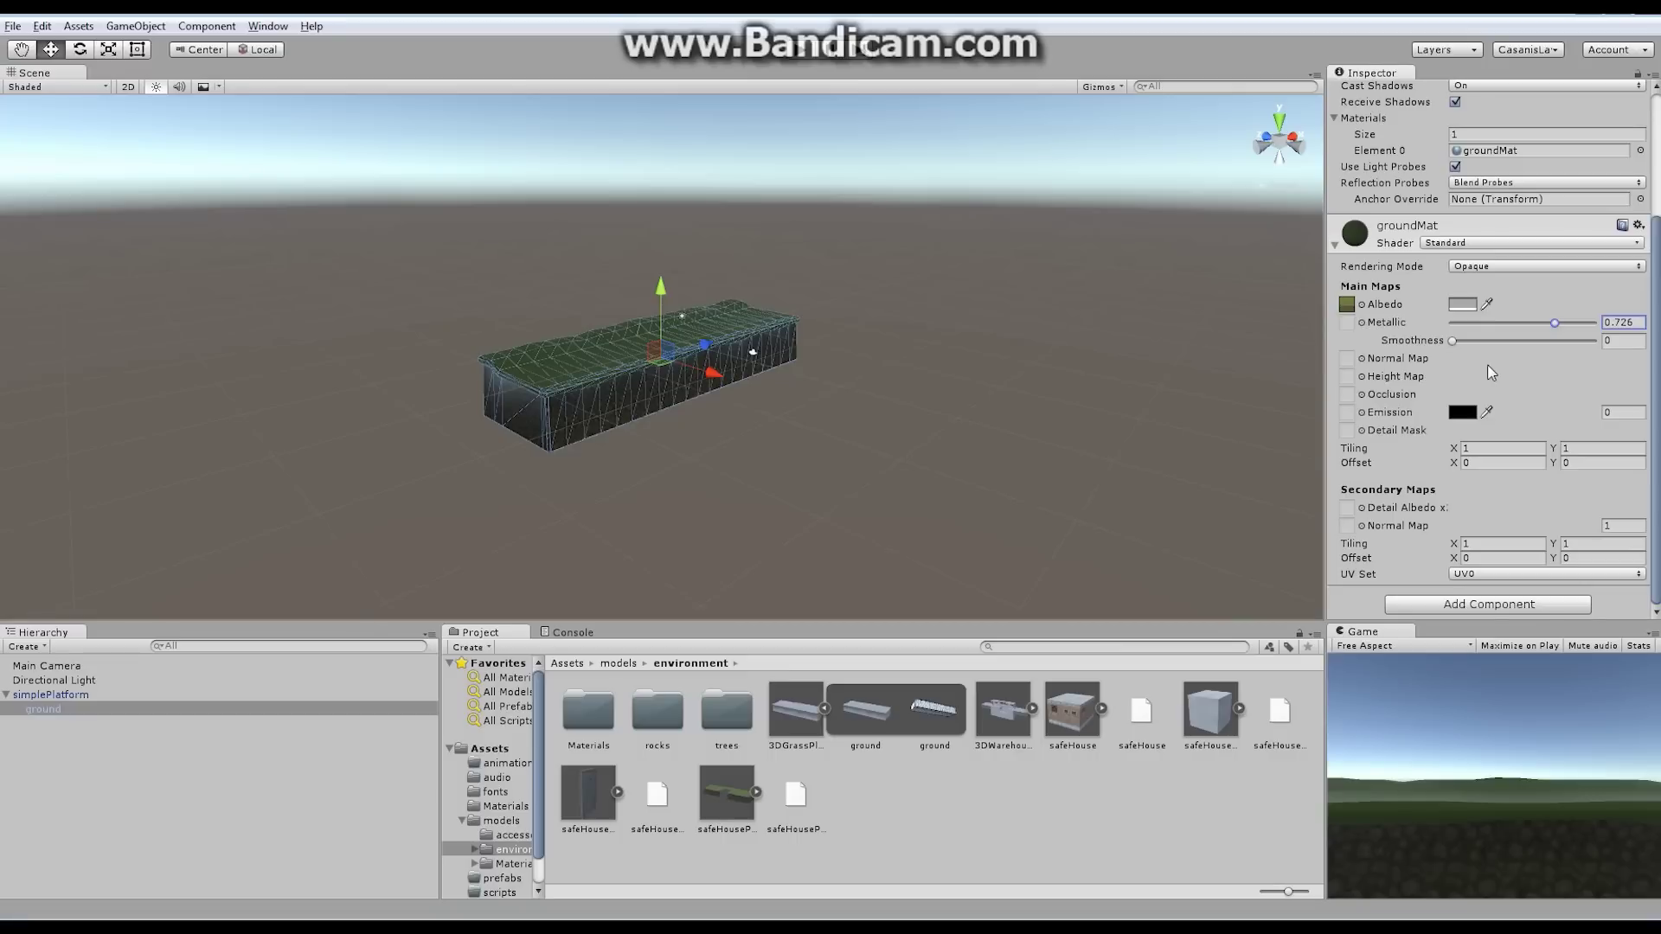
{"action": "left_click_drag", "start_coordinate": [1454, 341], "coordinate": [1583, 365]}
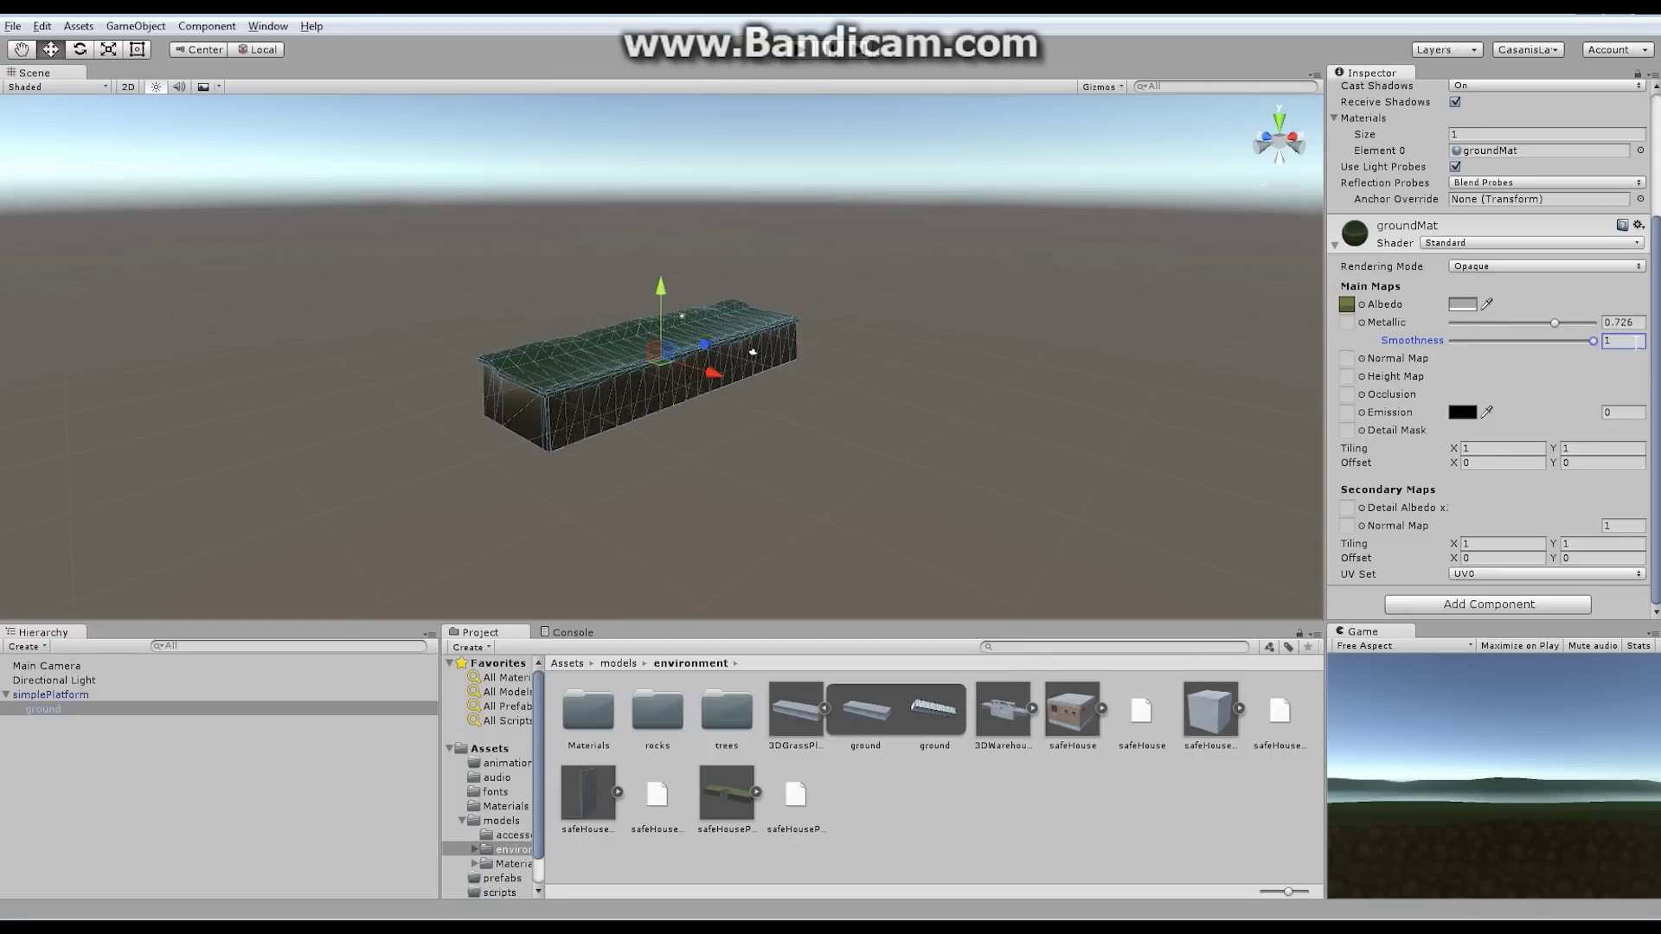
{"action": "left_click_drag", "start_coordinate": [1595, 341], "coordinate": [1451, 368]}
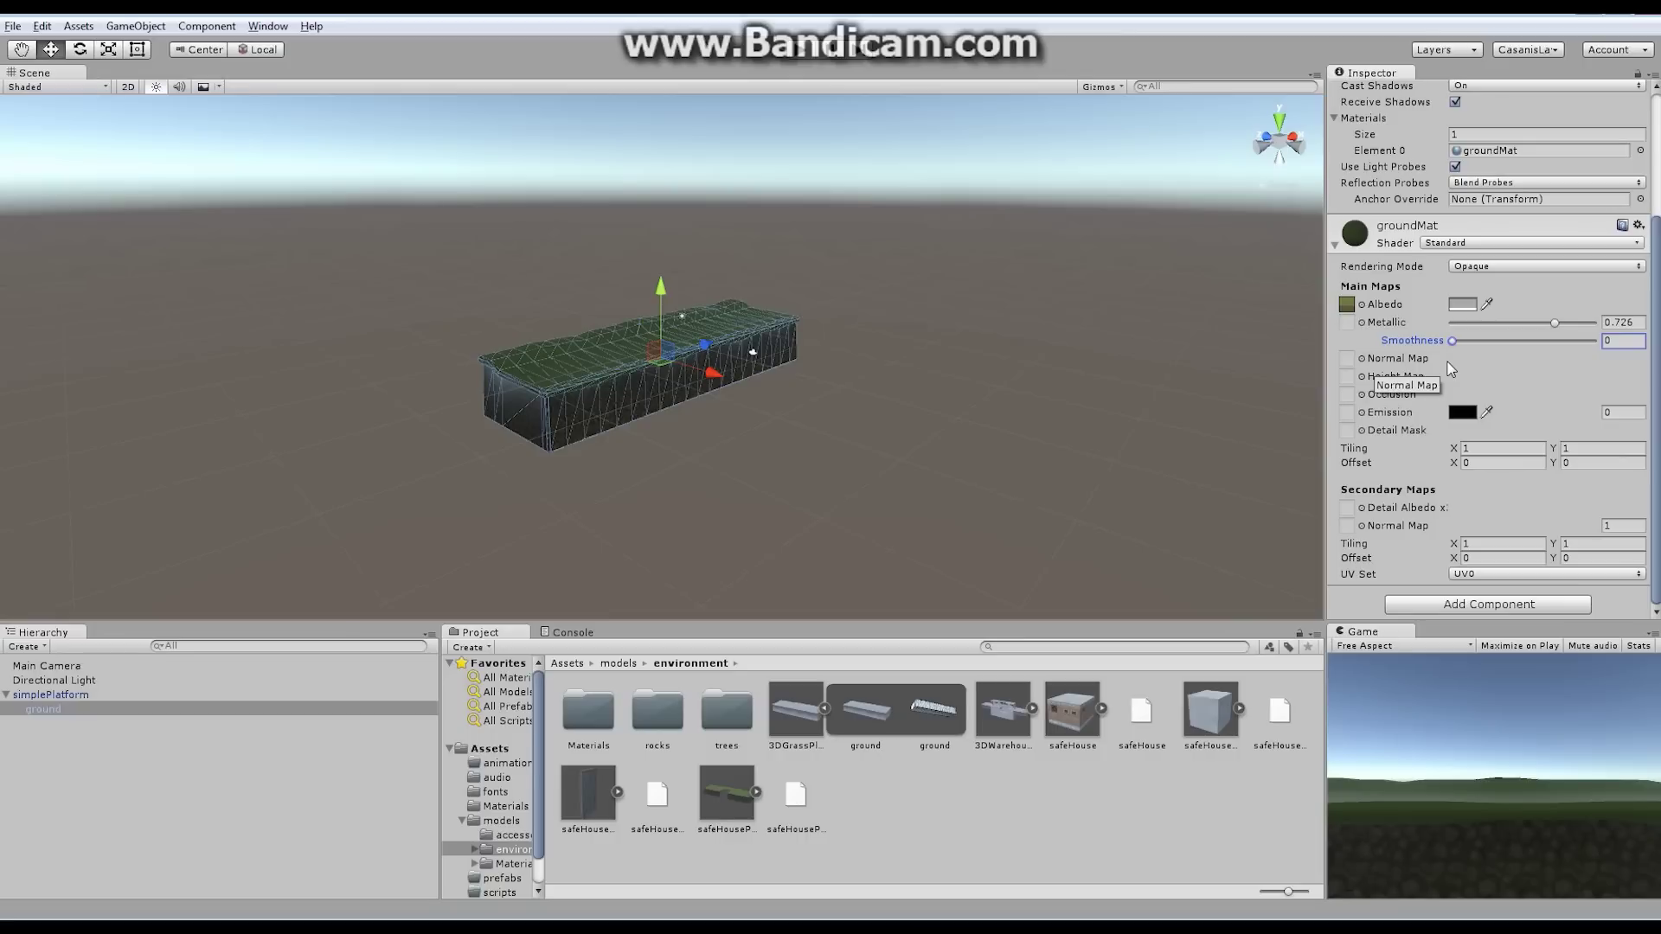
{"action": "left_click_drag", "start_coordinate": [1555, 321], "coordinate": [1439, 330]}
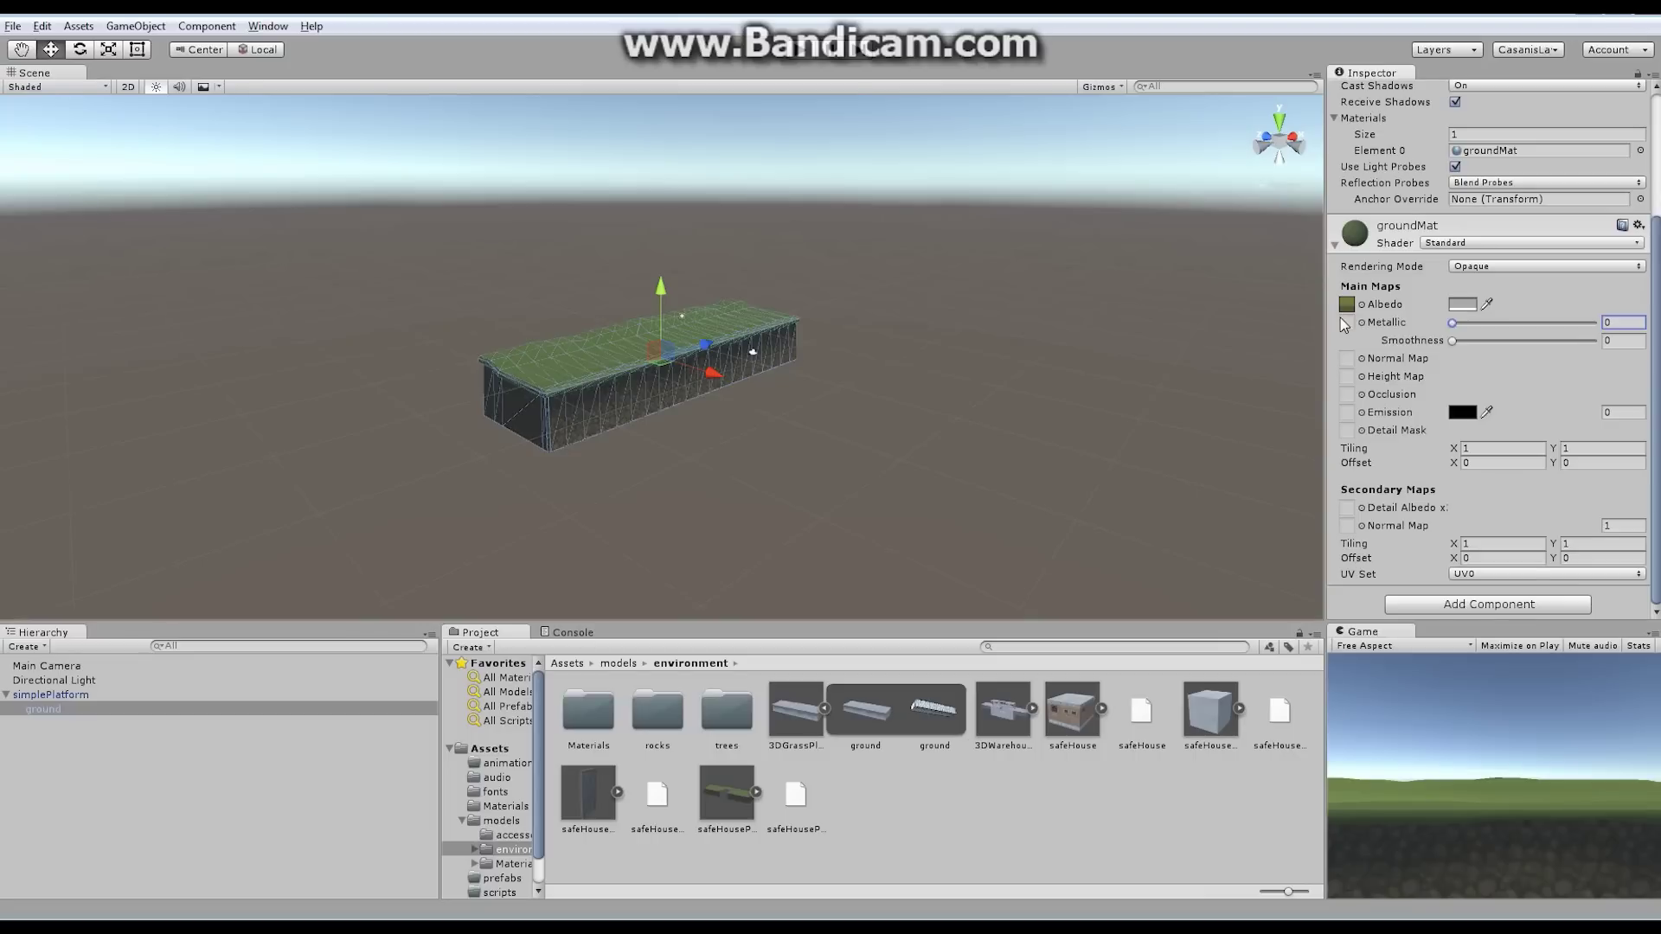
{"action": "mouse_move", "coordinate": [1457, 324]}
{"action": "left_mouse_down"}
{"action": "mouse_move", "coordinate": [1578, 317]}
{"action": "mouse_move", "coordinate": [1436, 322]}
{"action": "left_mouse_up"}
{"action": "left_click", "coordinate": [1452, 340]}
{"action": "mouse_move", "coordinate": [1454, 344]}
{"action": "left_mouse_down"}
{"action": "mouse_move", "coordinate": [1555, 342]}
{"action": "mouse_move", "coordinate": [1440, 339]}
{"action": "left_mouse_up"}
Assign 3DPlatformNormal as groundMat's Height Map at strength 0.02
{"action": "left_click", "coordinate": [1361, 378]}
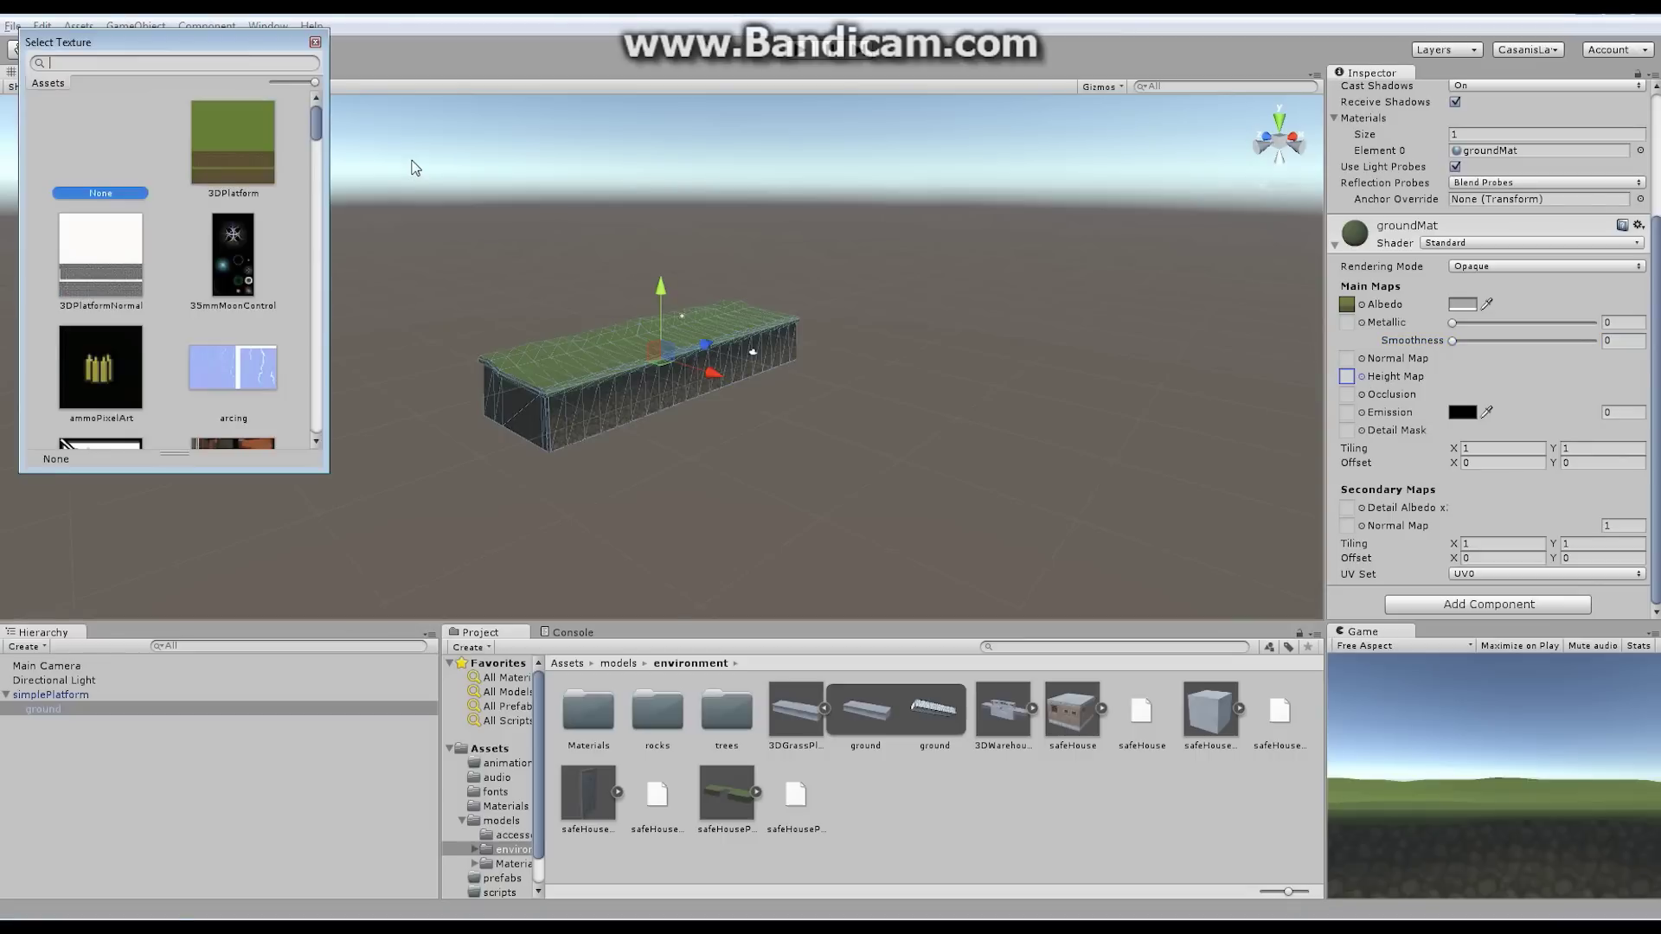
{"action": "double_click", "coordinate": [108, 270]}
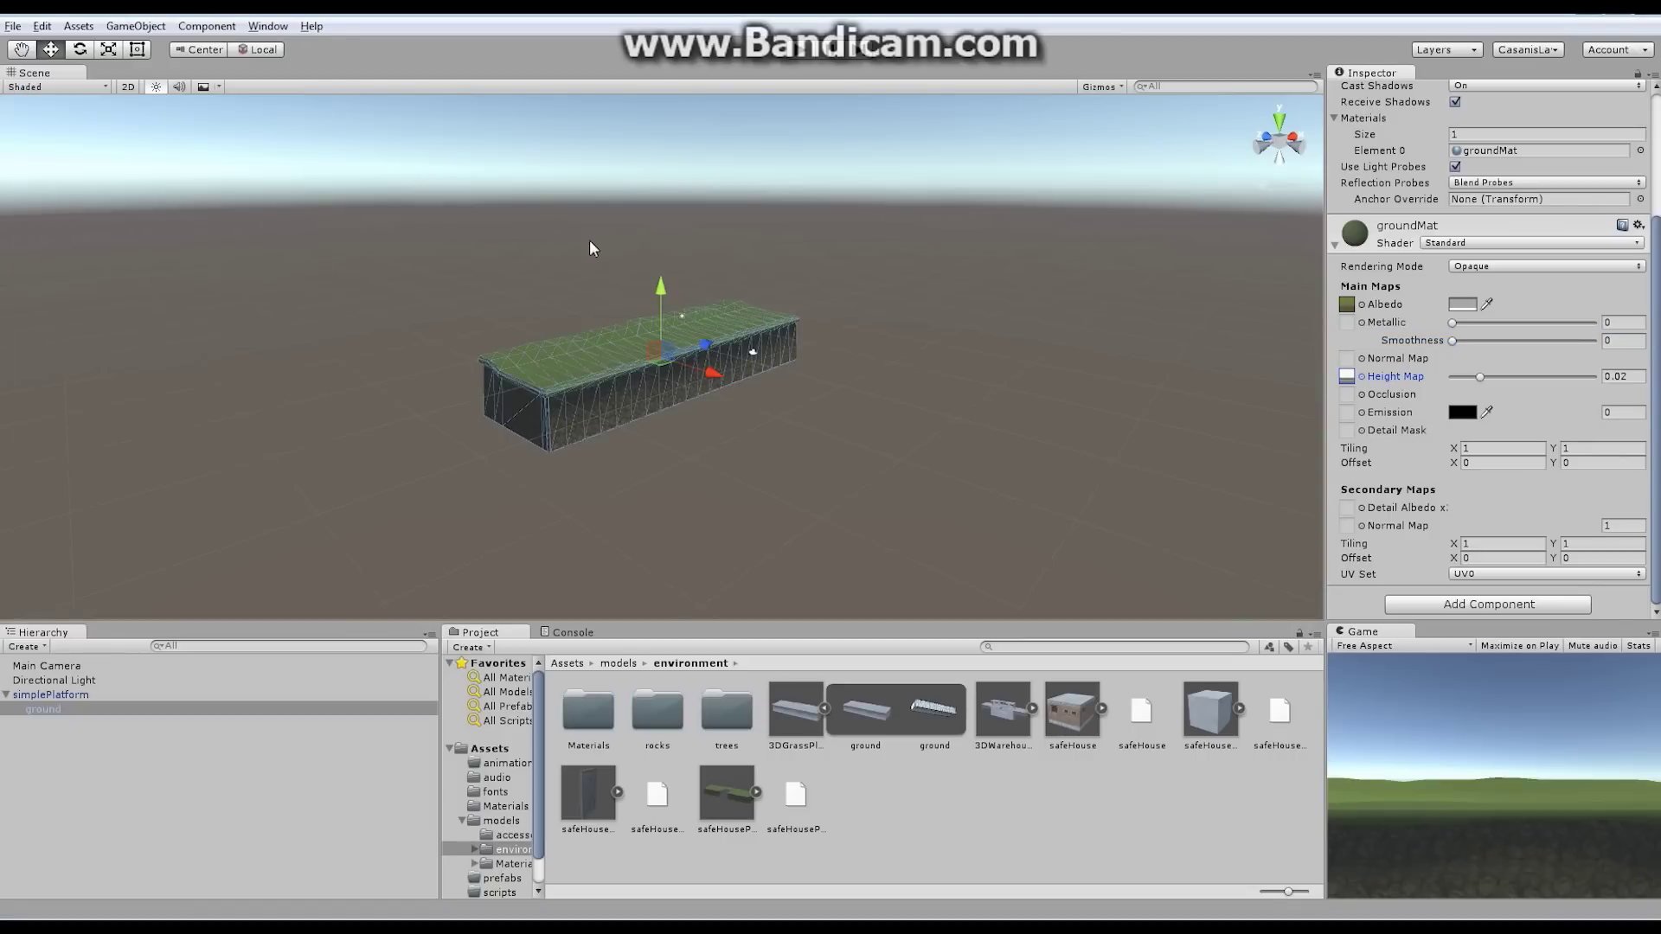
{"action": "left_click", "coordinate": [1362, 377]}
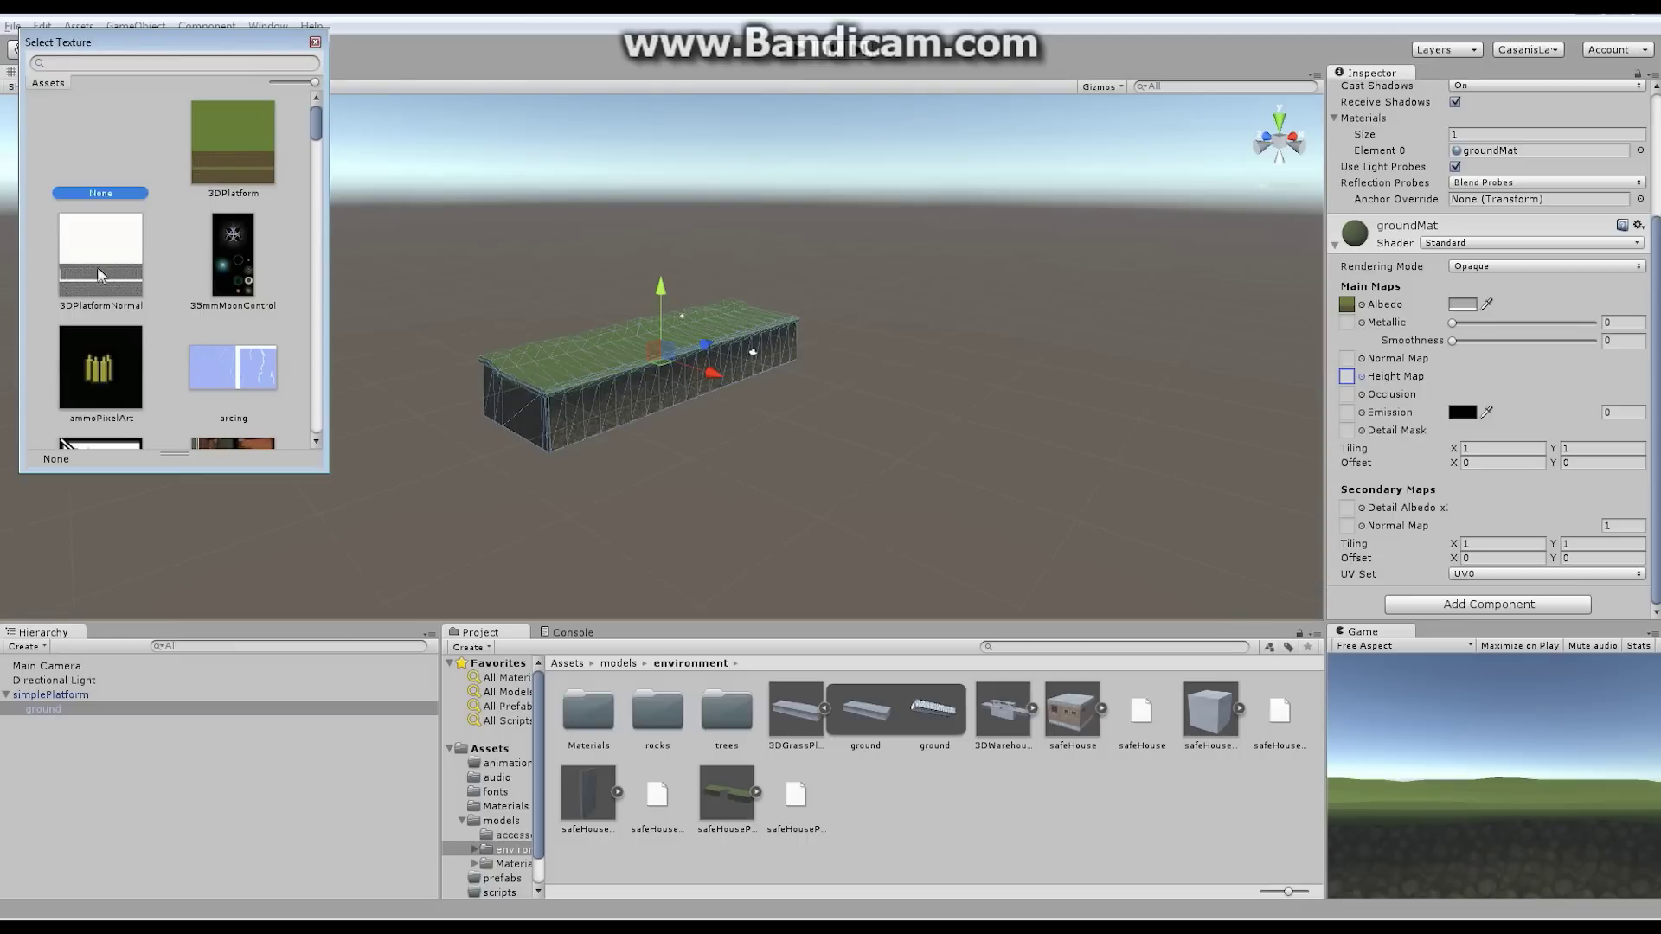
{"action": "left_click", "coordinate": [106, 234]}
{"action": "left_click", "coordinate": [102, 160]}
{"action": "left_click", "coordinate": [92, 258]}
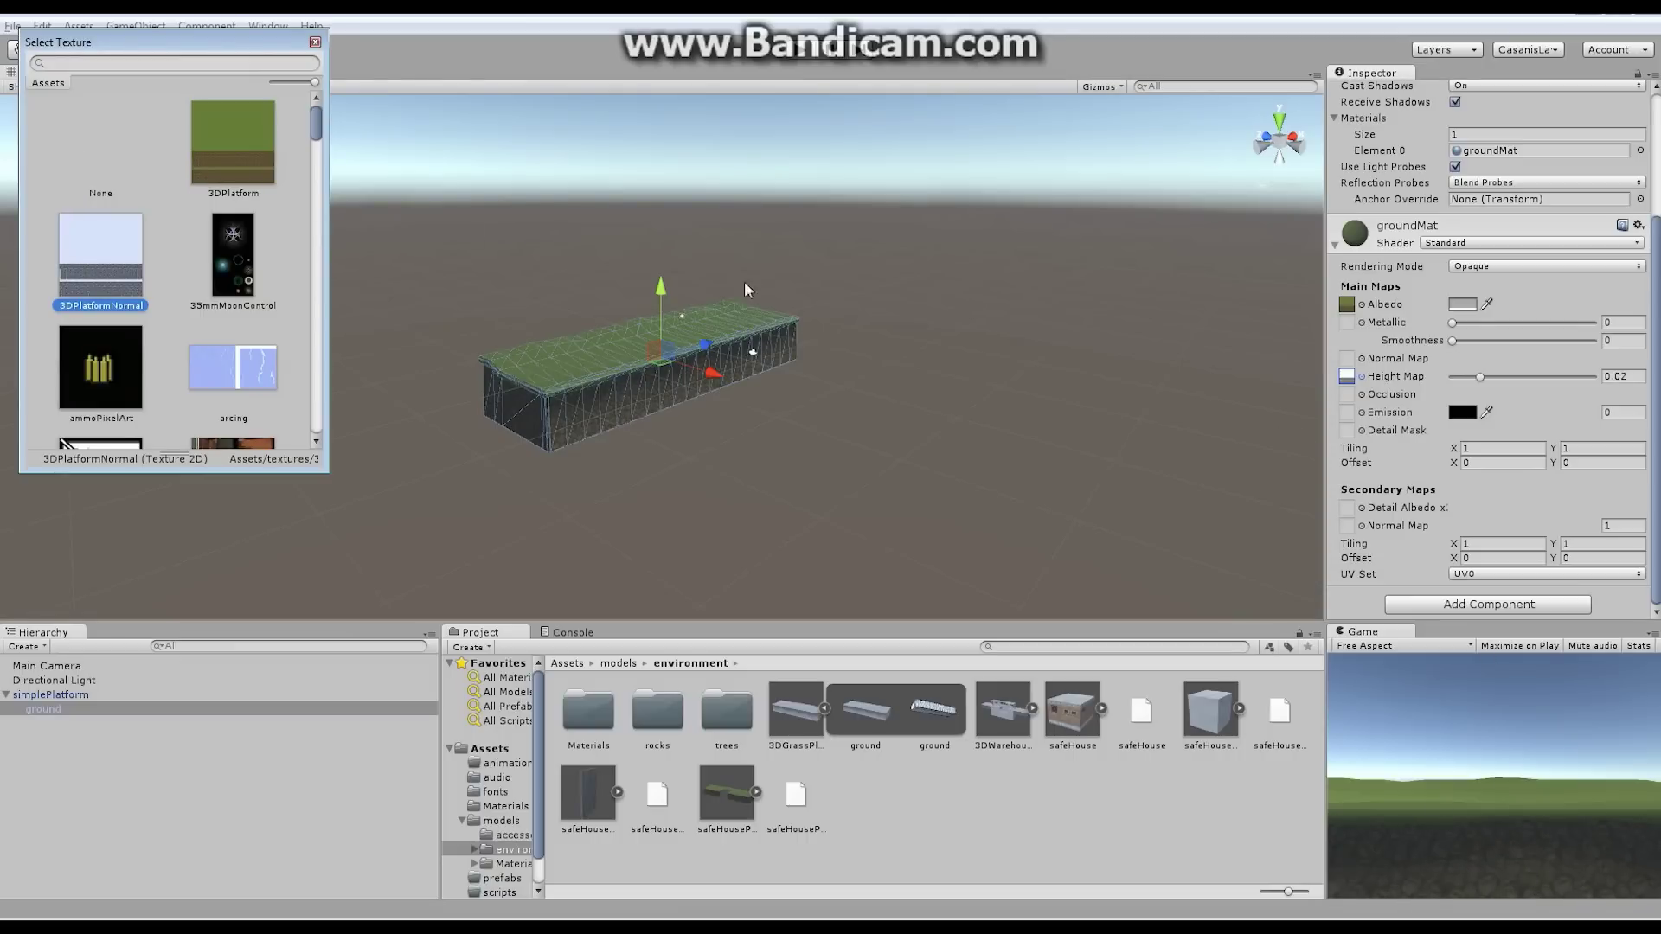
{"action": "left_click", "coordinate": [316, 43]}
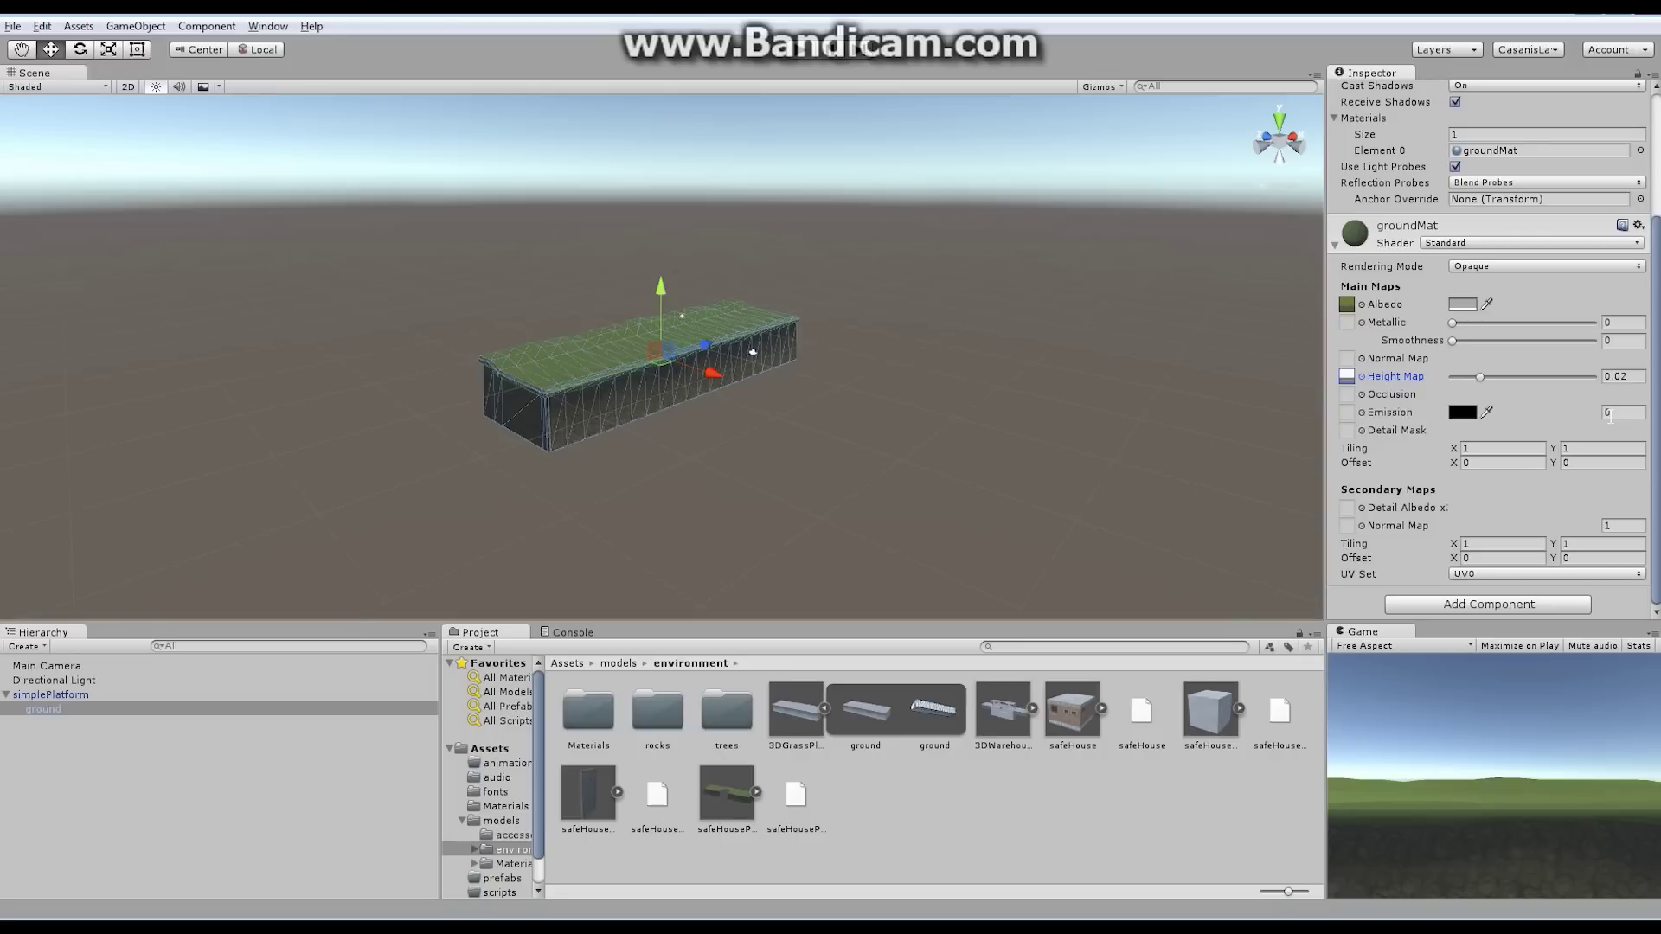
Try white and grey emission on groundMat, then leave the Emission colour black (000000)
{"action": "left_click", "coordinate": [1462, 414]}
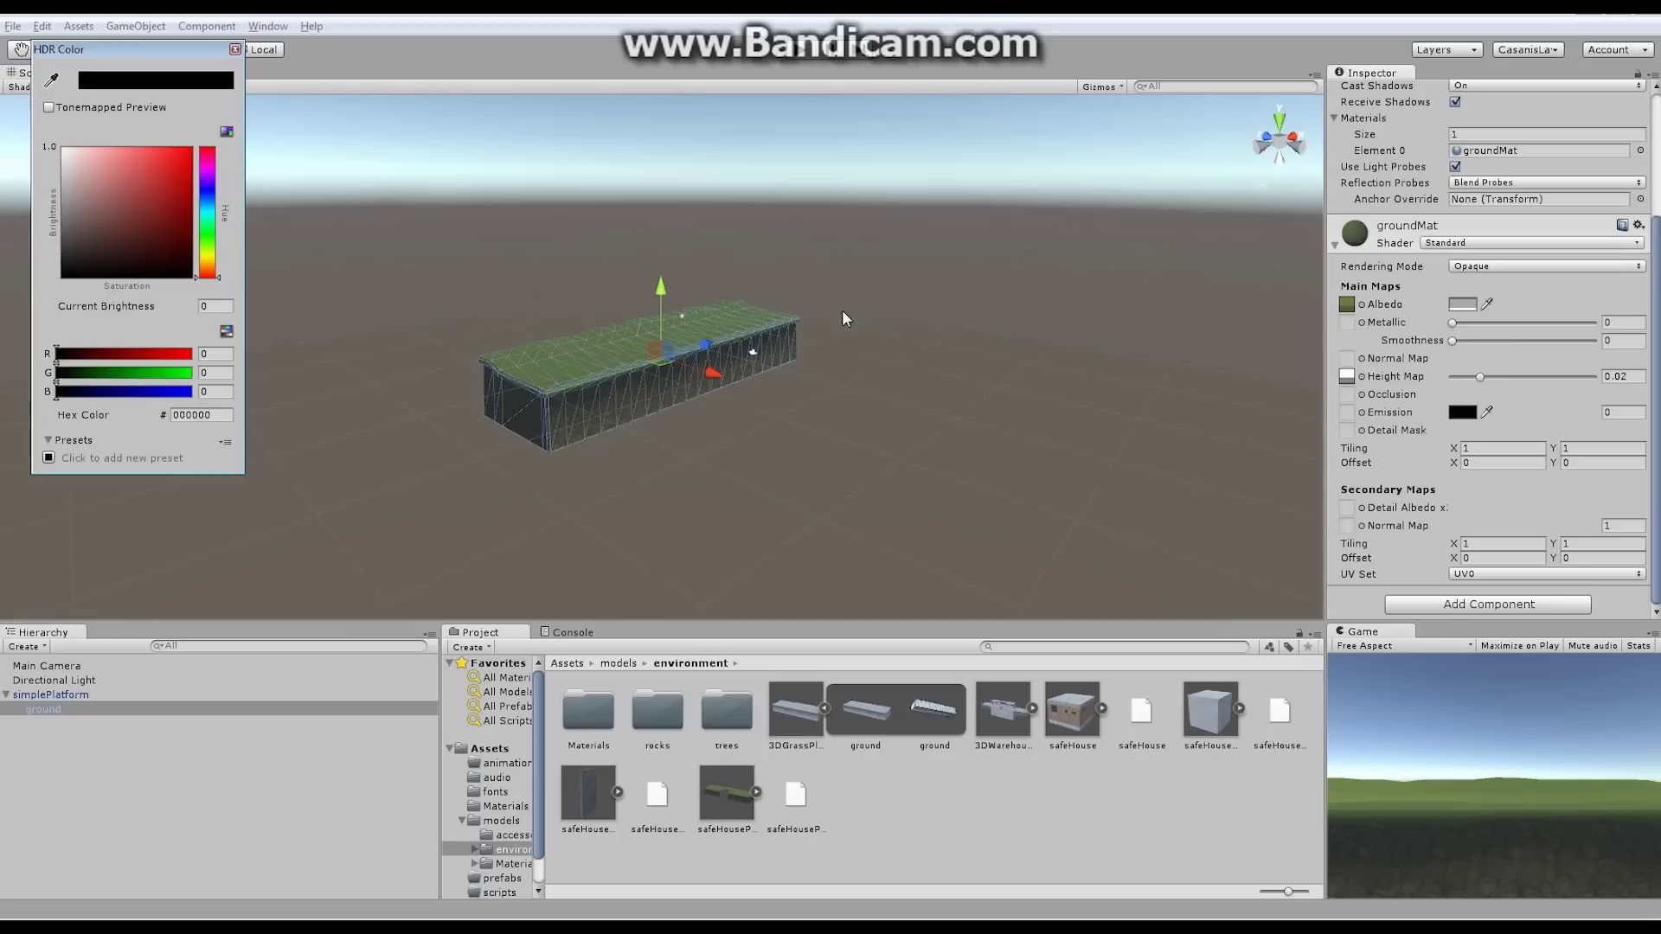
{"action": "left_click_drag", "start_coordinate": [65, 283], "coordinate": [63, 145]}
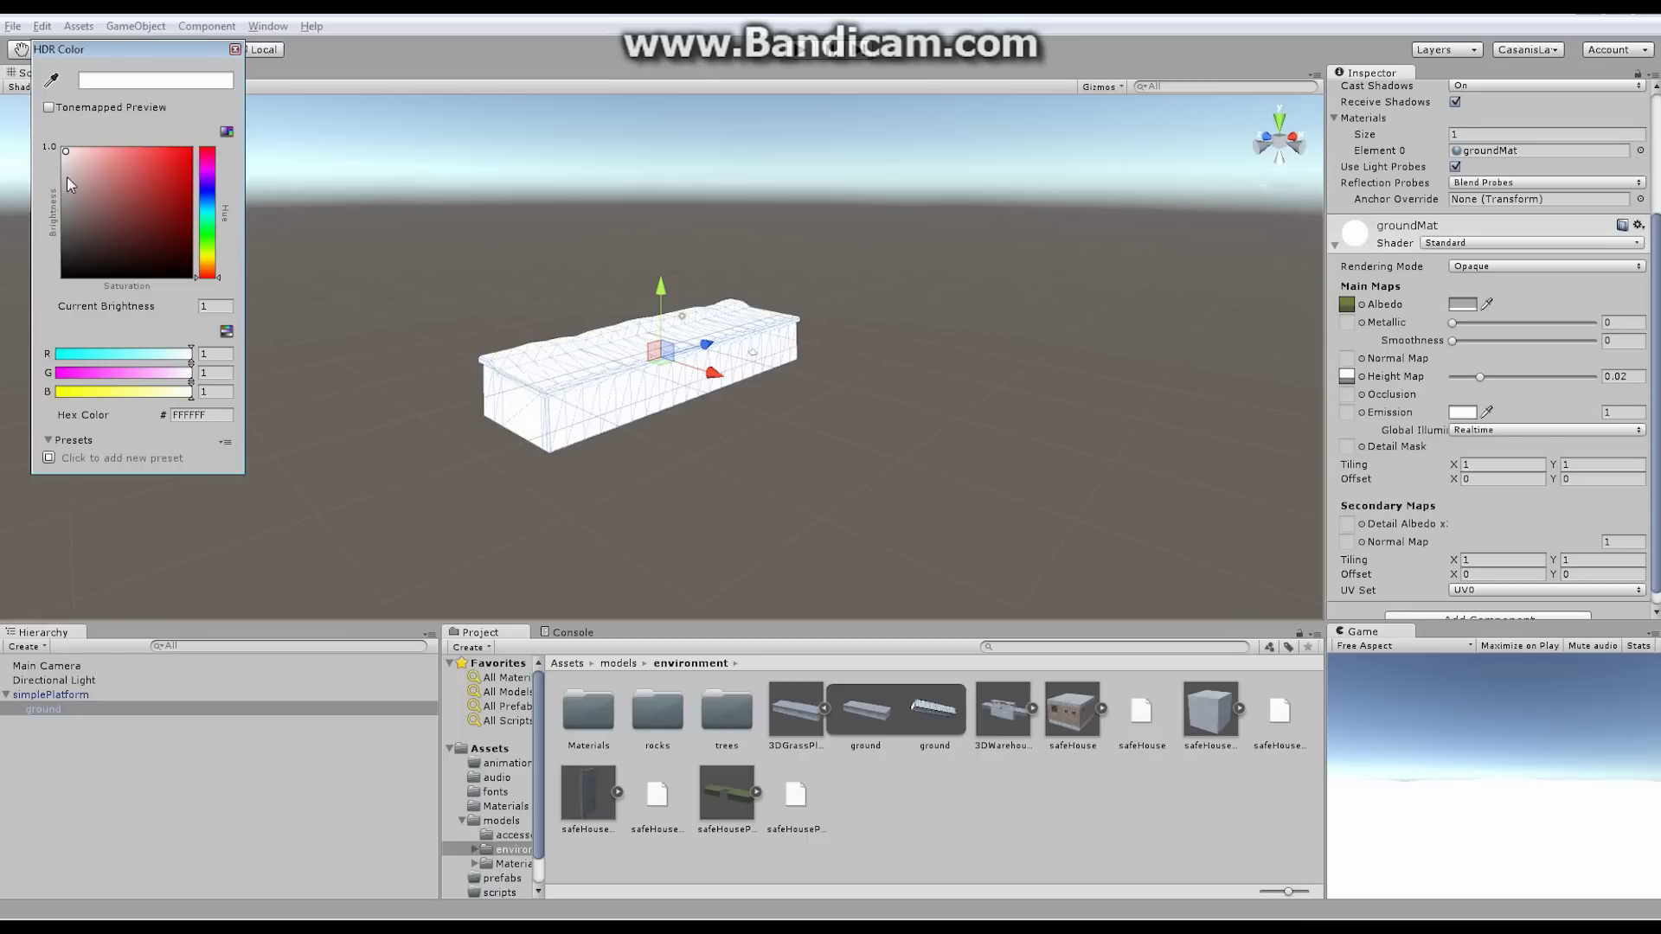
{"action": "mouse_move", "coordinate": [66, 152]}
{"action": "left_mouse_down"}
{"action": "mouse_move", "coordinate": [62, 276]}
{"action": "mouse_move", "coordinate": [47, 149]}
{"action": "left_mouse_up"}
{"action": "left_click_drag", "start_coordinate": [68, 155], "coordinate": [57, 281]}
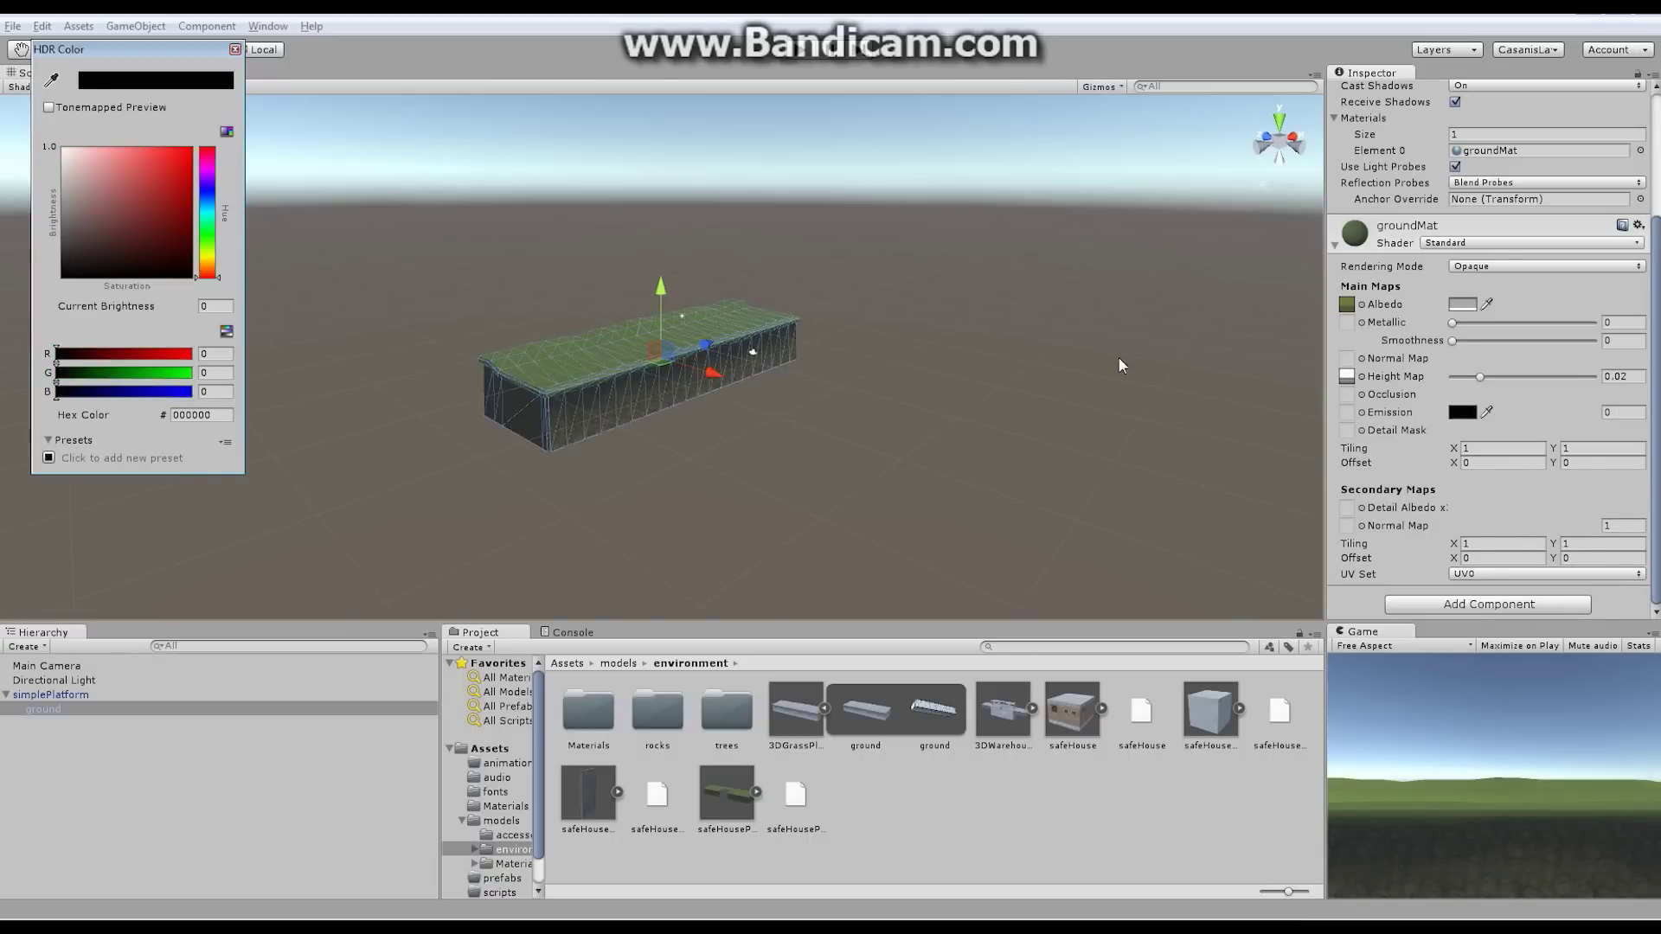
{"action": "left_click", "coordinate": [234, 50]}
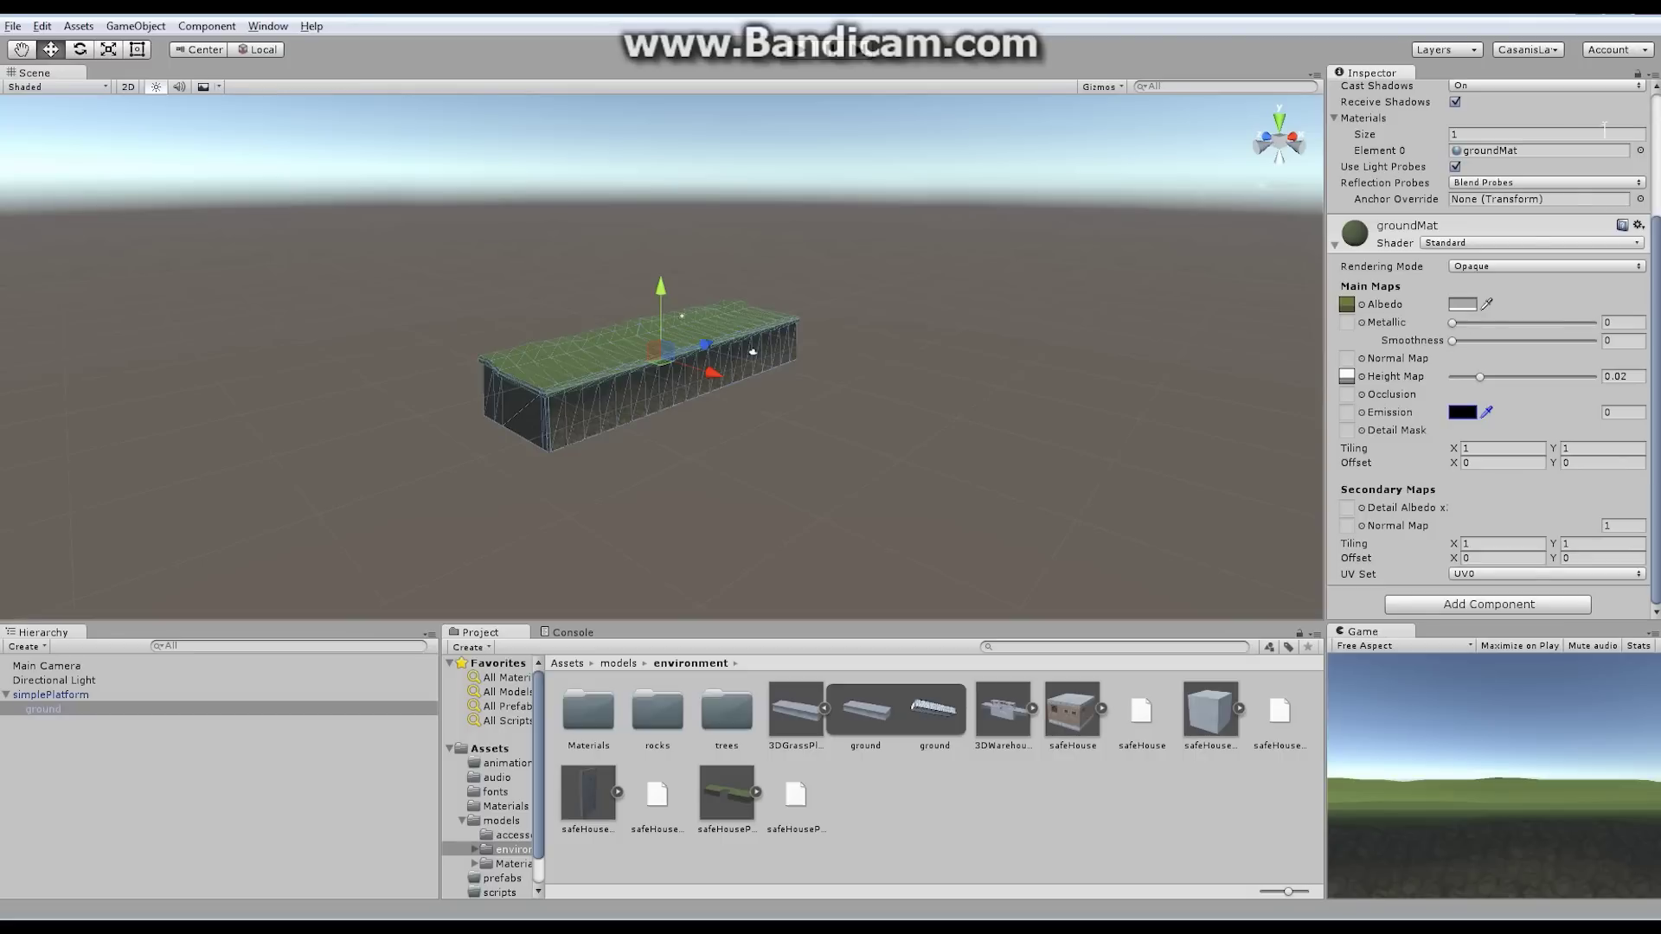
Keep groundMat on the Standard shader and collapse its material foldout
{"action": "left_click", "coordinate": [1493, 245]}
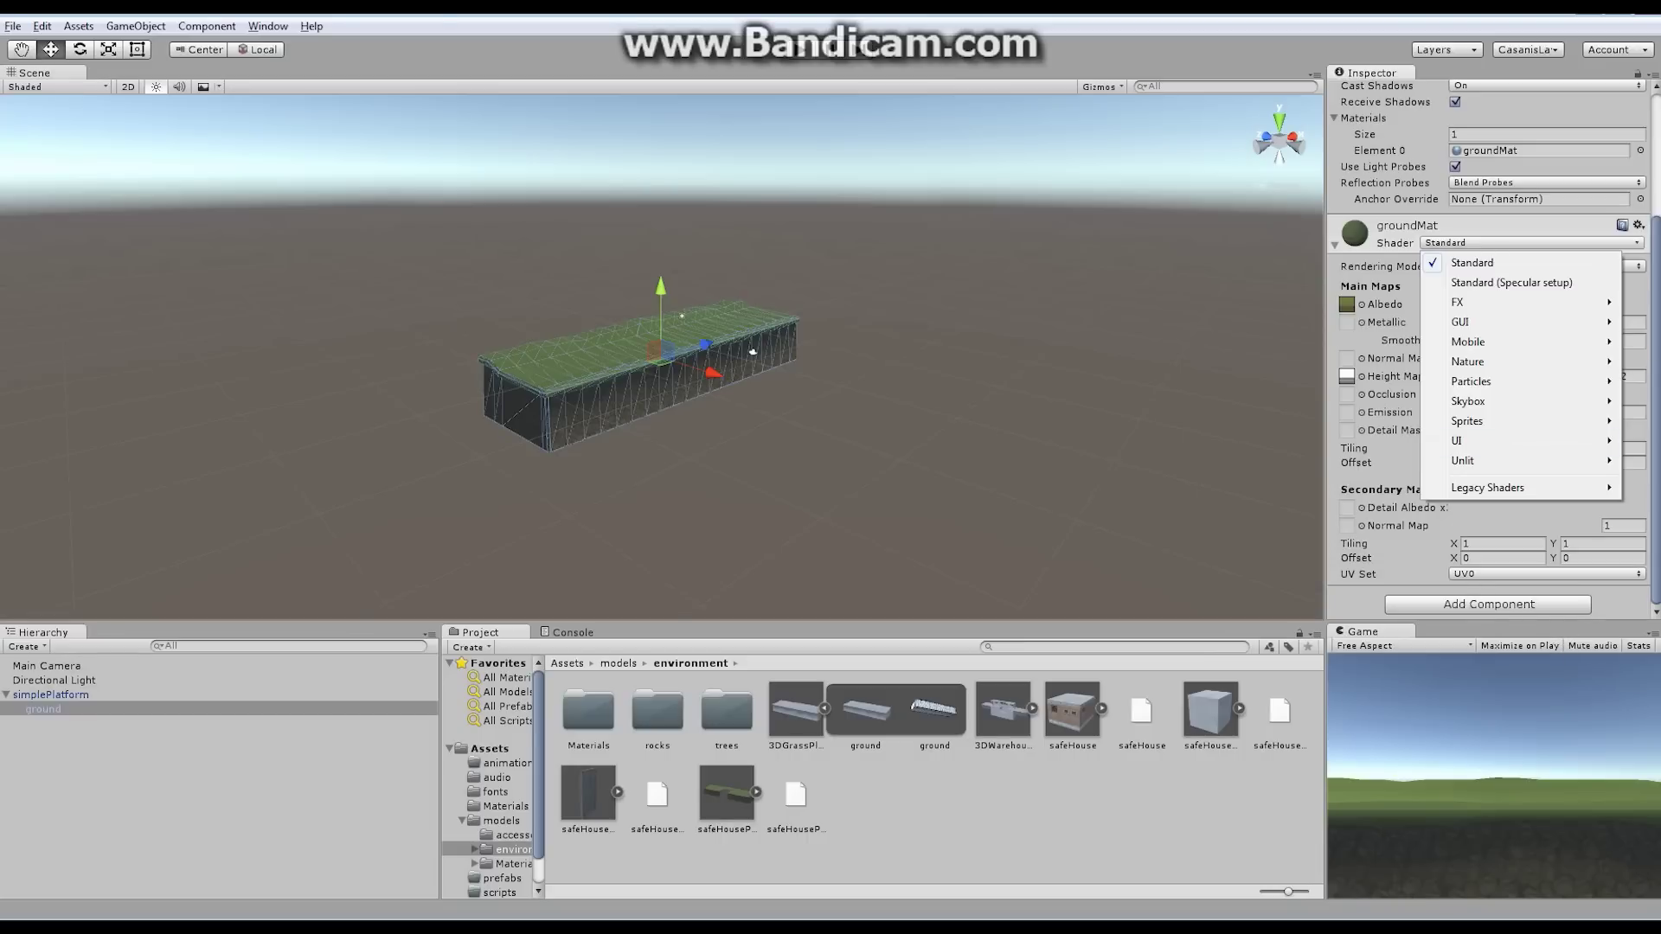
{"action": "left_click", "coordinate": [1210, 30]}
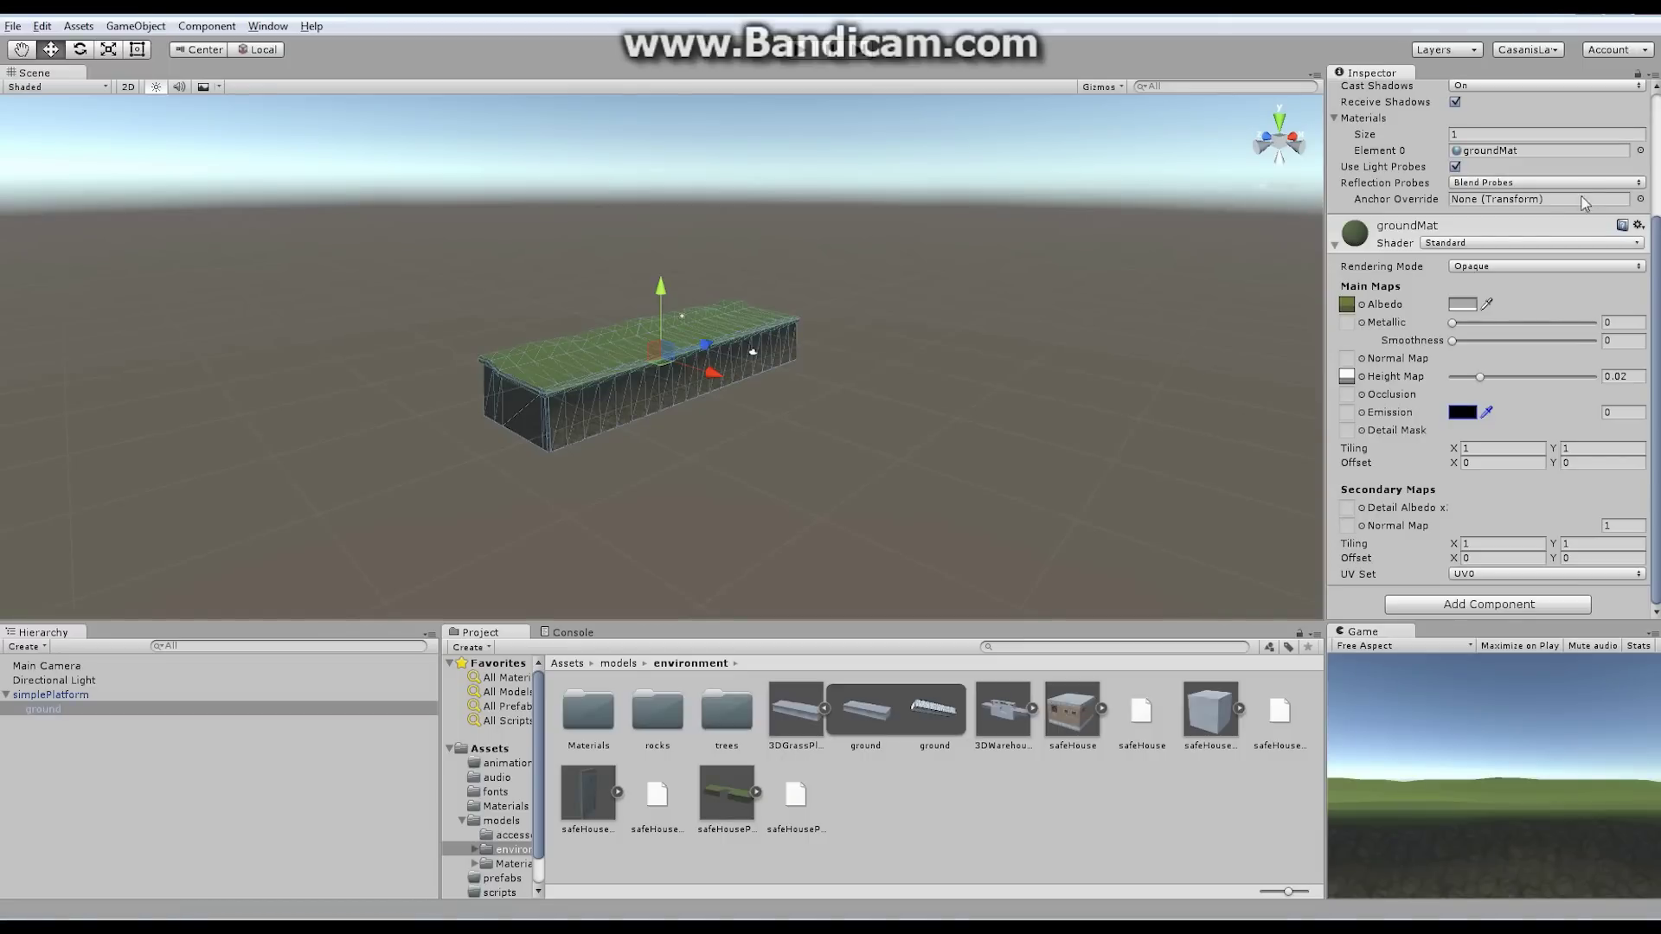
{"action": "left_click", "coordinate": [1334, 247]}
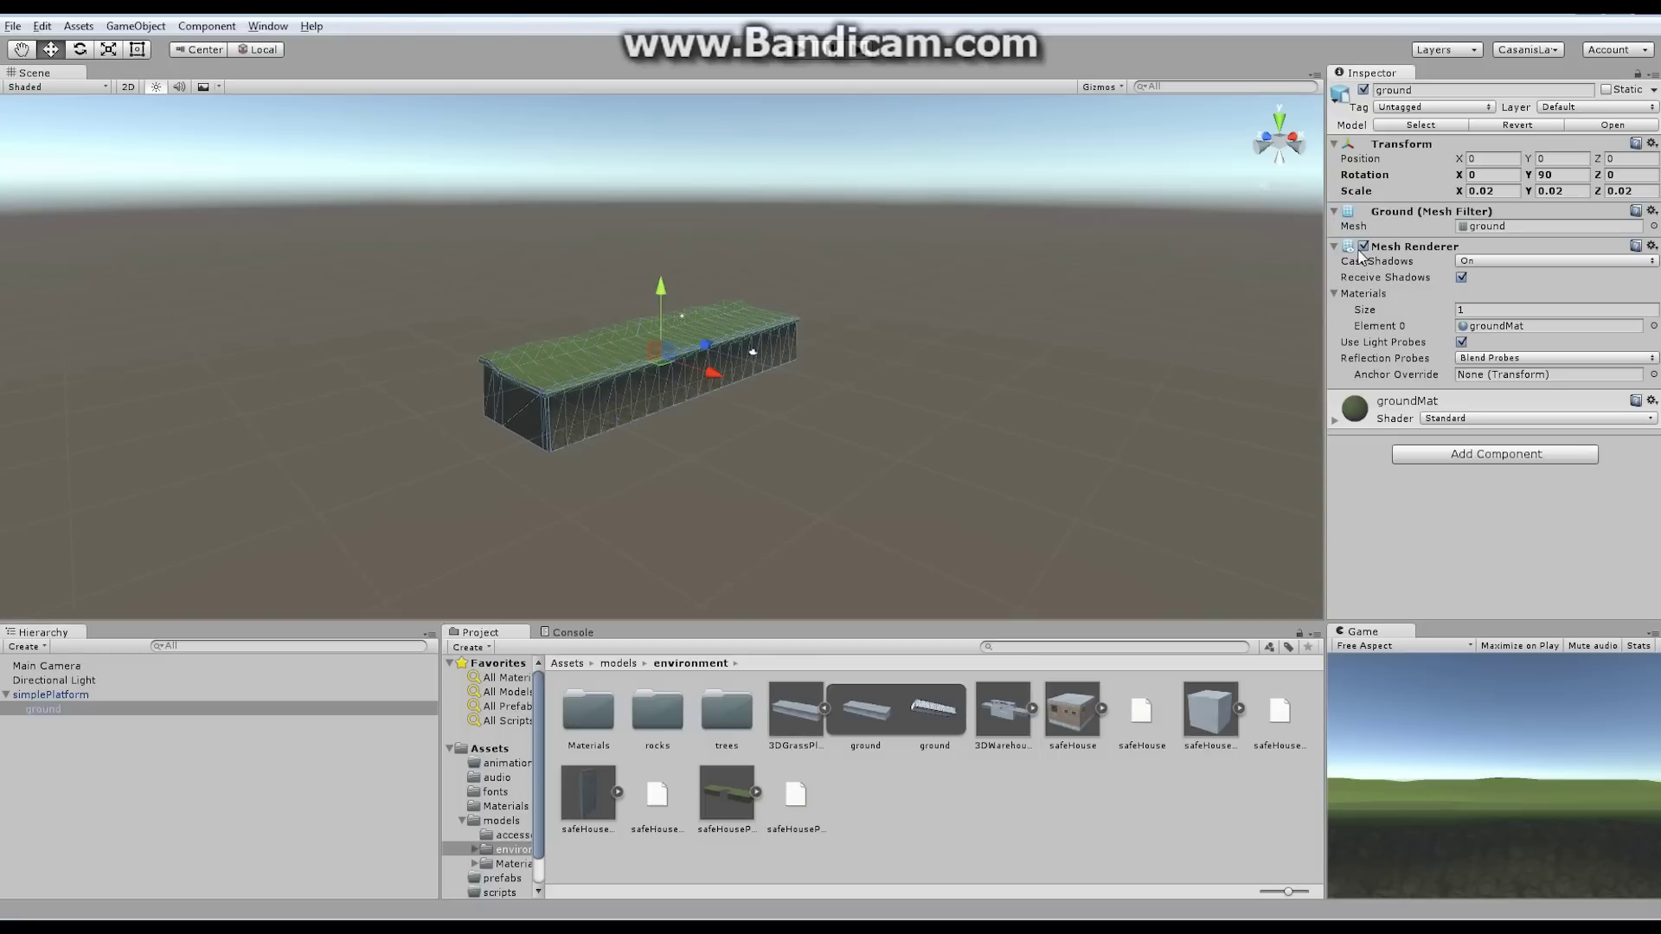
Add a Box Collider from the Physics components to the ground object
{"action": "left_click", "coordinate": [1492, 458]}
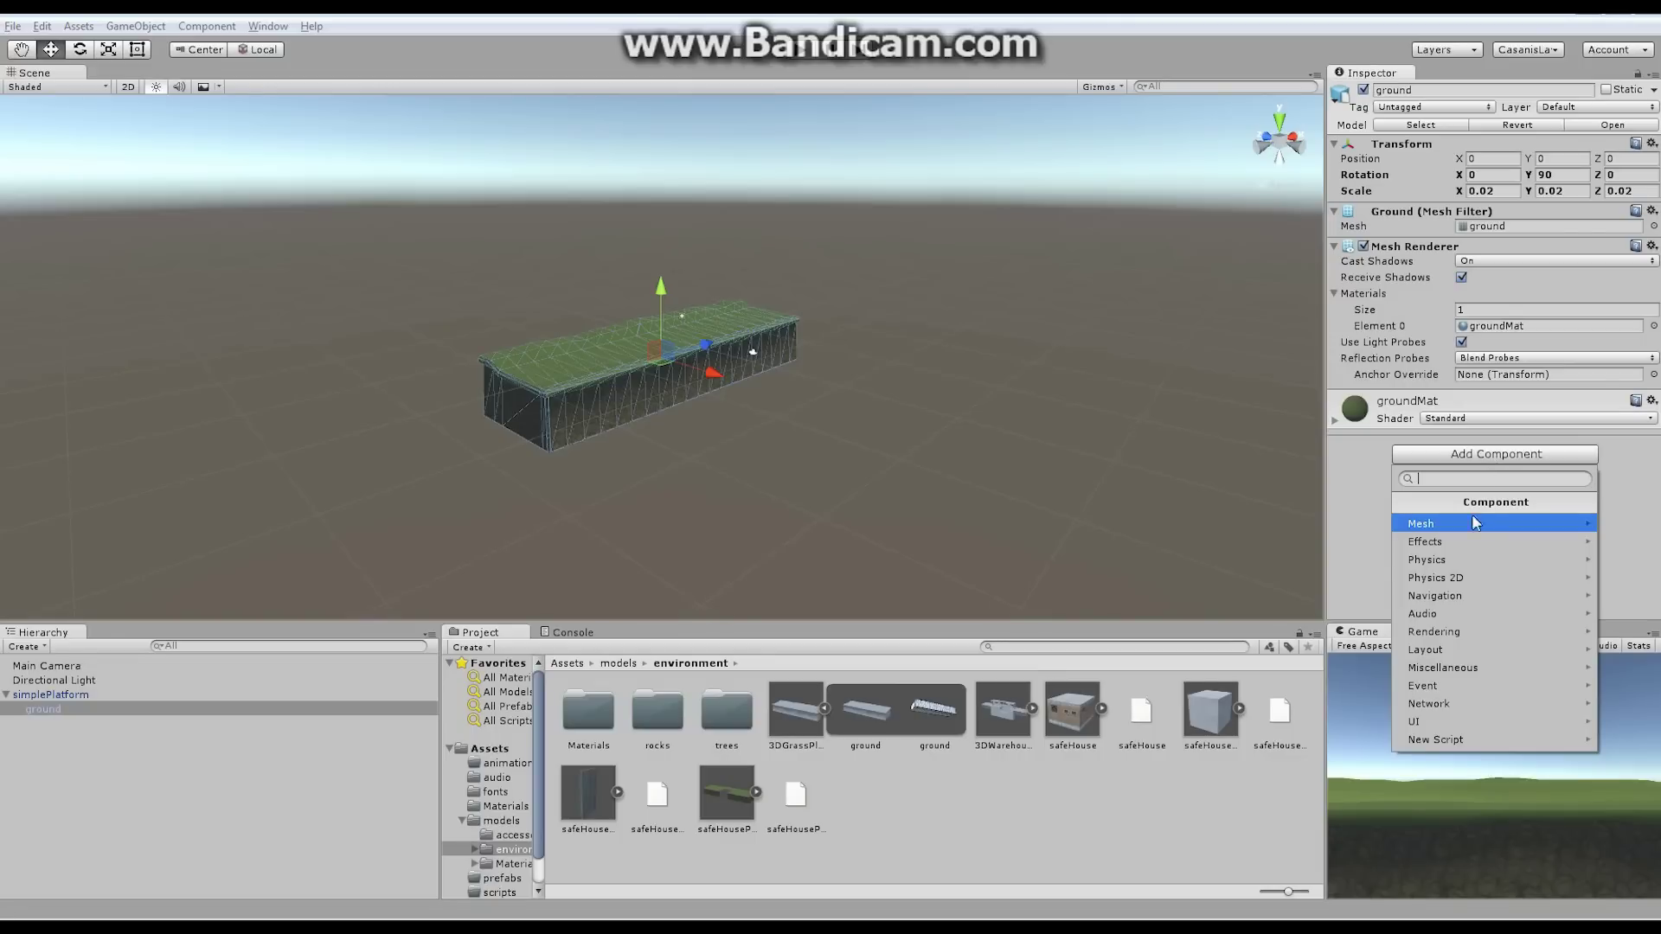
{"action": "left_click", "coordinate": [1455, 560]}
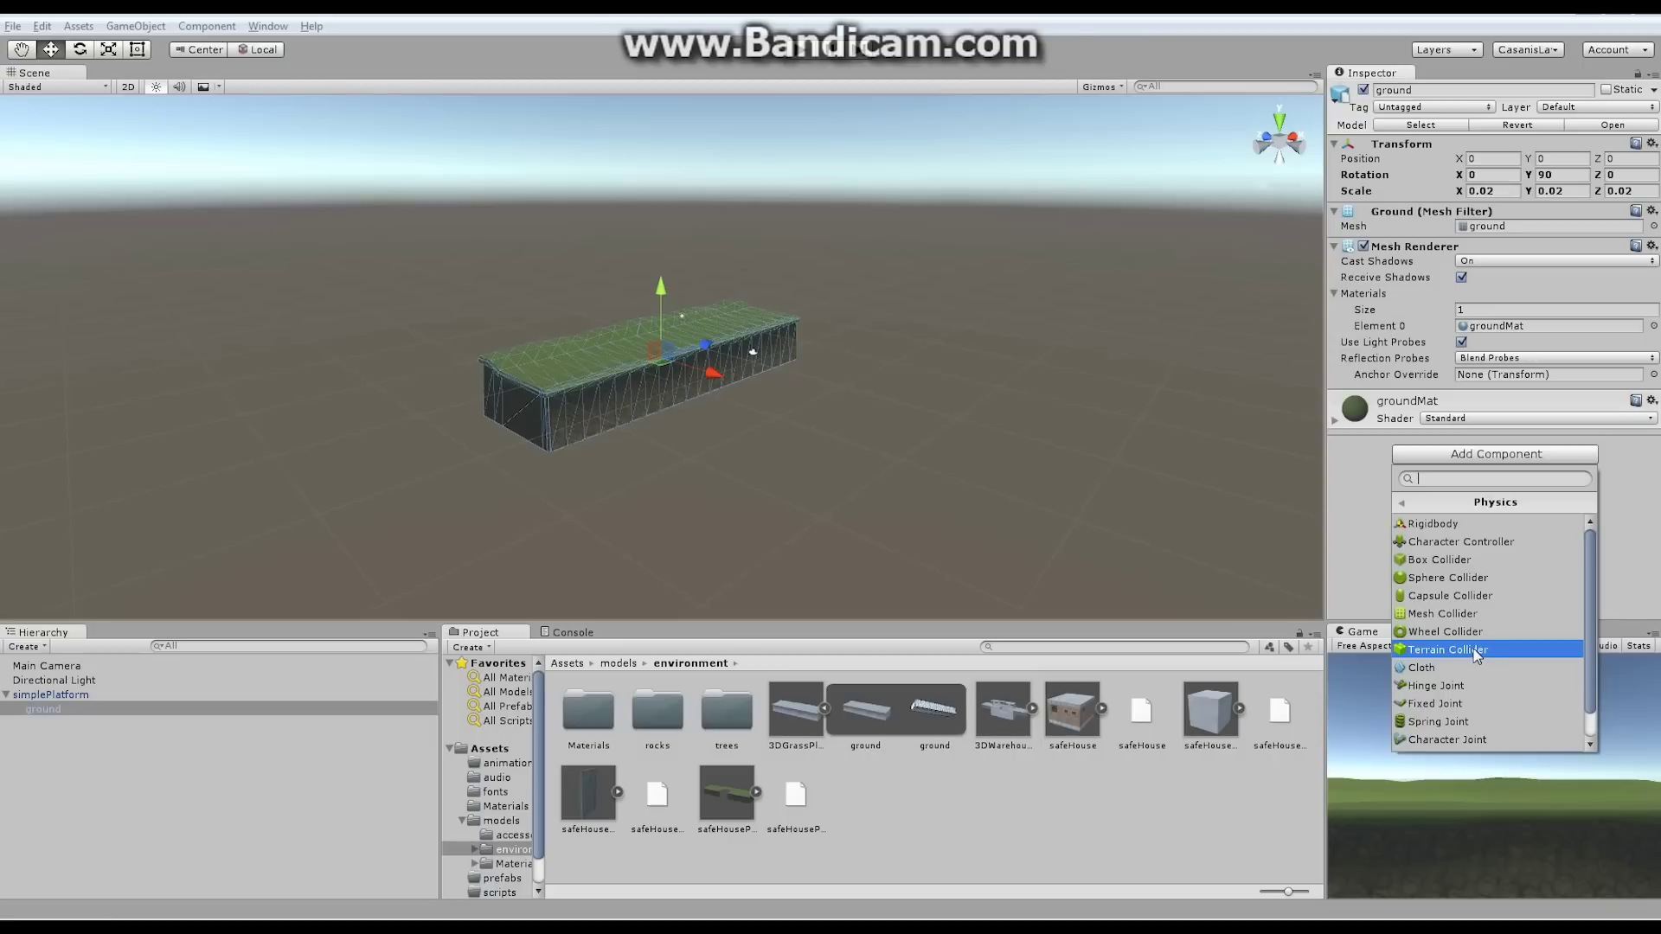
{"action": "left_click", "coordinate": [1437, 559]}
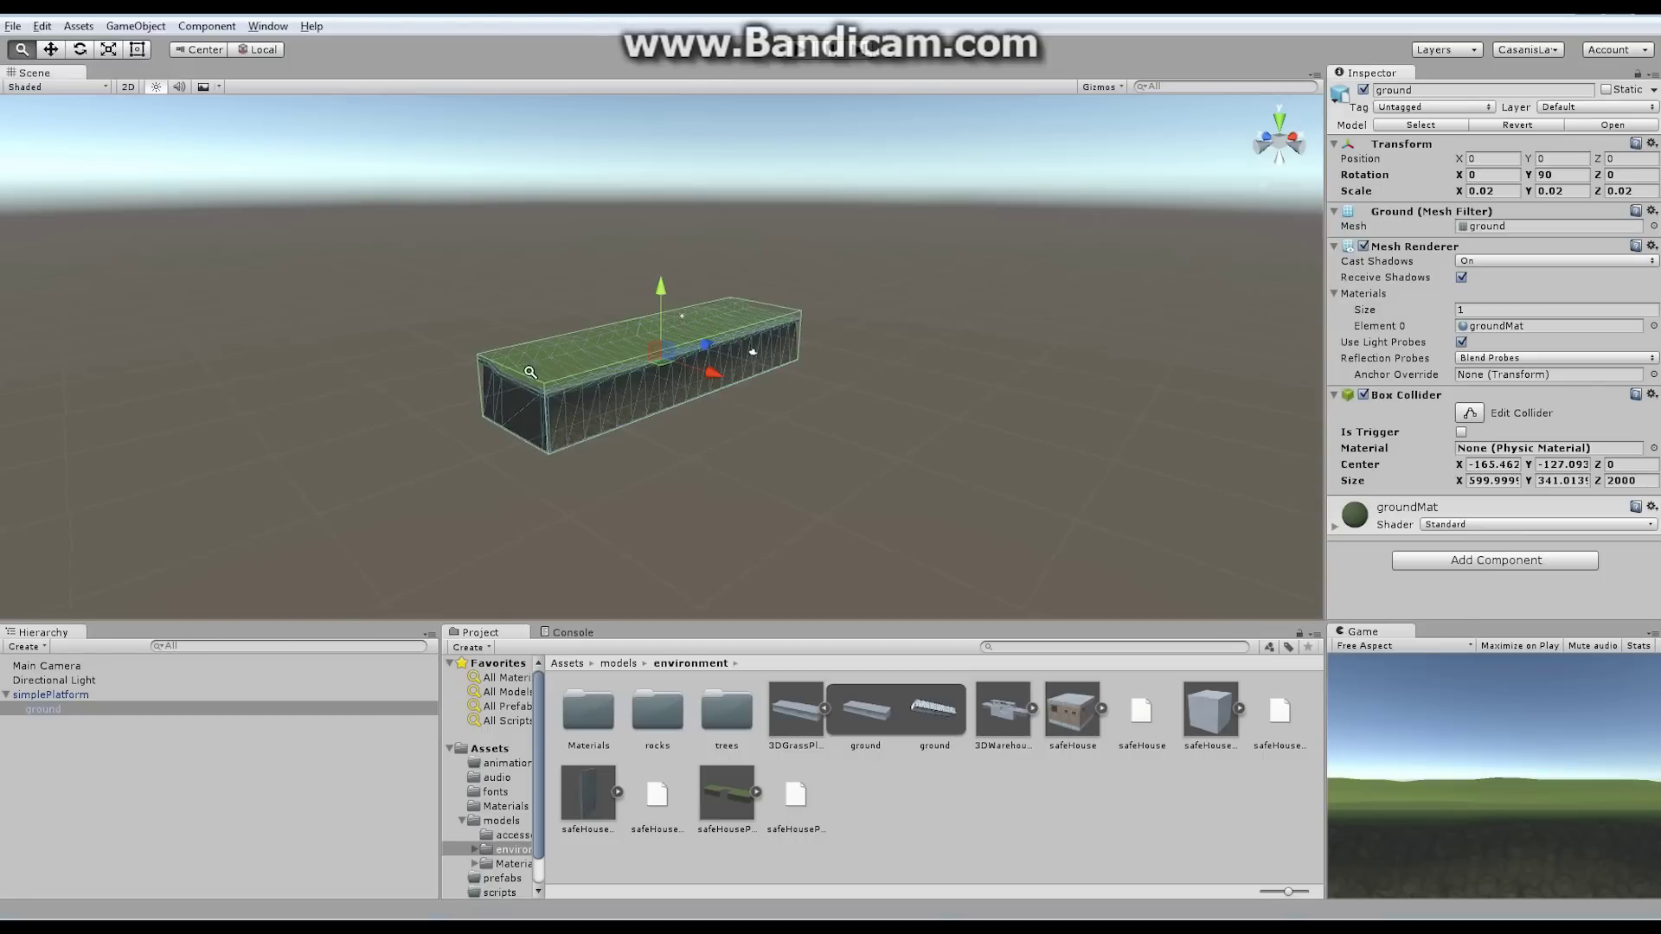
{"action": "scroll", "coordinate": [532, 334], "scroll_direction": "up", "scroll_amount": 6}
{"action": "left_click_drag", "start_coordinate": [605, 329], "coordinate": [677, 325], "text": "alt"}
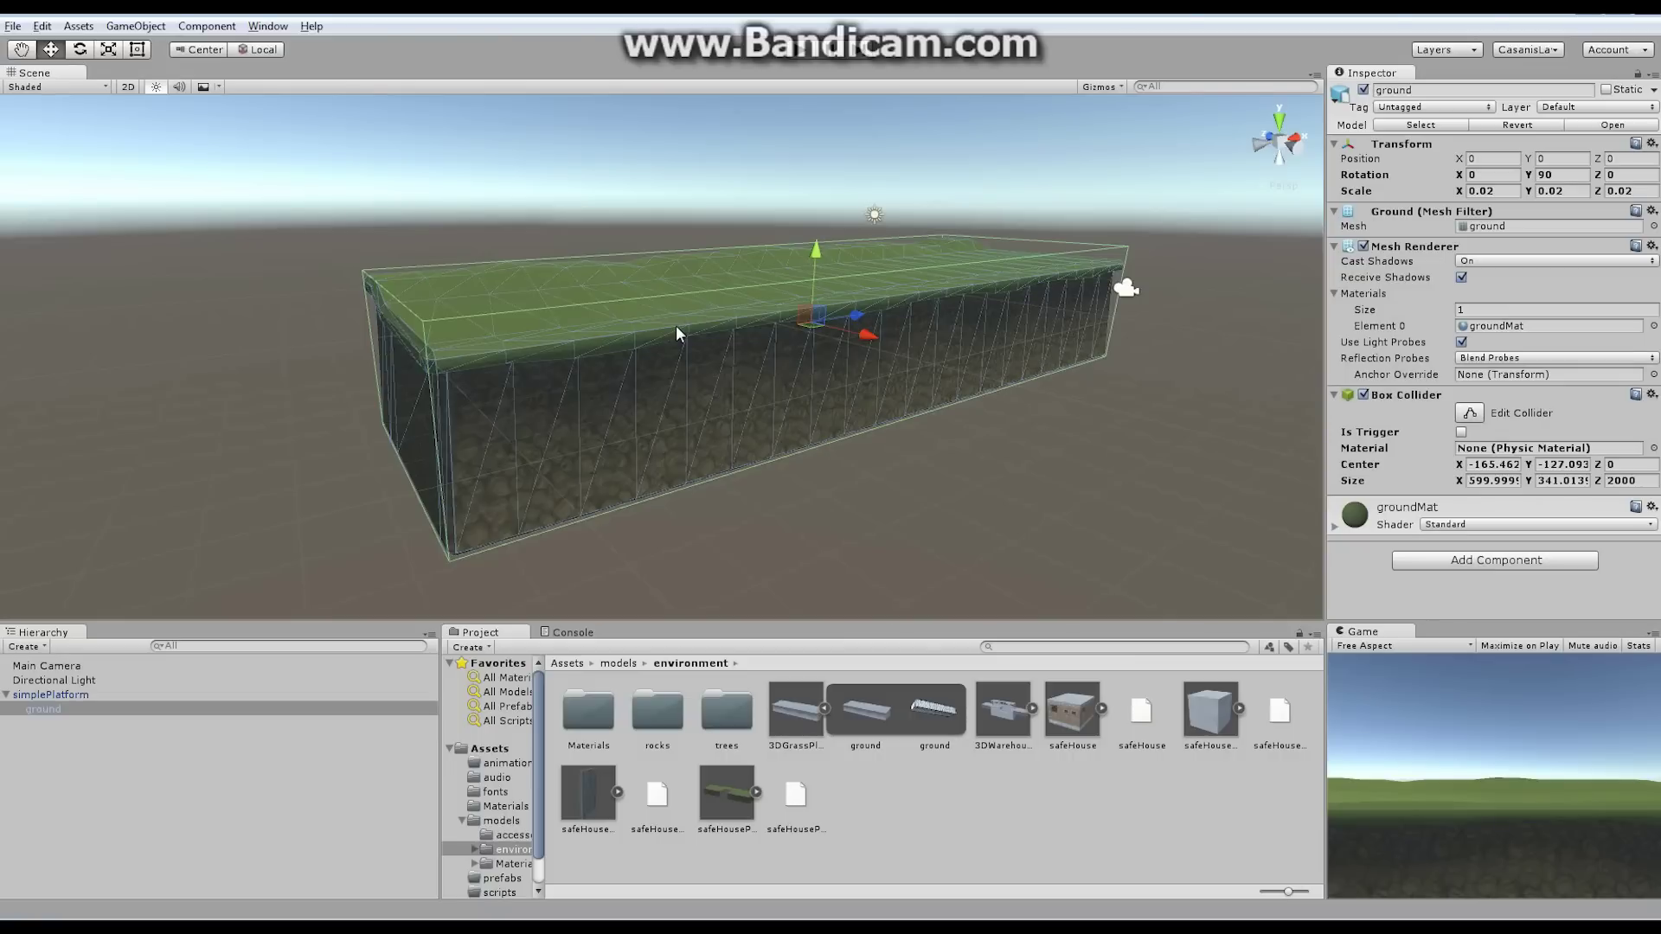
{"action": "mouse_move", "coordinate": [677, 325]}
{"action": "left_mouse_down", "text": "alt"}
{"action": "mouse_move", "coordinate": [640, 327]}
{"action": "mouse_move", "coordinate": [671, 326]}
{"action": "left_mouse_up", "text": "alt"}
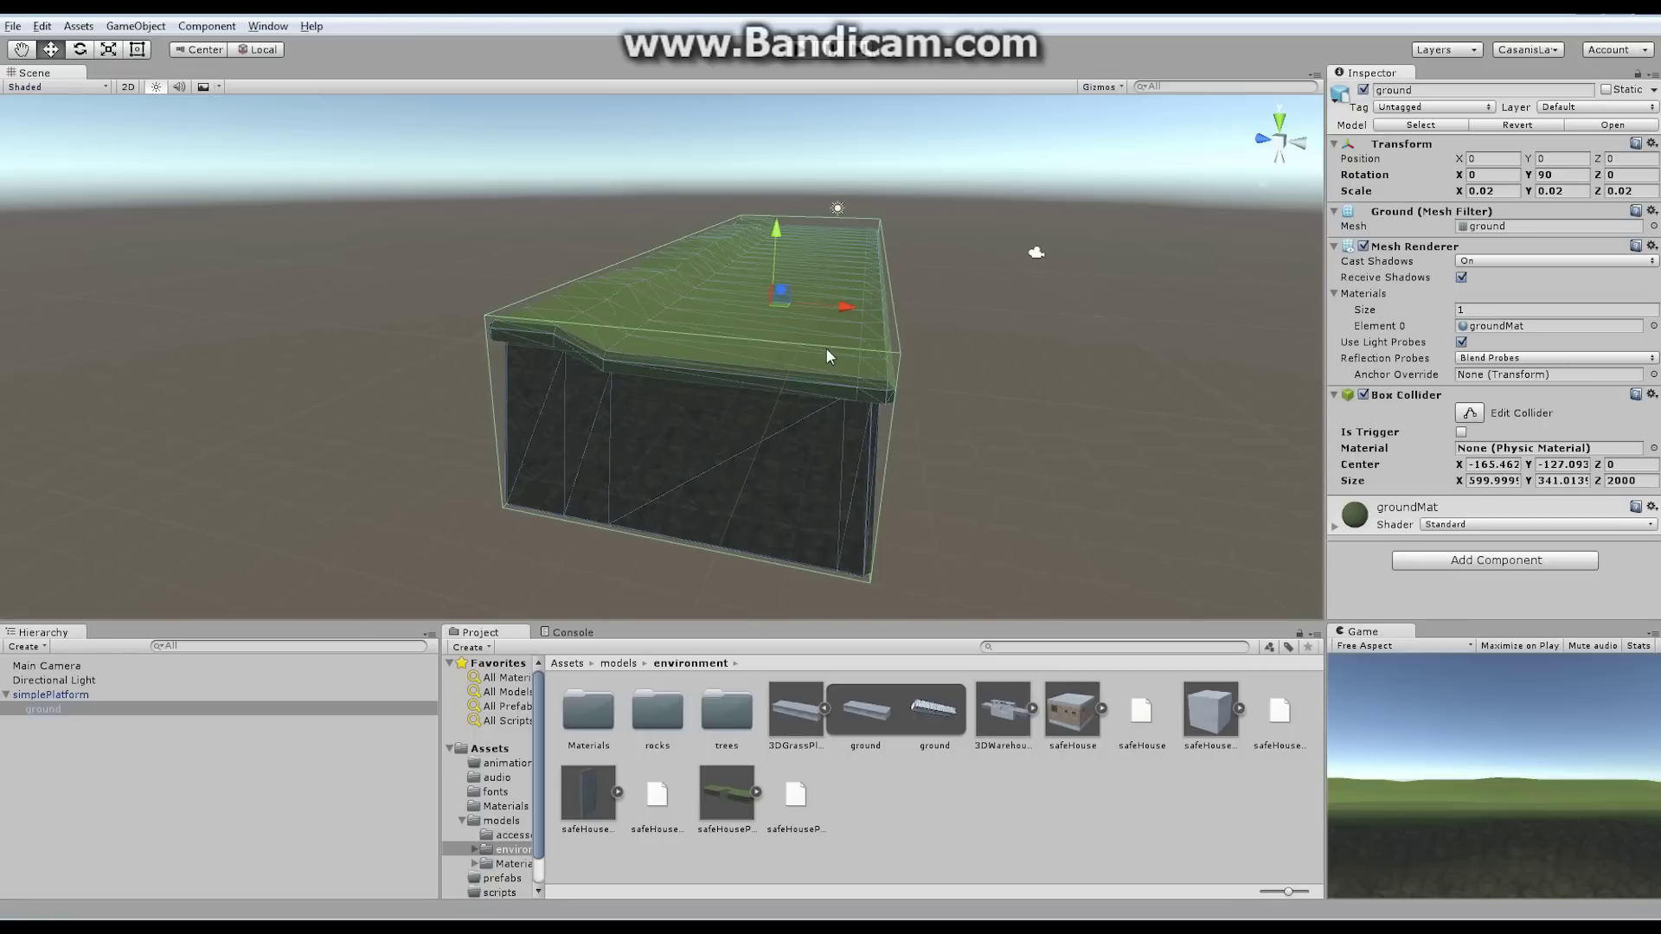
{"action": "left_click_drag", "start_coordinate": [827, 350], "coordinate": [605, 281], "text": "alt"}
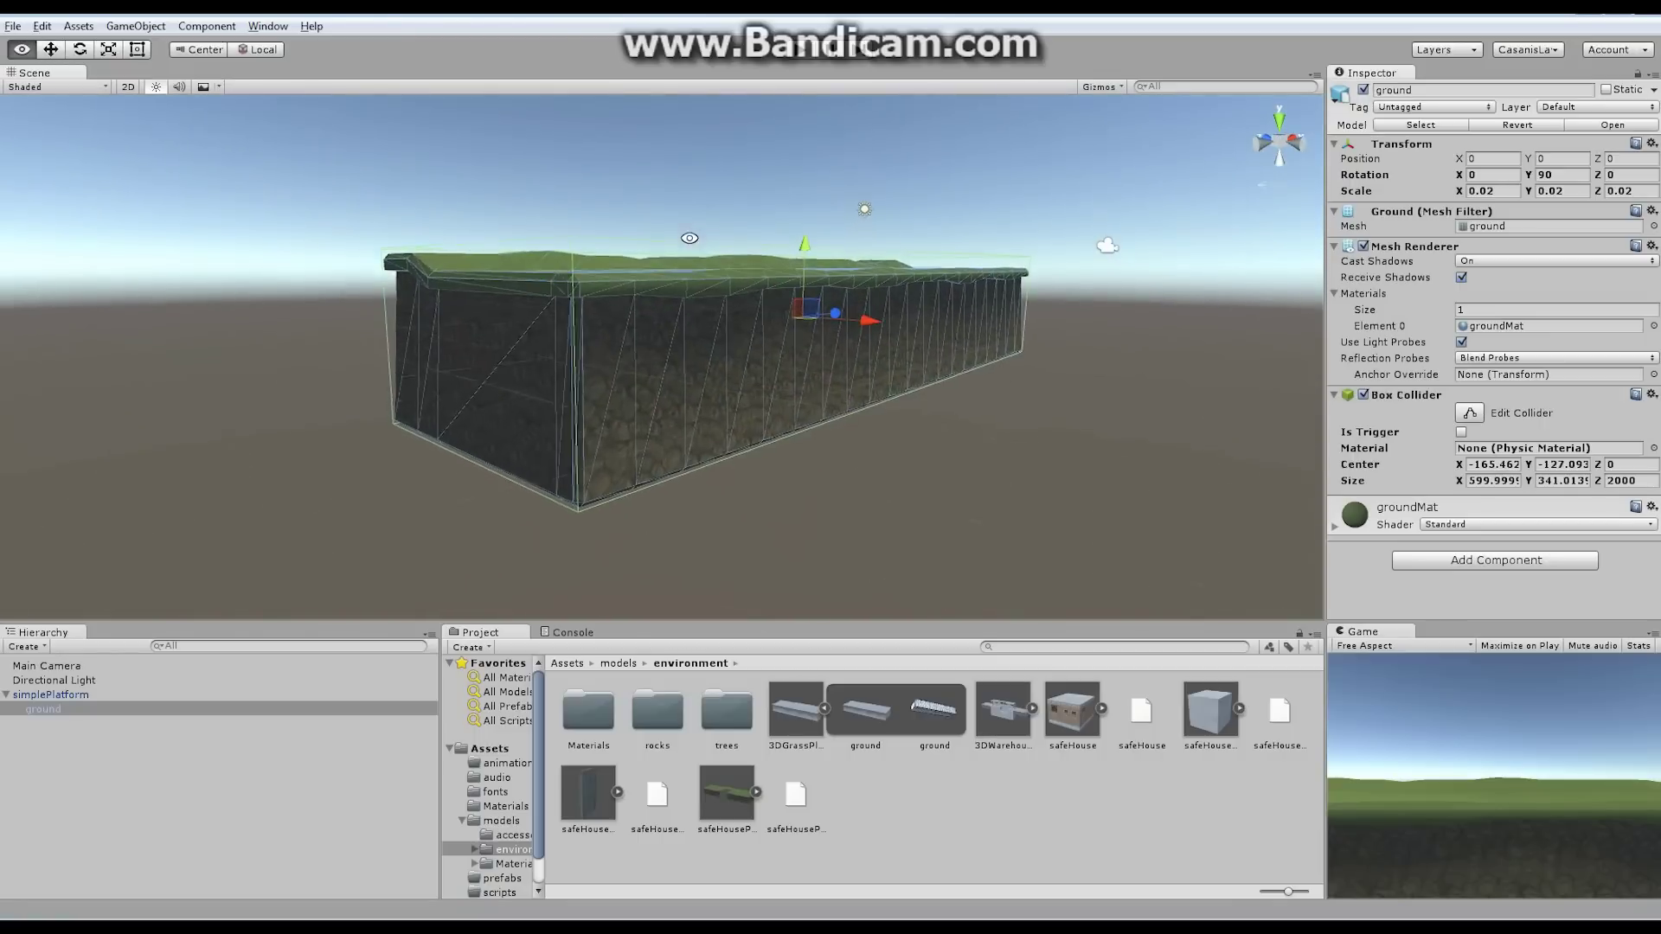
{"action": "right_click_drag", "start_coordinate": [605, 281], "coordinate": [599, 281], "text": "alt"}
{"action": "left_click_drag", "start_coordinate": [599, 281], "coordinate": [429, 256], "text": "alt"}
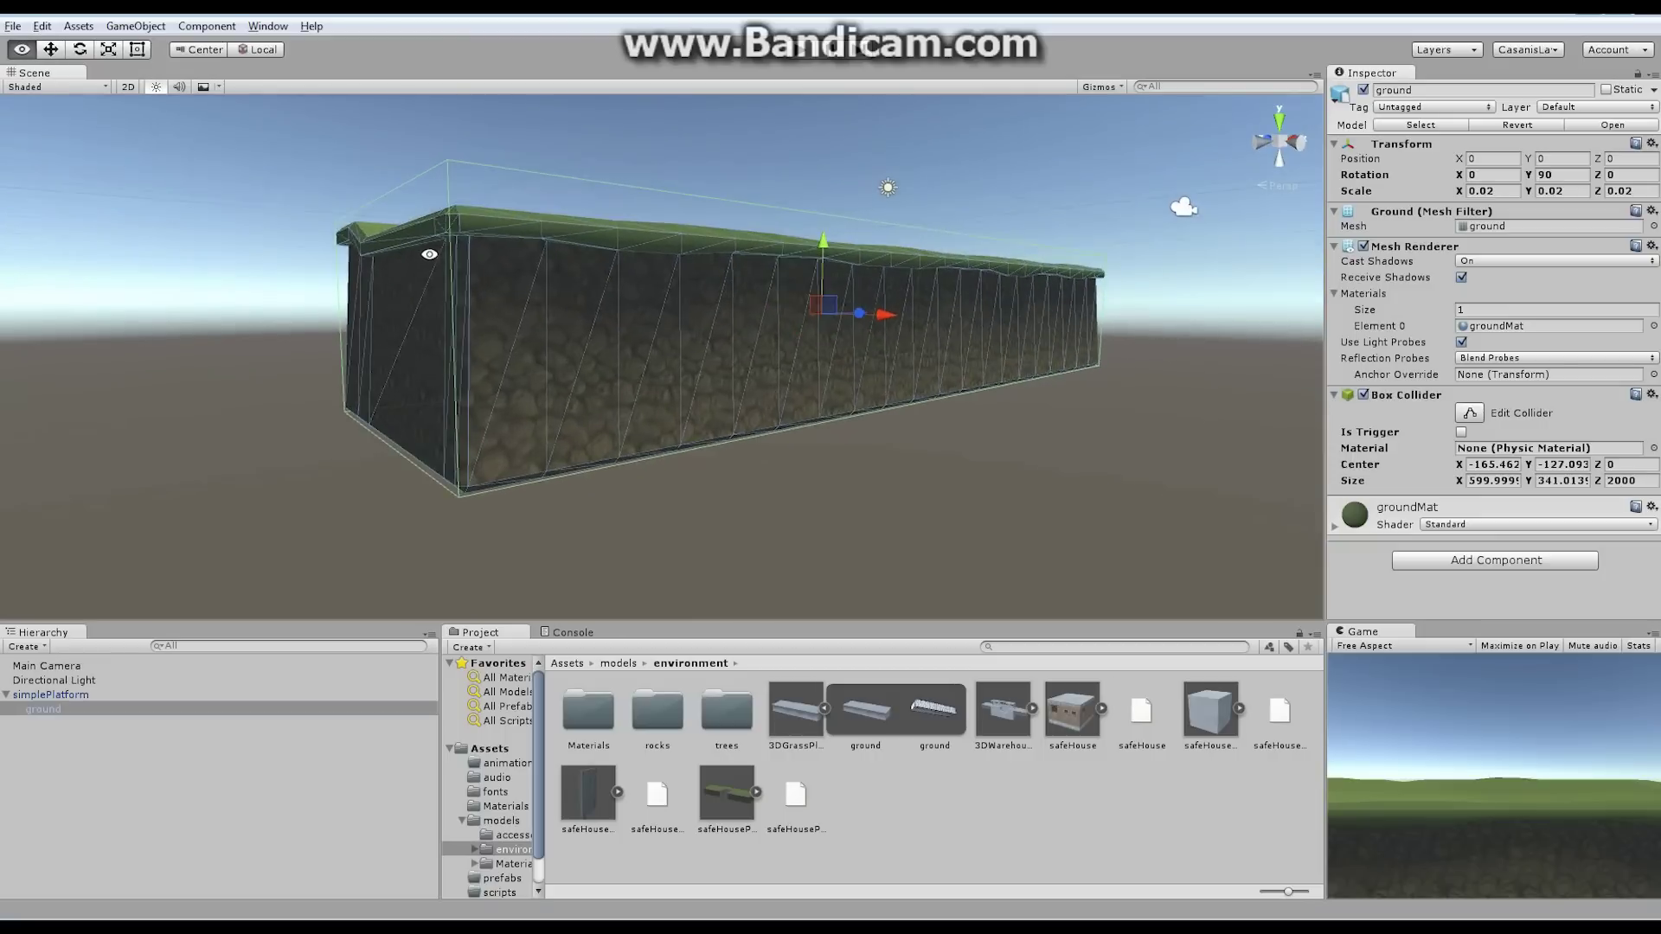
{"action": "left_click_drag", "start_coordinate": [818, 303], "coordinate": [463, 286], "text": "alt"}
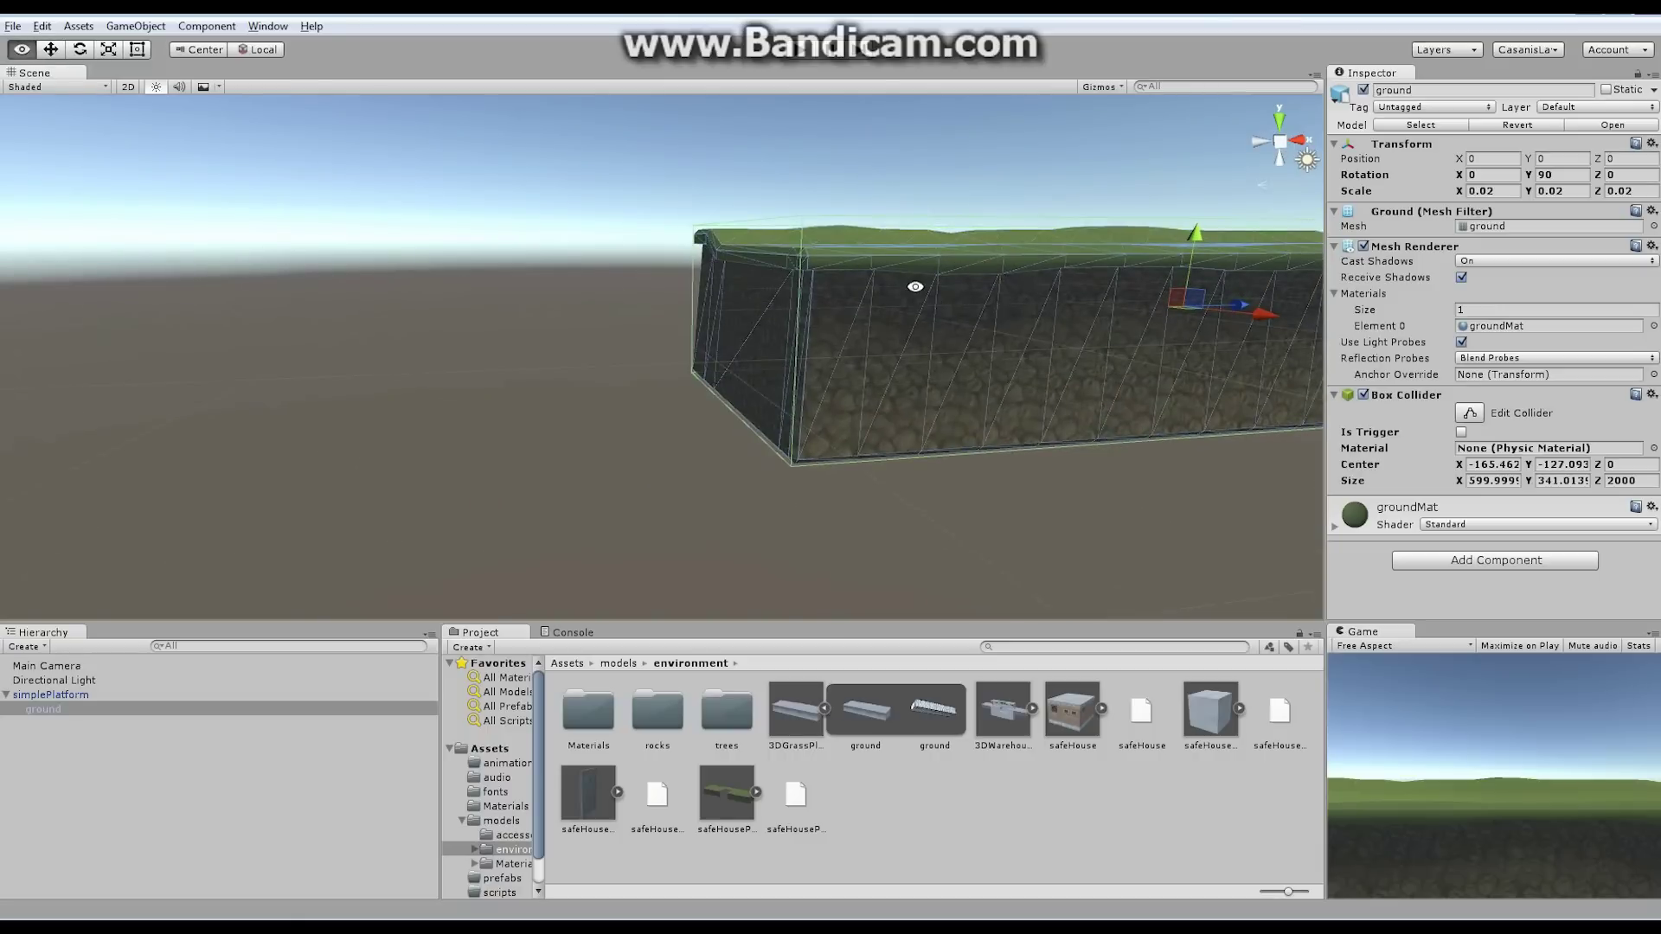
{"action": "left_click_drag", "start_coordinate": [916, 286], "coordinate": [708, 340], "text": "alt"}
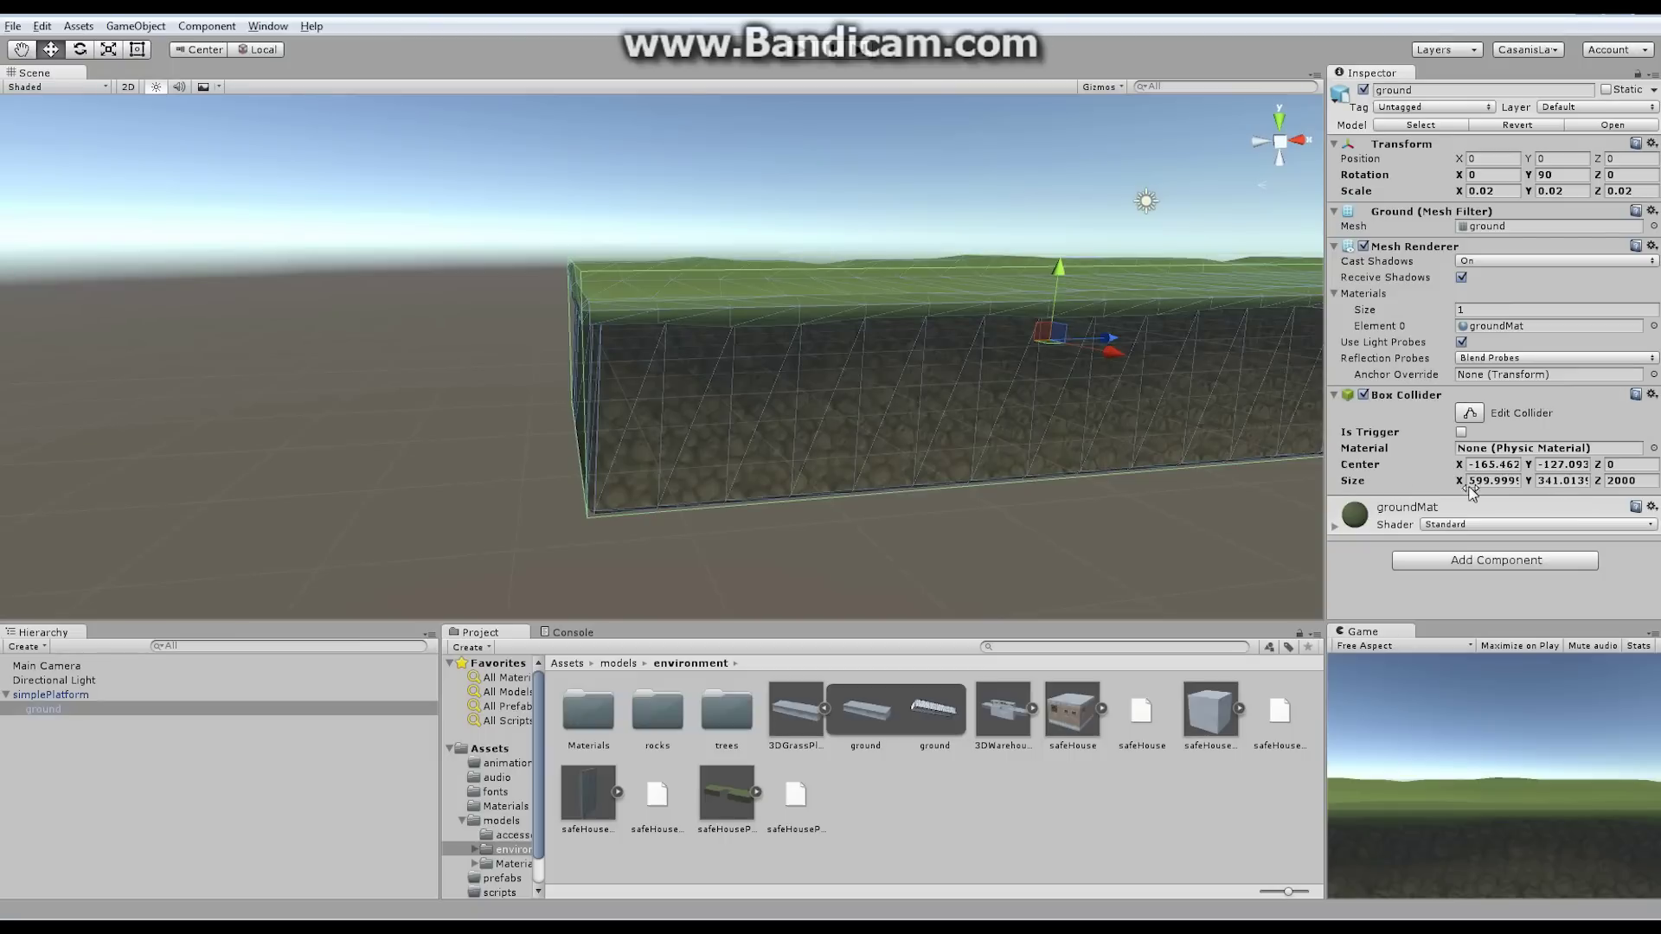
{"action": "left_click", "coordinate": [1564, 481]}
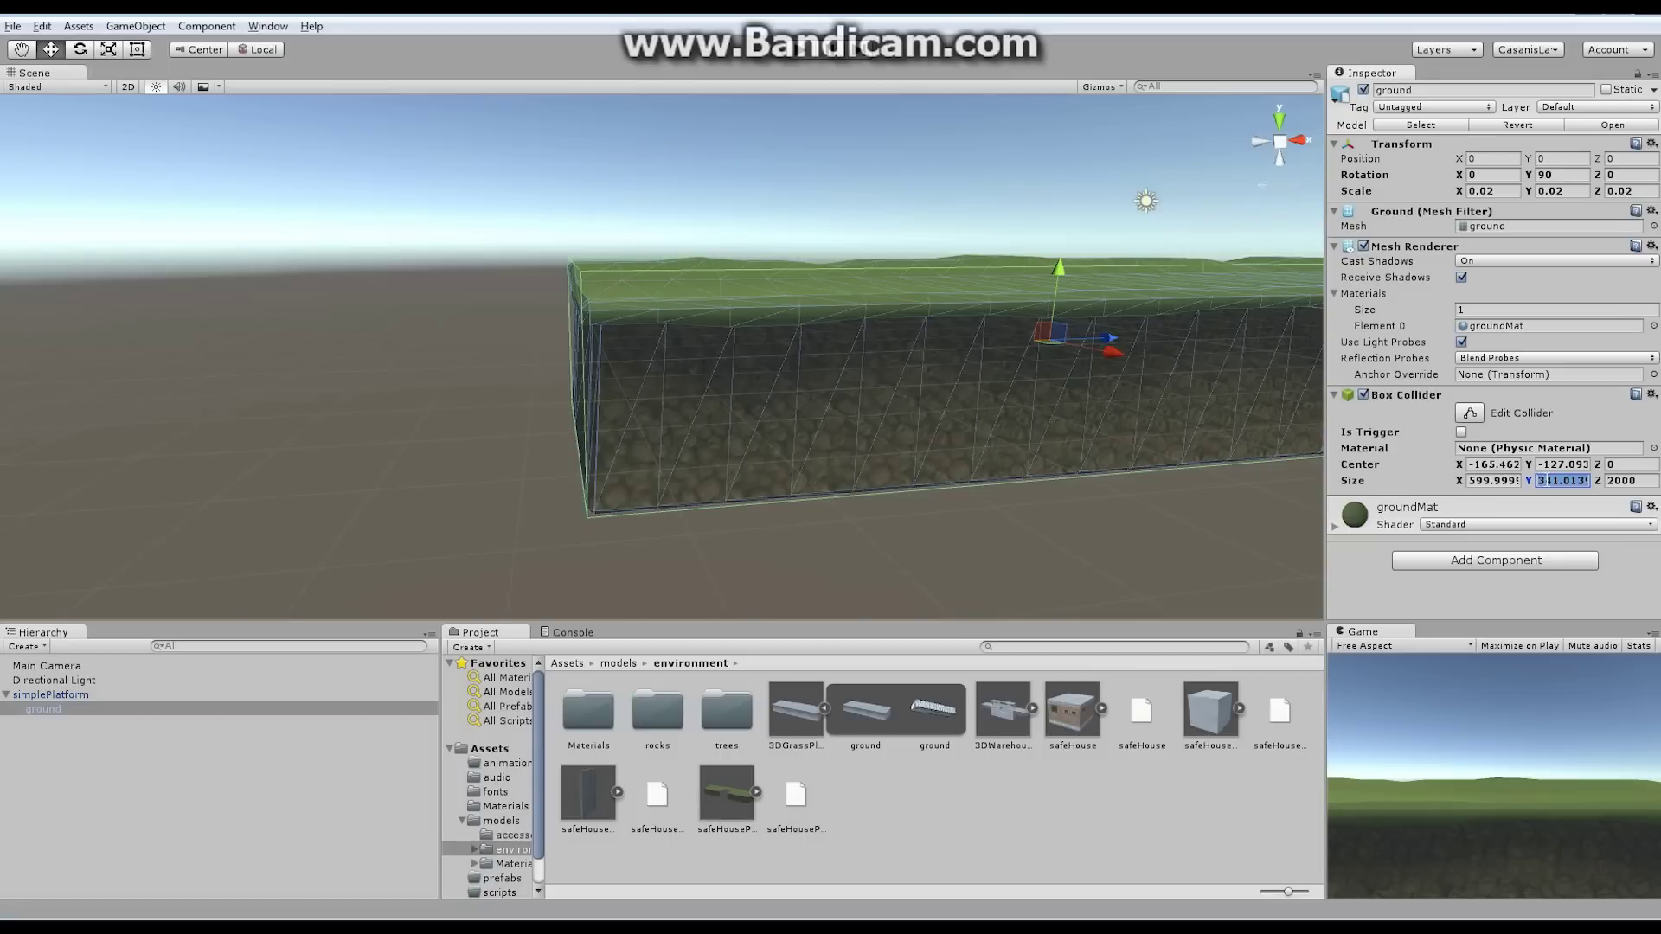
Set the ground Box Collider's Center Y to -145
{"action": "left_click", "coordinate": [1553, 465]}
{"action": "type", "text": "-136"}
{"action": "key", "text": "BackSpace"}
{"action": "key", "text": "BackSpace"}
{"action": "type", "text": "45"}
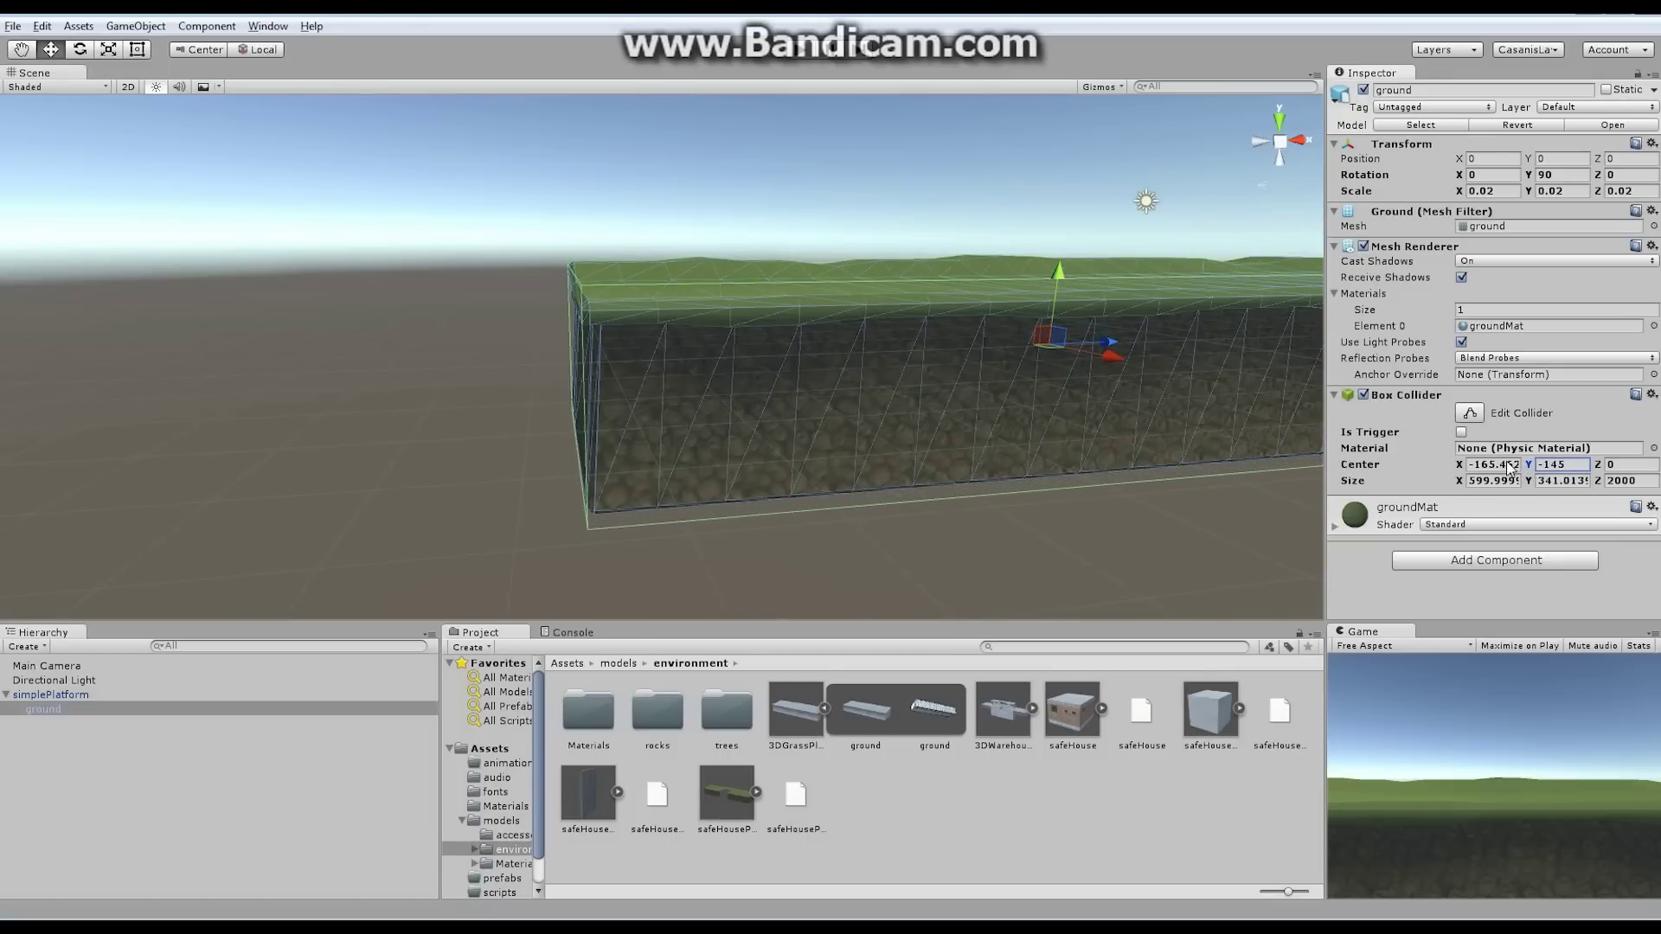
Reduce the Box Collider's Size Y to about 292.6
{"action": "left_click_drag", "start_coordinate": [1081, 464], "coordinate": [809, 419], "text": "alt"}
{"action": "left_click_drag", "start_coordinate": [1526, 481], "coordinate": [1501, 488]}
{"action": "left_click", "coordinate": [1061, 439]}
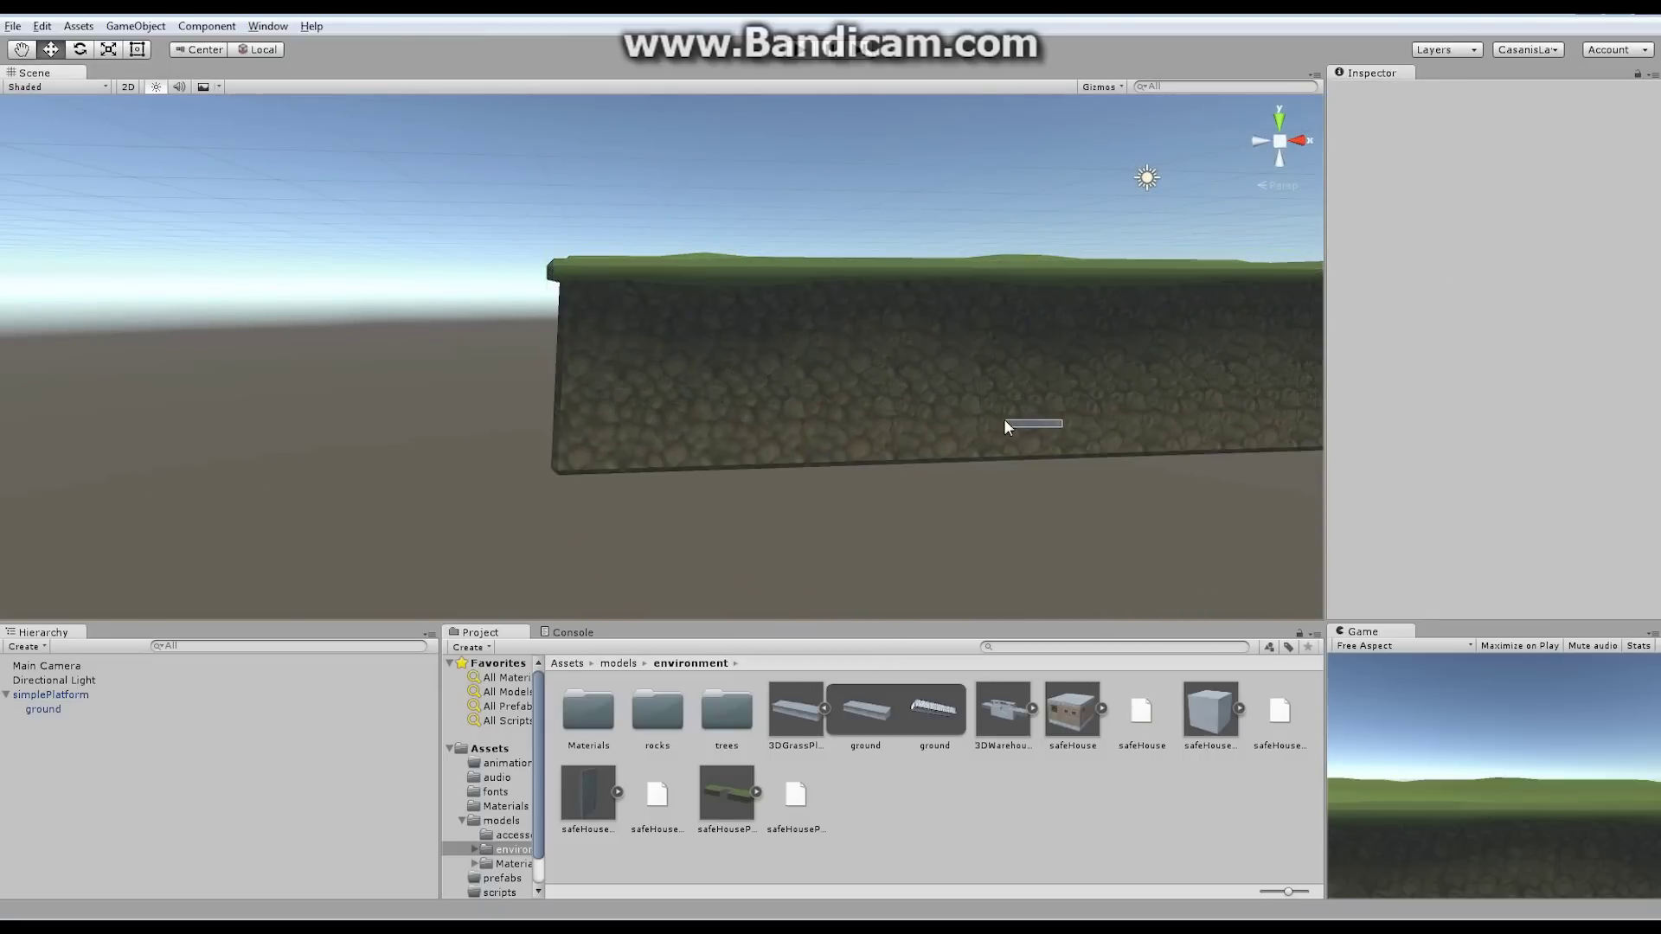
{"action": "left_click", "coordinate": [710, 320]}
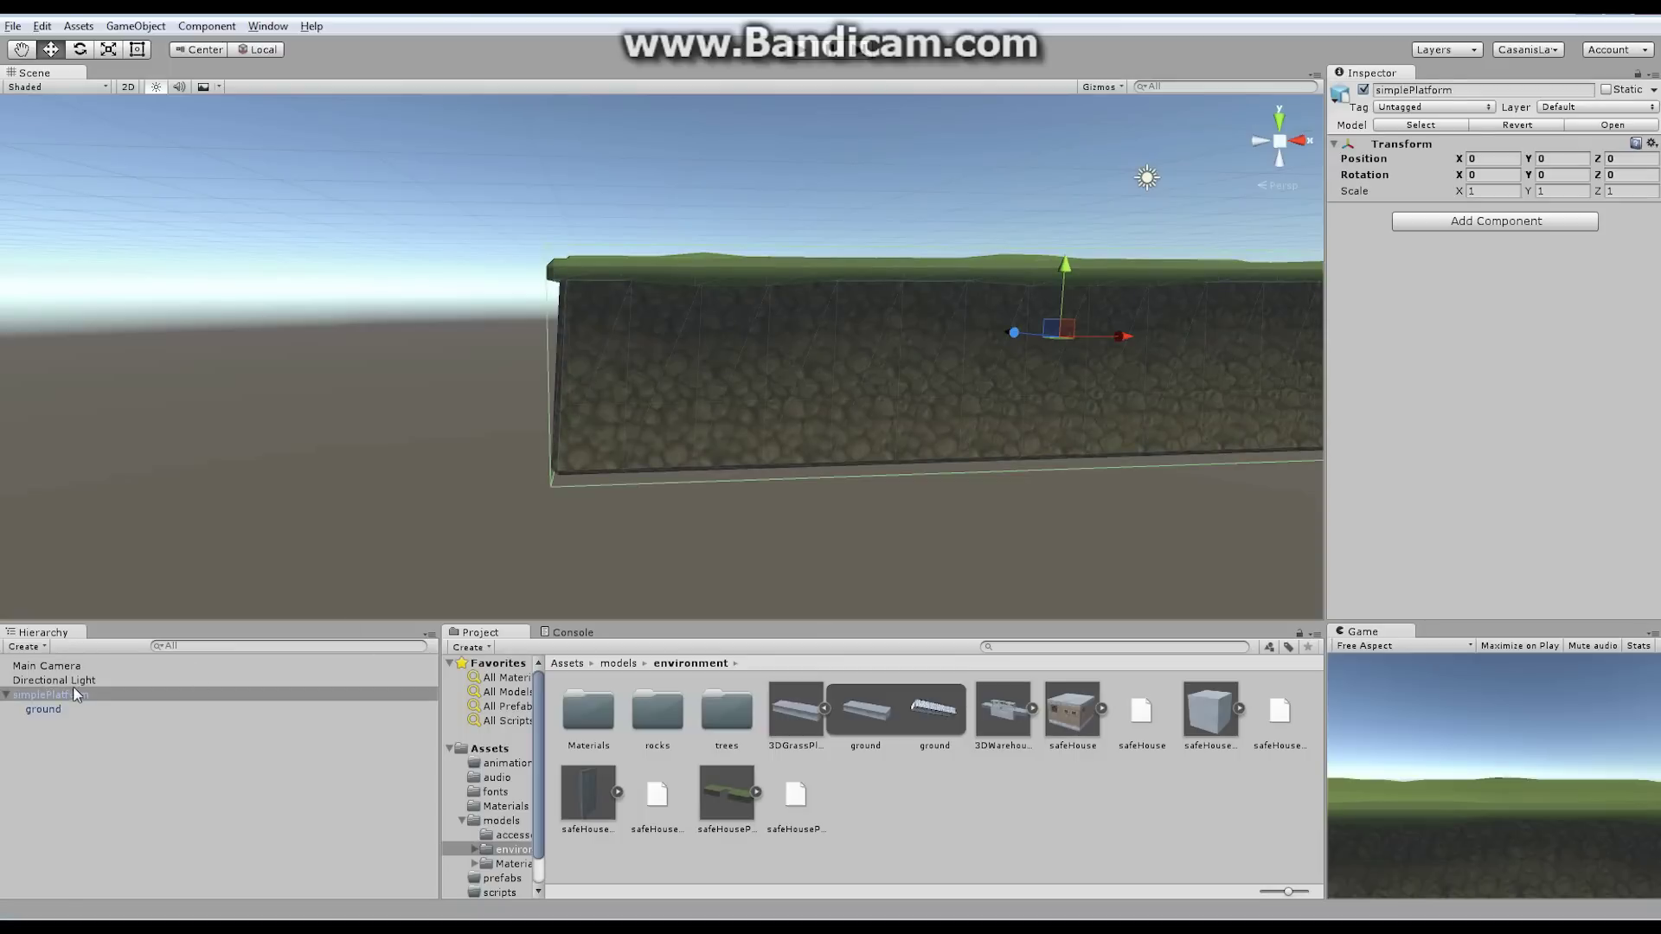
{"action": "left_click", "coordinate": [54, 711]}
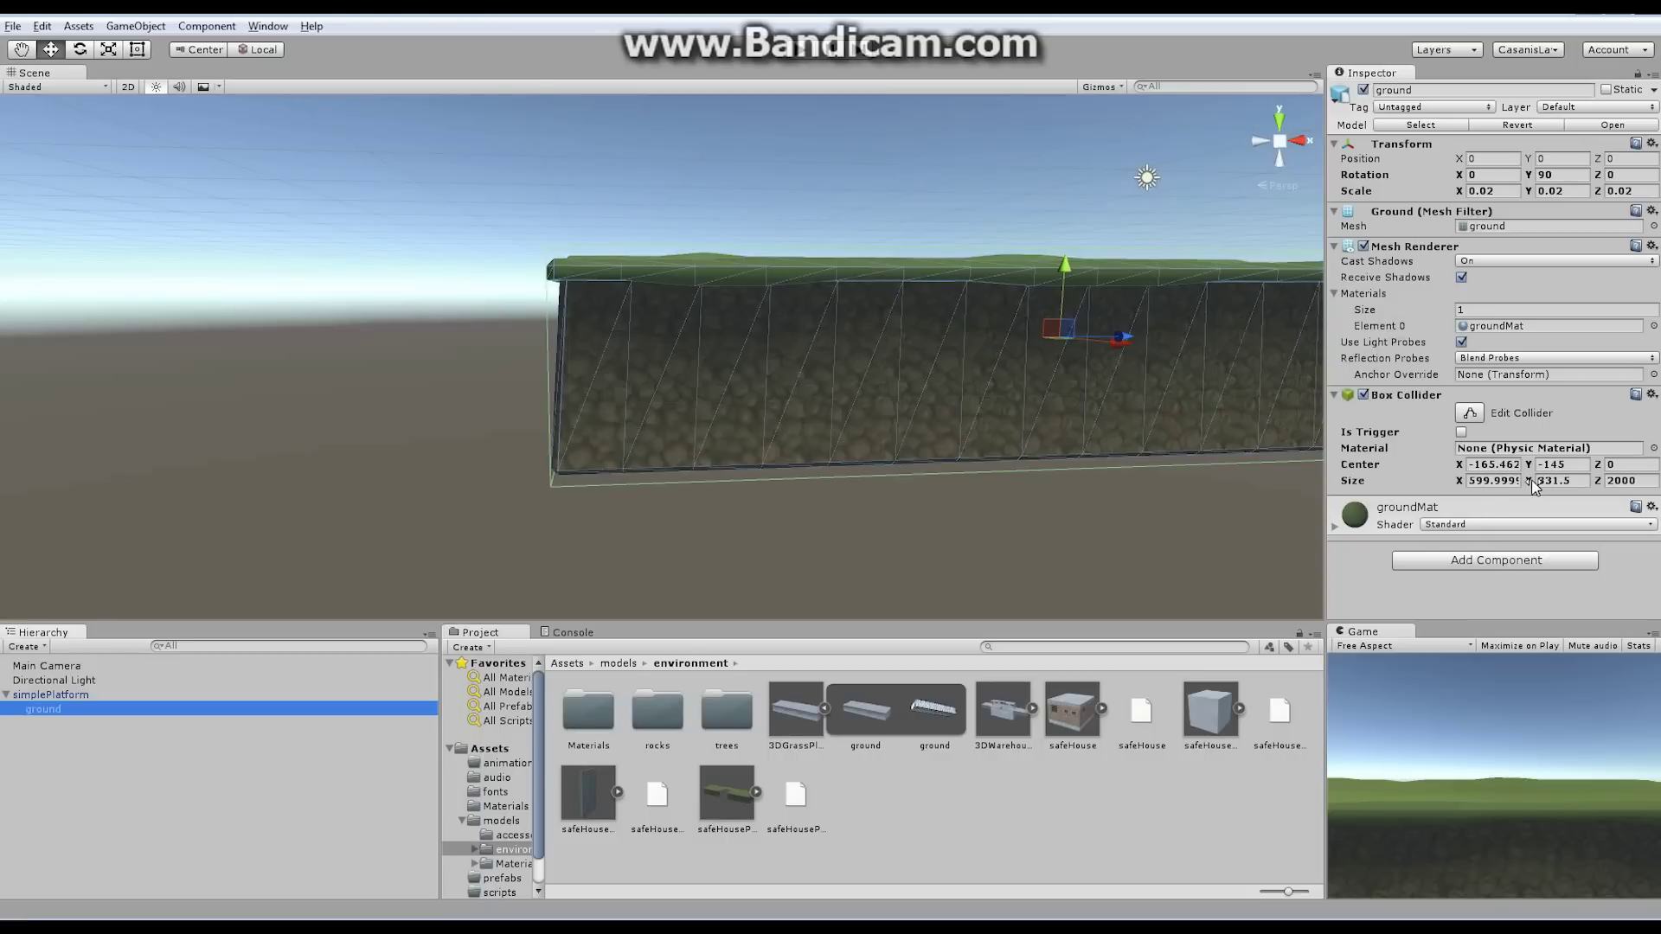
{"action": "left_click_drag", "start_coordinate": [1529, 481], "coordinate": [1471, 481]}
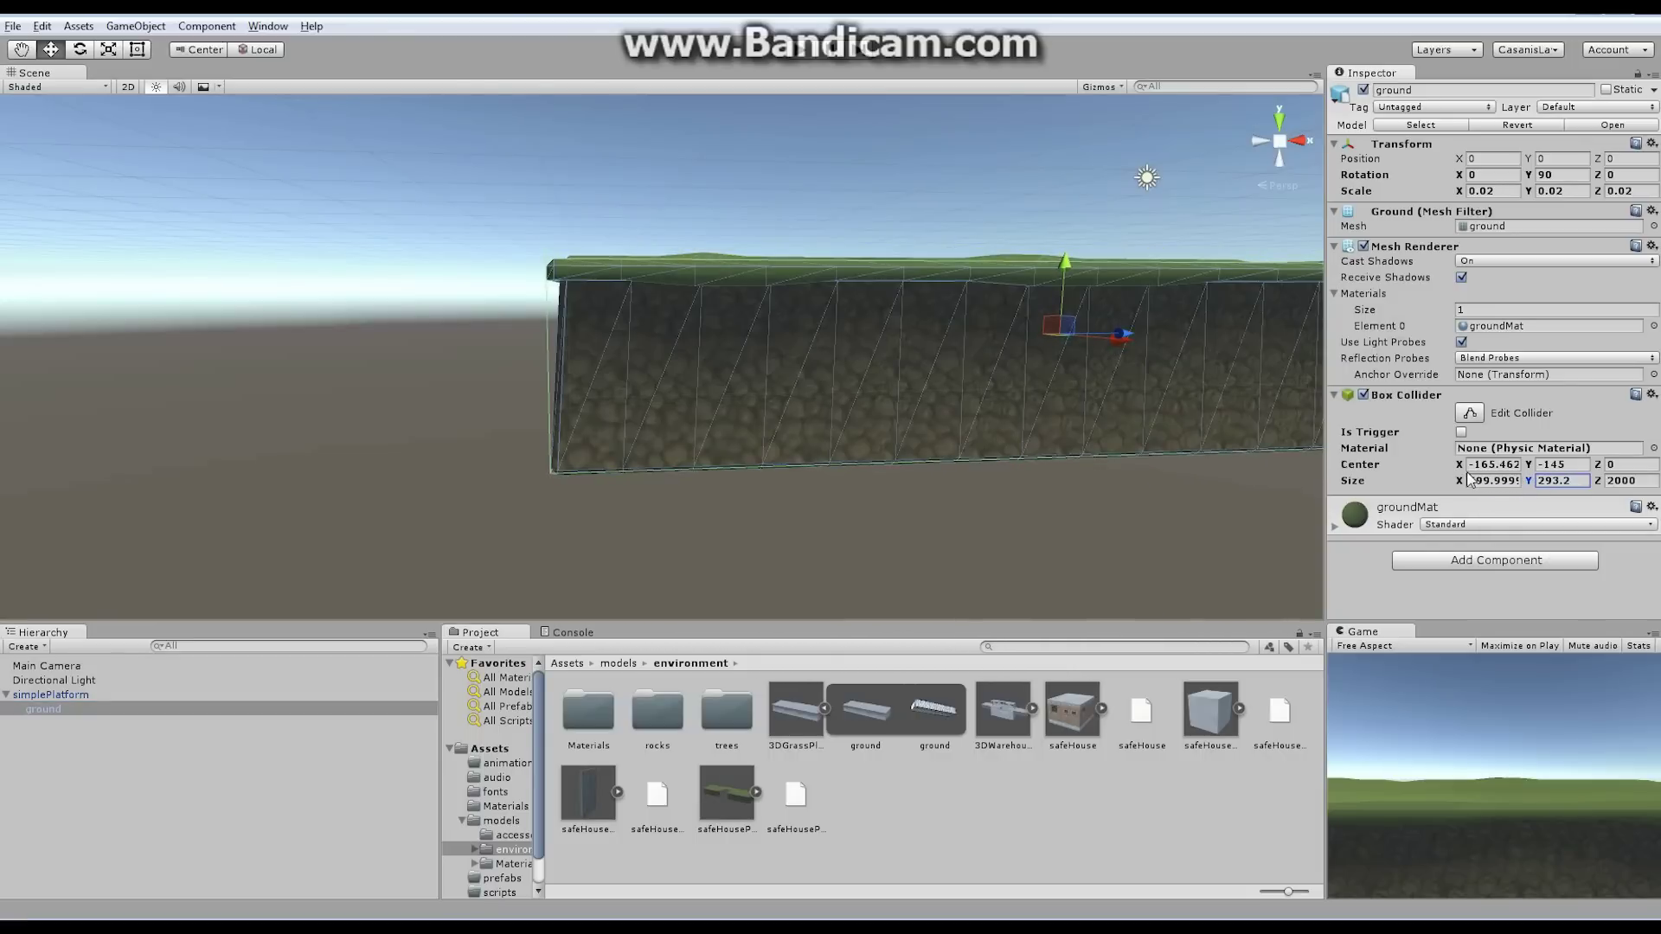
{"action": "left_click_drag", "start_coordinate": [701, 349], "coordinate": [735, 315], "text": "alt"}
{"action": "left_click_drag", "start_coordinate": [621, 263], "coordinate": [816, 252], "text": "alt"}
Trim the Box Collider's Size Z from 2000 to 1978.8, then reselect simplePlatform
{"action": "left_click_drag", "start_coordinate": [1051, 250], "coordinate": [657, 340], "text": "alt"}
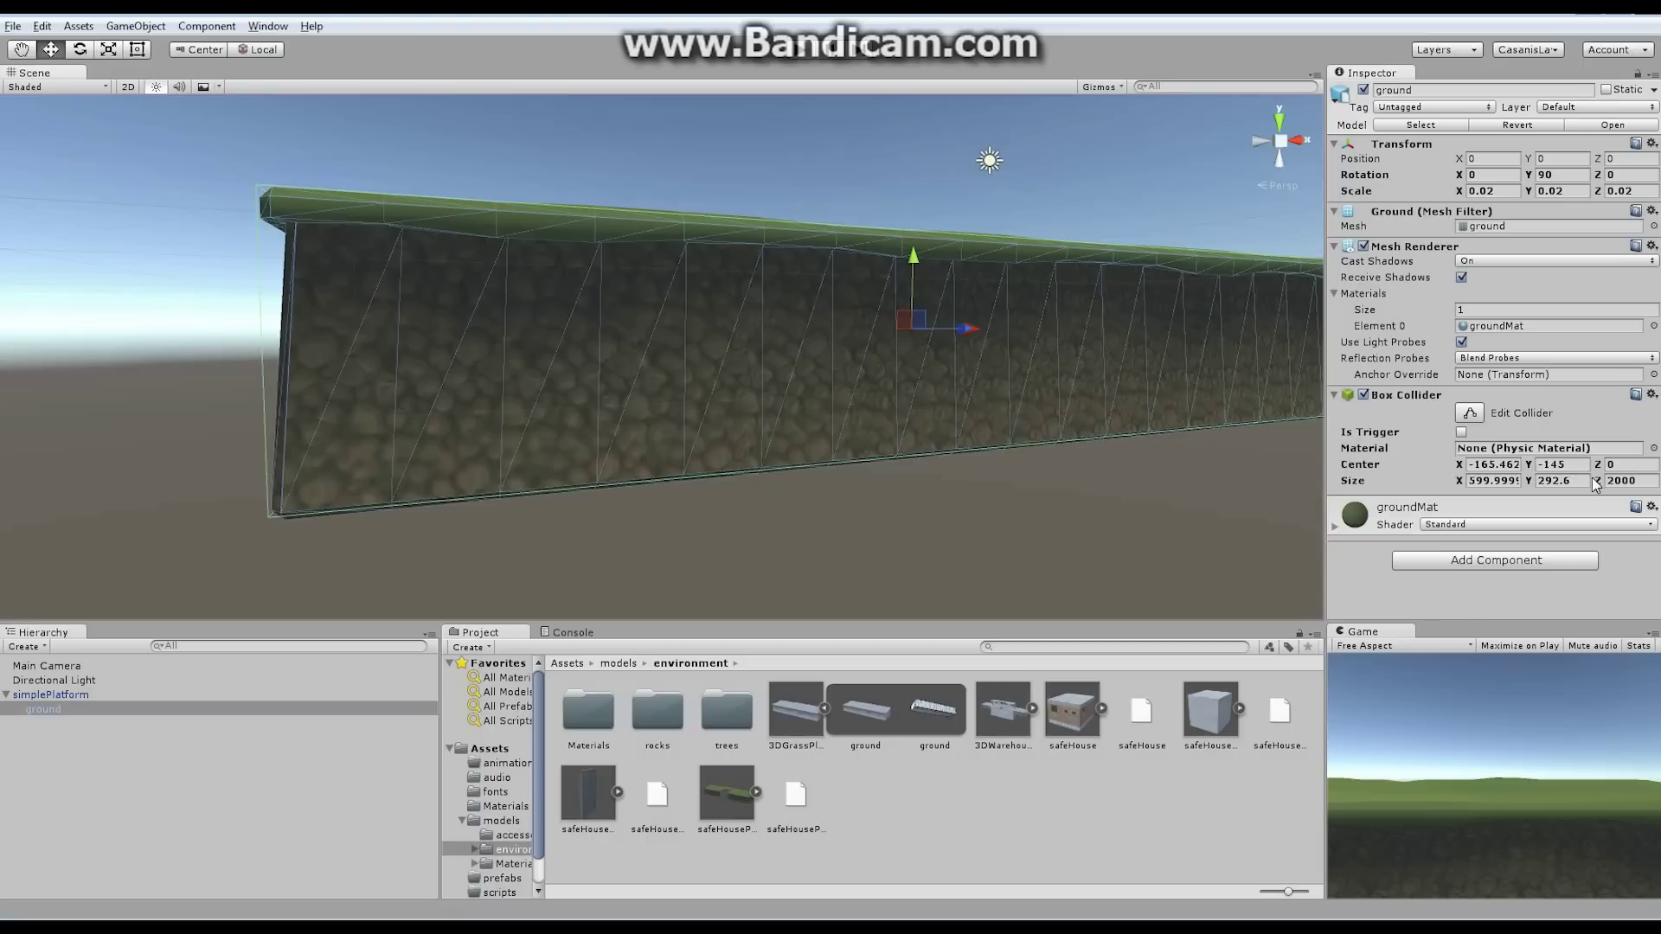
{"action": "left_click_drag", "start_coordinate": [1599, 483], "coordinate": [1563, 476]}
{"action": "left_click_drag", "start_coordinate": [519, 274], "coordinate": [413, 344], "text": "alt"}
{"action": "left_click_drag", "start_coordinate": [636, 381], "coordinate": [751, 374], "text": "alt"}
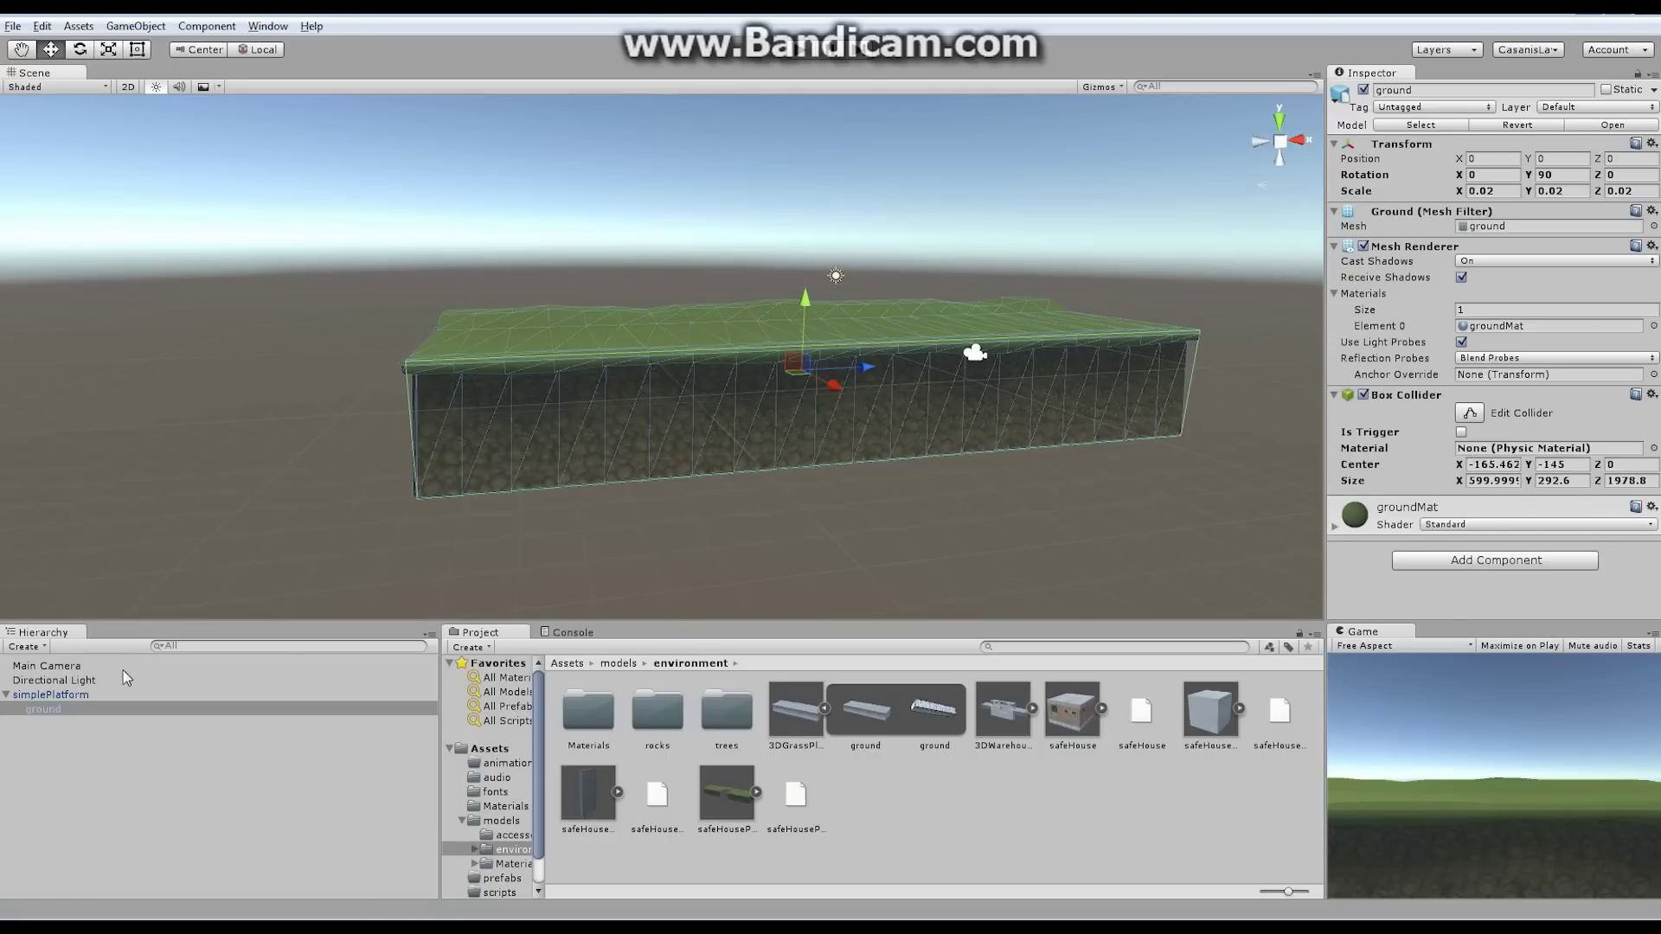
{"action": "left_click", "coordinate": [64, 696]}
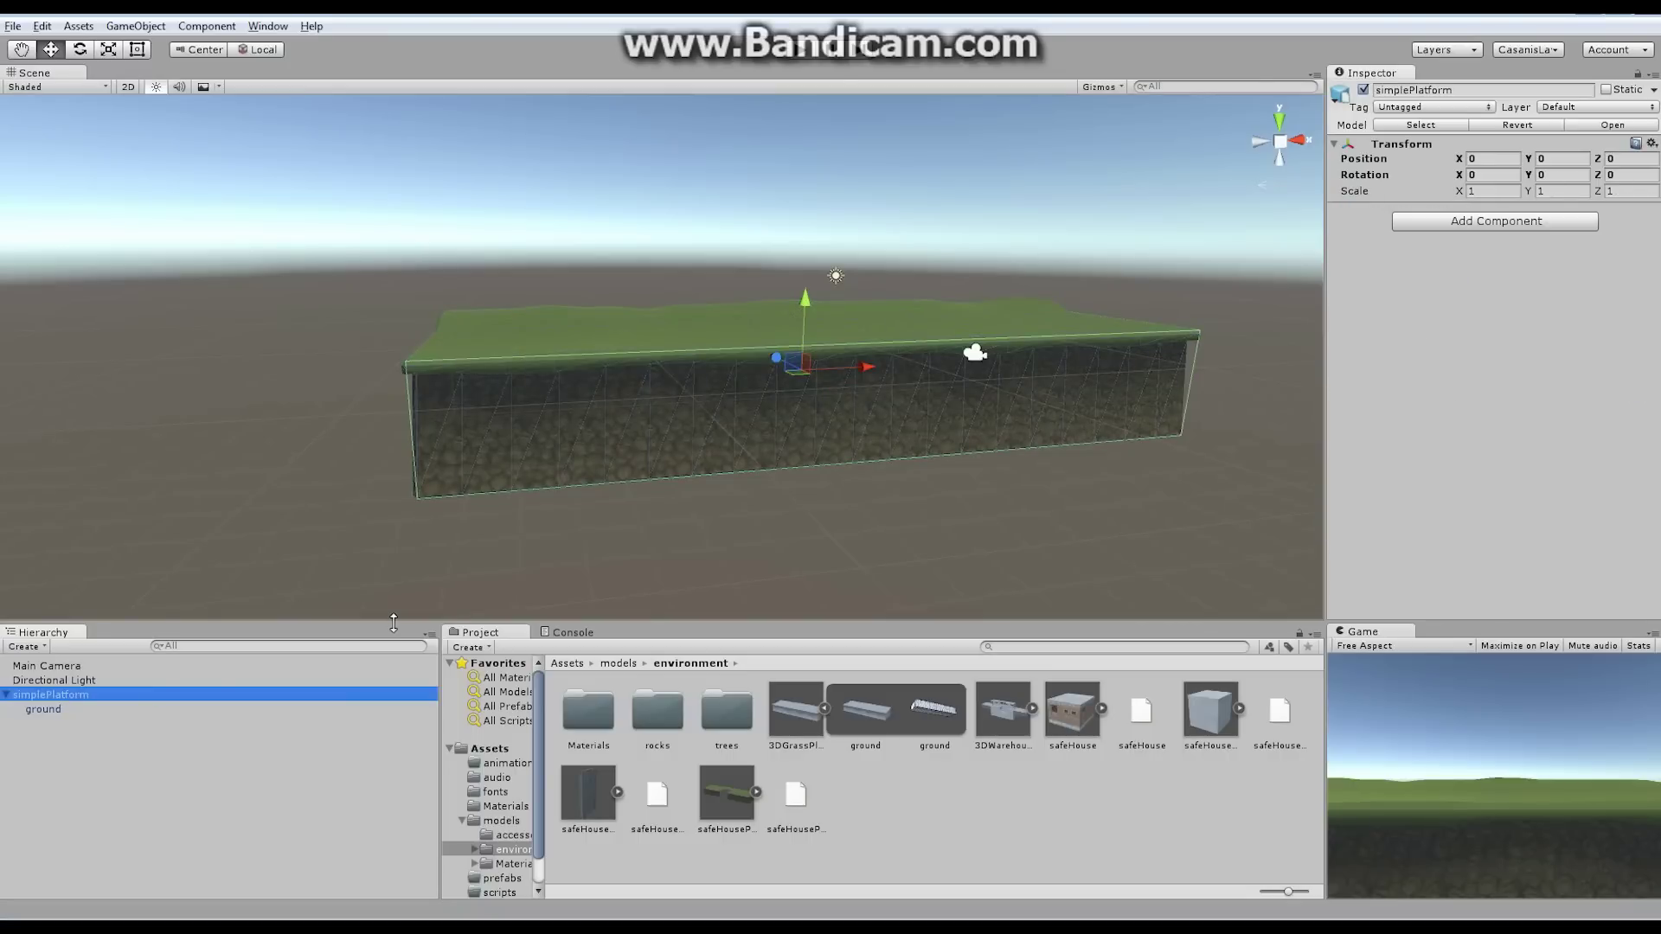
Drag simplePlatform from the Hierarchy into the empty prefabs folder to make a simplePlatform prefab
{"action": "left_click", "coordinate": [504, 879]}
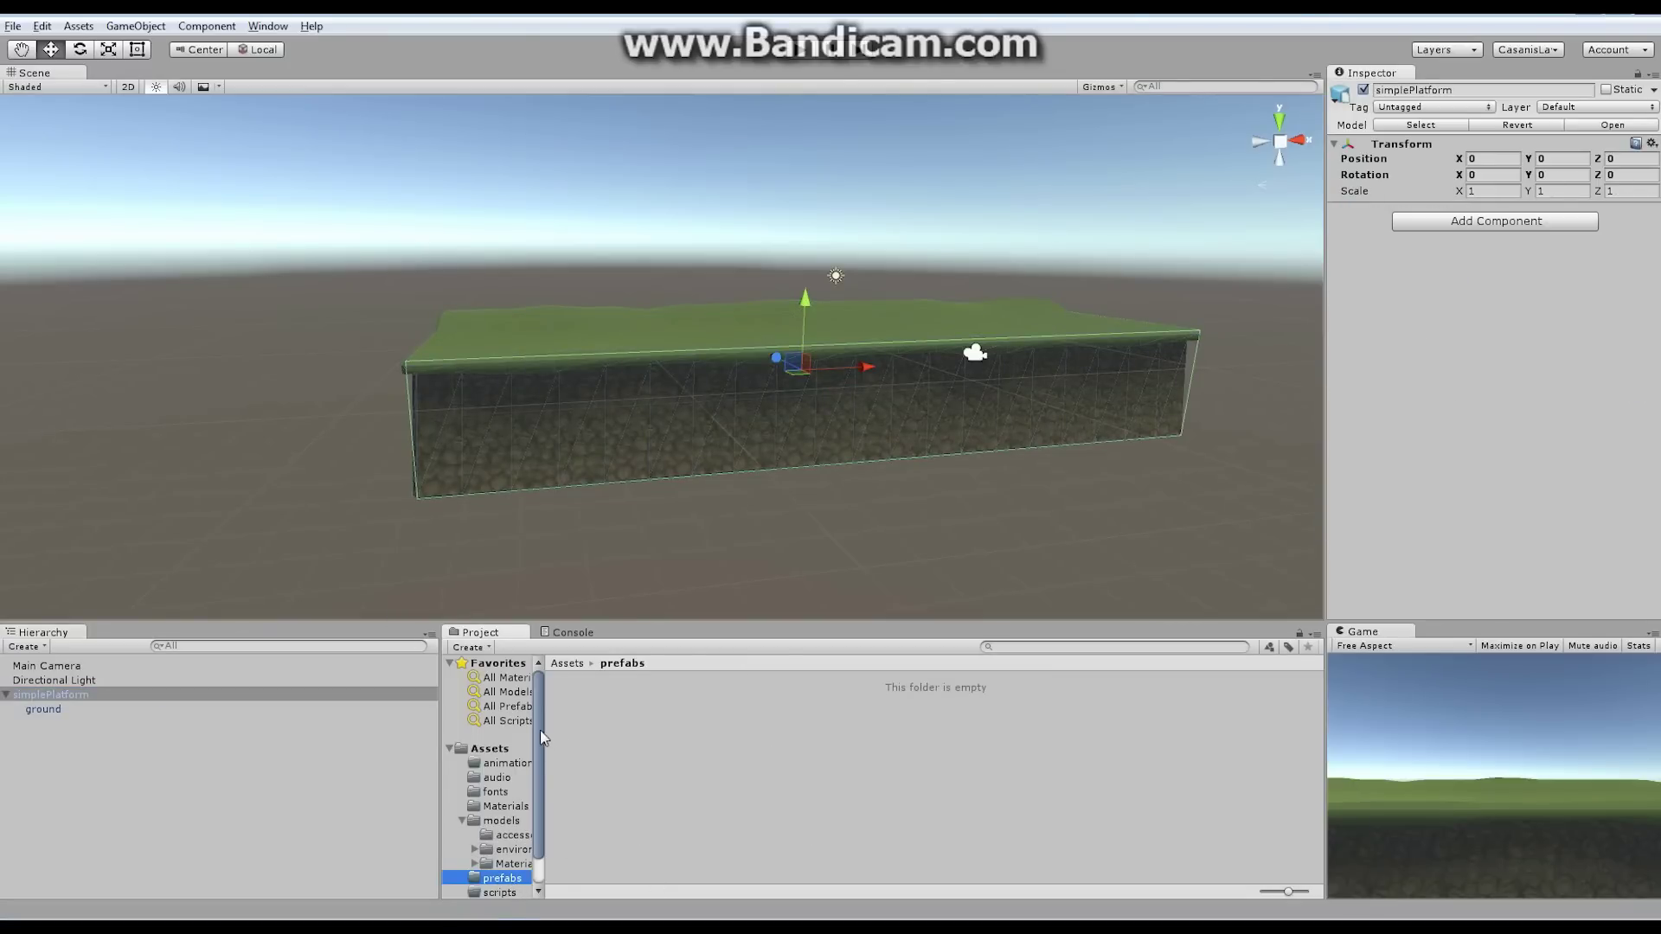
{"action": "left_click_drag", "start_coordinate": [540, 730], "coordinate": [539, 818]}
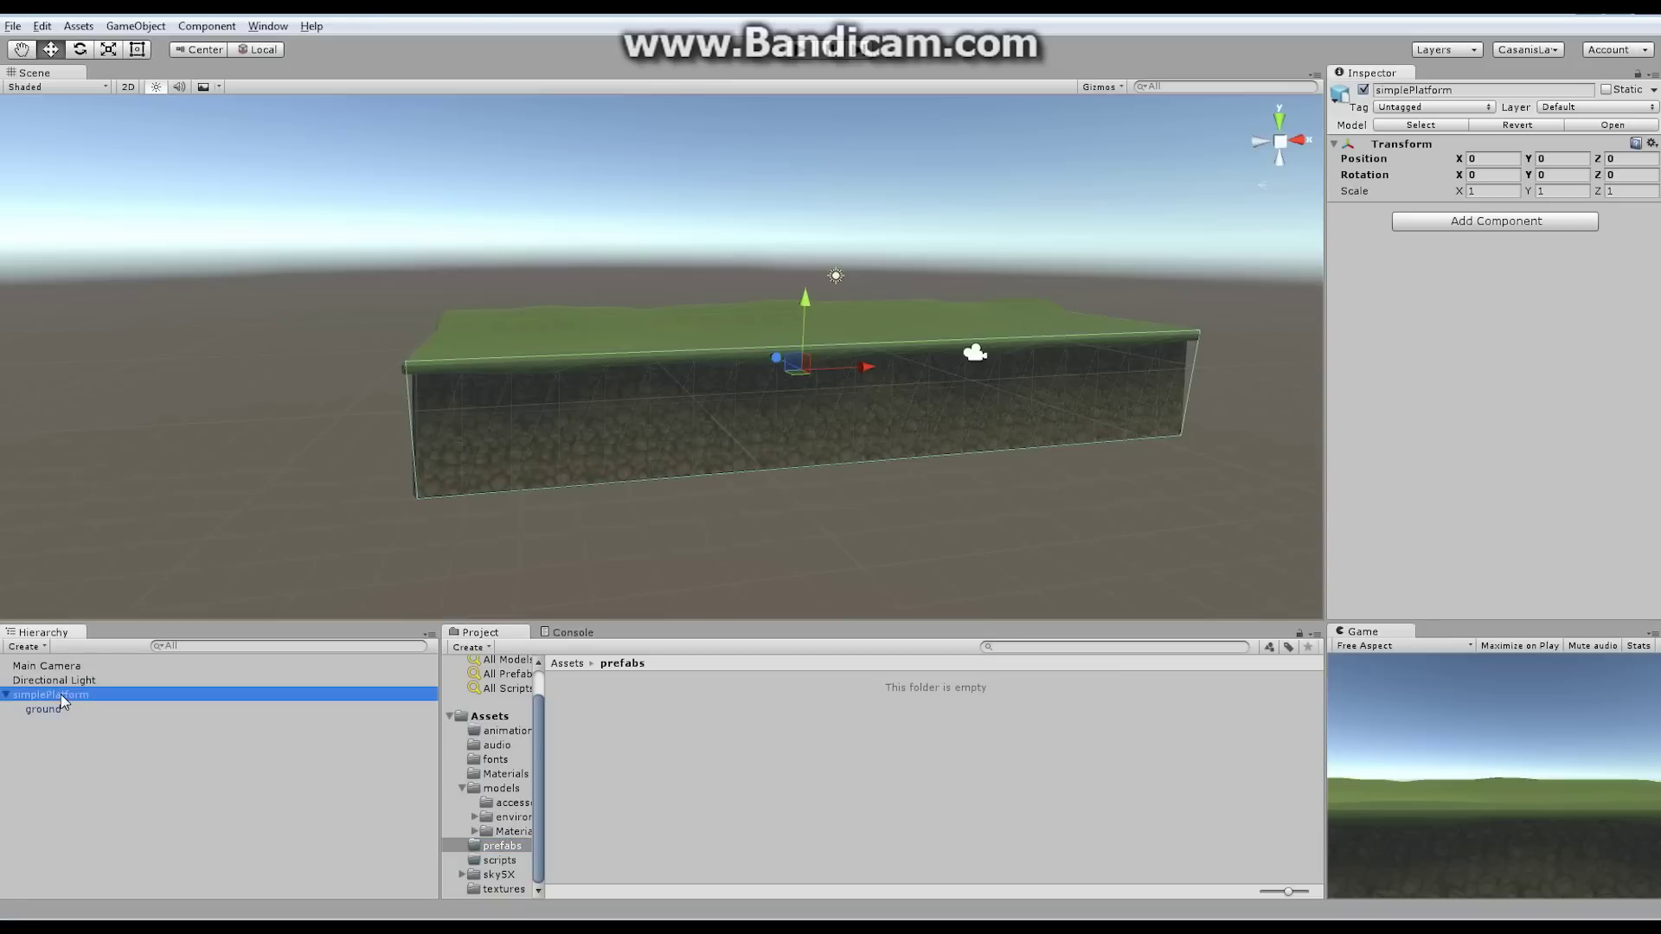
{"action": "left_click_drag", "start_coordinate": [61, 694], "coordinate": [729, 800]}
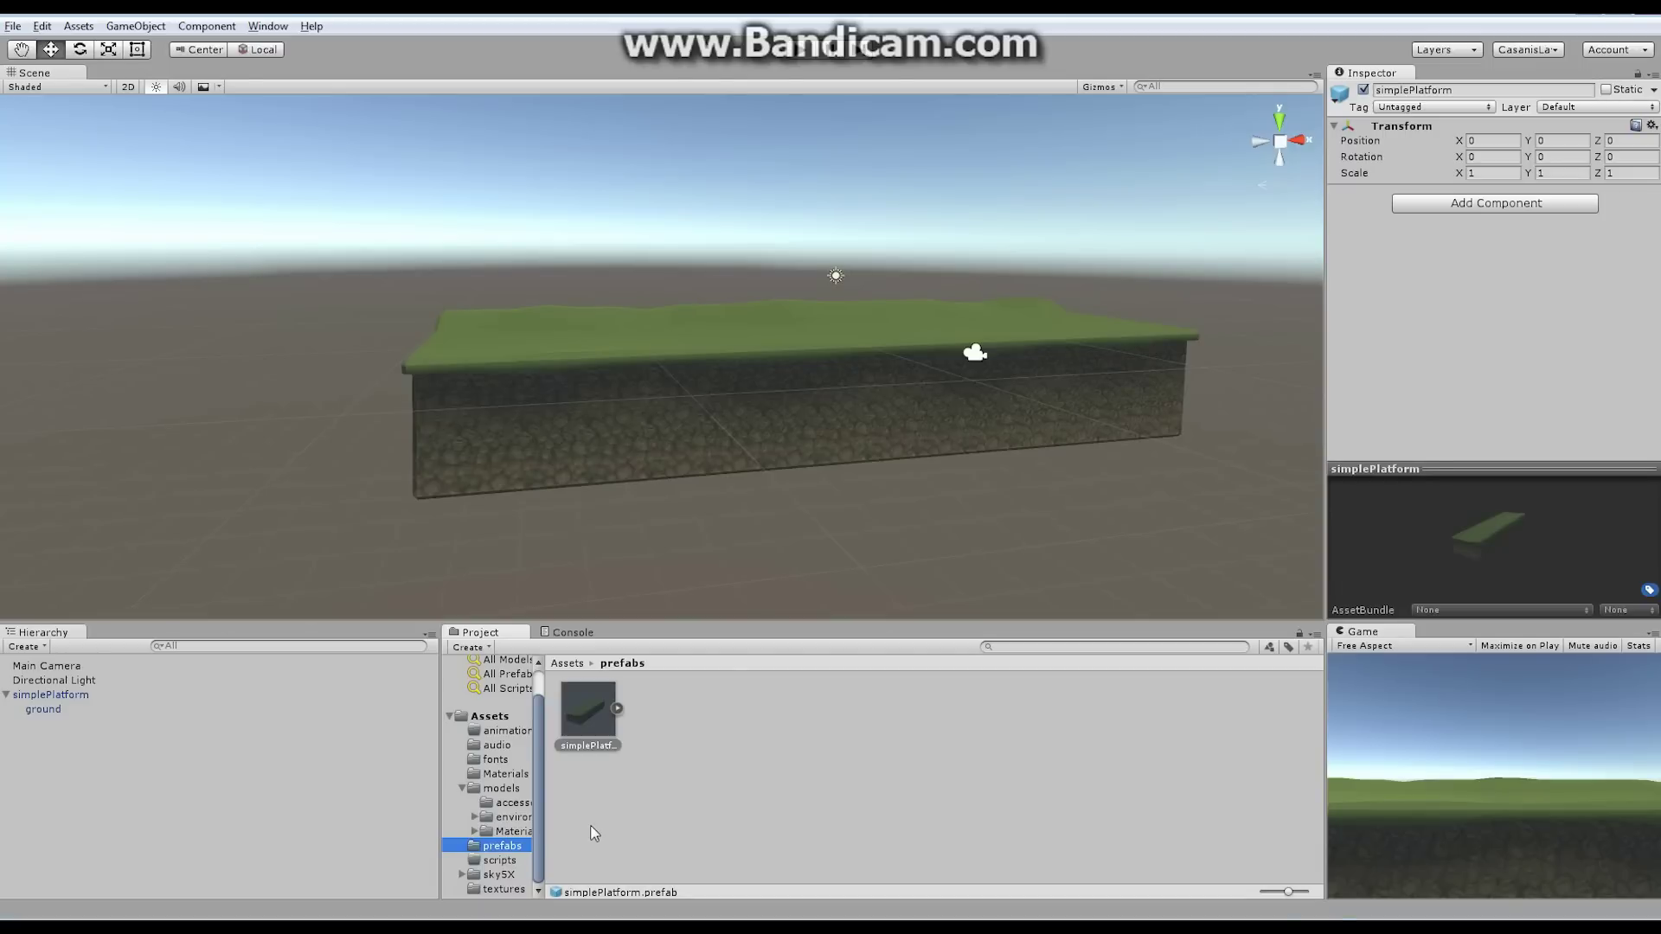
Place a test instance of the simplePlatform prefab in the scene
{"action": "scroll", "coordinate": [753, 467], "scroll_direction": "down", "scroll_amount": 3}
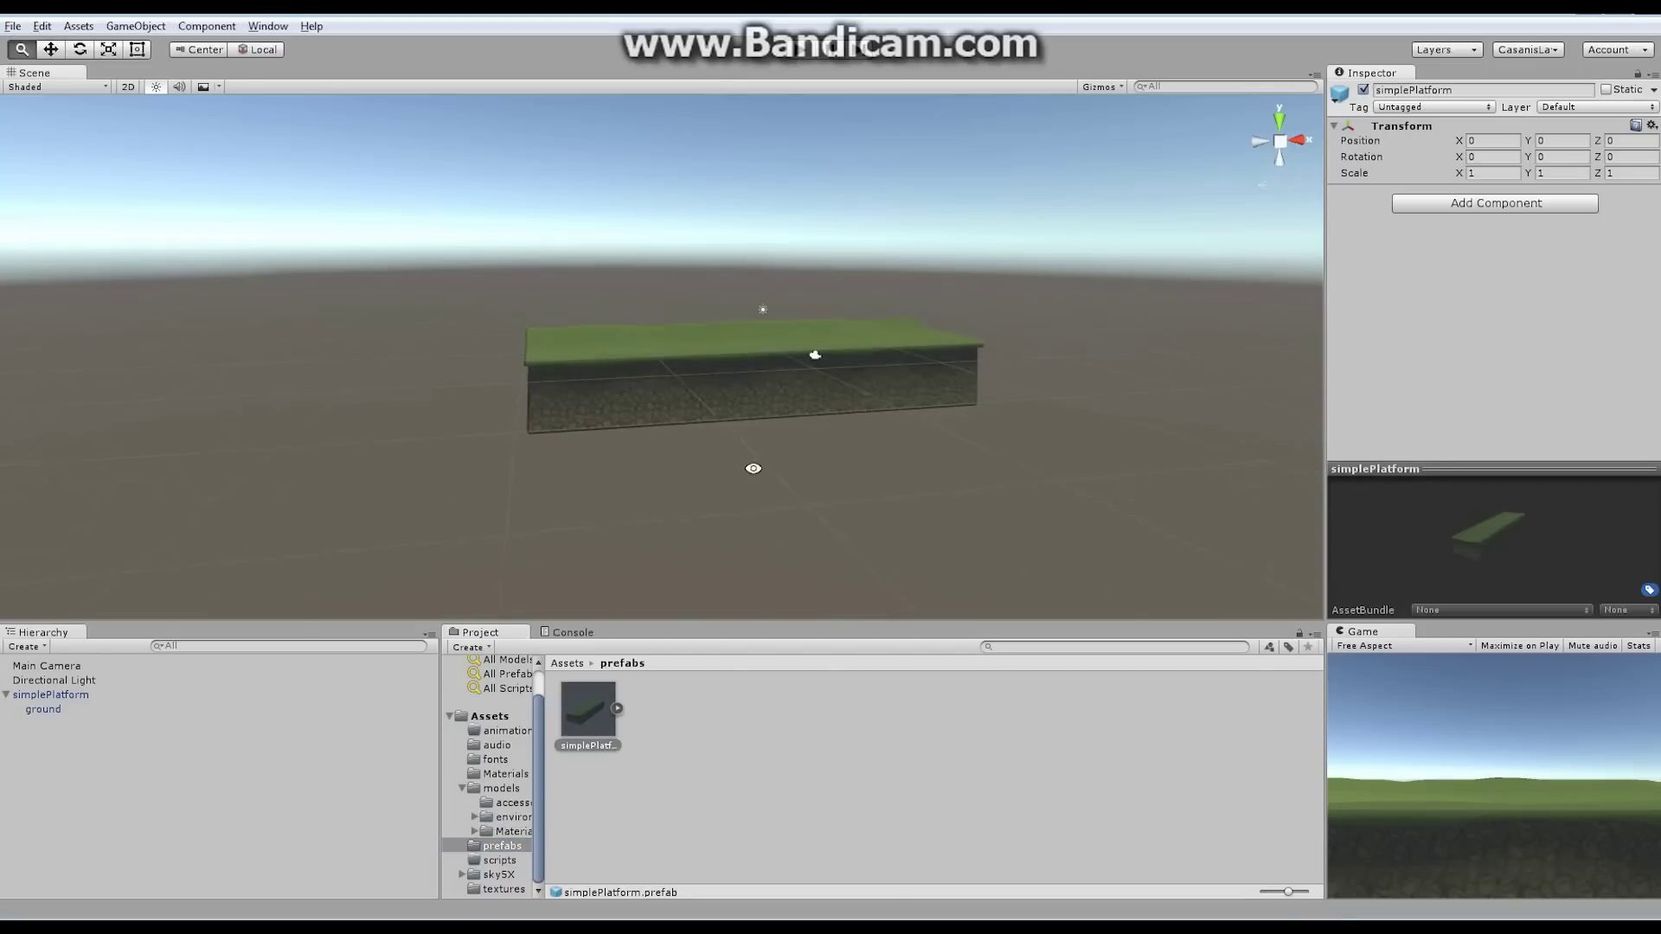
{"action": "middle_click_drag", "start_coordinate": [753, 467], "coordinate": [687, 426]}
{"action": "left_click_drag", "start_coordinate": [602, 709], "coordinate": [921, 407]}
Reset the instance's position to the origin, then slide it right along X to 42.9
{"action": "left_click", "coordinate": [1653, 143]}
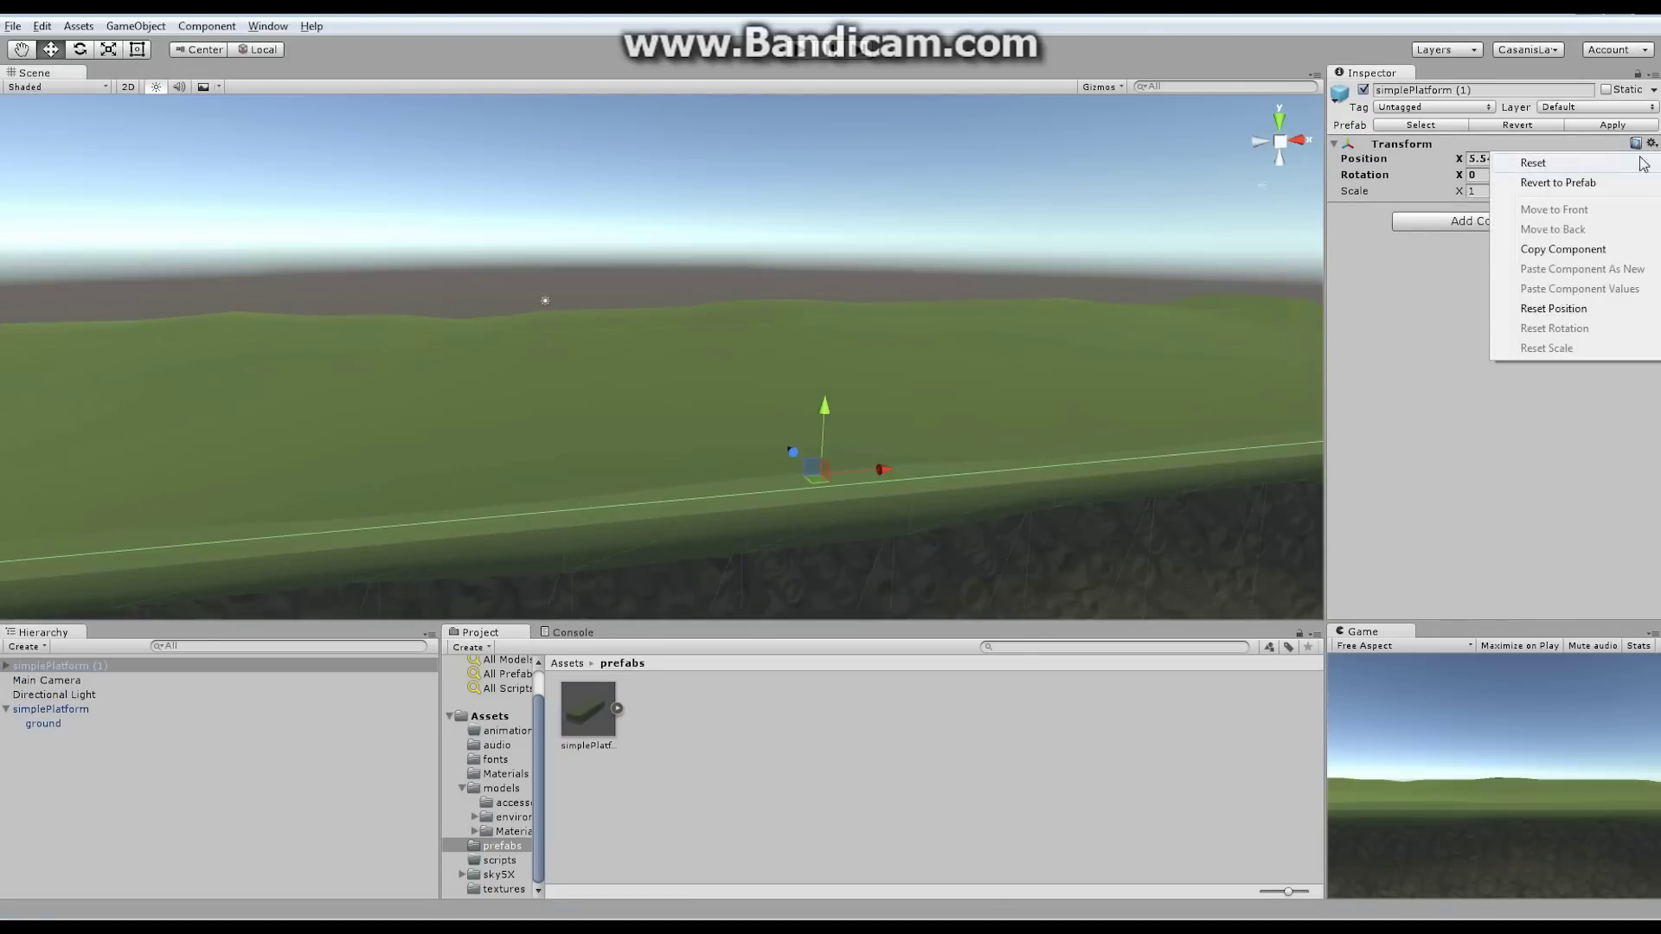
{"action": "left_click", "coordinate": [1567, 180]}
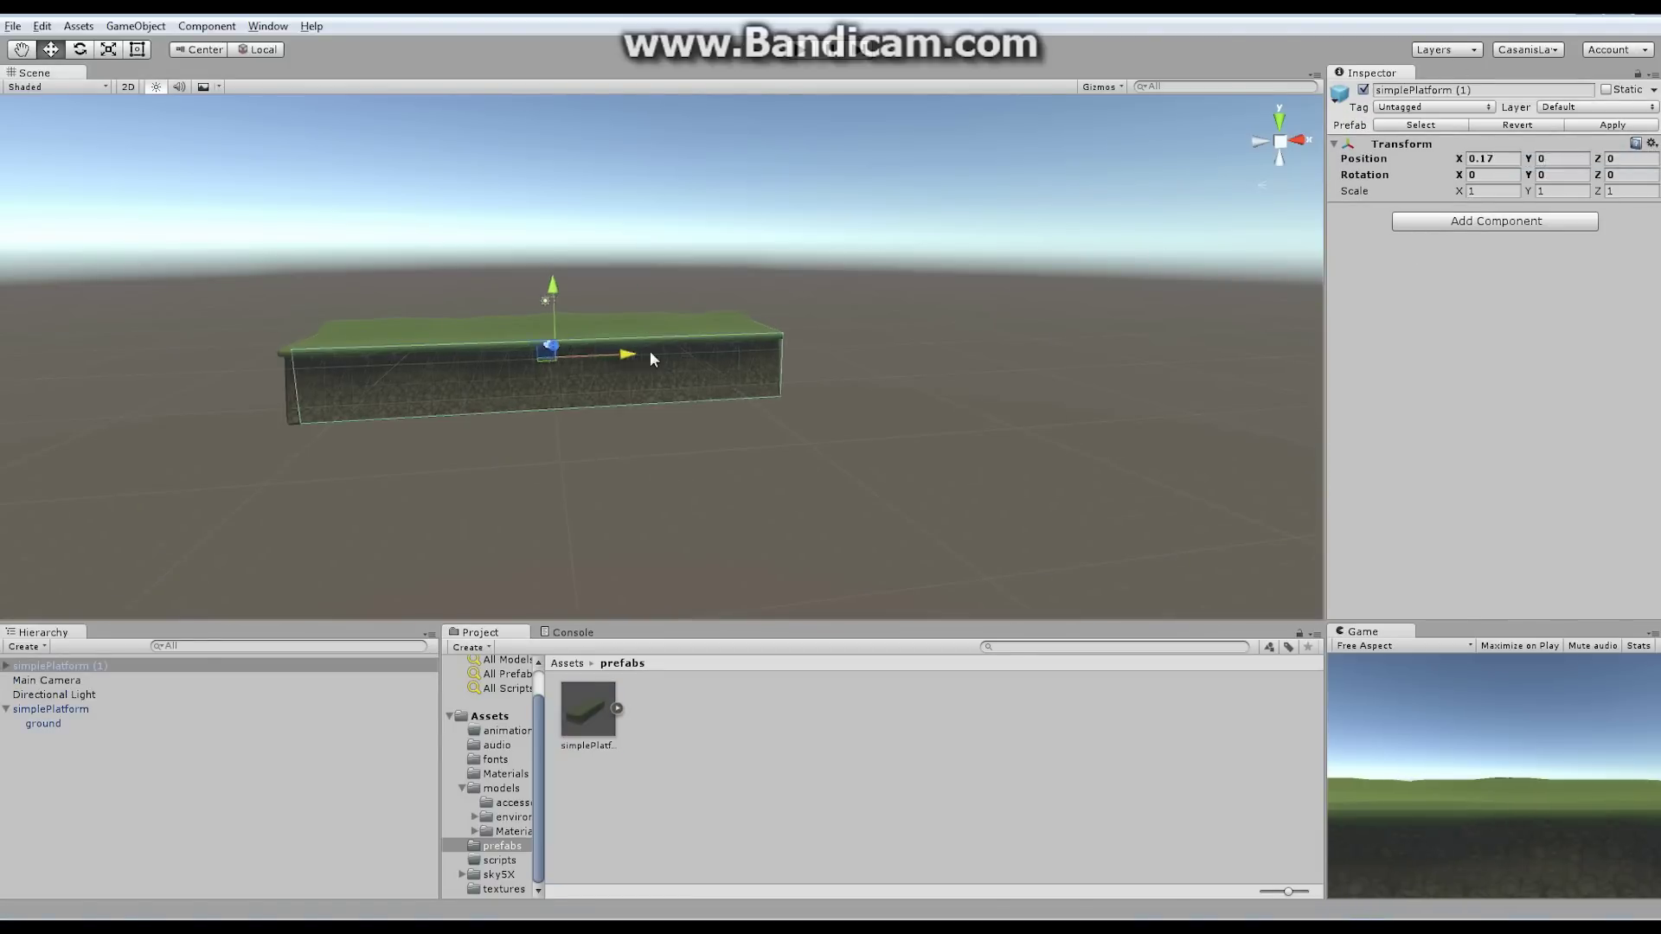
{"action": "left_click_drag", "start_coordinate": [630, 355], "coordinate": [828, 468]}
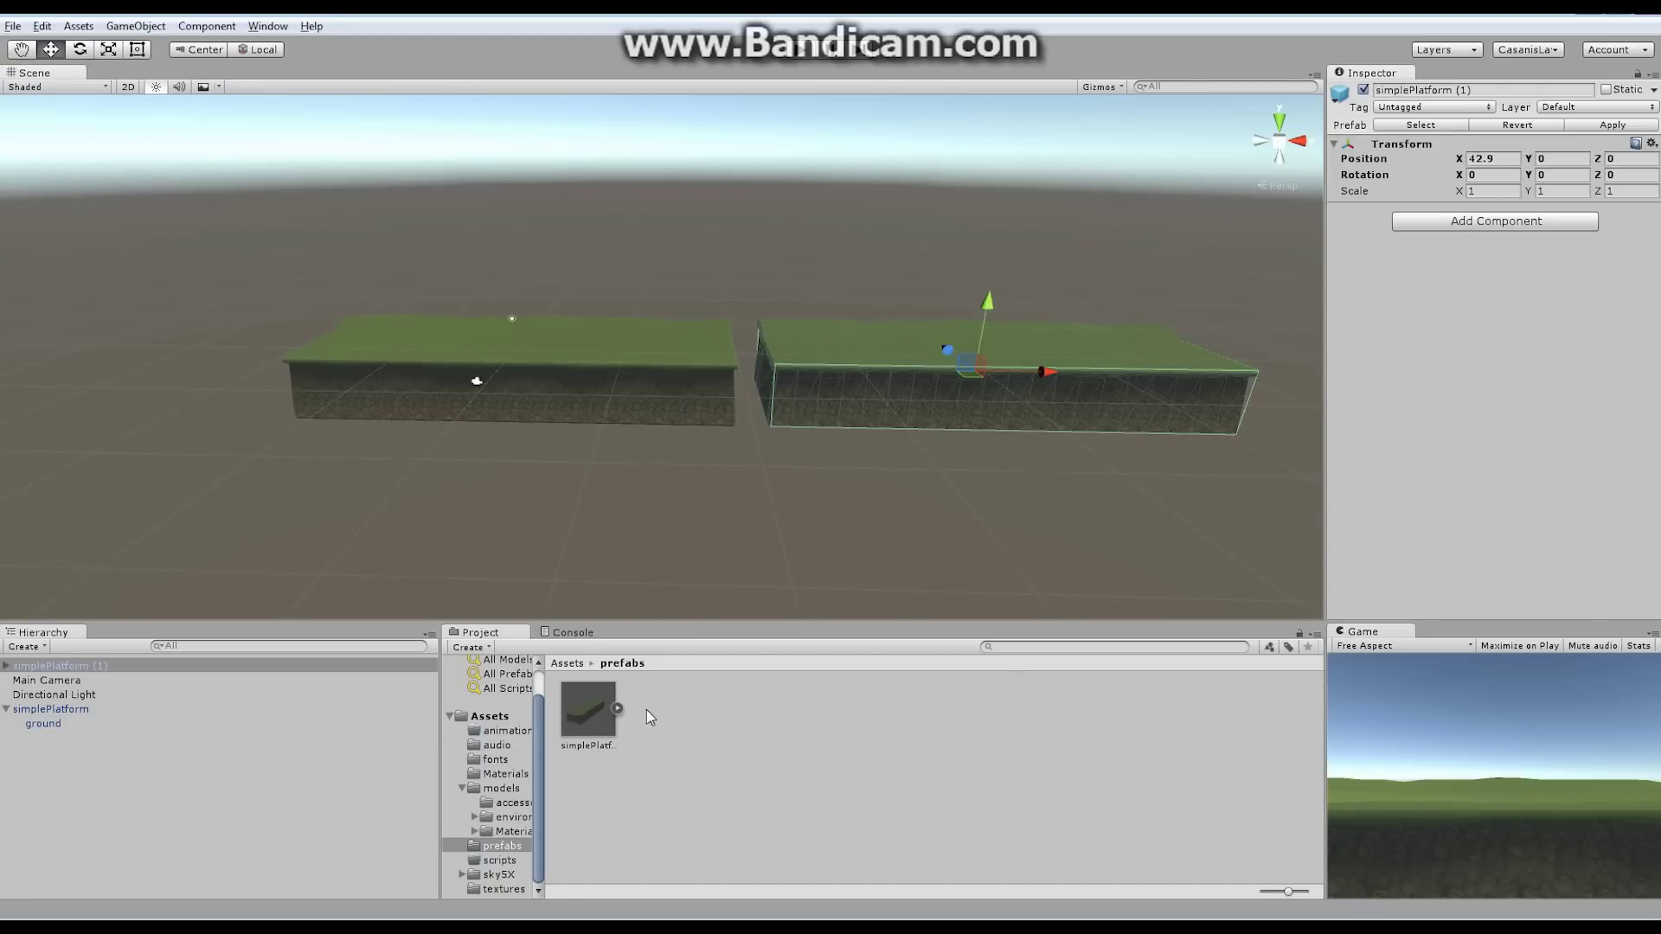
{"action": "left_click", "coordinate": [587, 713]}
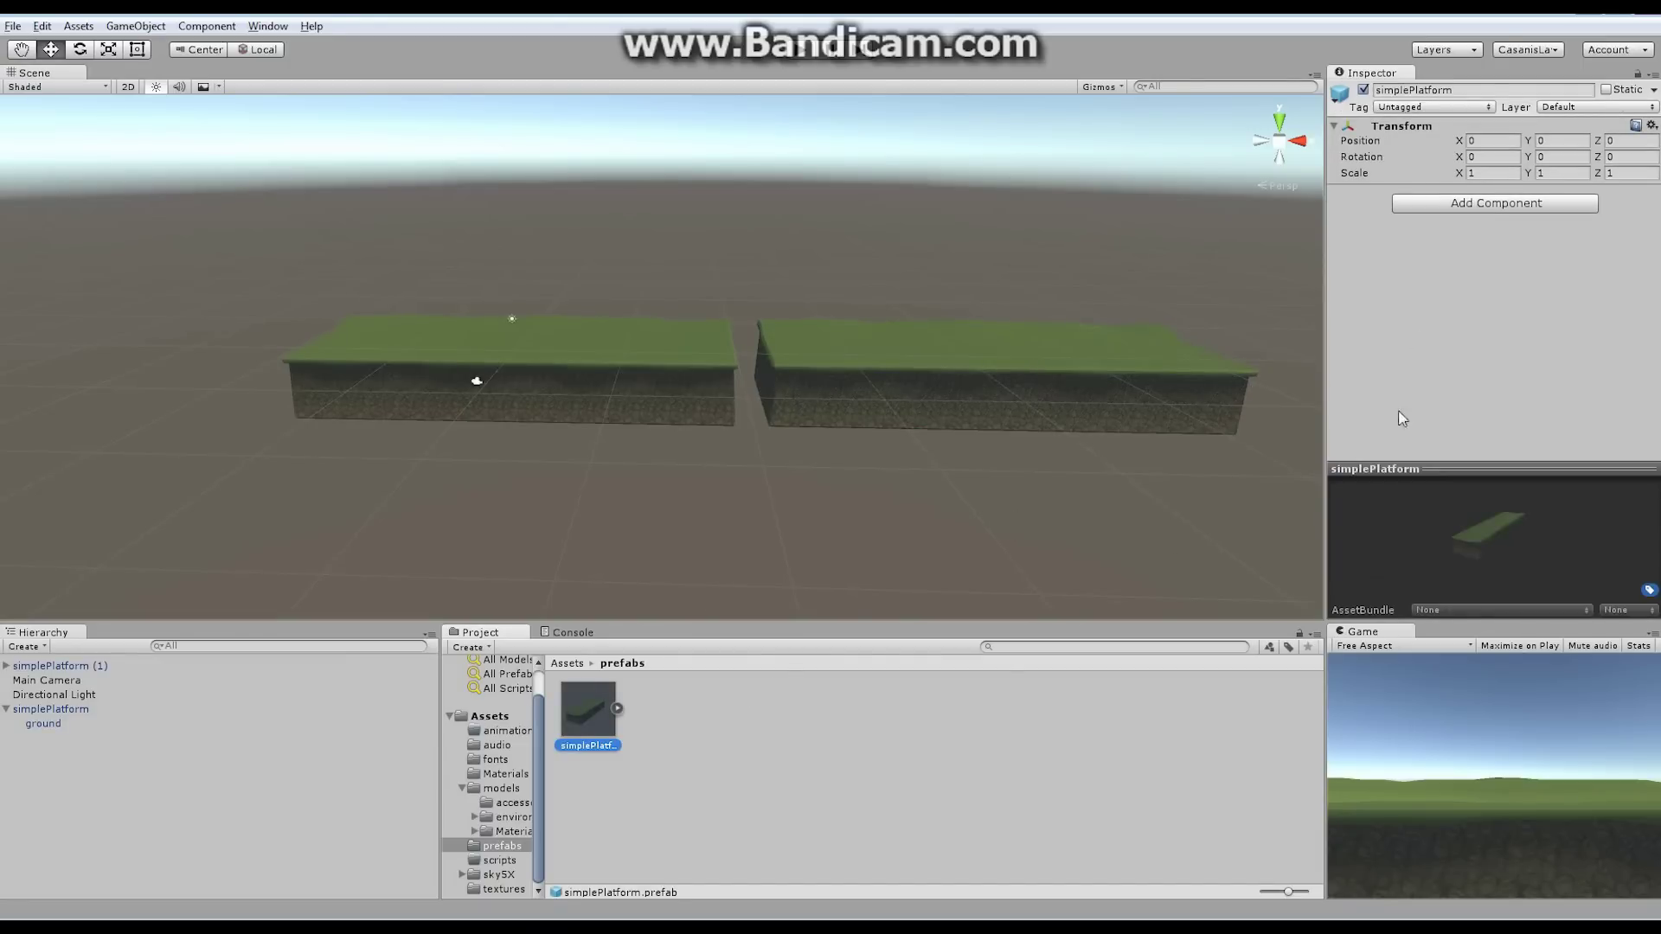
Inspect the prefab's ground child and preview groundMat's current 3DPlatform Albedo texture
{"action": "left_click", "coordinate": [616, 715]}
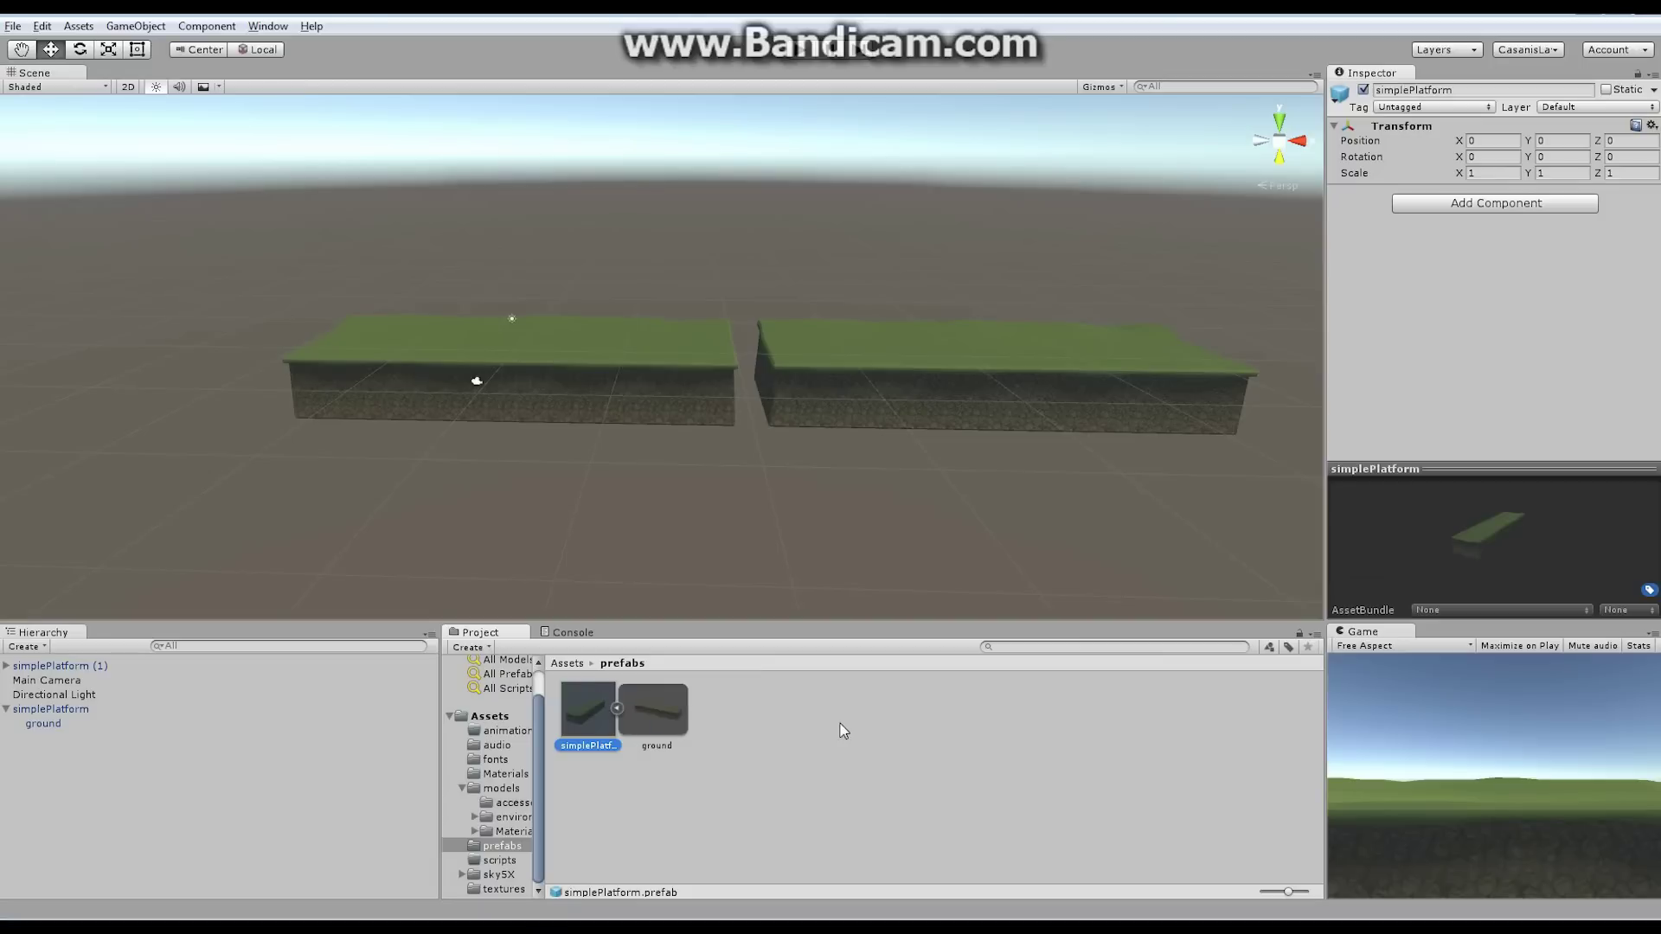
{"action": "left_click", "coordinate": [677, 709]}
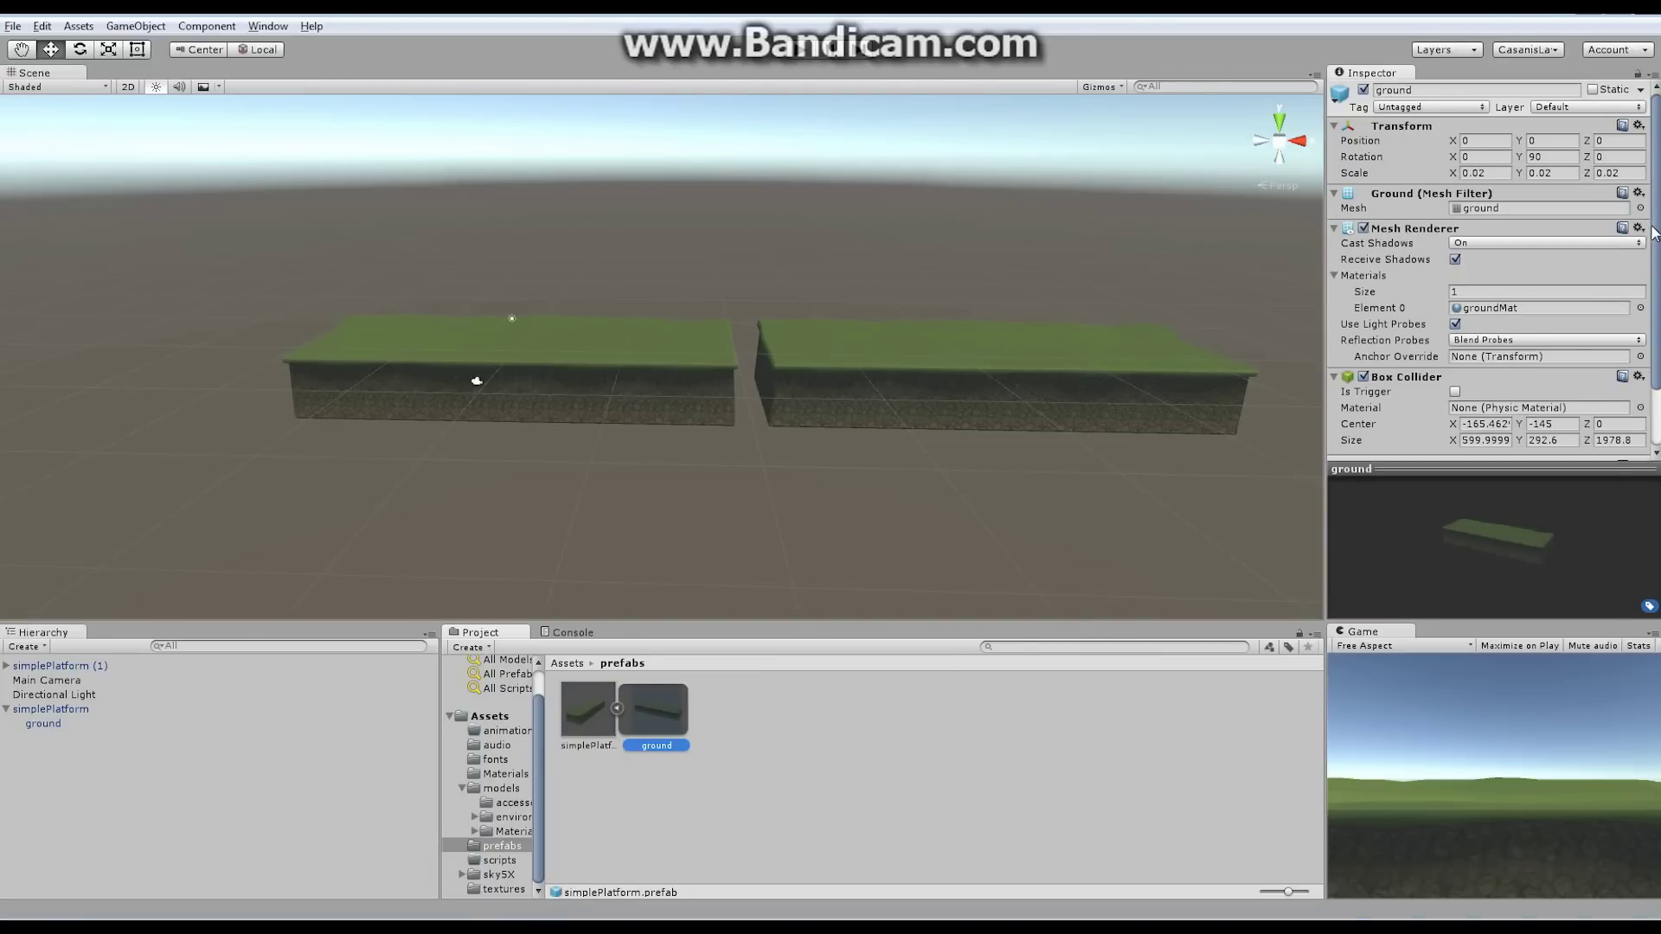
{"action": "left_click_drag", "start_coordinate": [1654, 232], "coordinate": [1654, 294]}
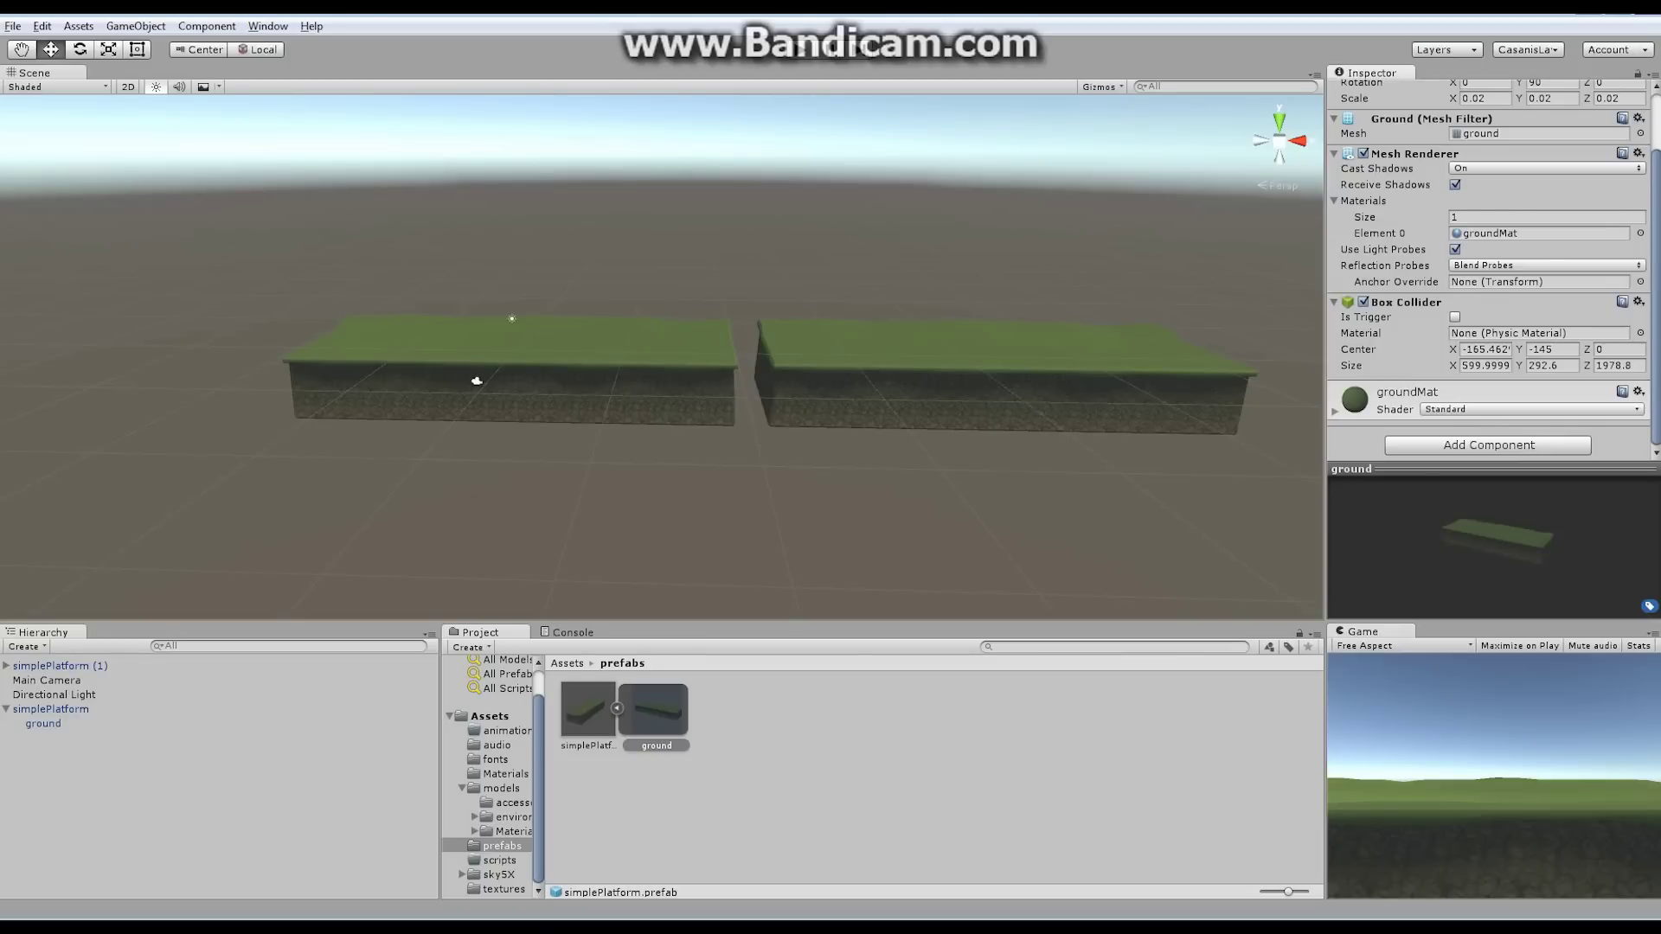
{"action": "left_click", "coordinate": [1335, 413]}
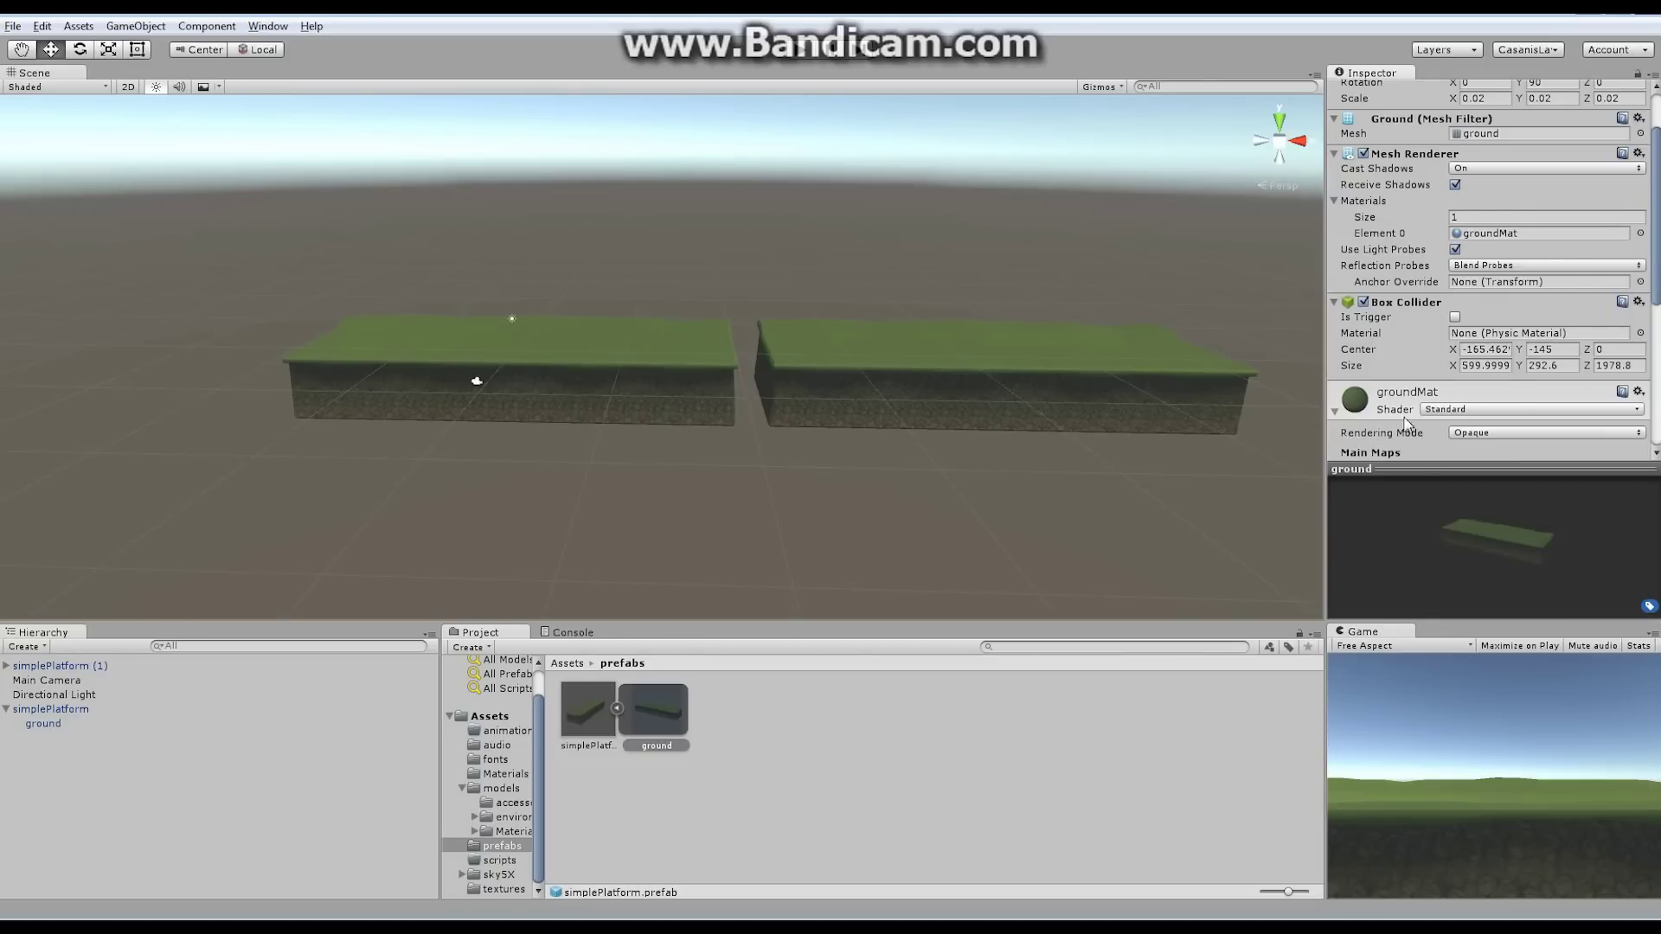
{"action": "left_click_drag", "start_coordinate": [1657, 230], "coordinate": [1656, 285]}
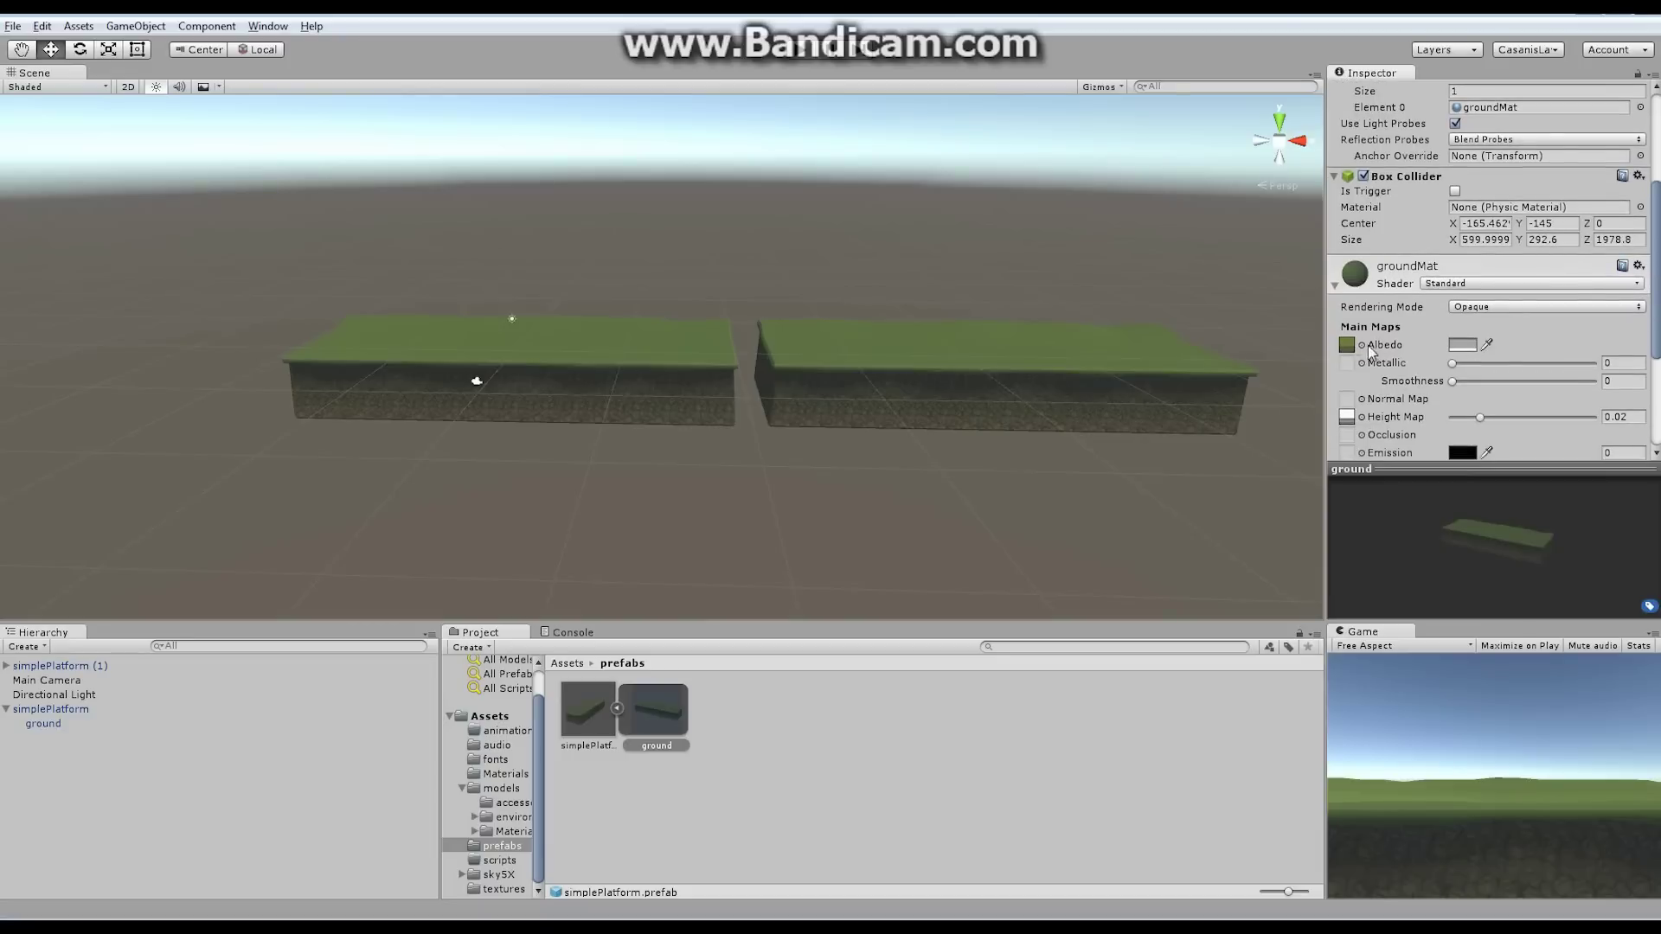
{"action": "left_click", "coordinate": [1348, 345]}
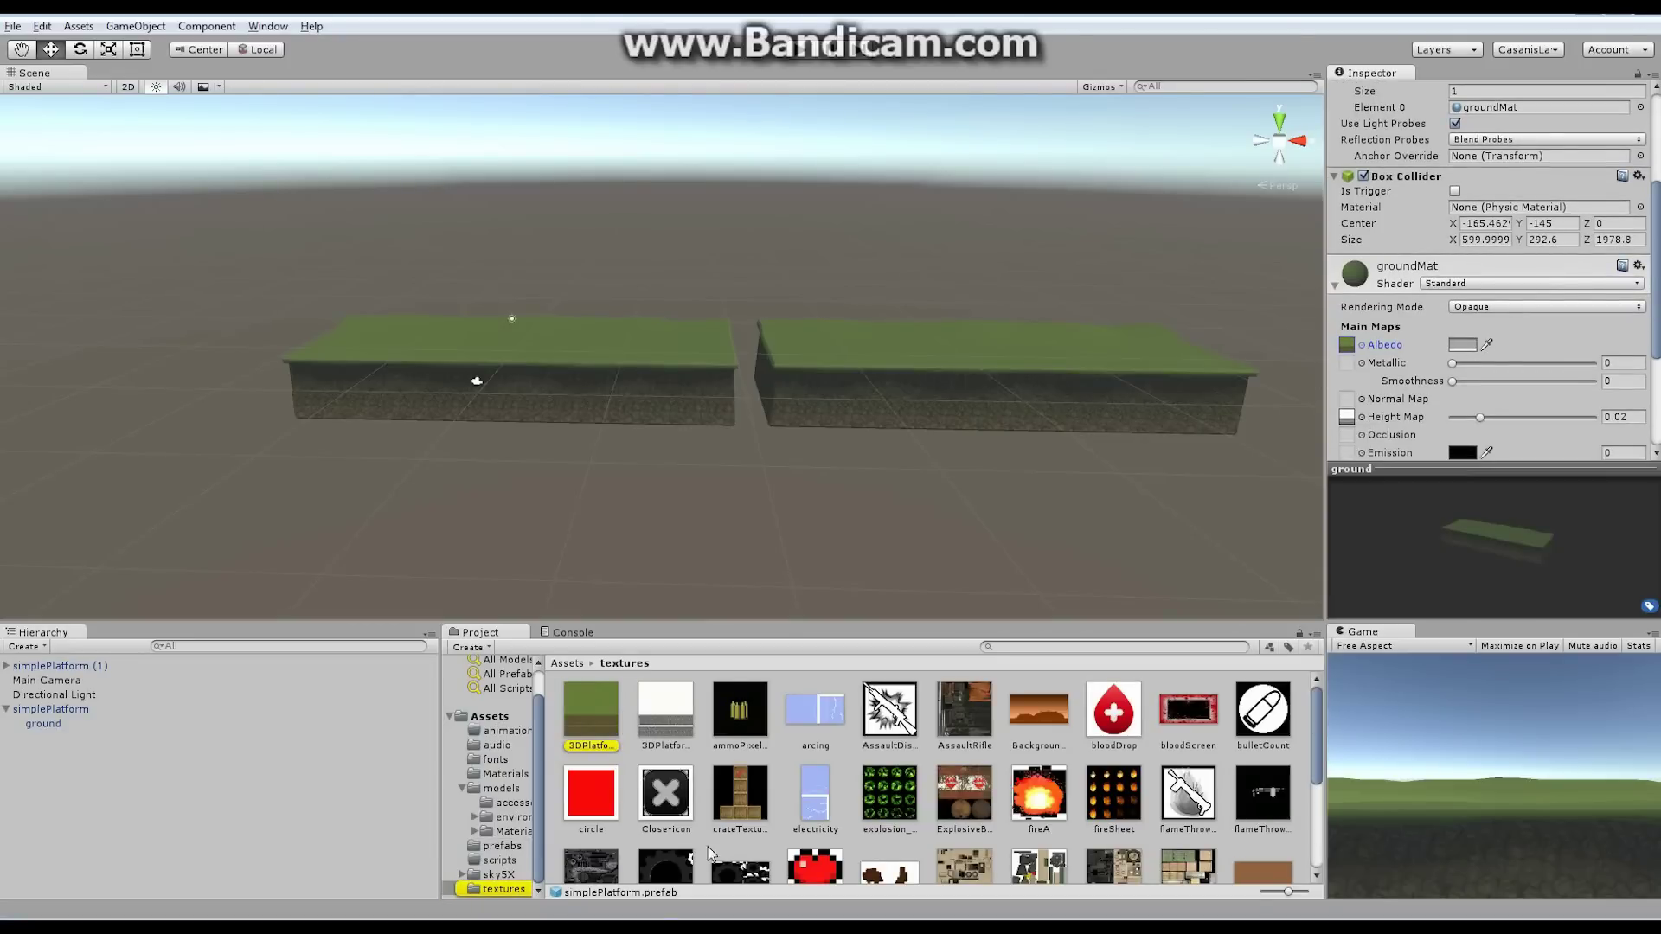
{"action": "left_click", "coordinate": [1348, 345], "text": "ctrl"}
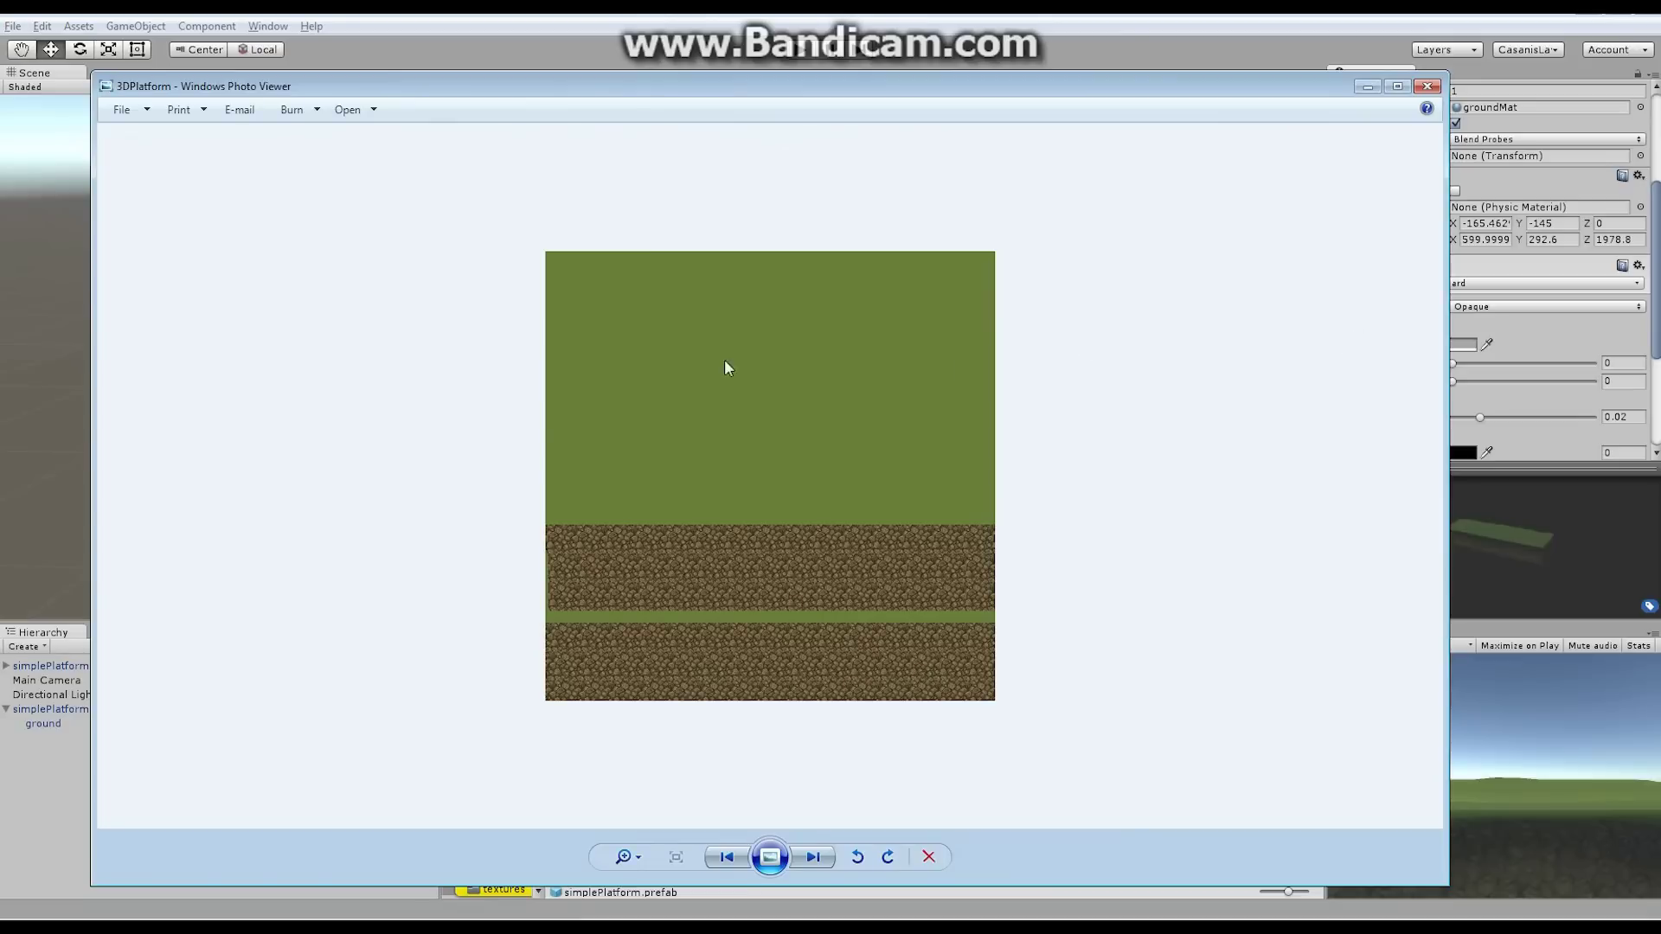
{"action": "left_click", "coordinate": [1429, 101]}
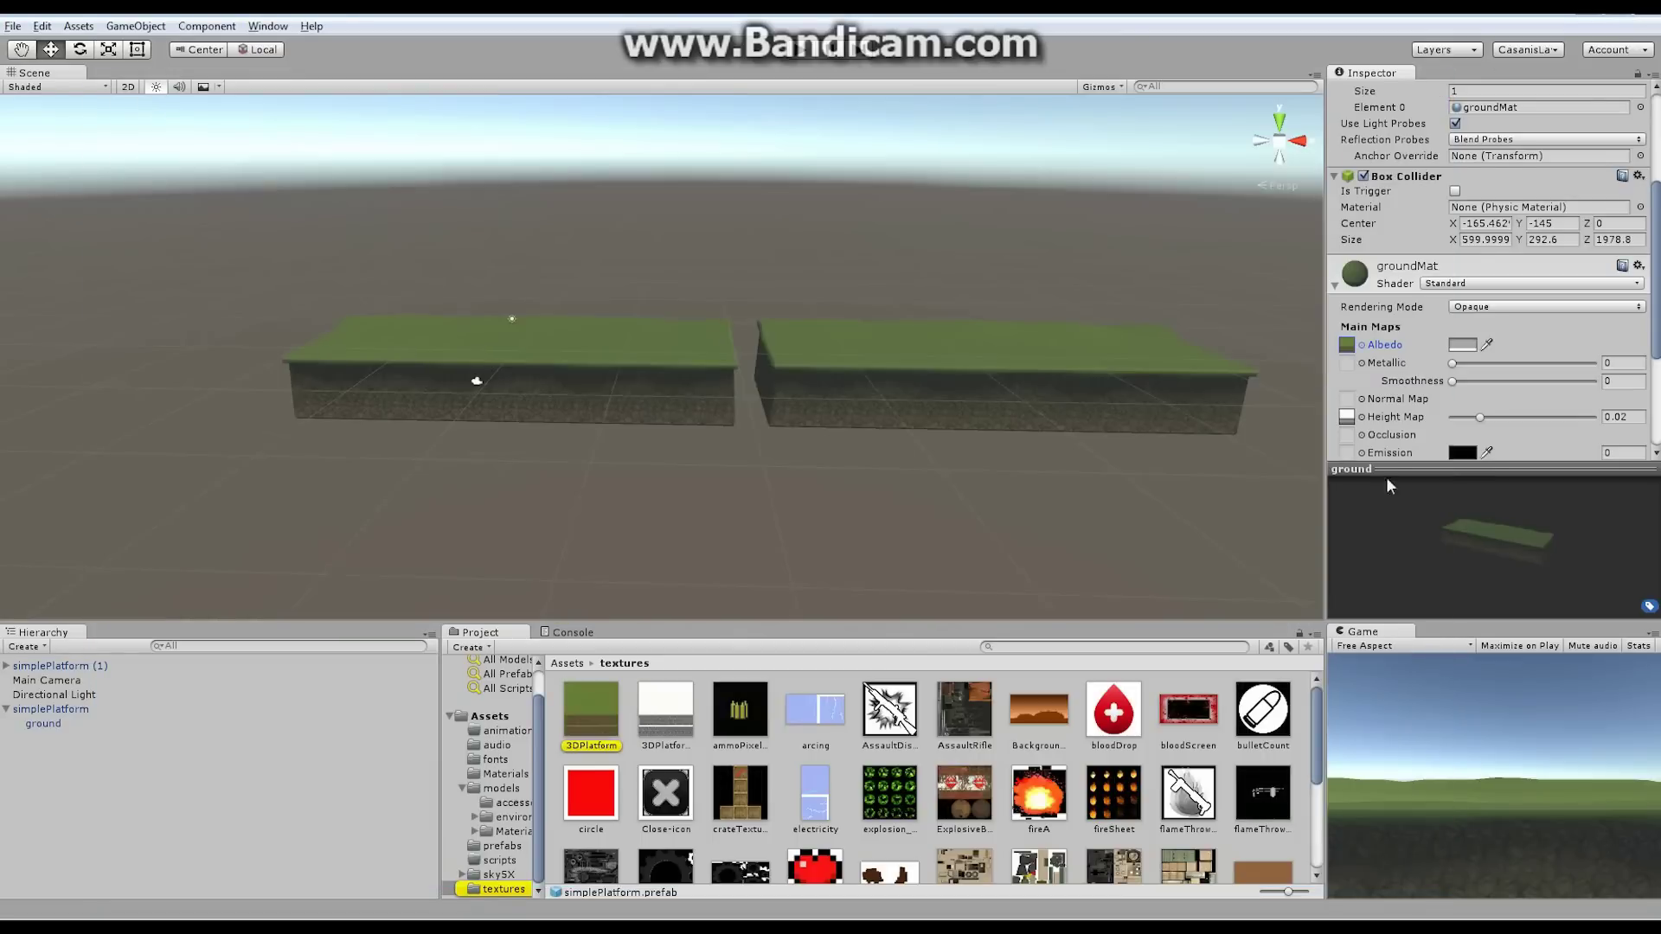
Set groundMat's Albedo texture to 3DPlatformNormal and check the original simplePlatform
{"action": "left_click", "coordinate": [1362, 344]}
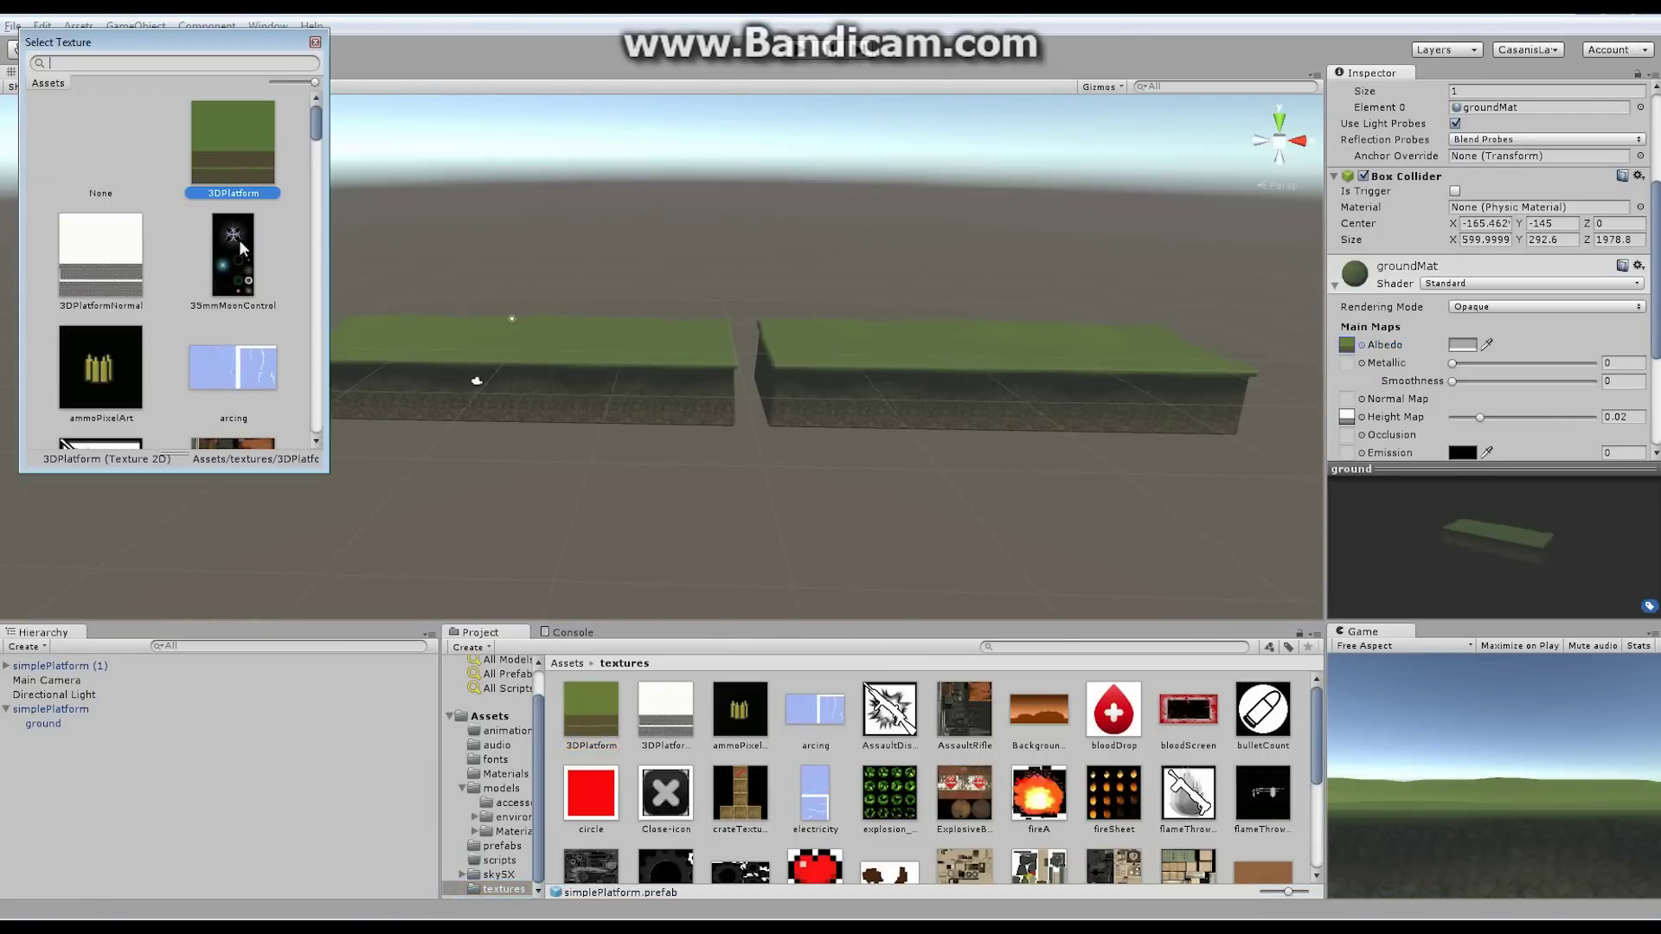
{"action": "double_click", "coordinate": [116, 274]}
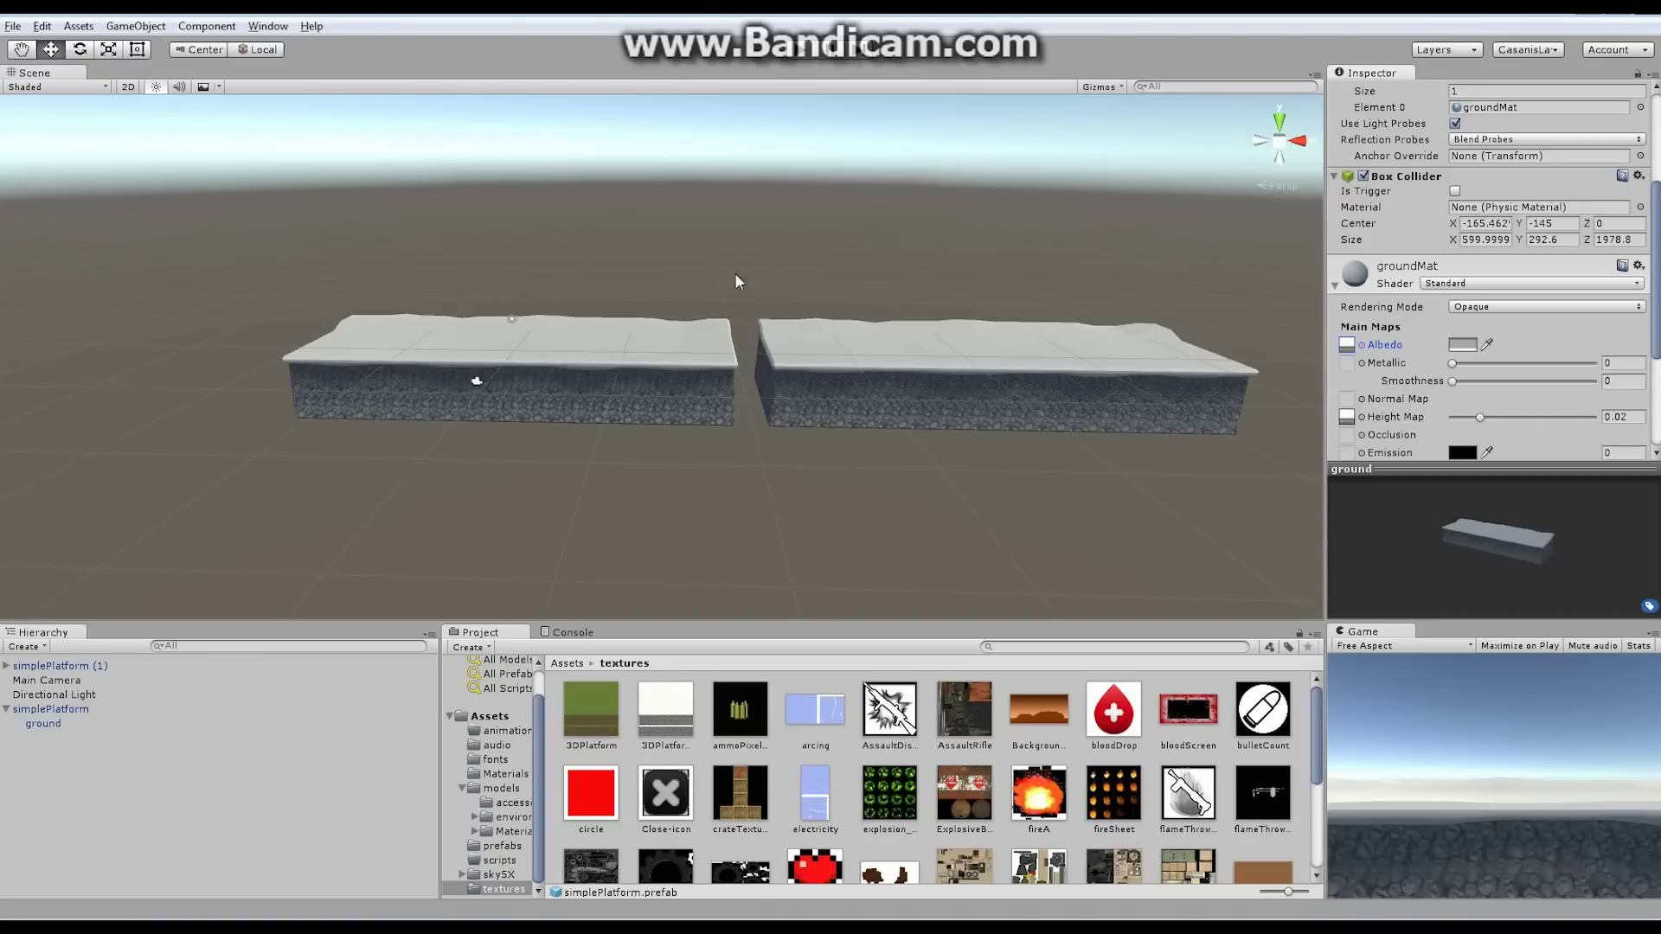
{"action": "left_click", "coordinate": [1362, 344]}
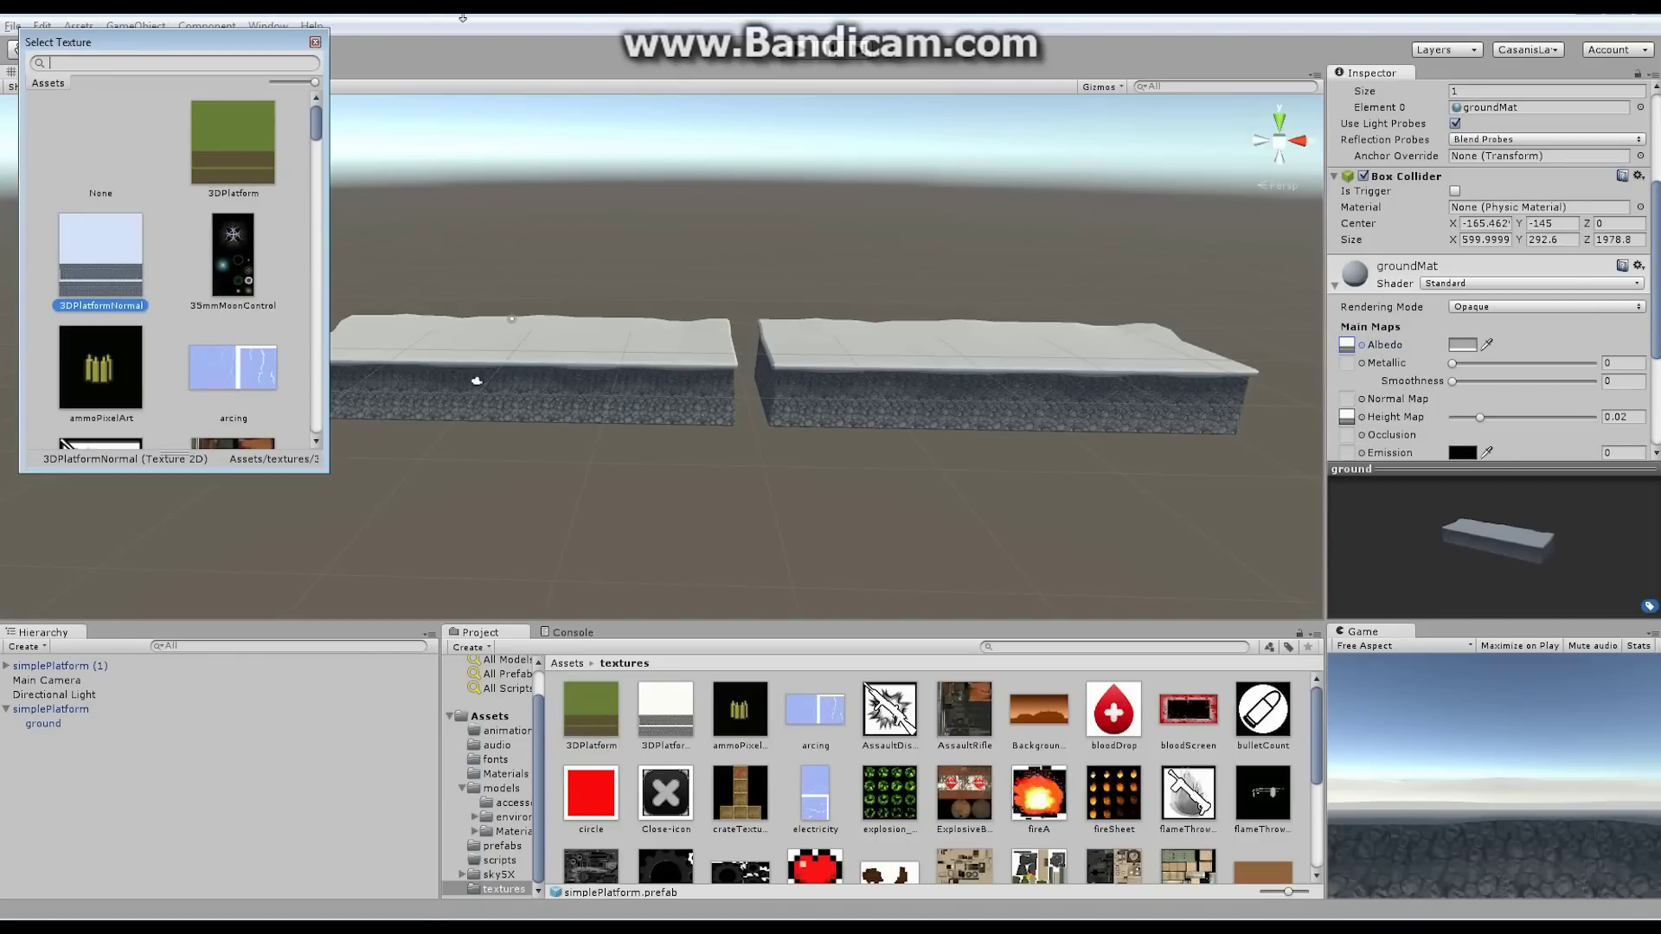
{"action": "left_click", "coordinate": [315, 42]}
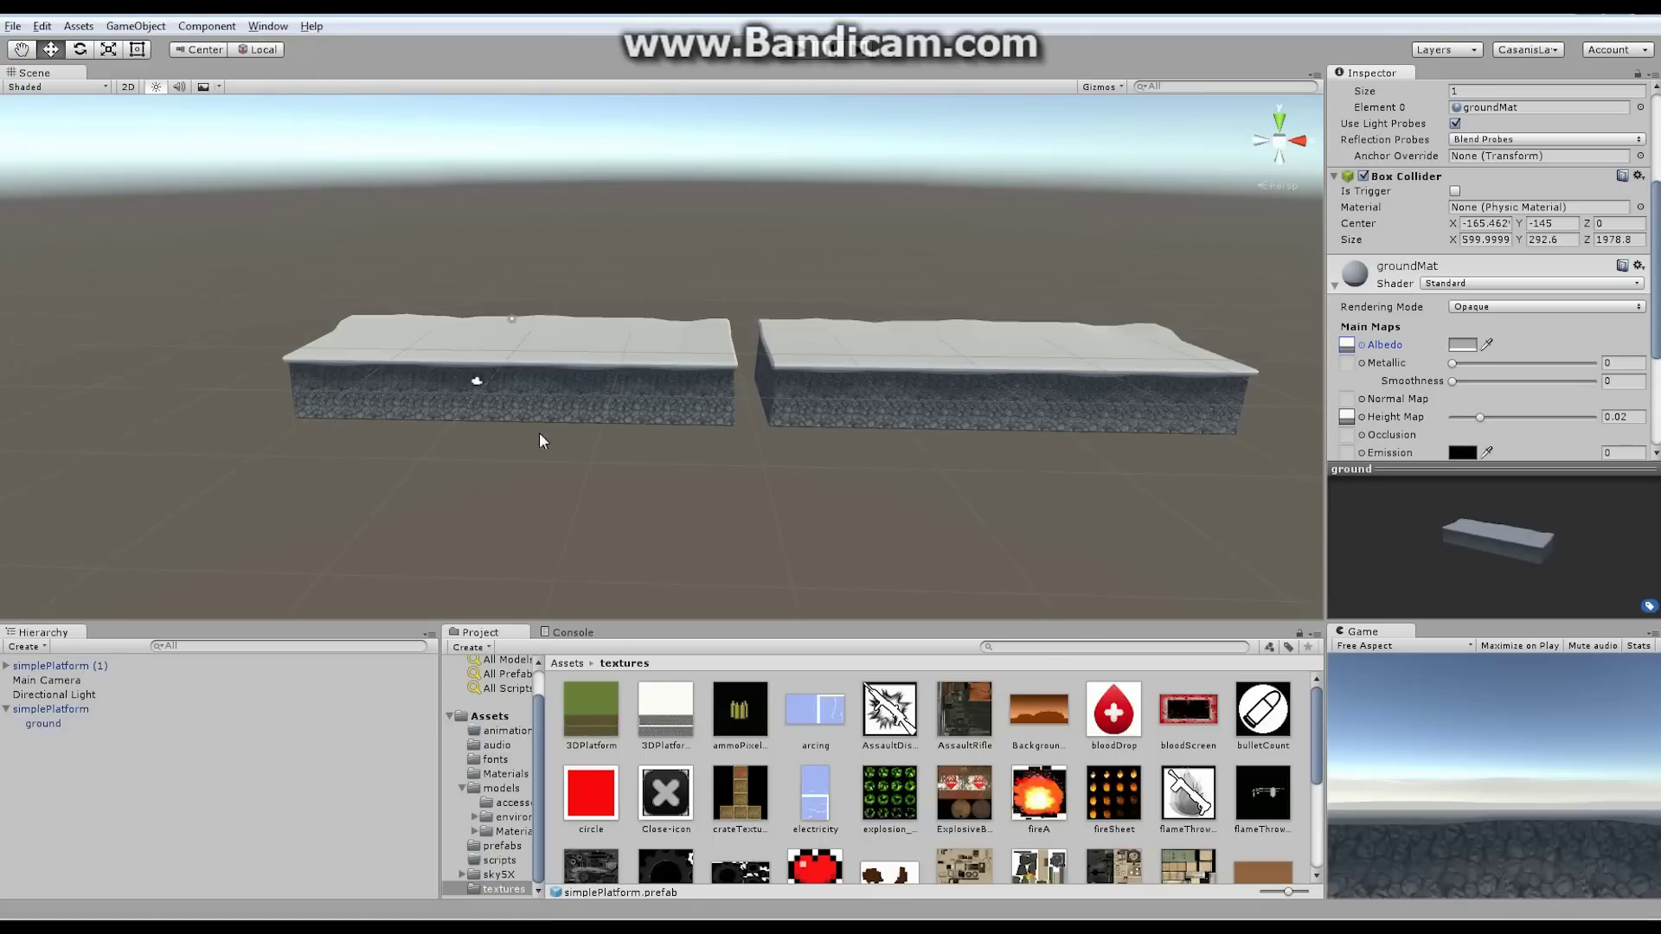
{"action": "left_click", "coordinate": [562, 373]}
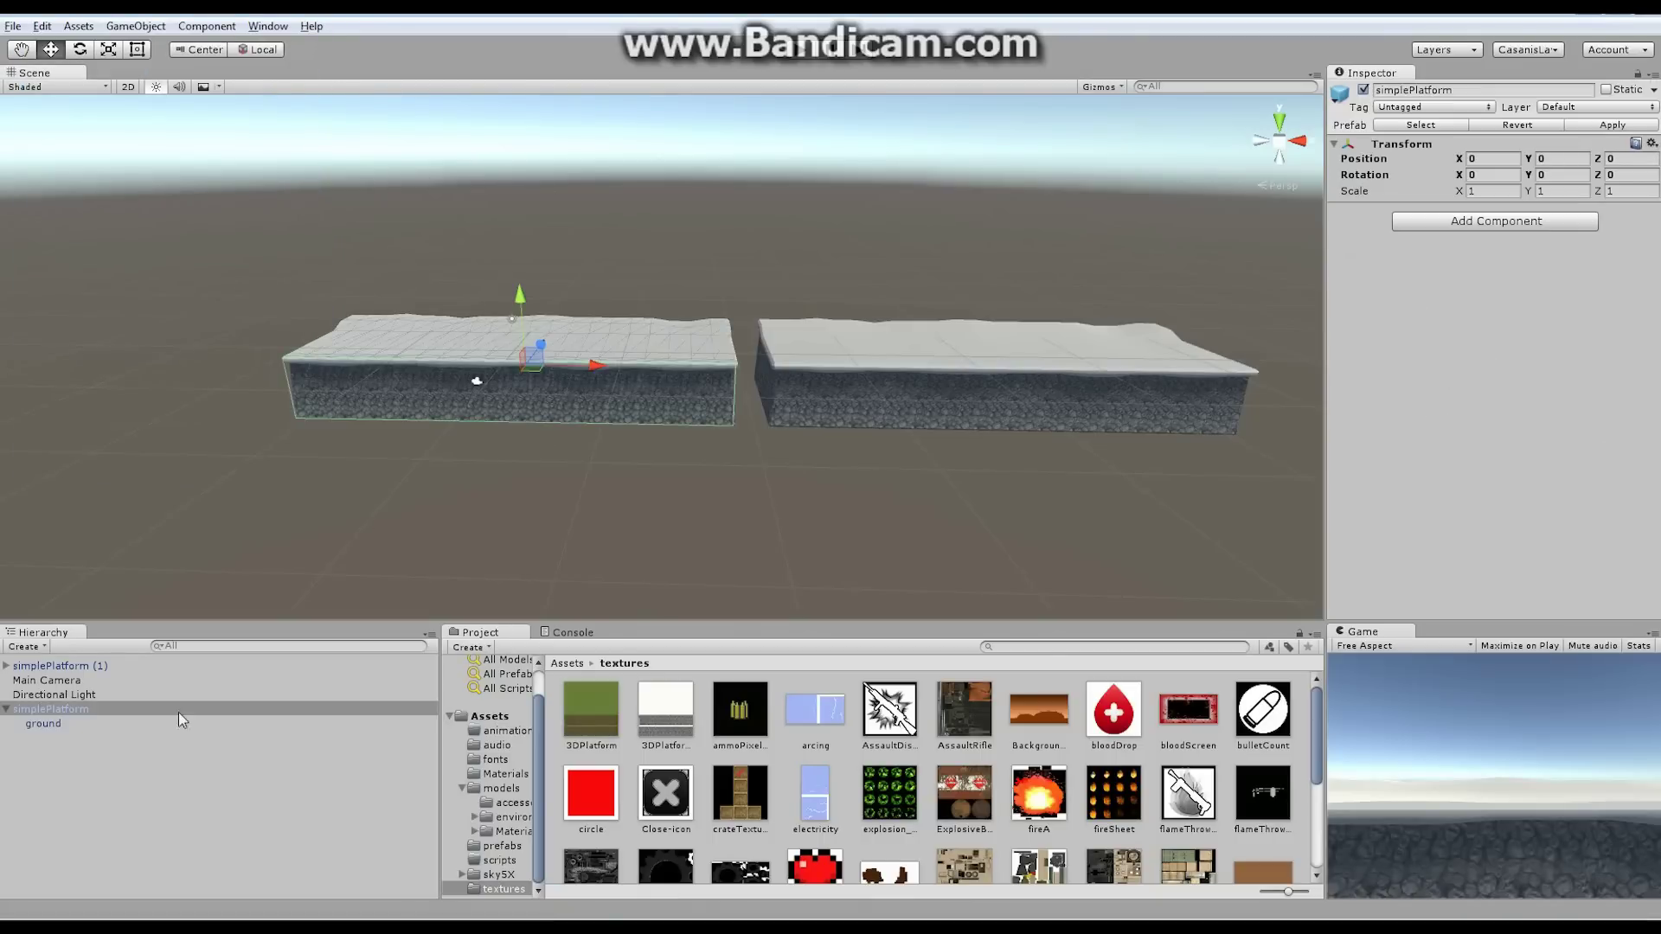
Select the ground child and set groundMat's Albedo back to the green 3DPlatform texture
{"action": "left_click", "coordinate": [48, 725]}
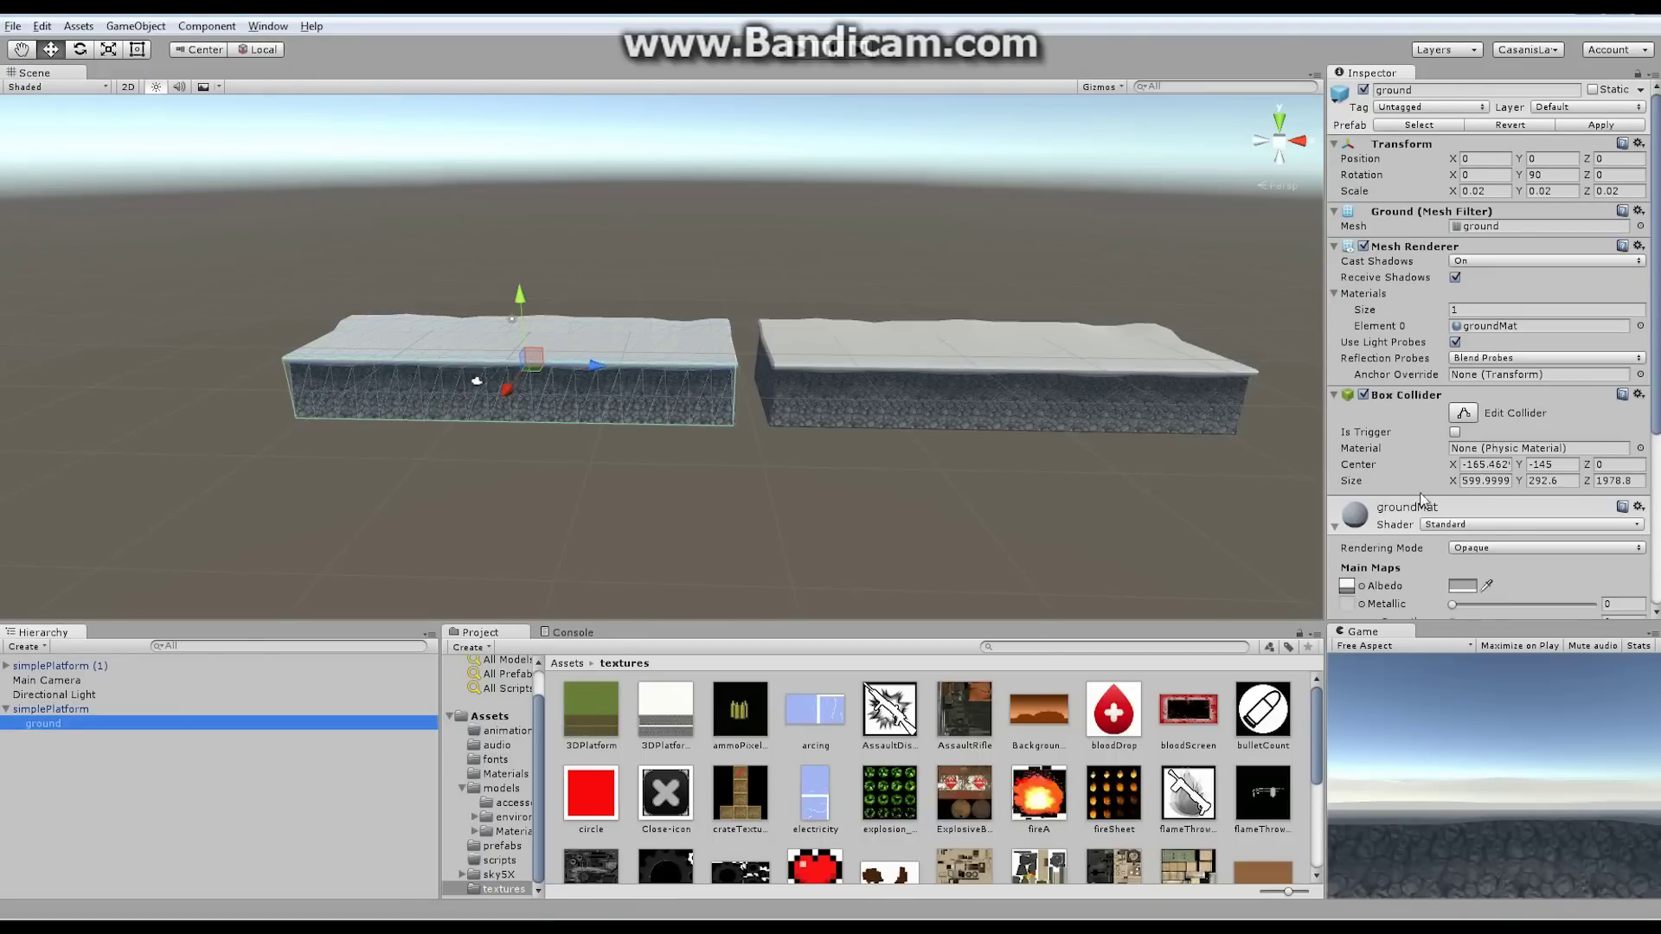
{"action": "left_click", "coordinate": [1362, 587]}
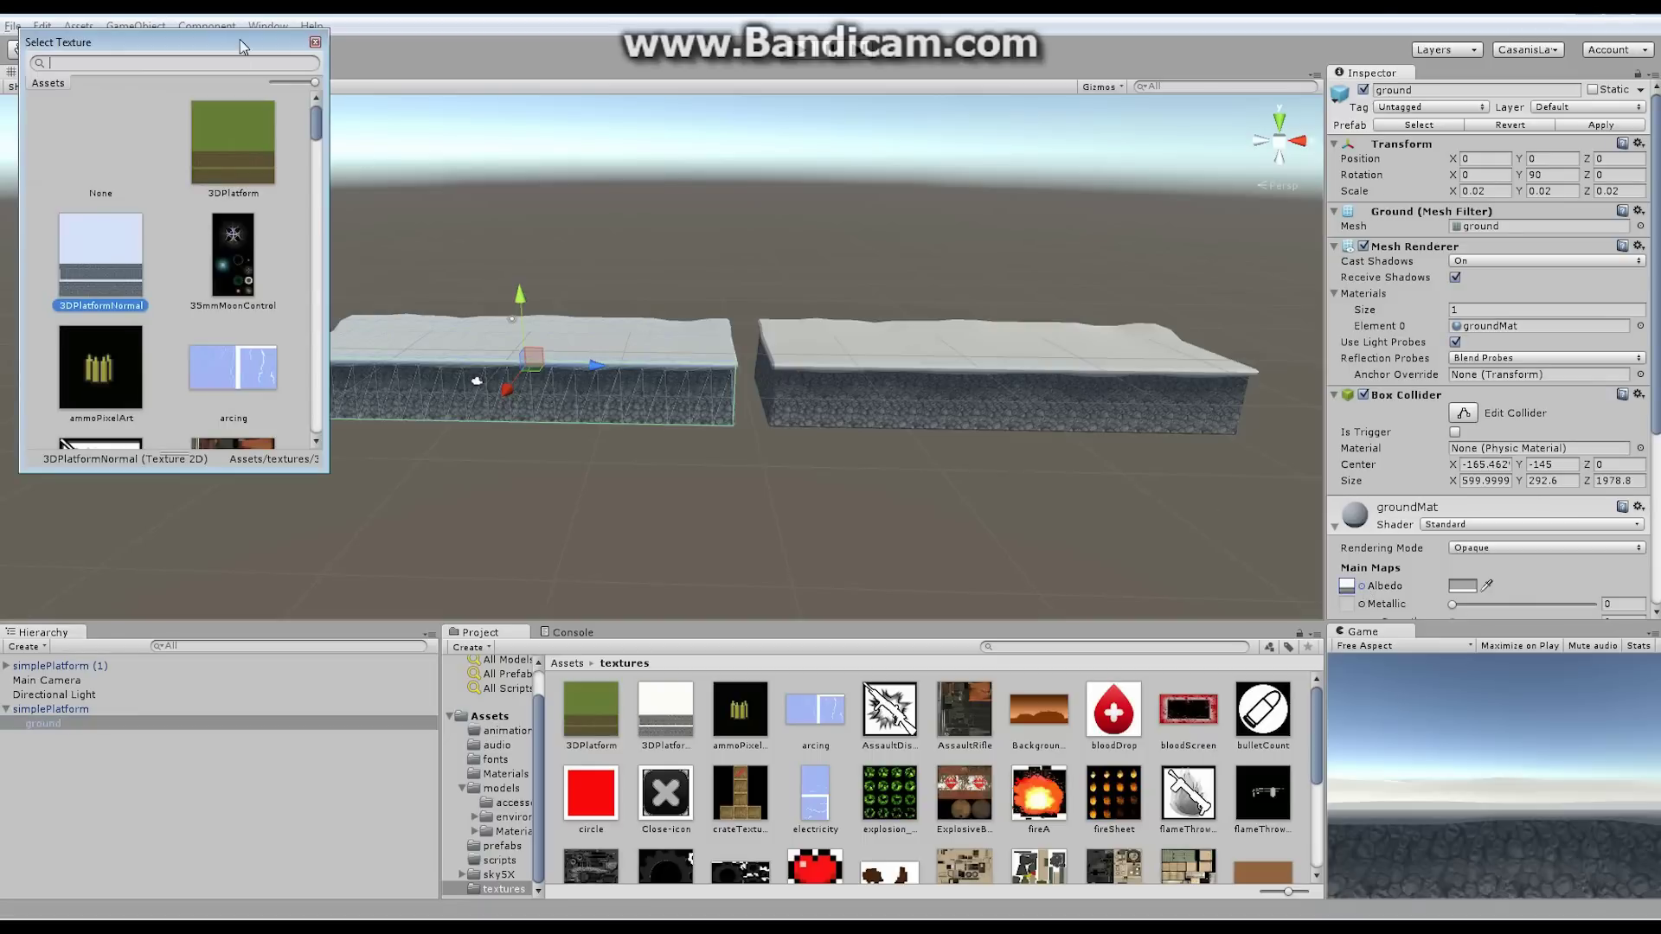
{"action": "left_click", "coordinate": [246, 149]}
{"action": "left_click", "coordinate": [315, 42]}
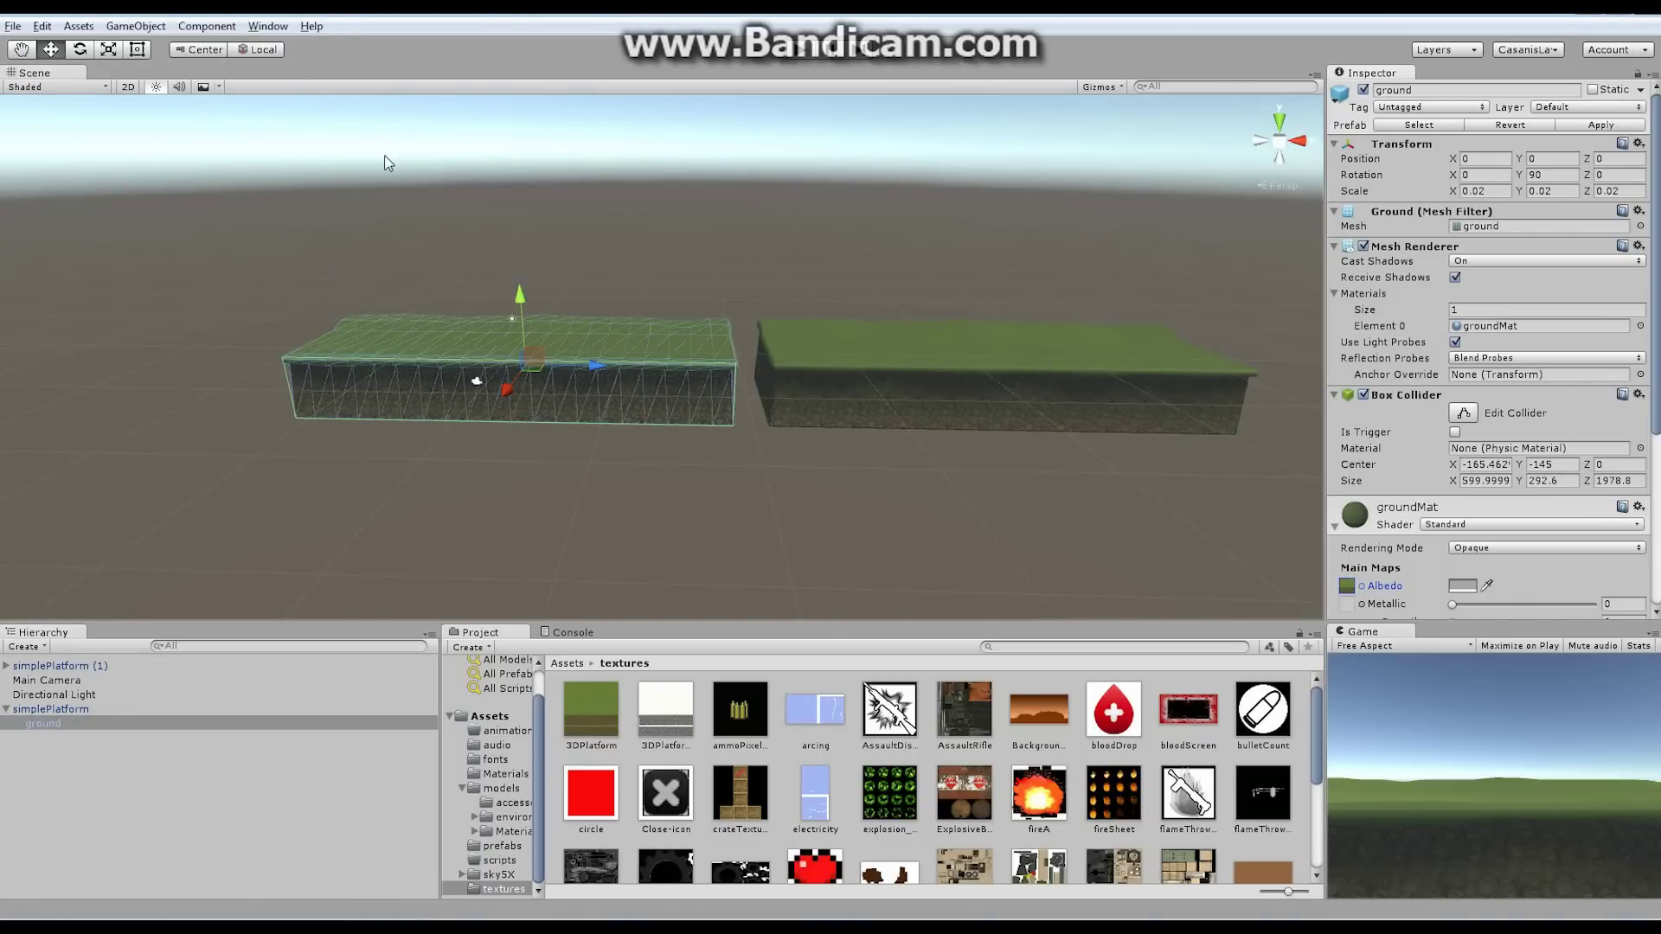
Select the right-hand copy simplePlatform (1) and delete it from the scene
{"action": "left_click", "coordinate": [87, 709]}
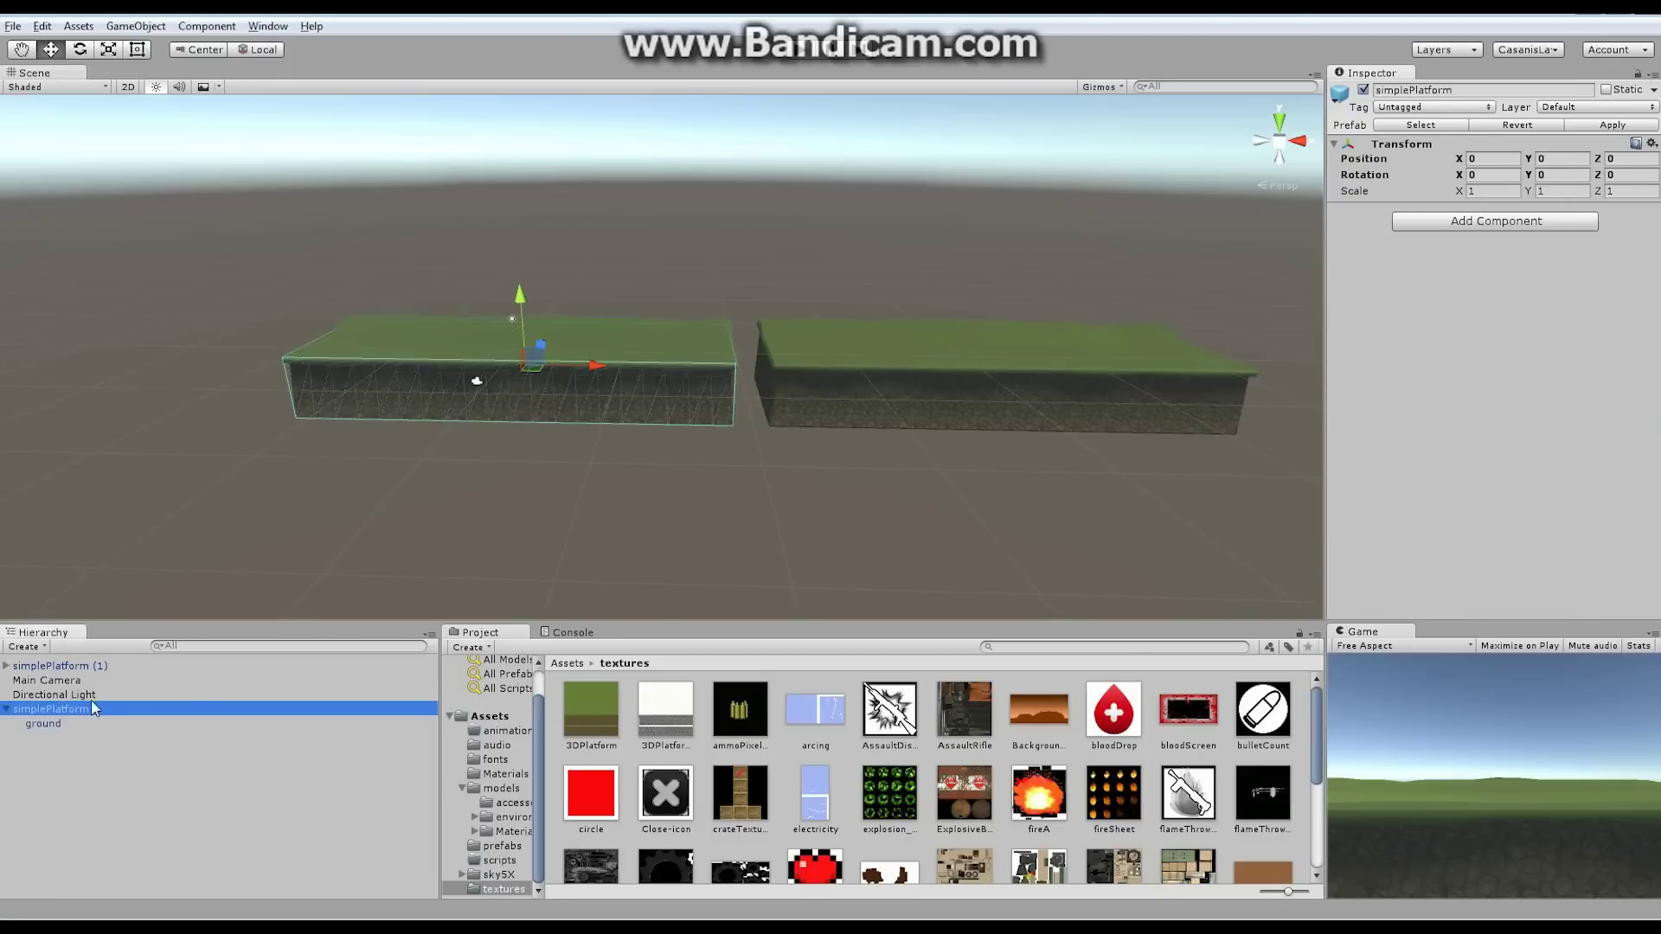
{"action": "left_click", "coordinate": [912, 358]}
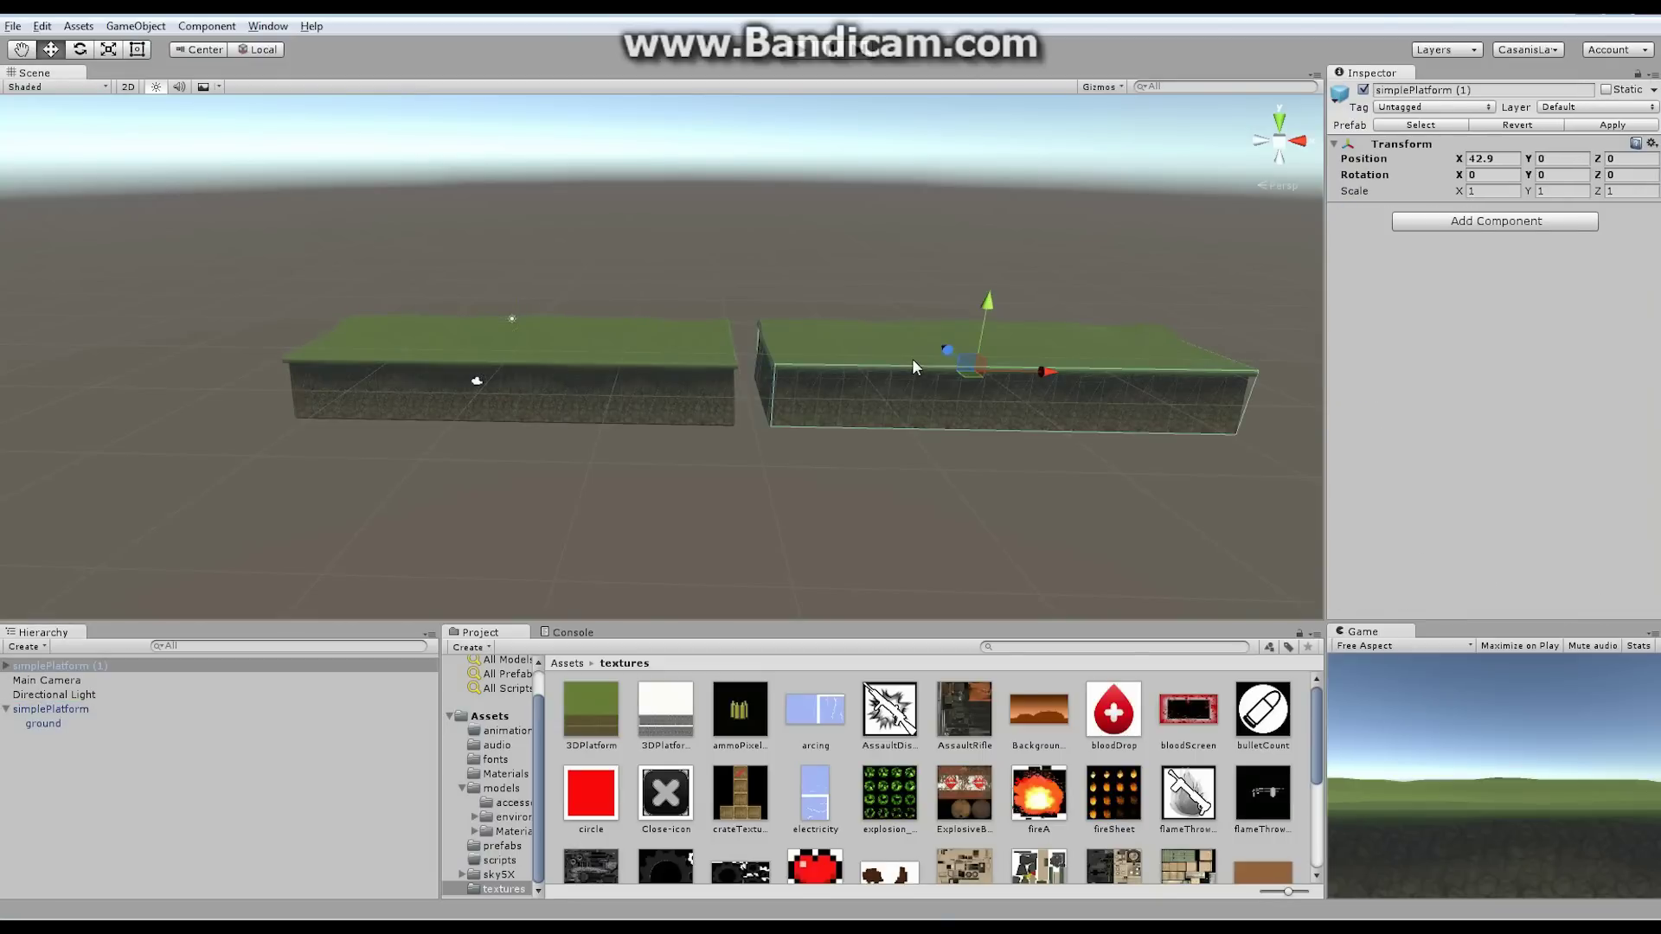
{"action": "key", "text": "Delete"}
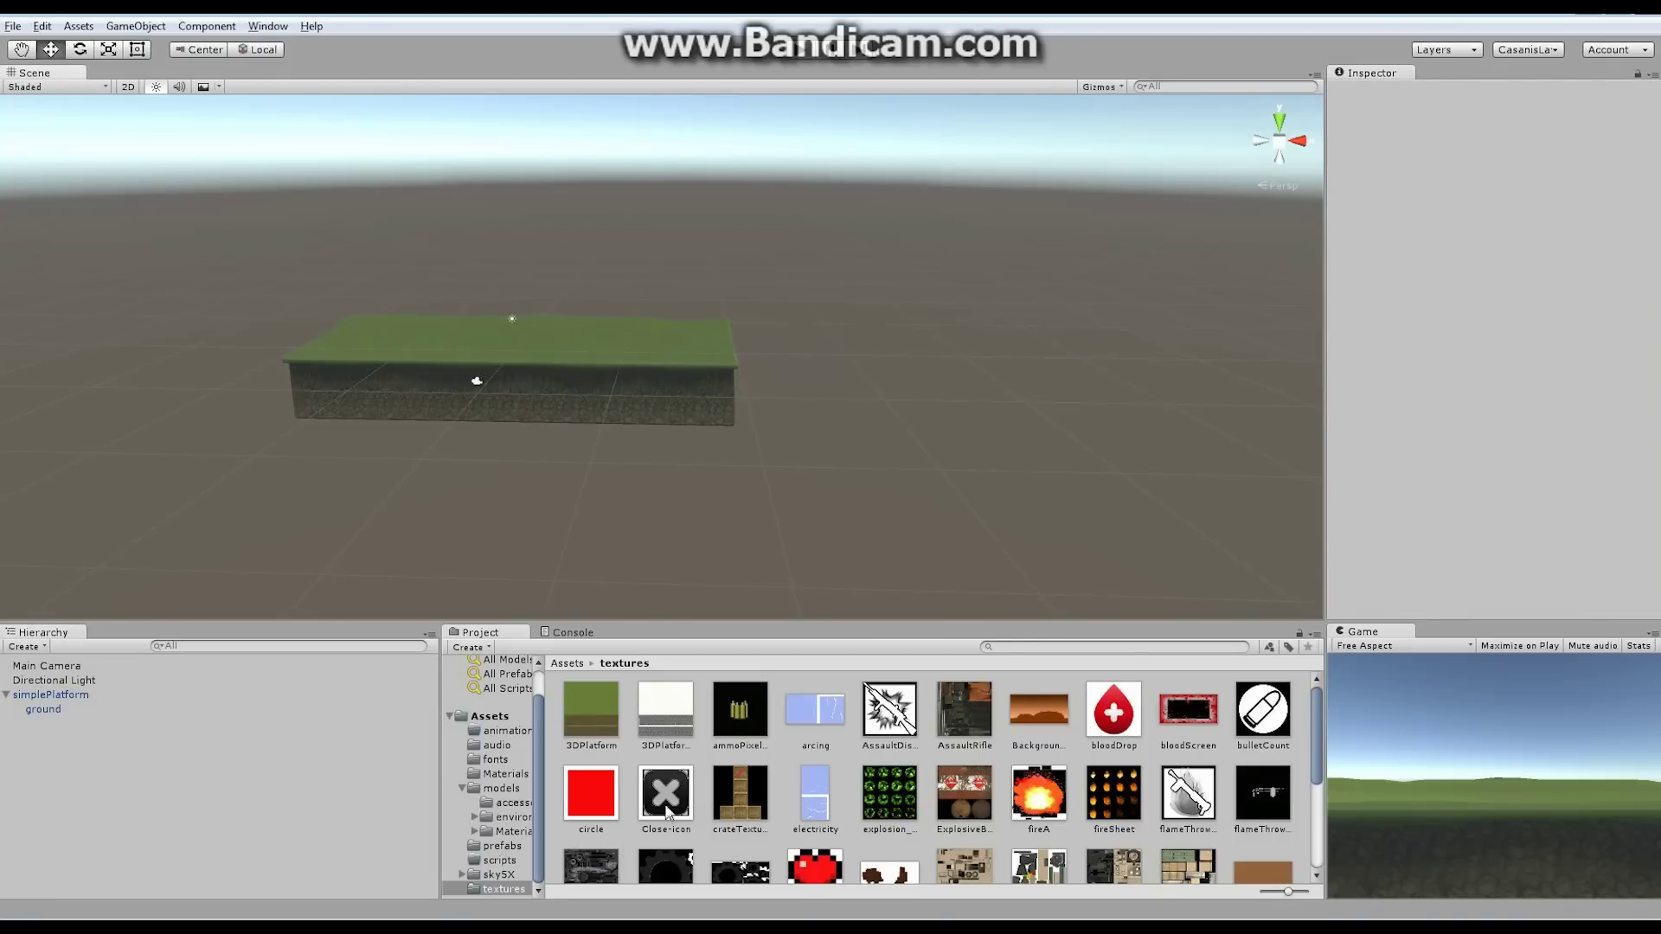